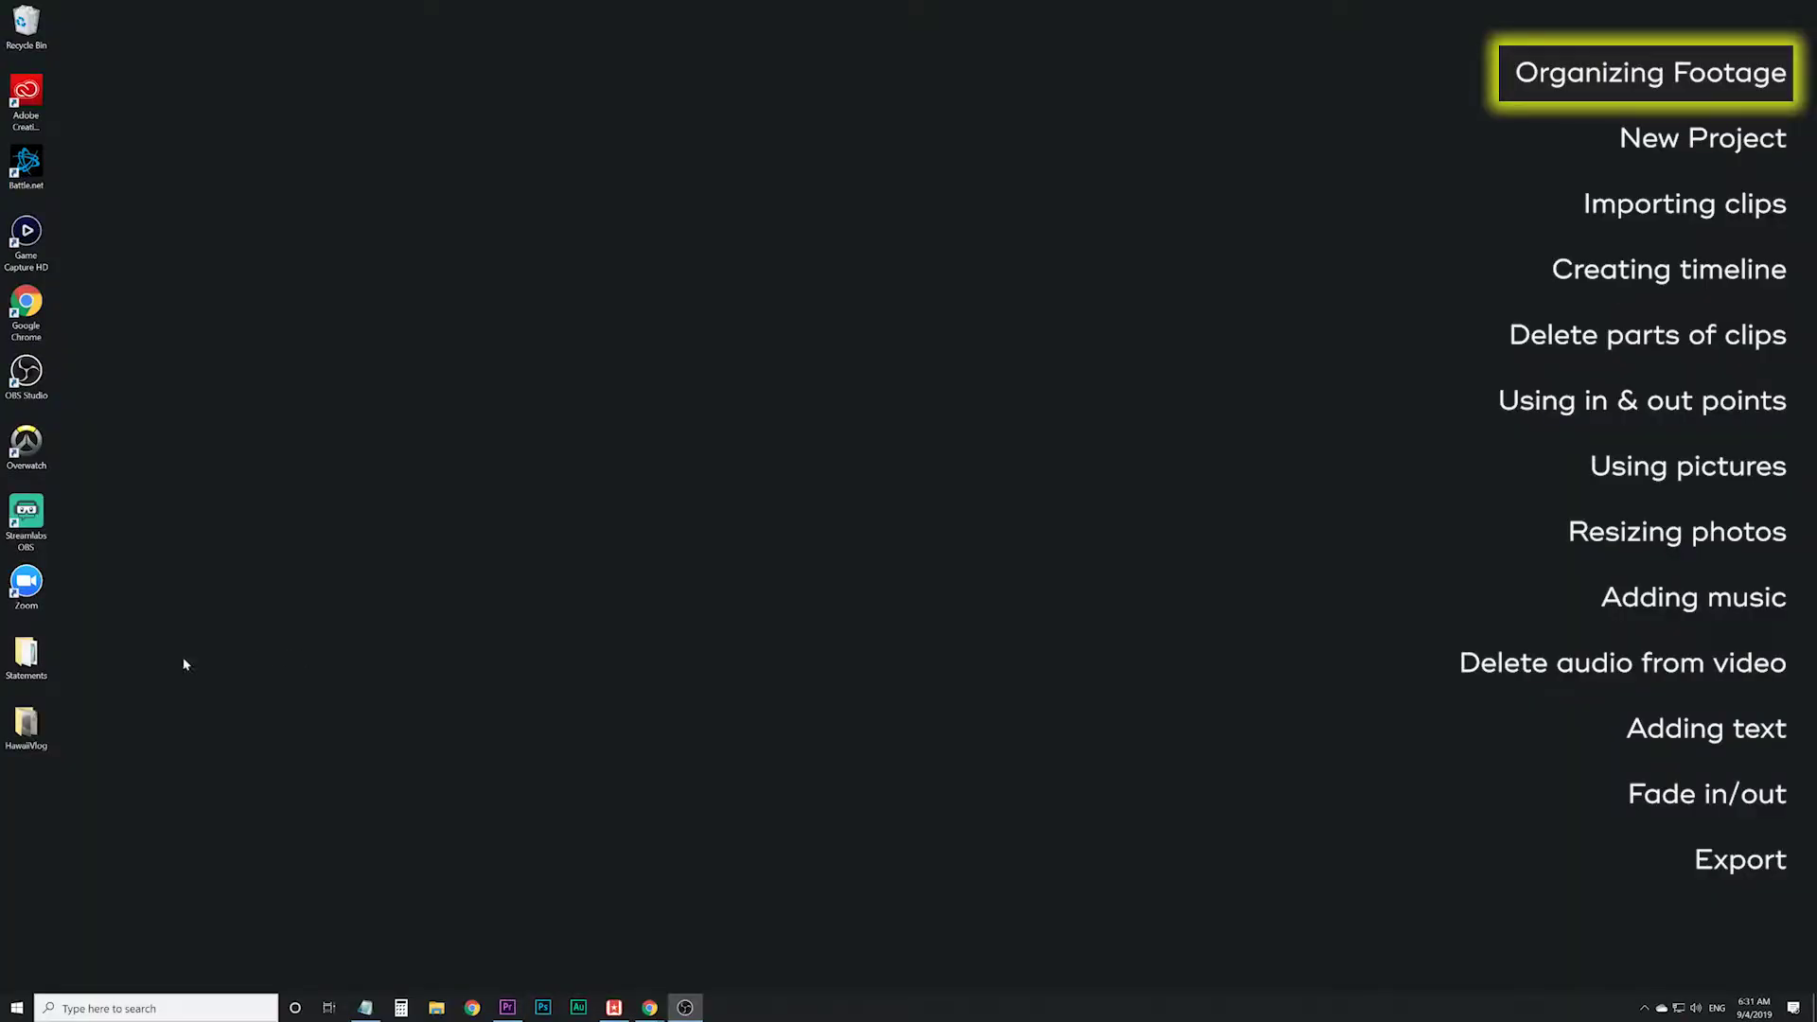
- Look over the footage files in the HawaiiVlog folder on the desktop
double_click(26, 725)
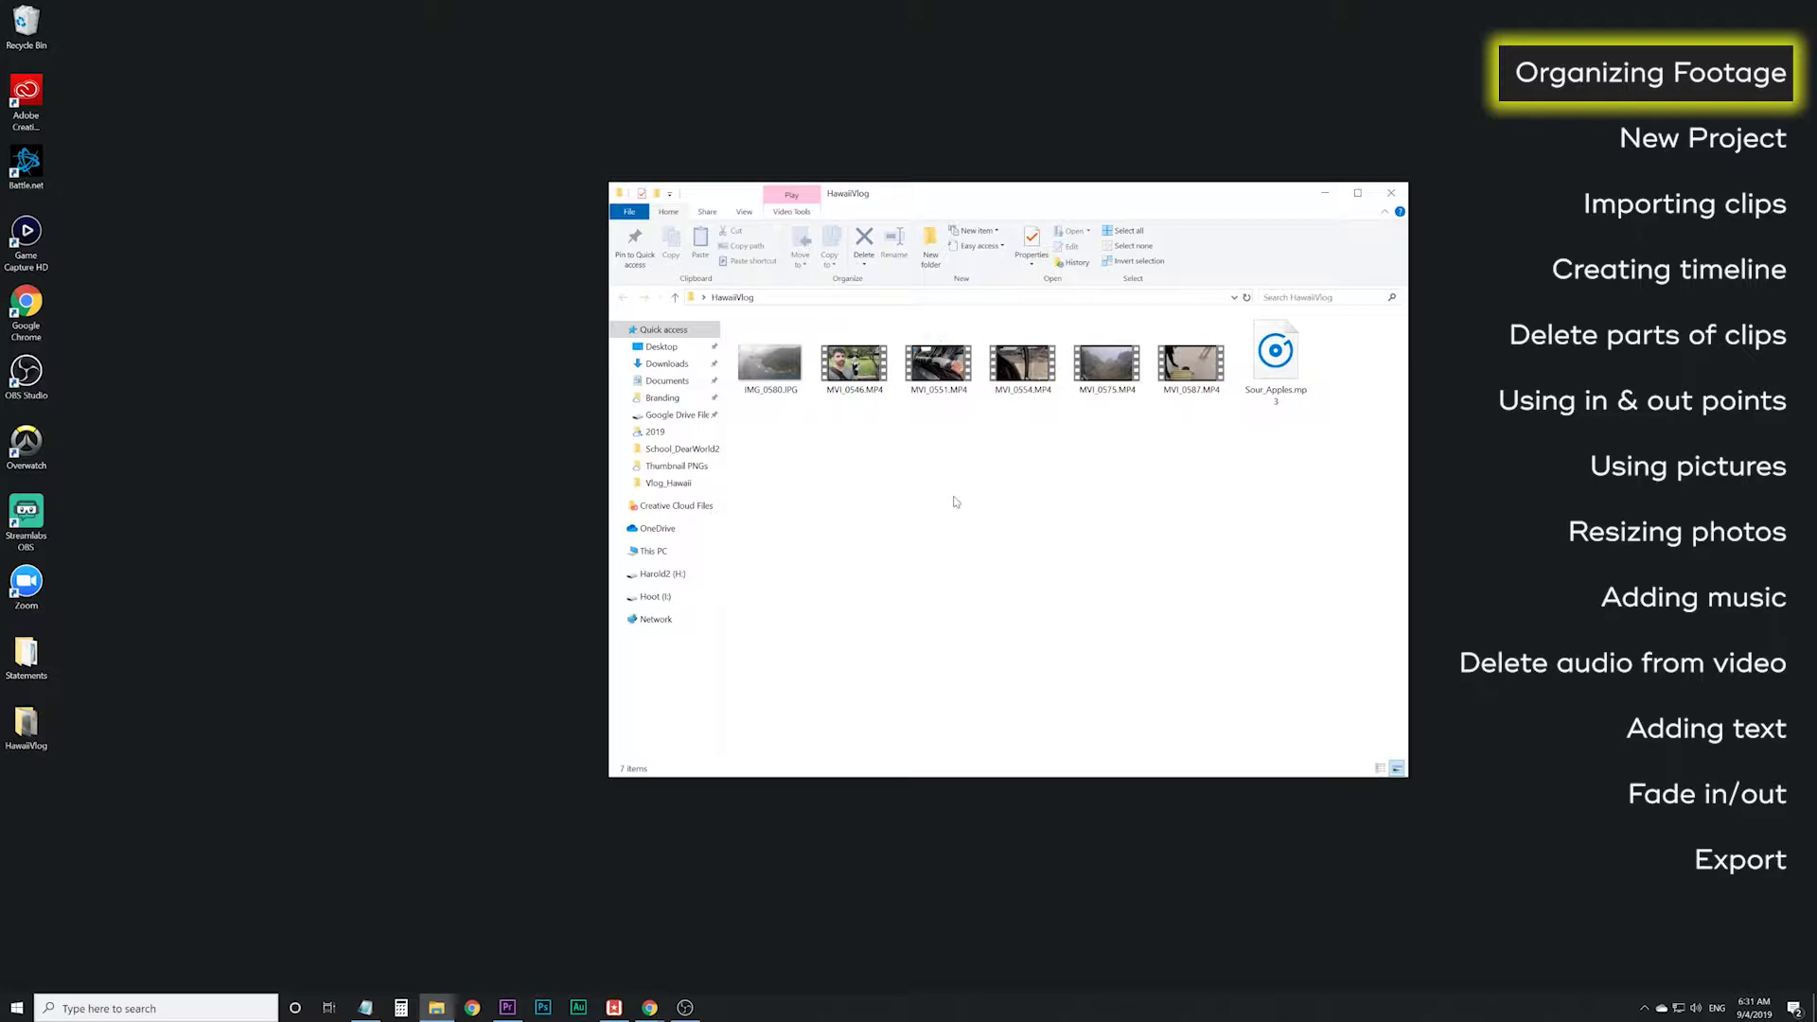
left_click(1390, 196)
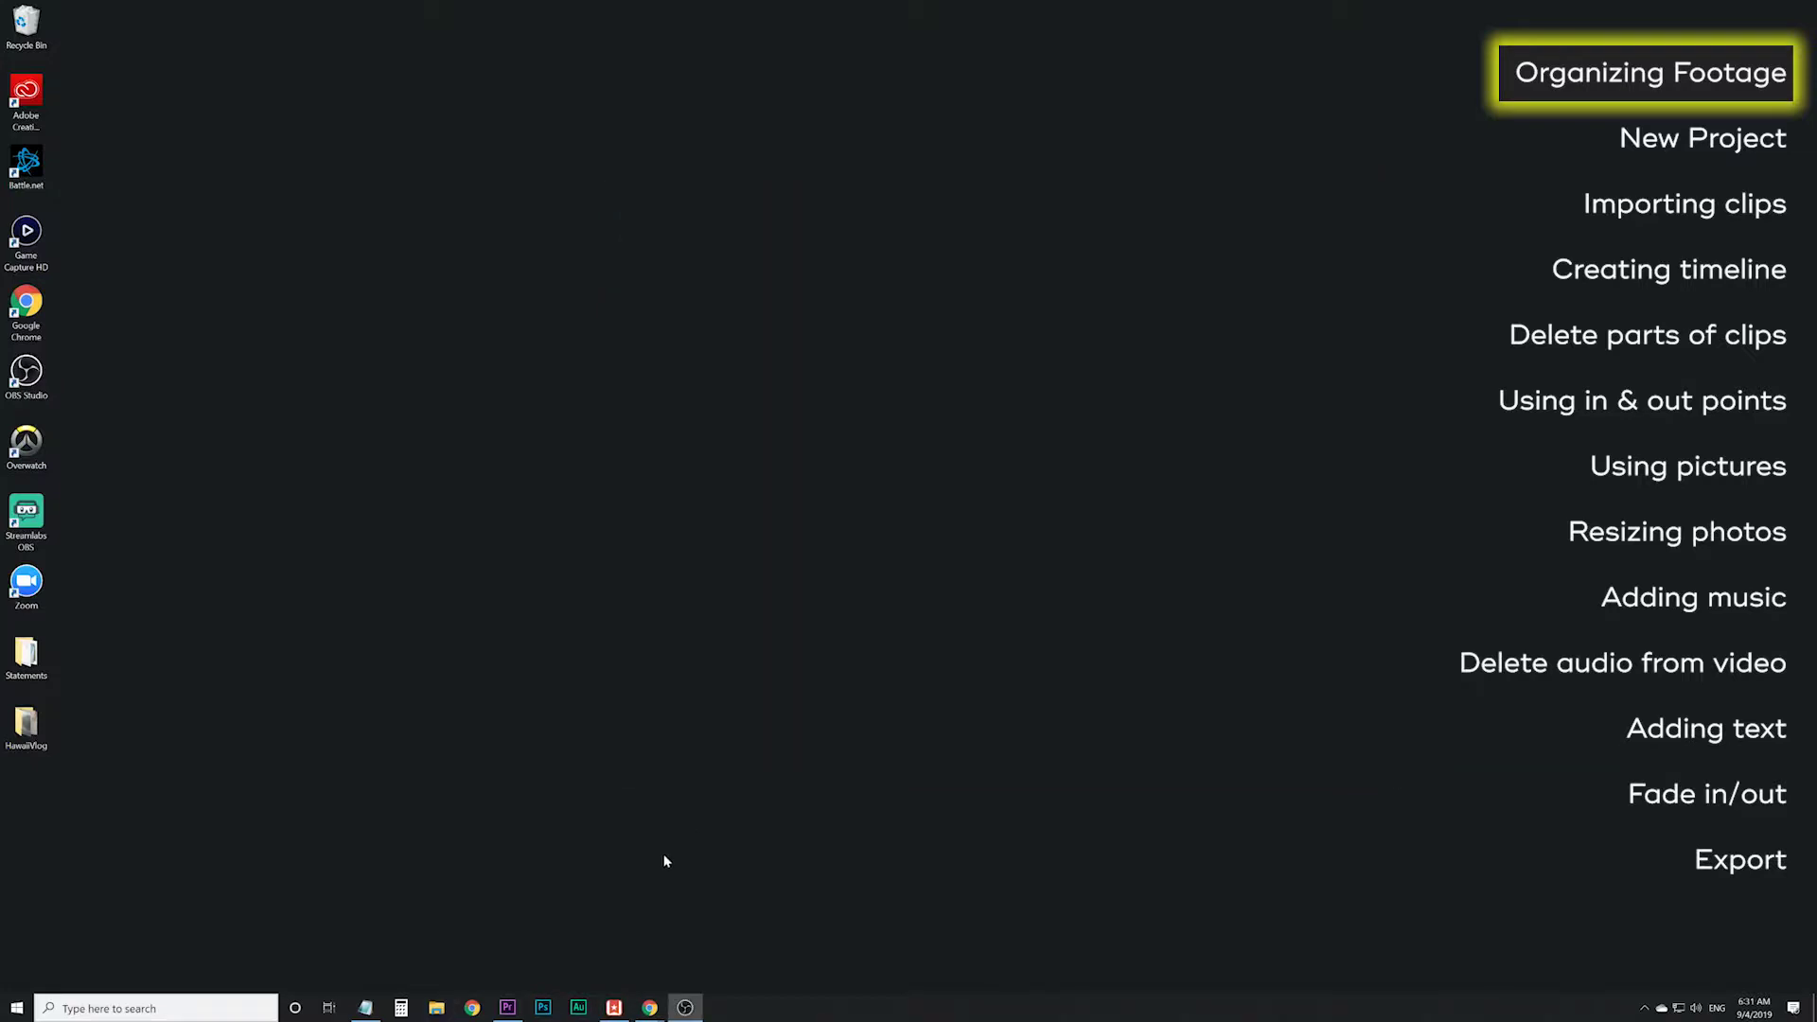
- Switch to Adobe Premiere Pro and start a new project named HawaiiVlog
left_click(507, 1007)
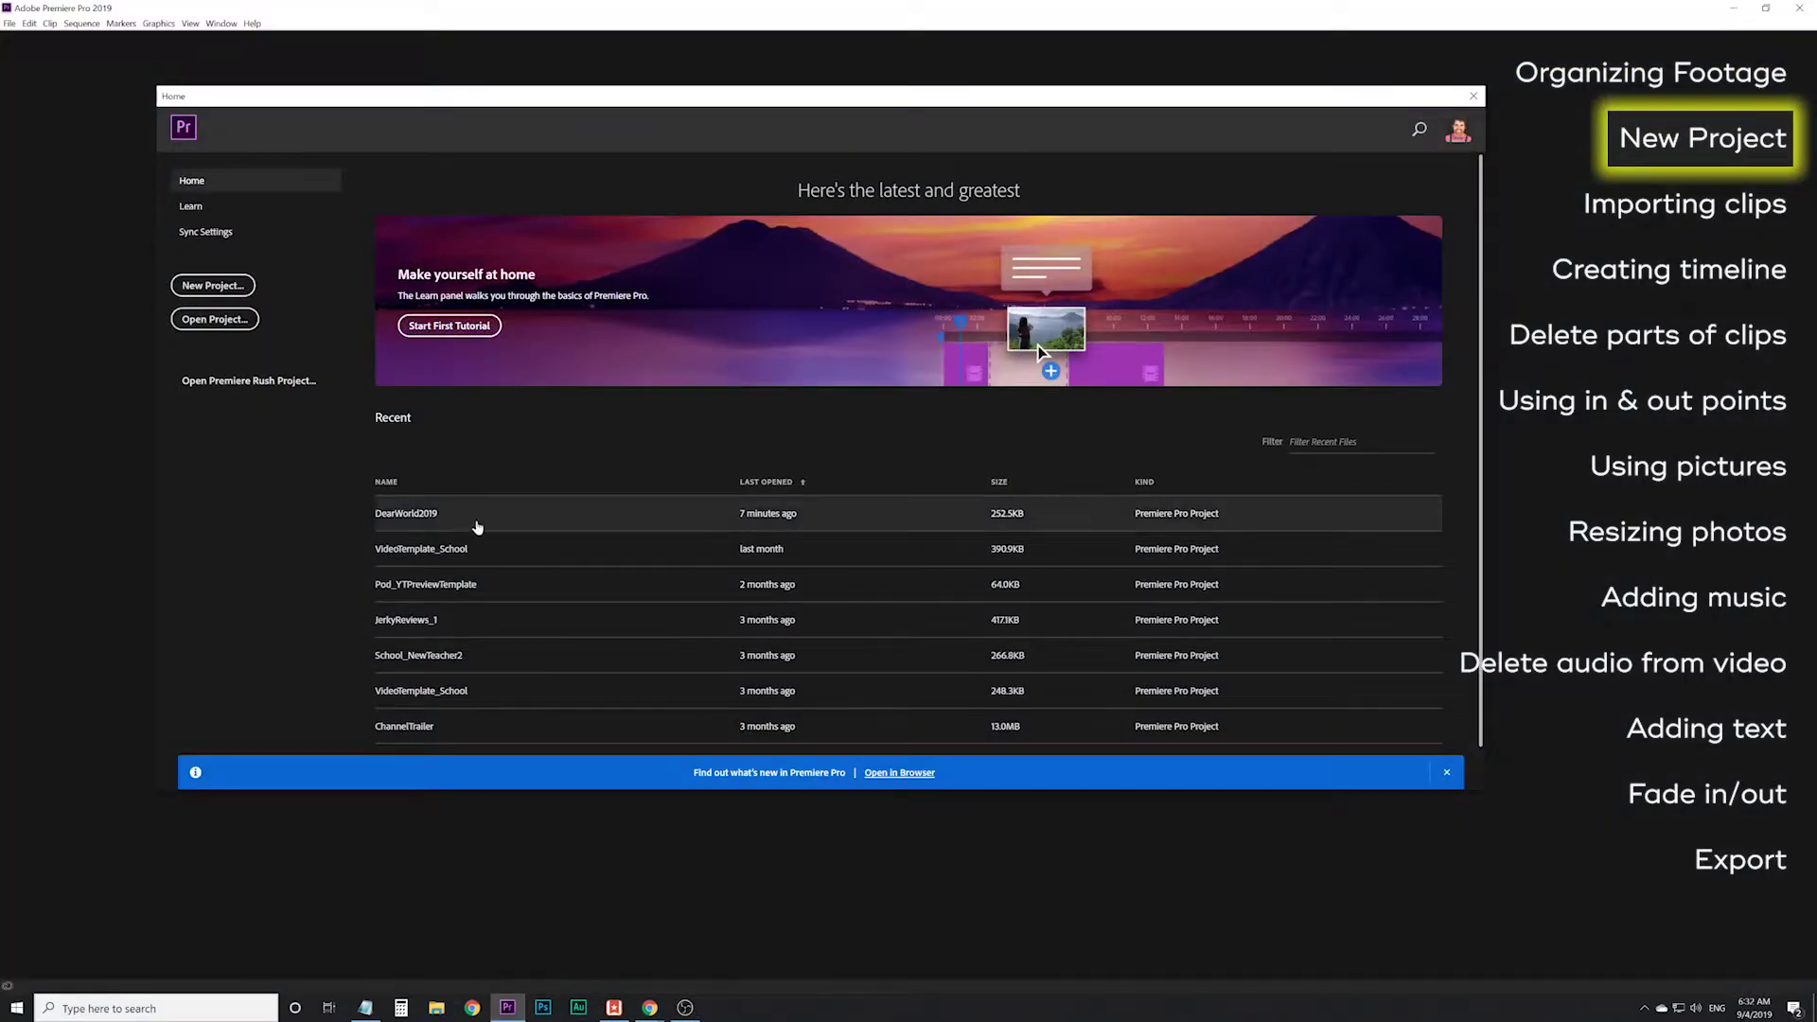
left_click(9, 23)
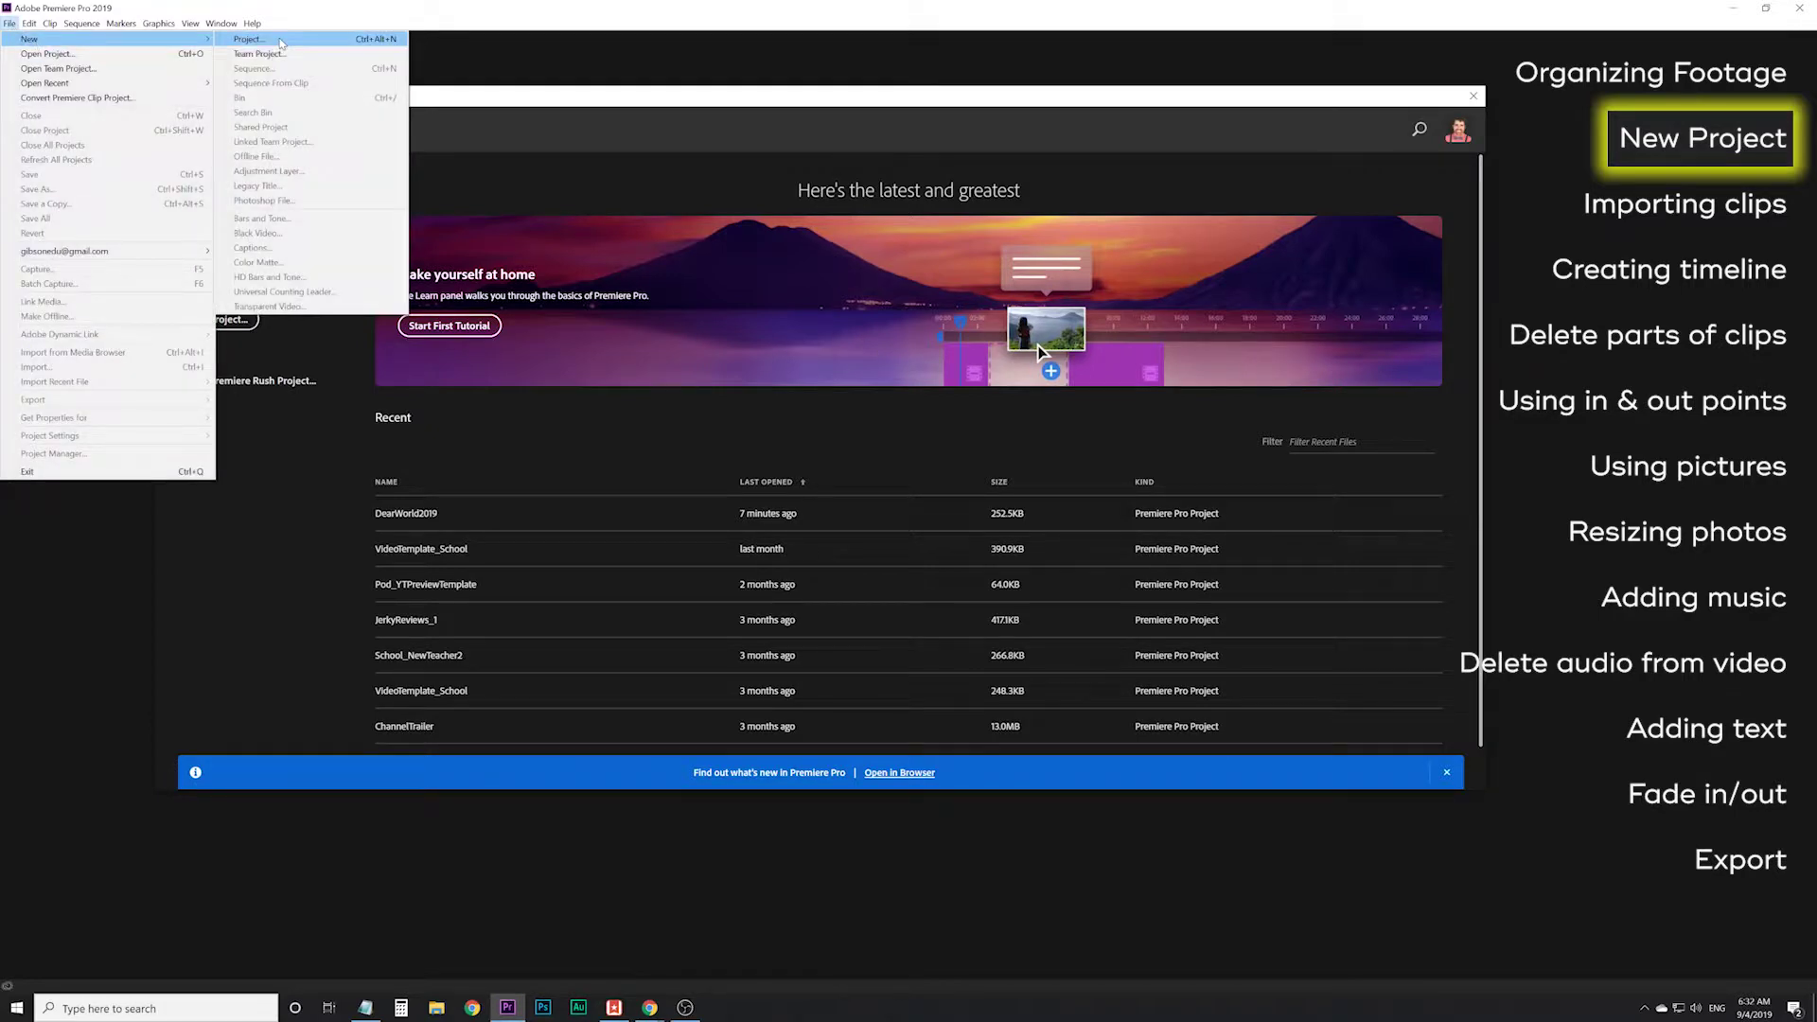
left_click(287, 455)
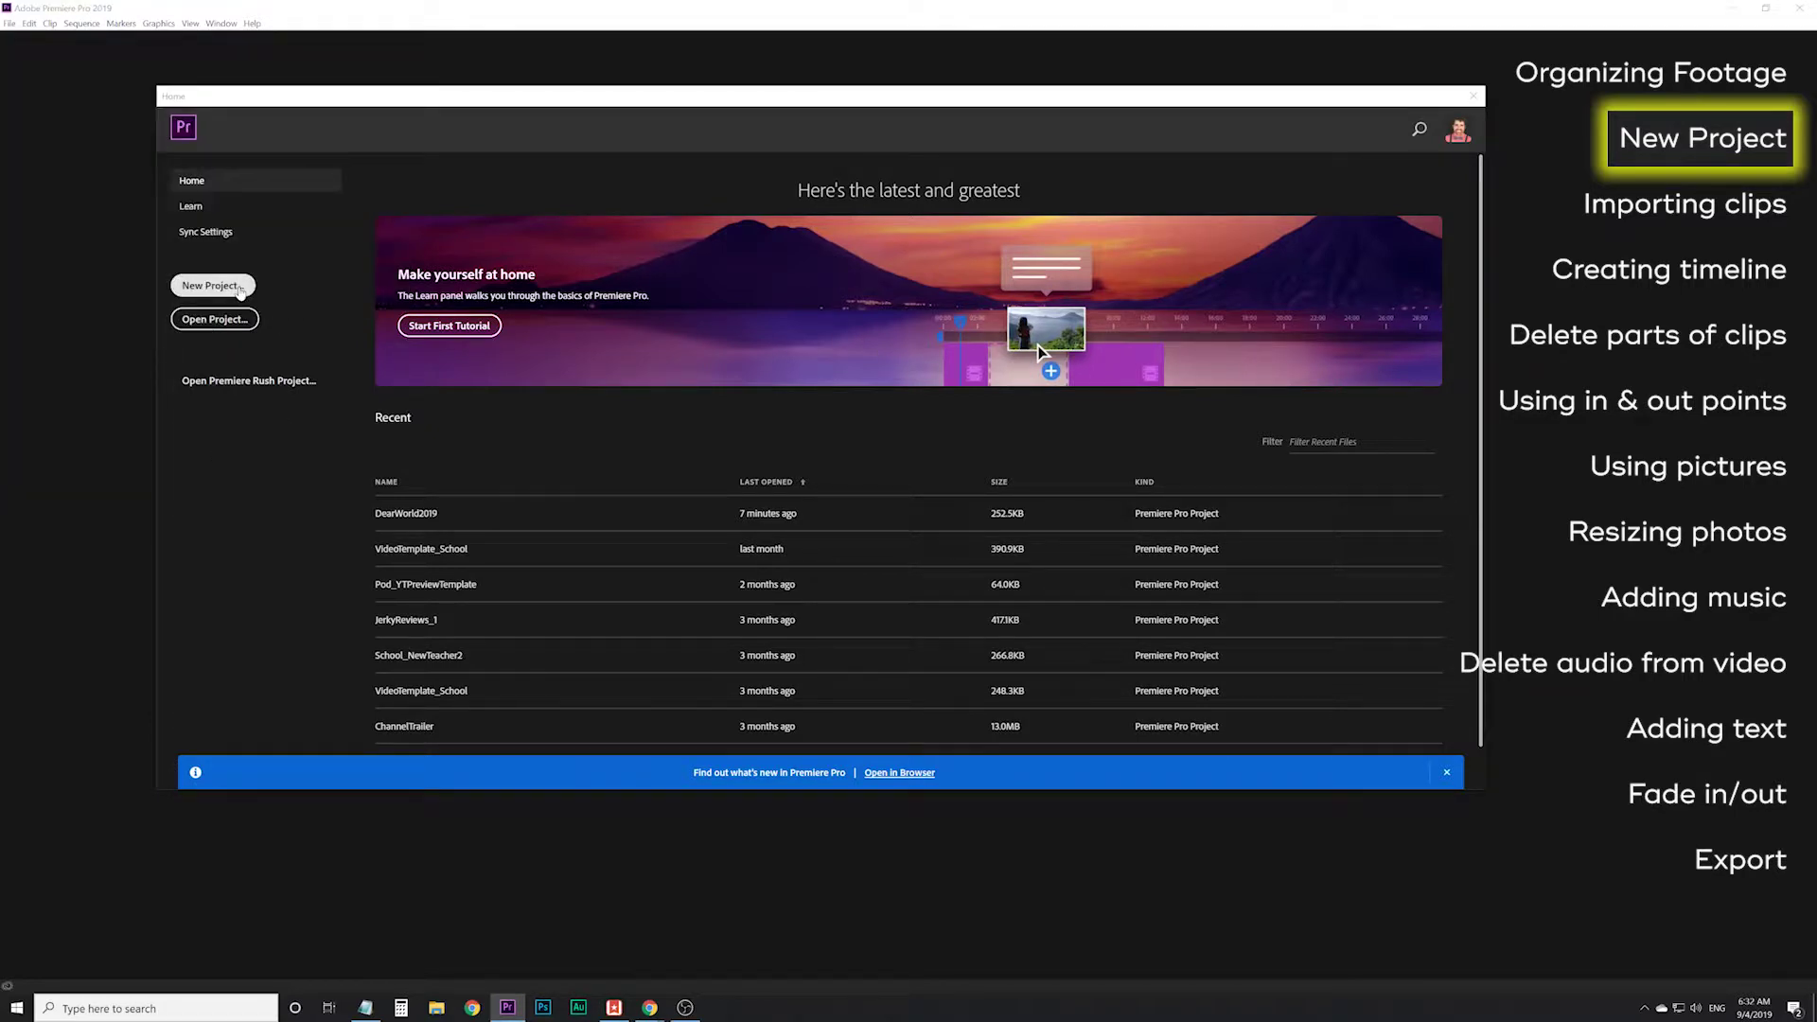
left_click(241, 289)
type("HawaiiVlog")
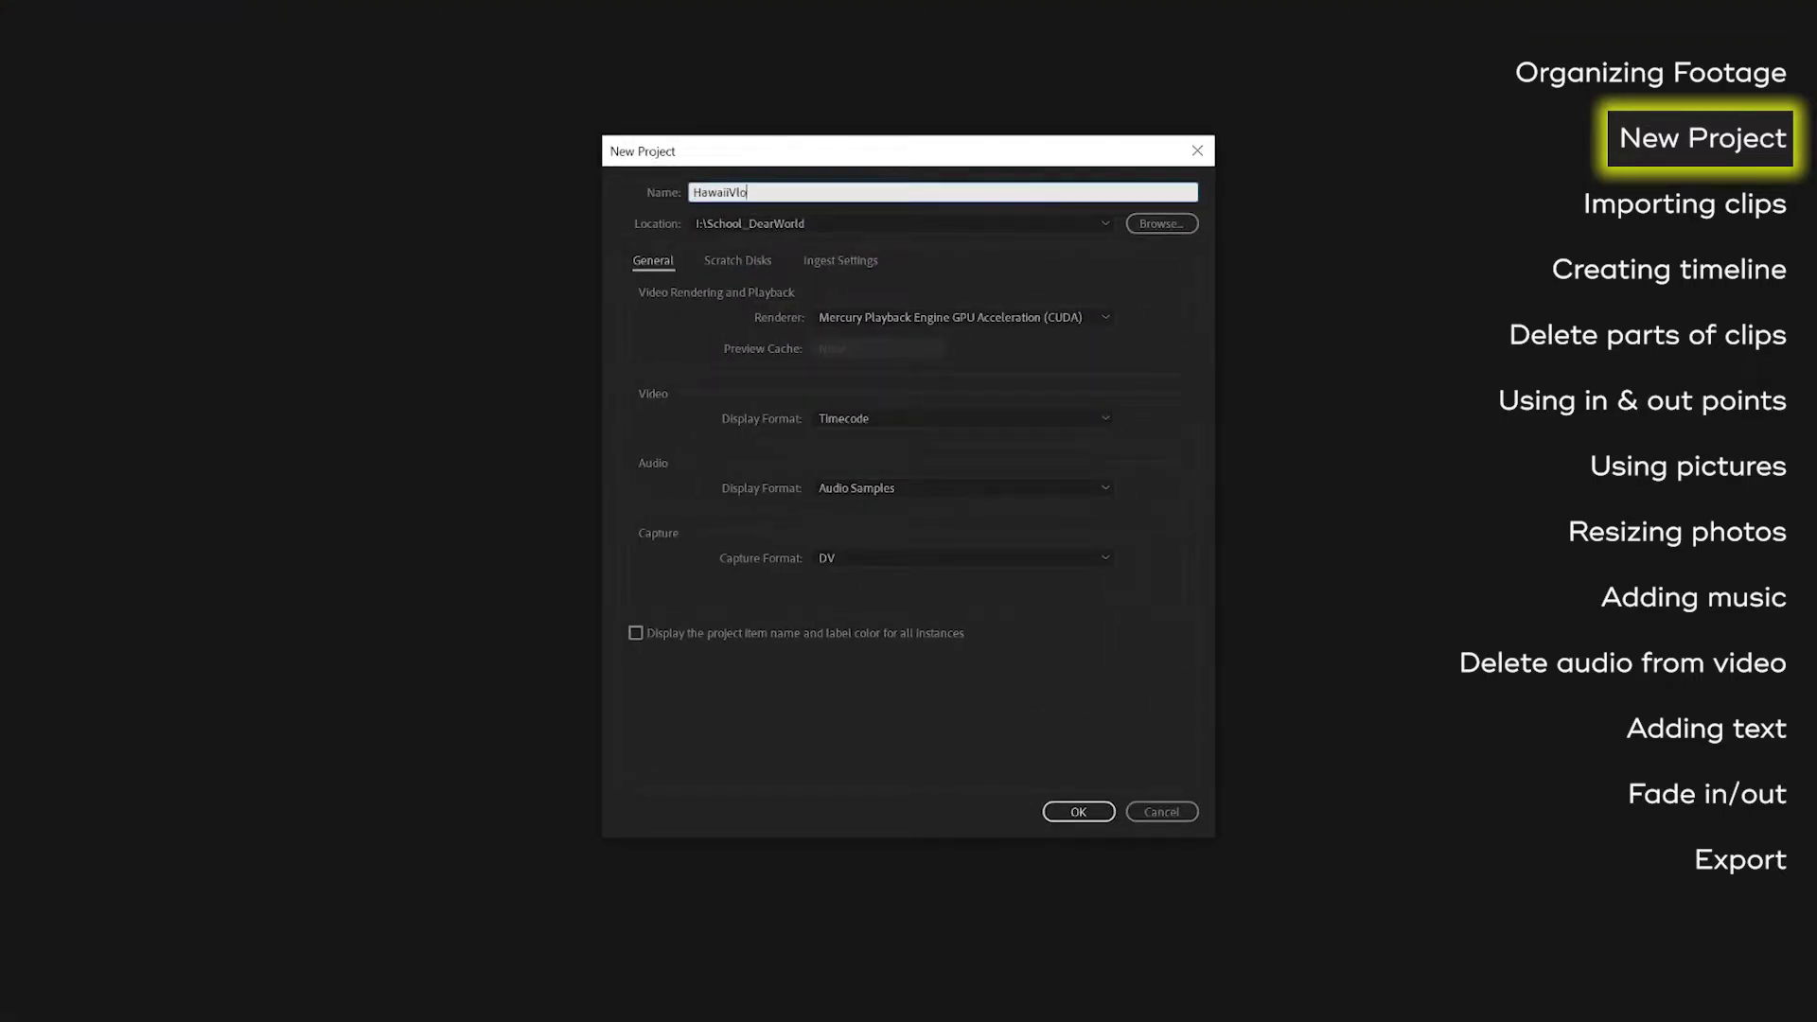
- Set the project's location to the HawaiiVlog folder on the Desktop and create the project
left_click(1147, 223)
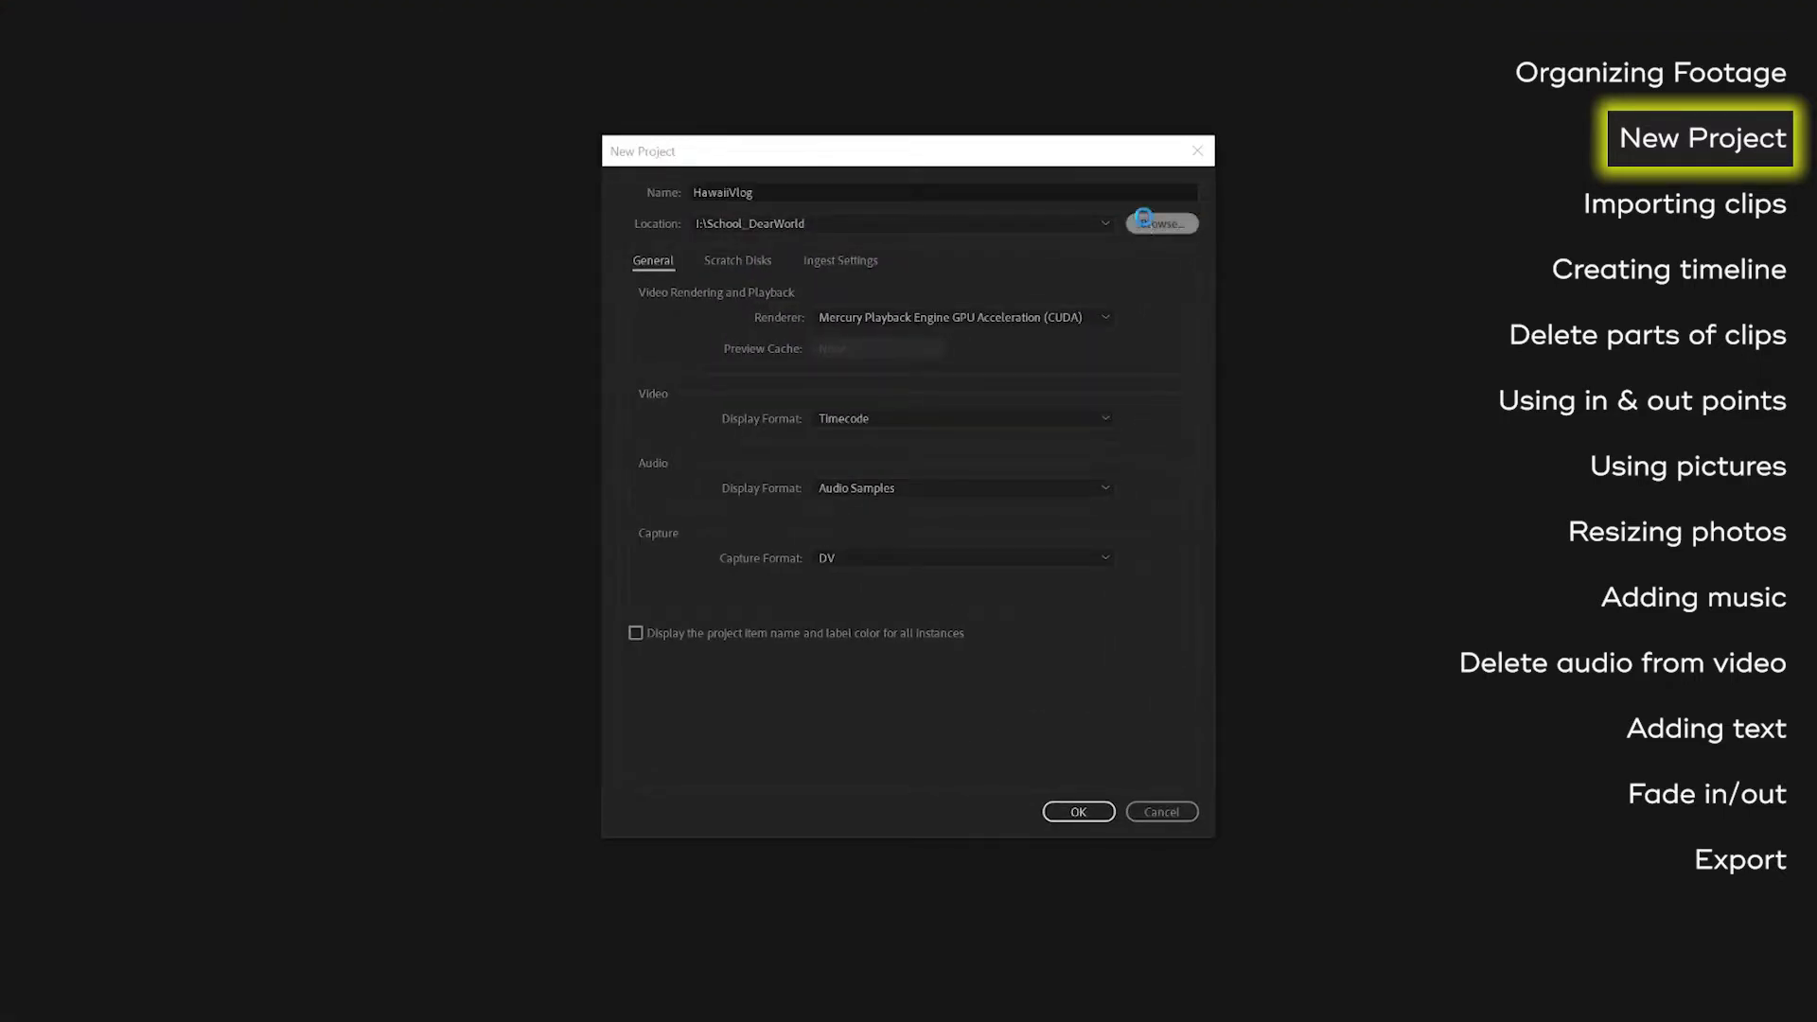
left_click(700, 329)
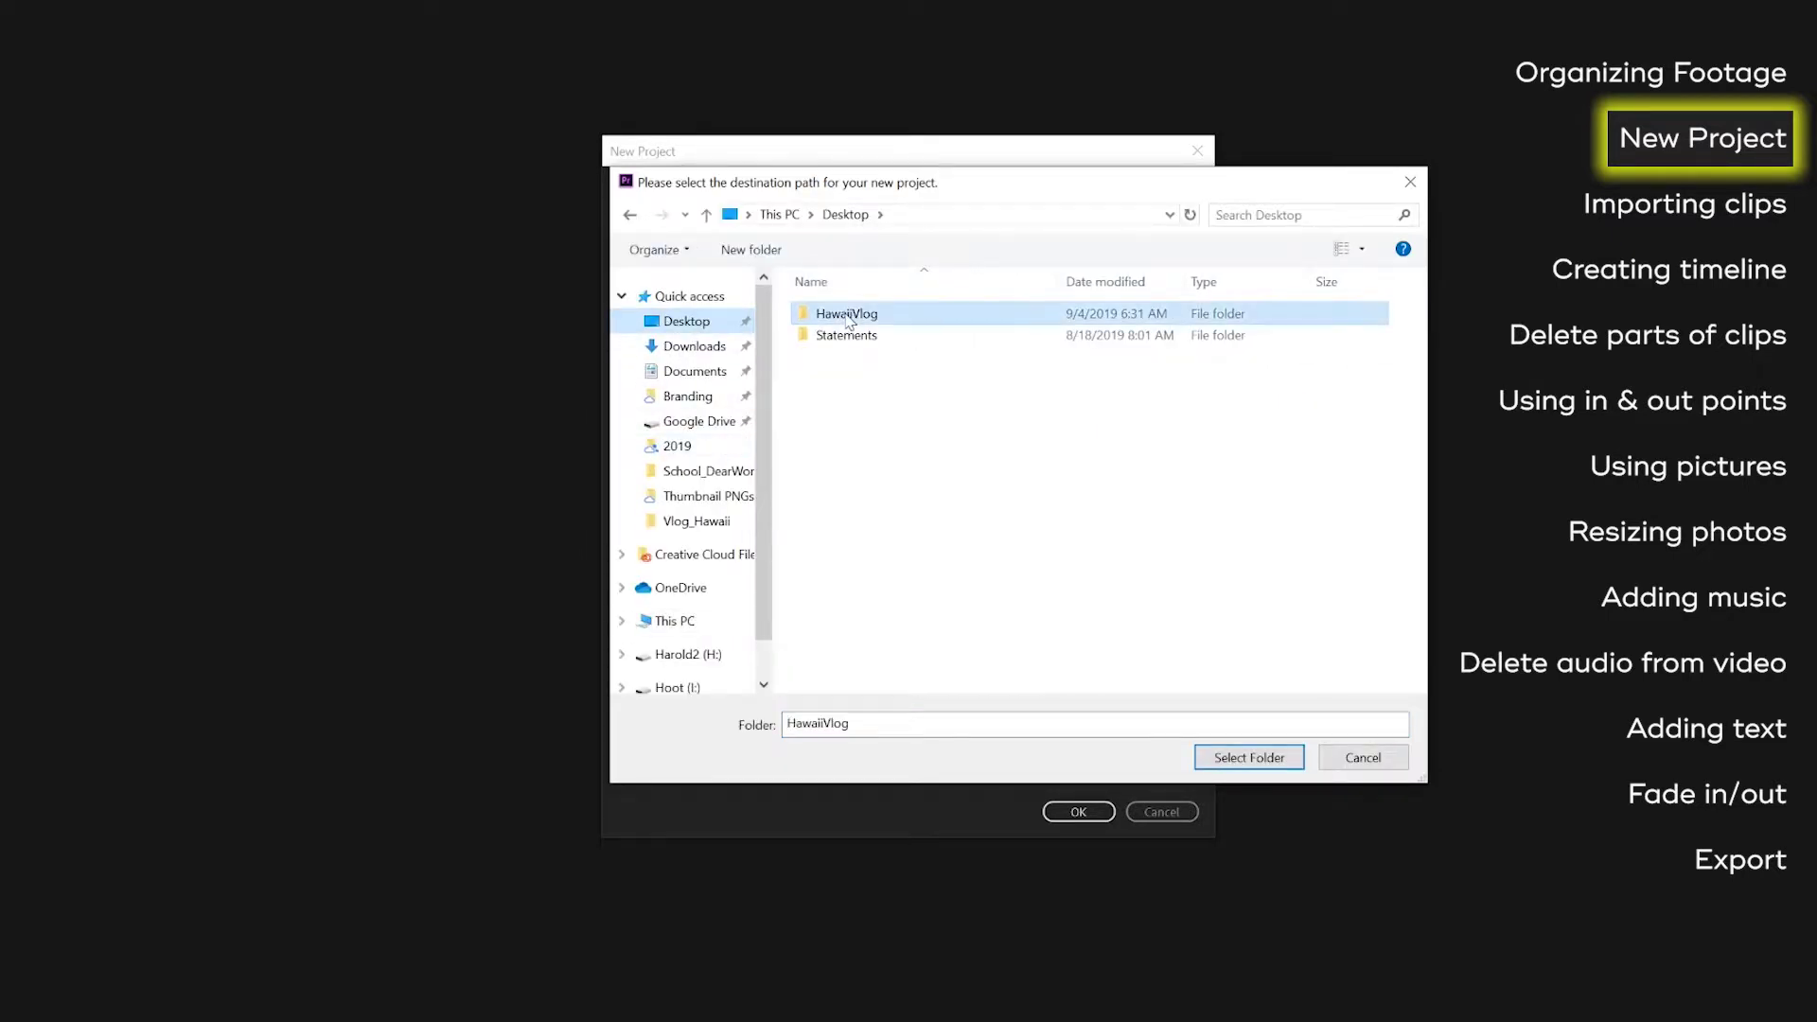
double_click(847, 316)
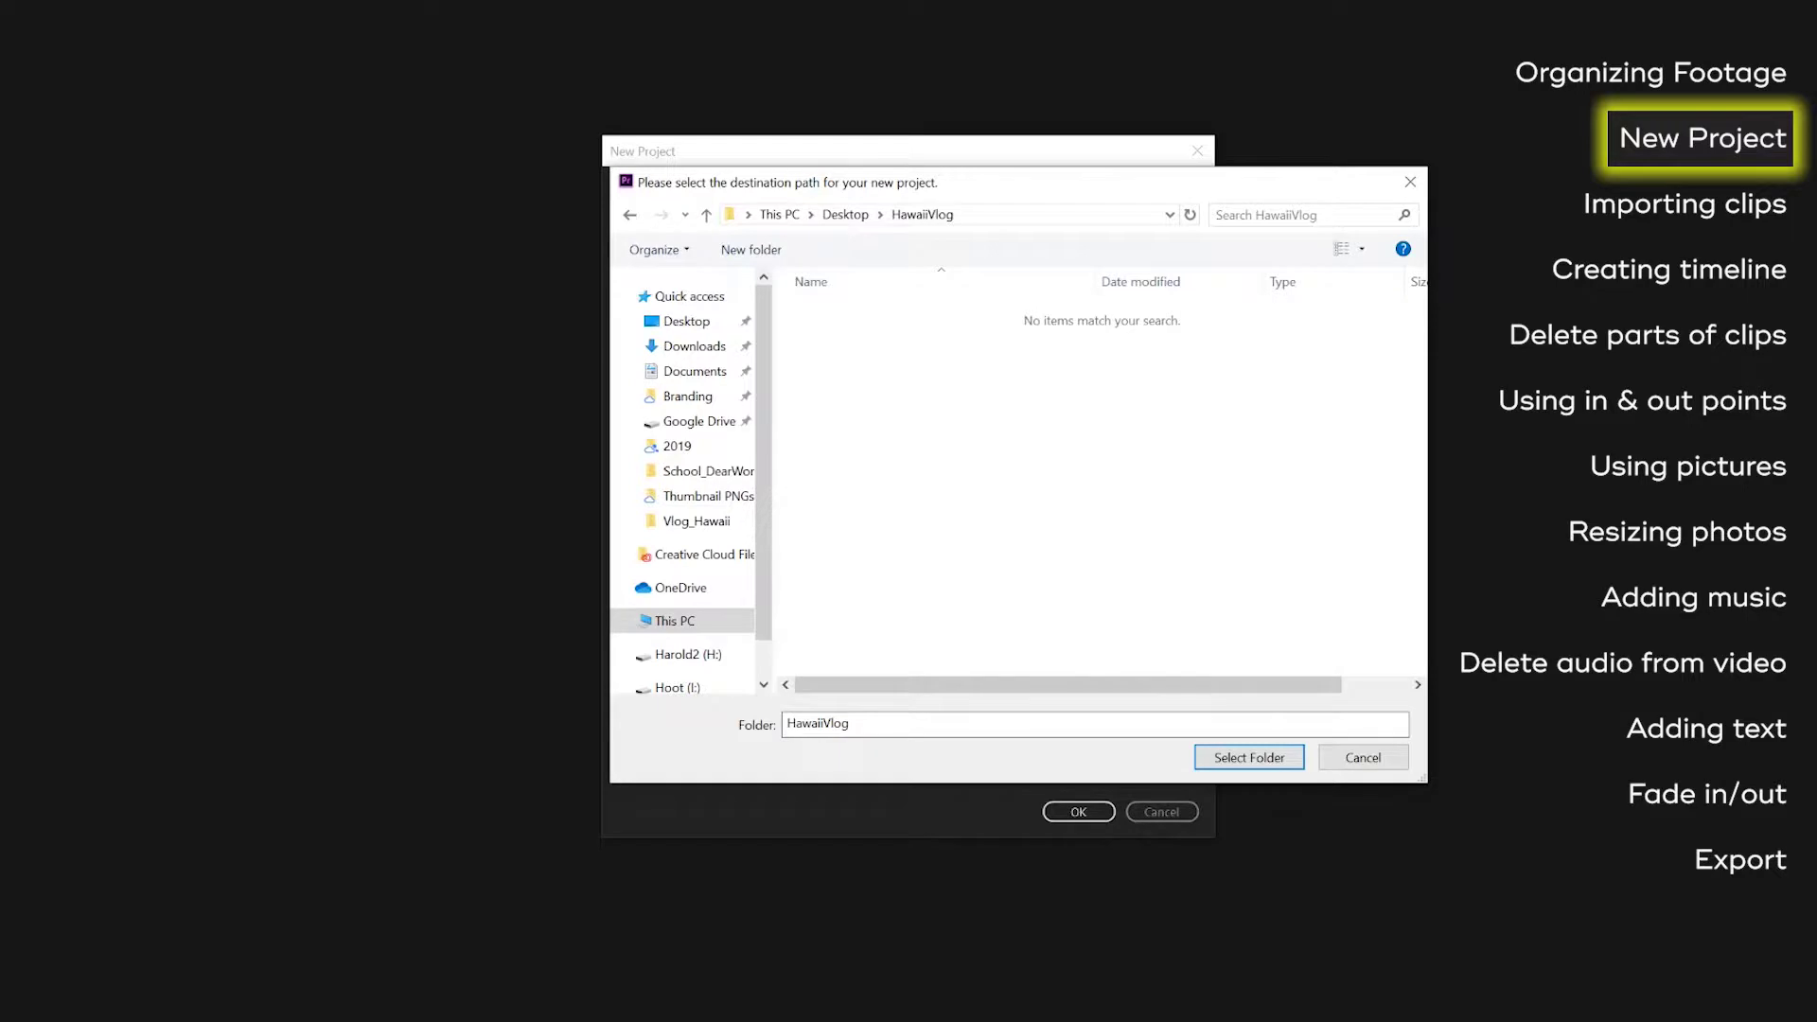
left_click(1232, 759)
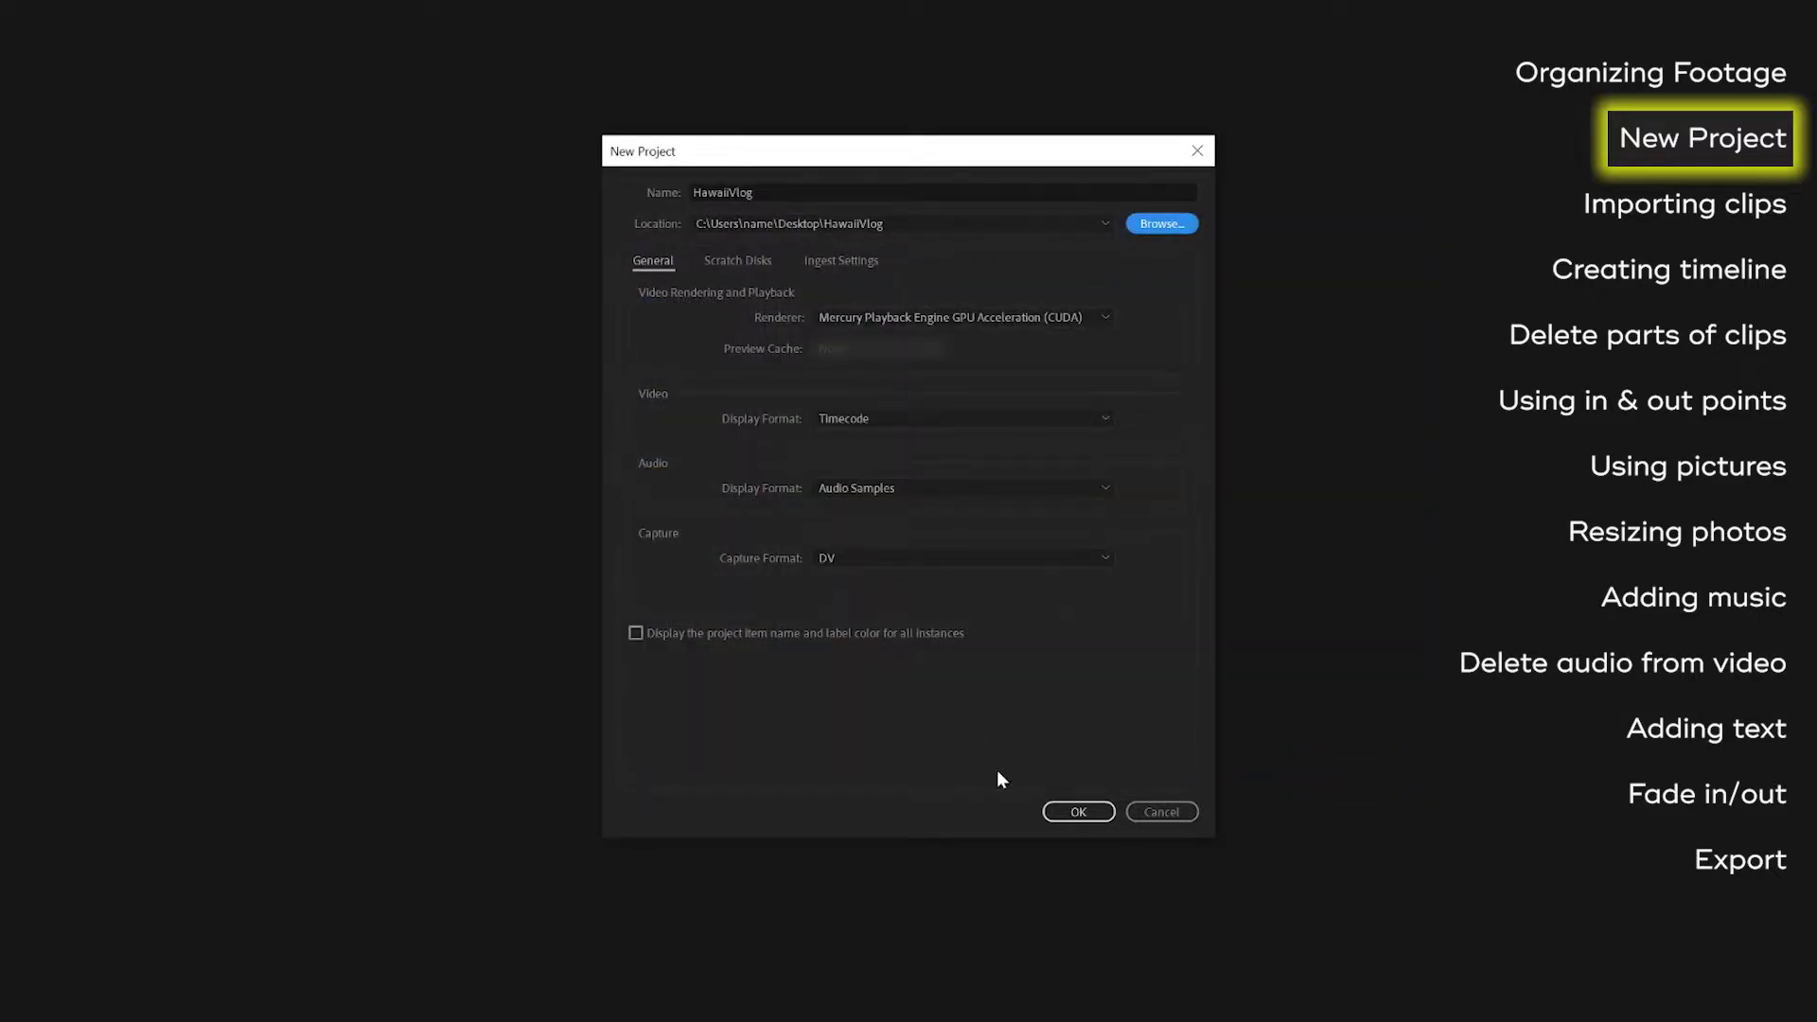
left_click(1080, 814)
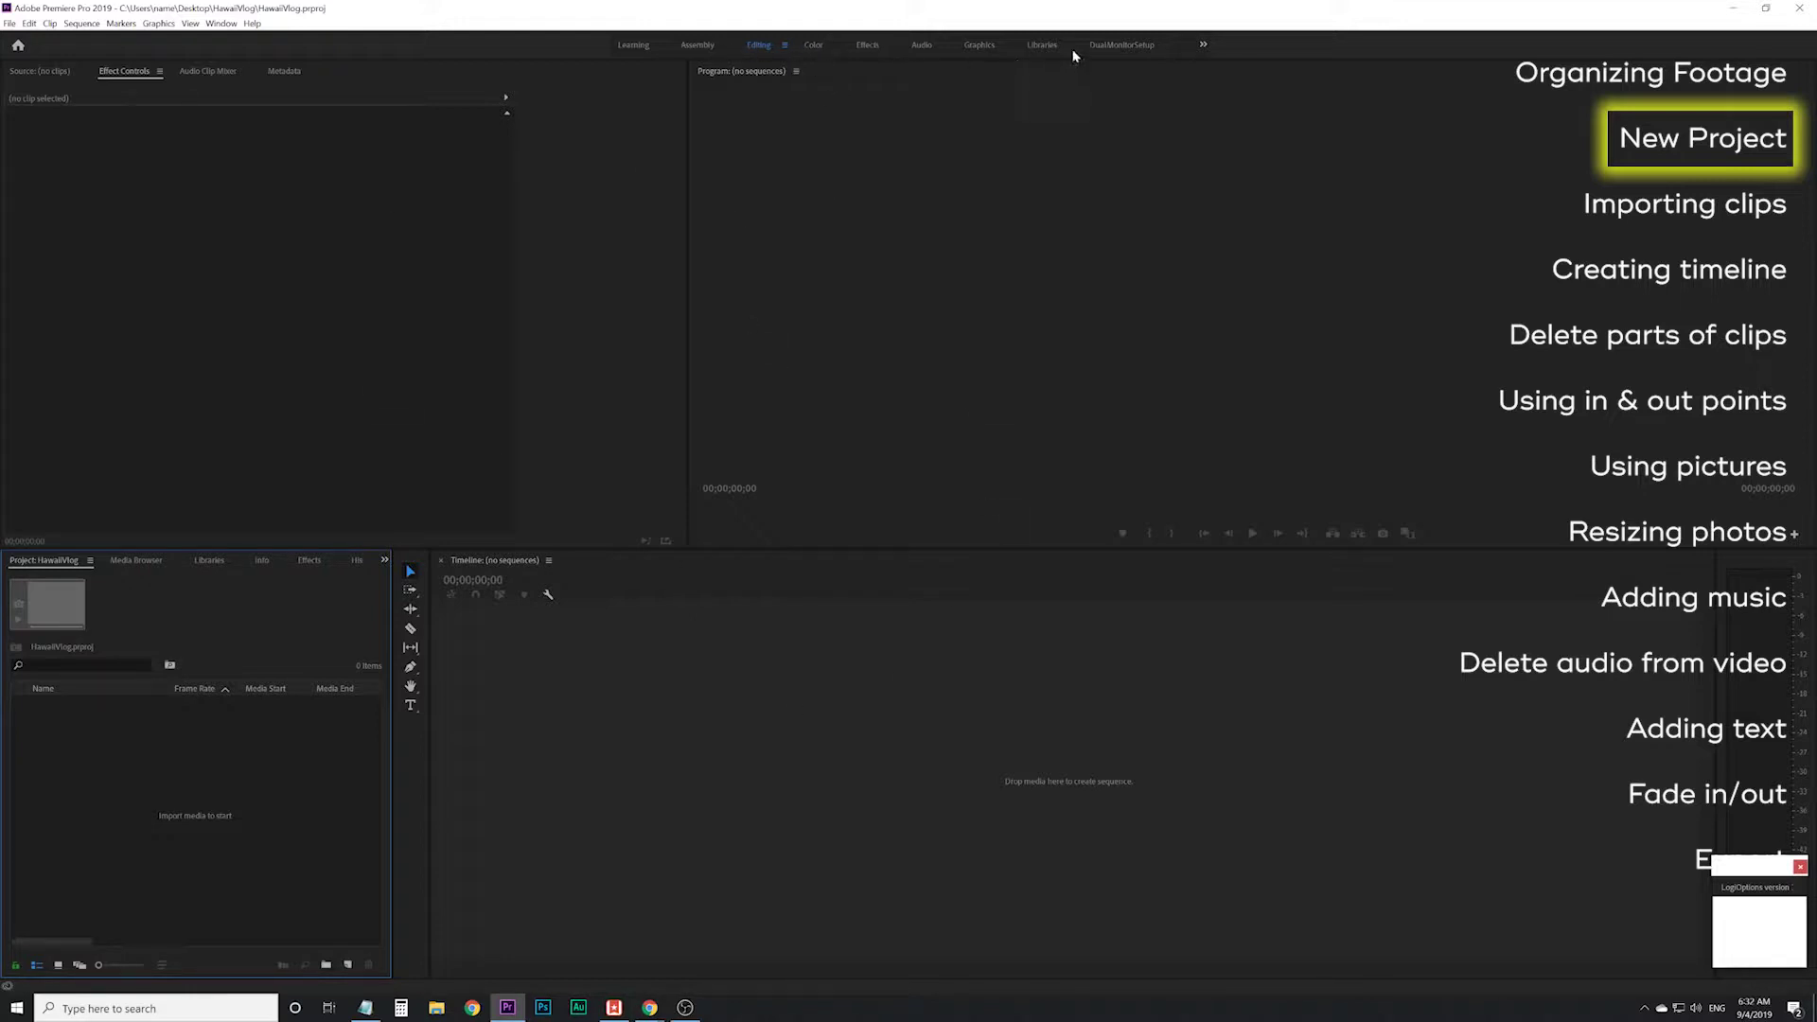
- Look through the Color, Effects and Audio workspaces and return to the Editing workspace
left_click(814, 45)
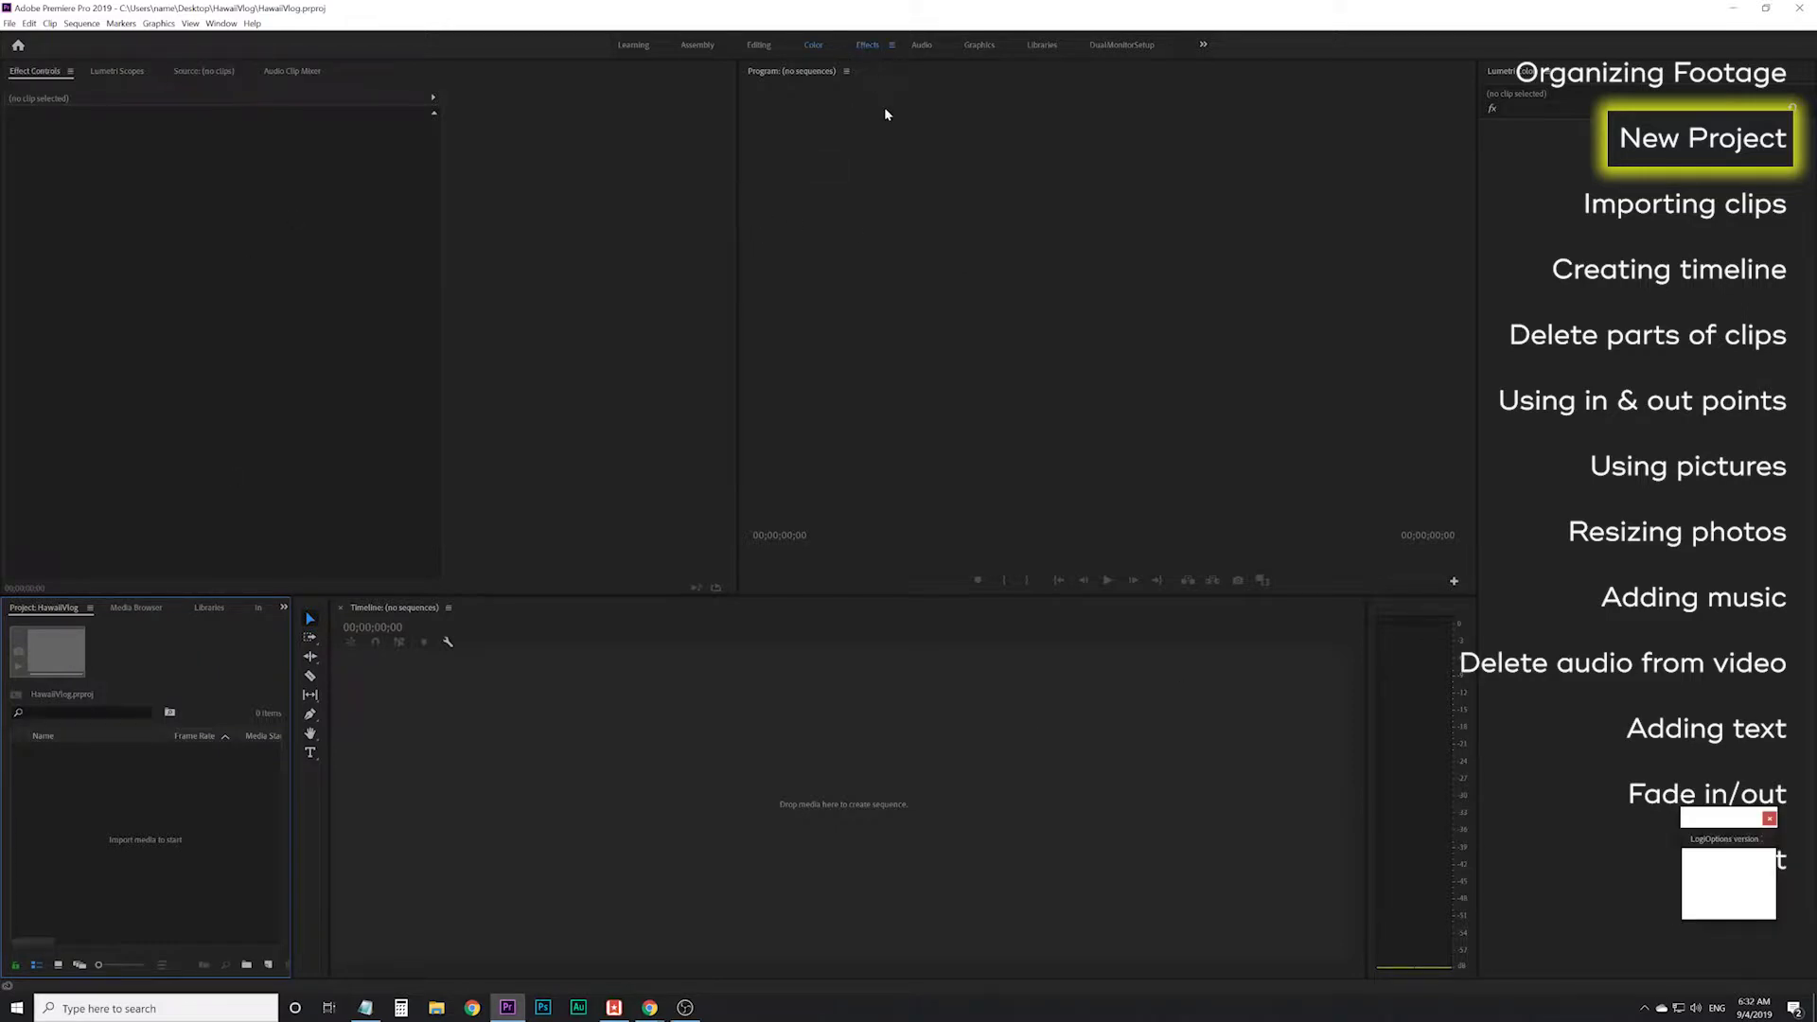
left_click(923, 45)
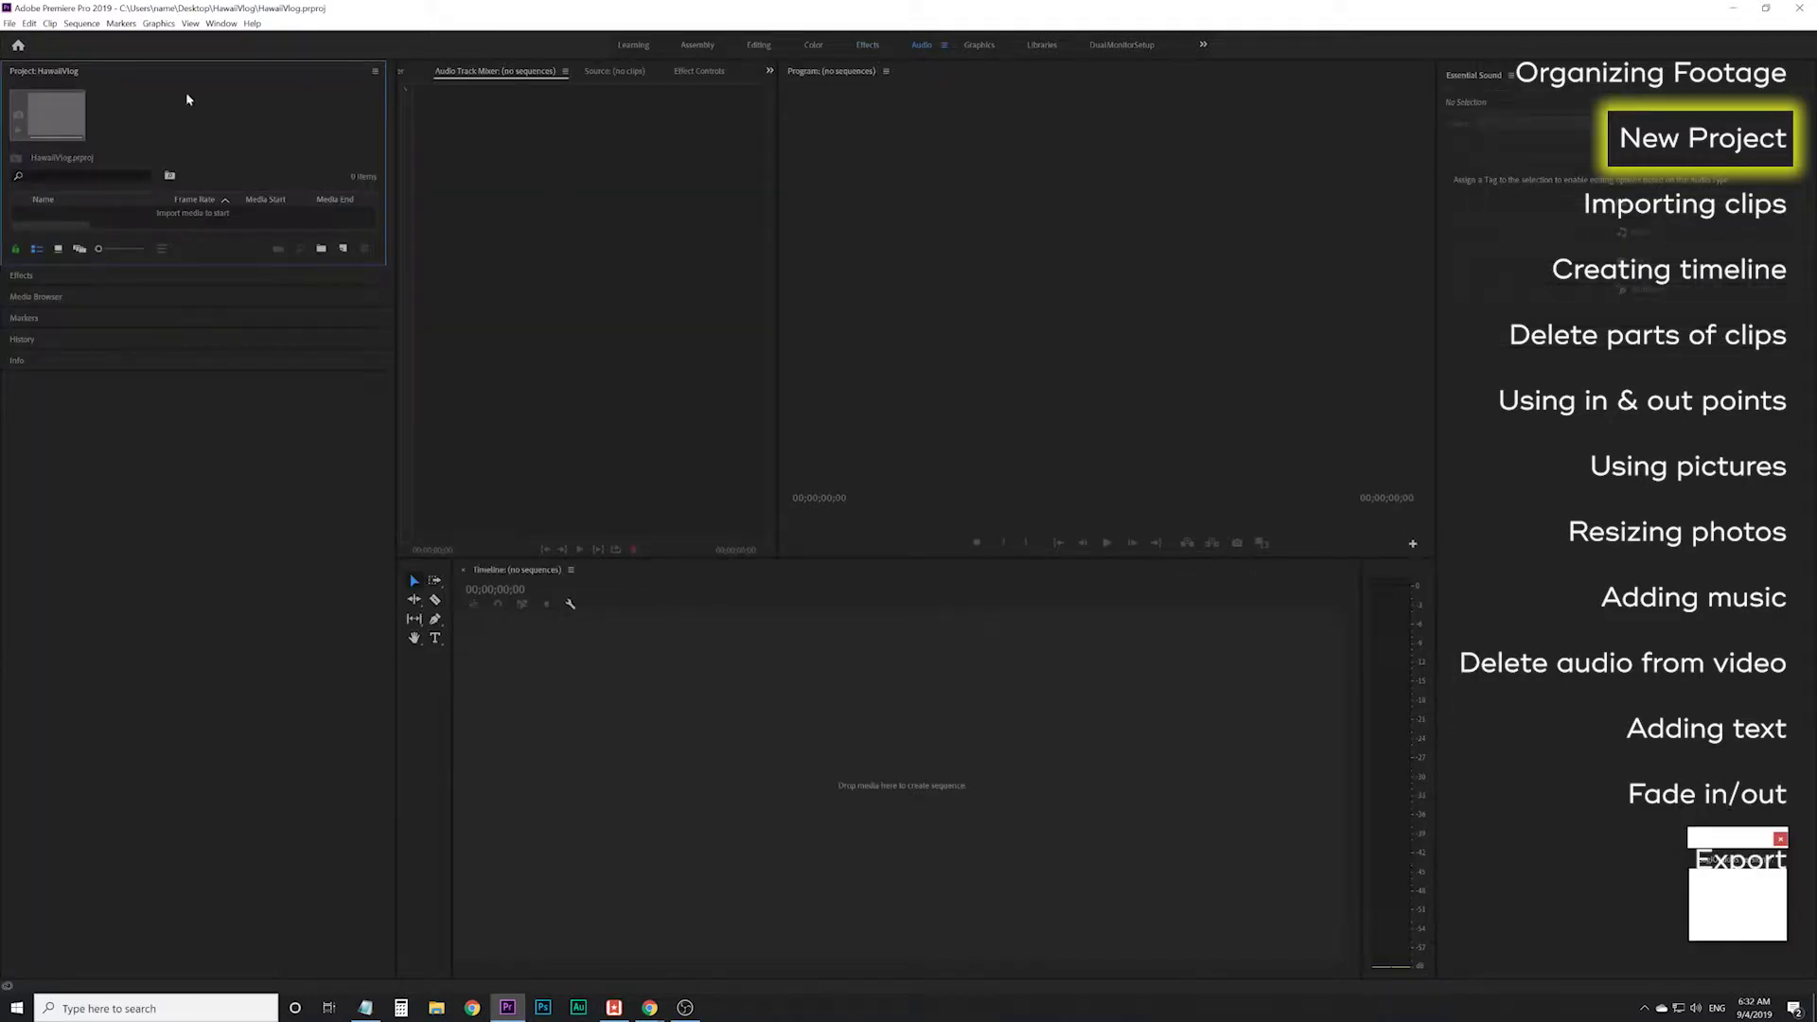
left_click(758, 45)
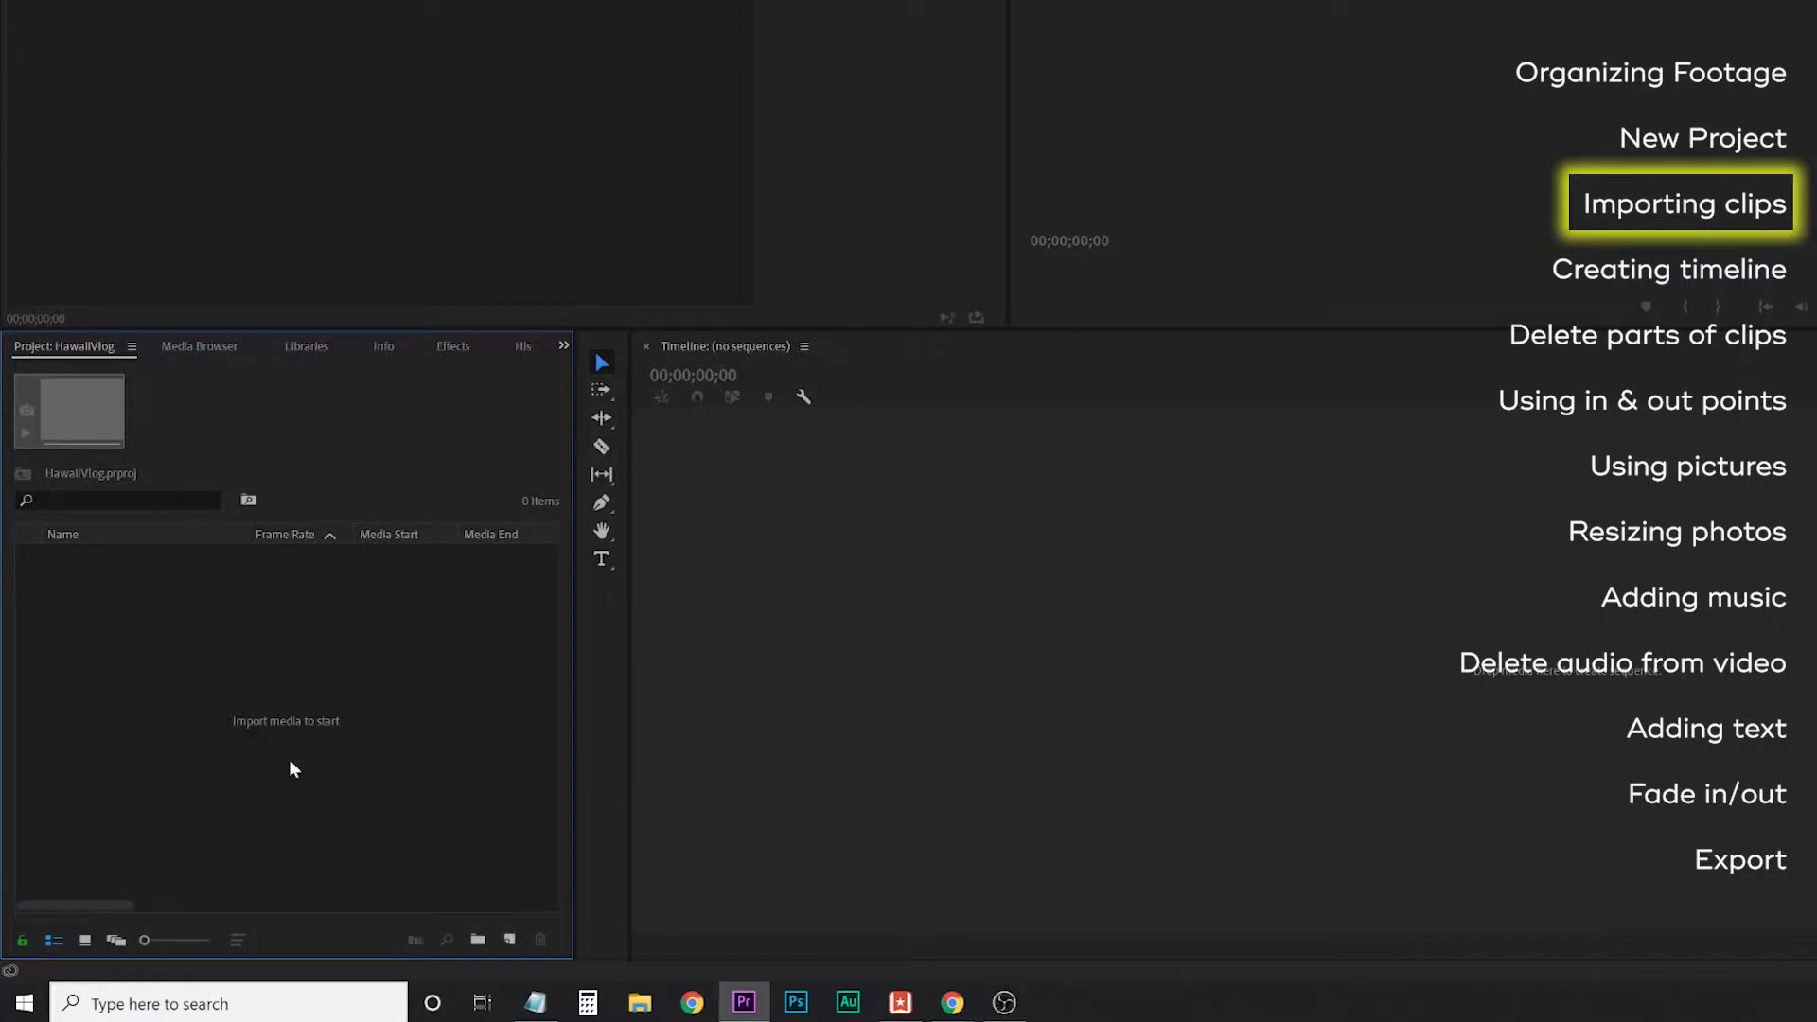
- Import IMG_0580.JPG, the five MVI video clips and Sour_Apples.mp3 from the HawaiiVlog folder on the Desktop
right_click(250, 697)
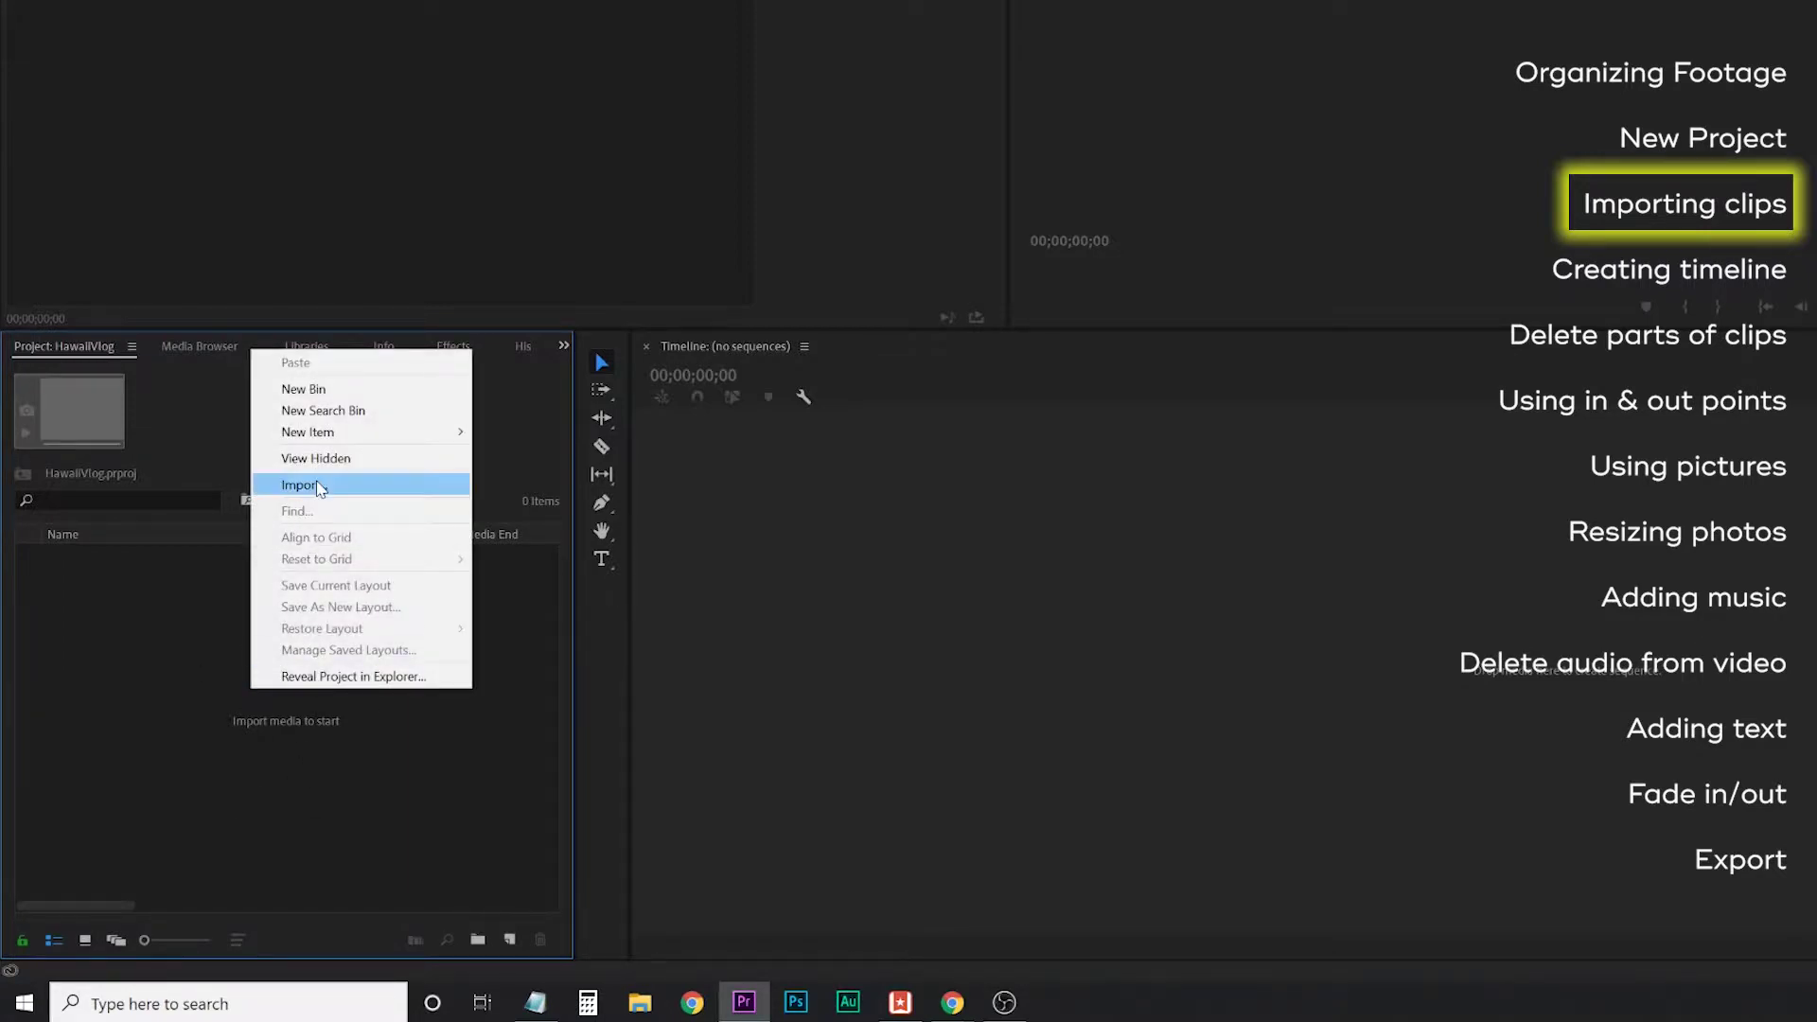
left_click(320, 488)
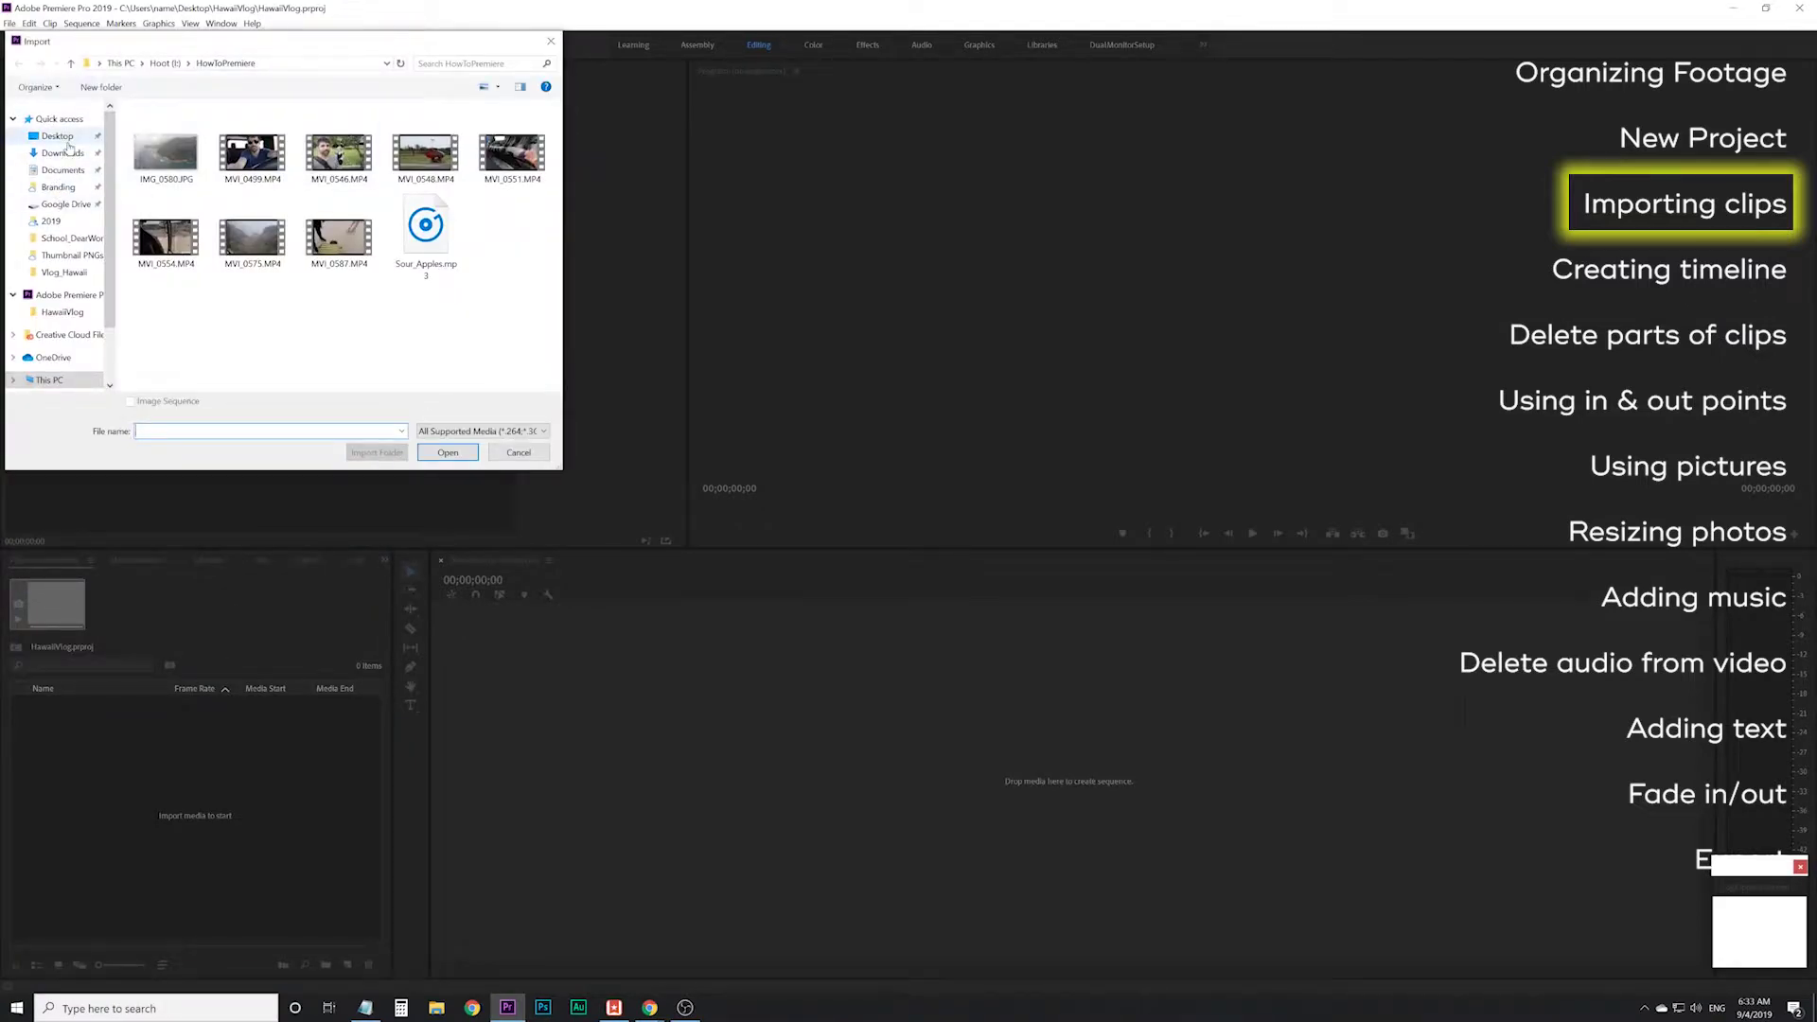
left_click(63, 138)
double_click(167, 131)
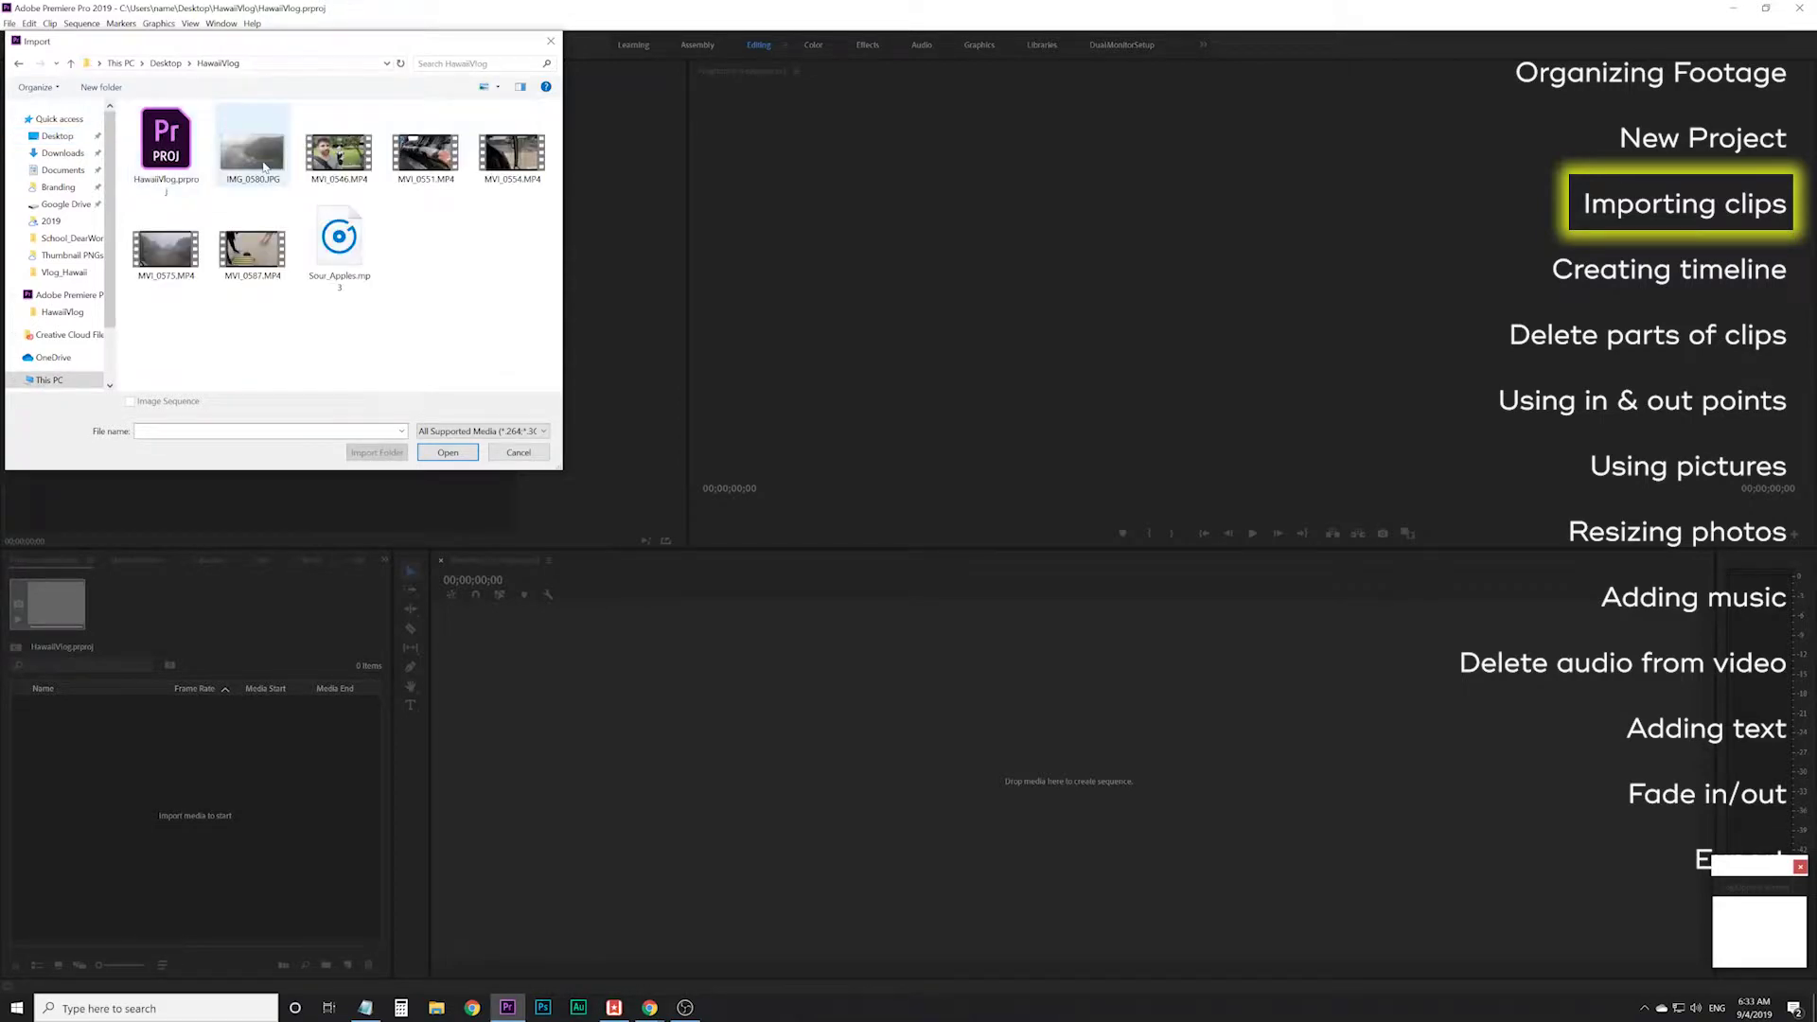
left_click(264, 167)
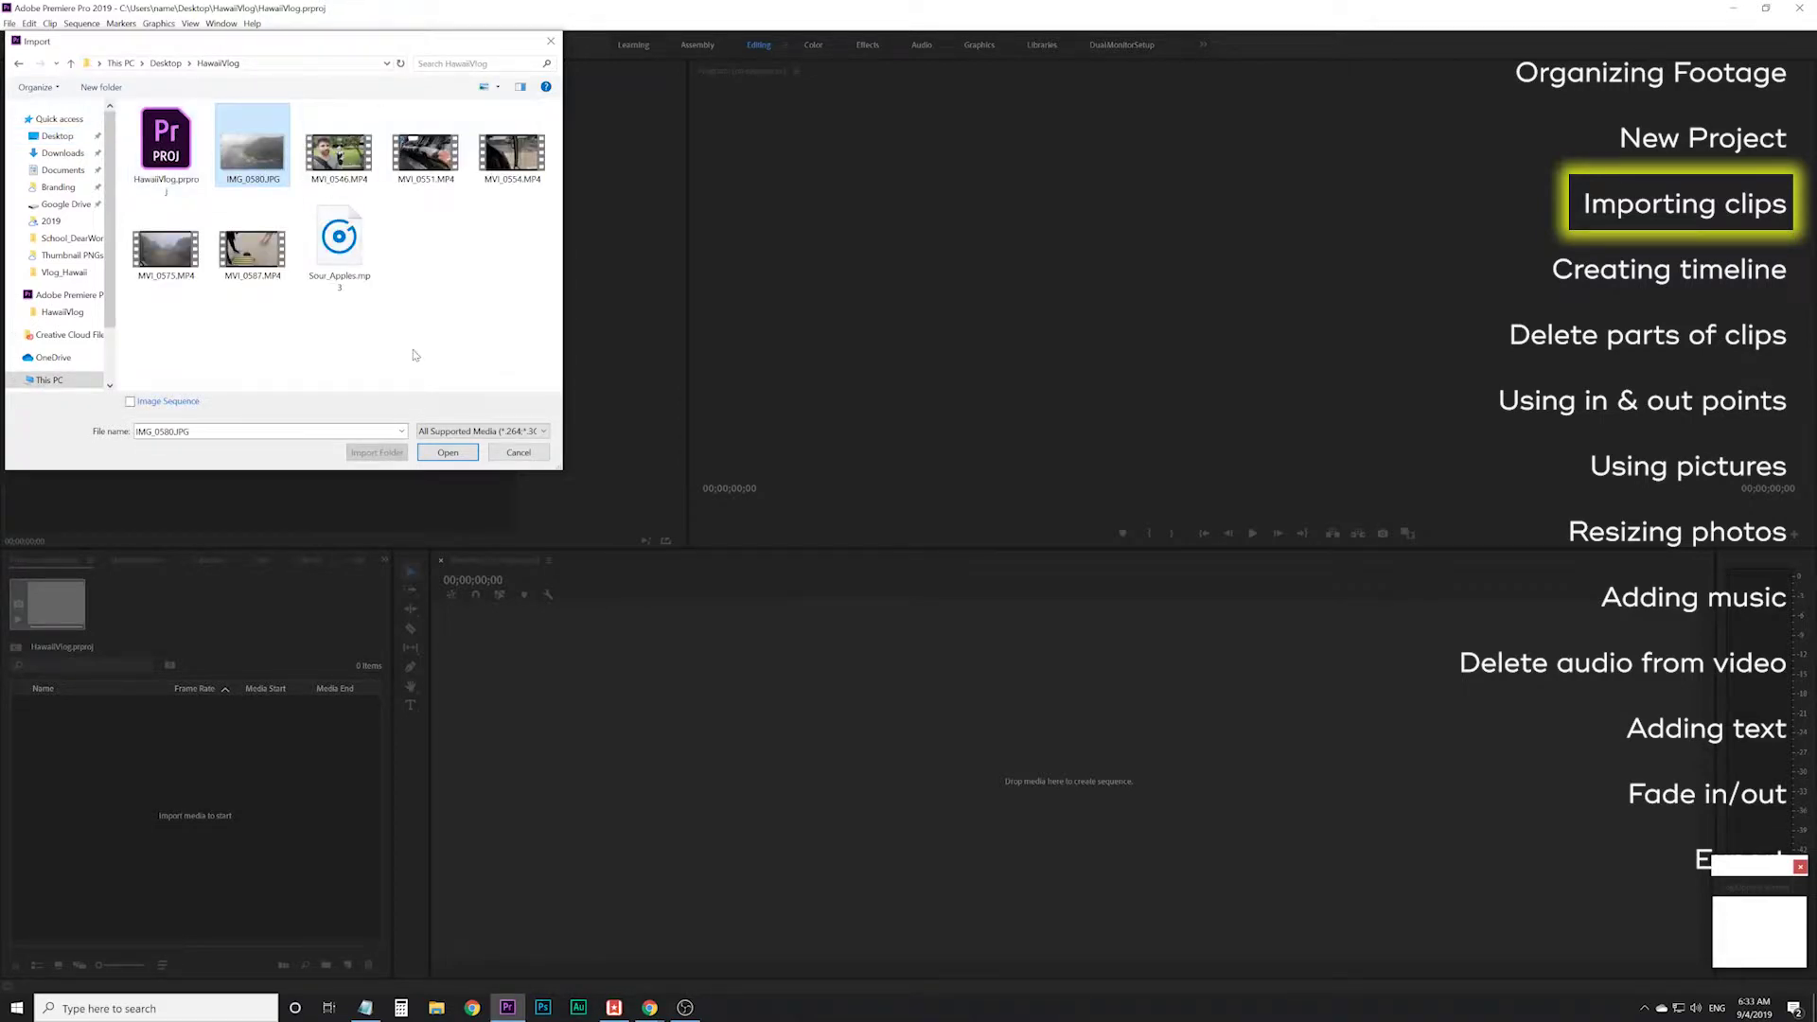
left_click(338, 244, "shift")
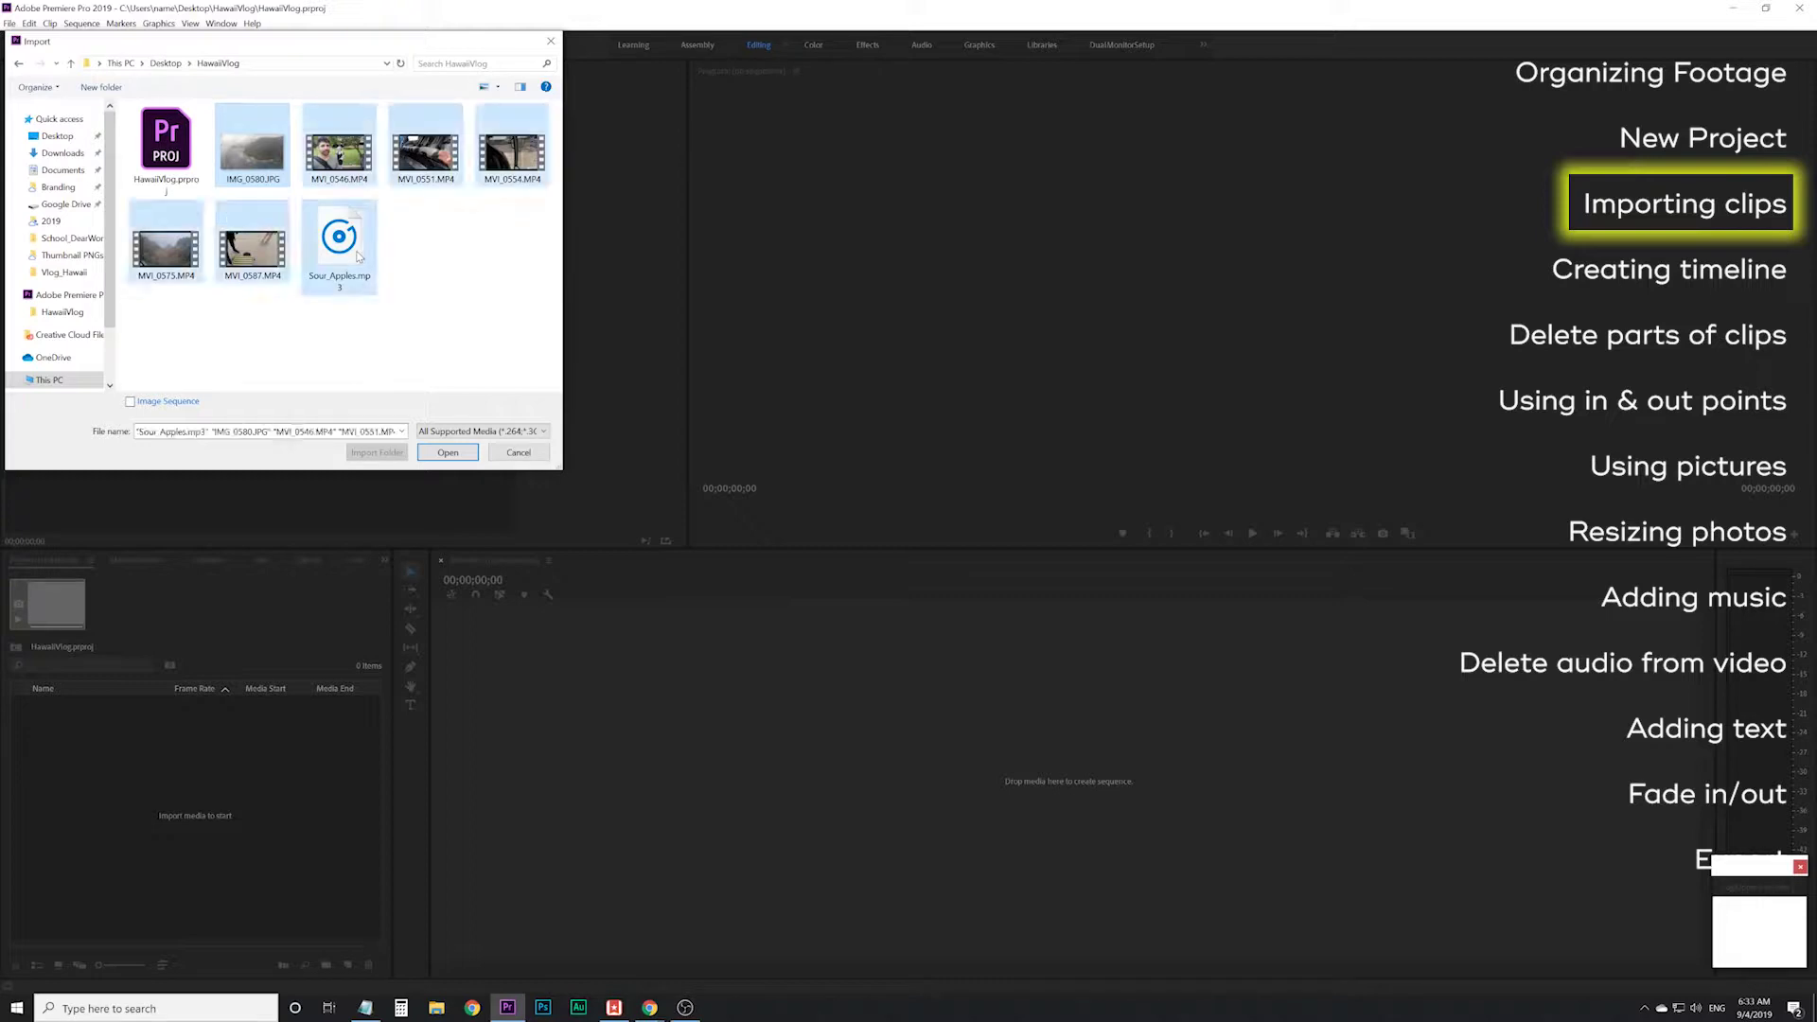
left_click(449, 455)
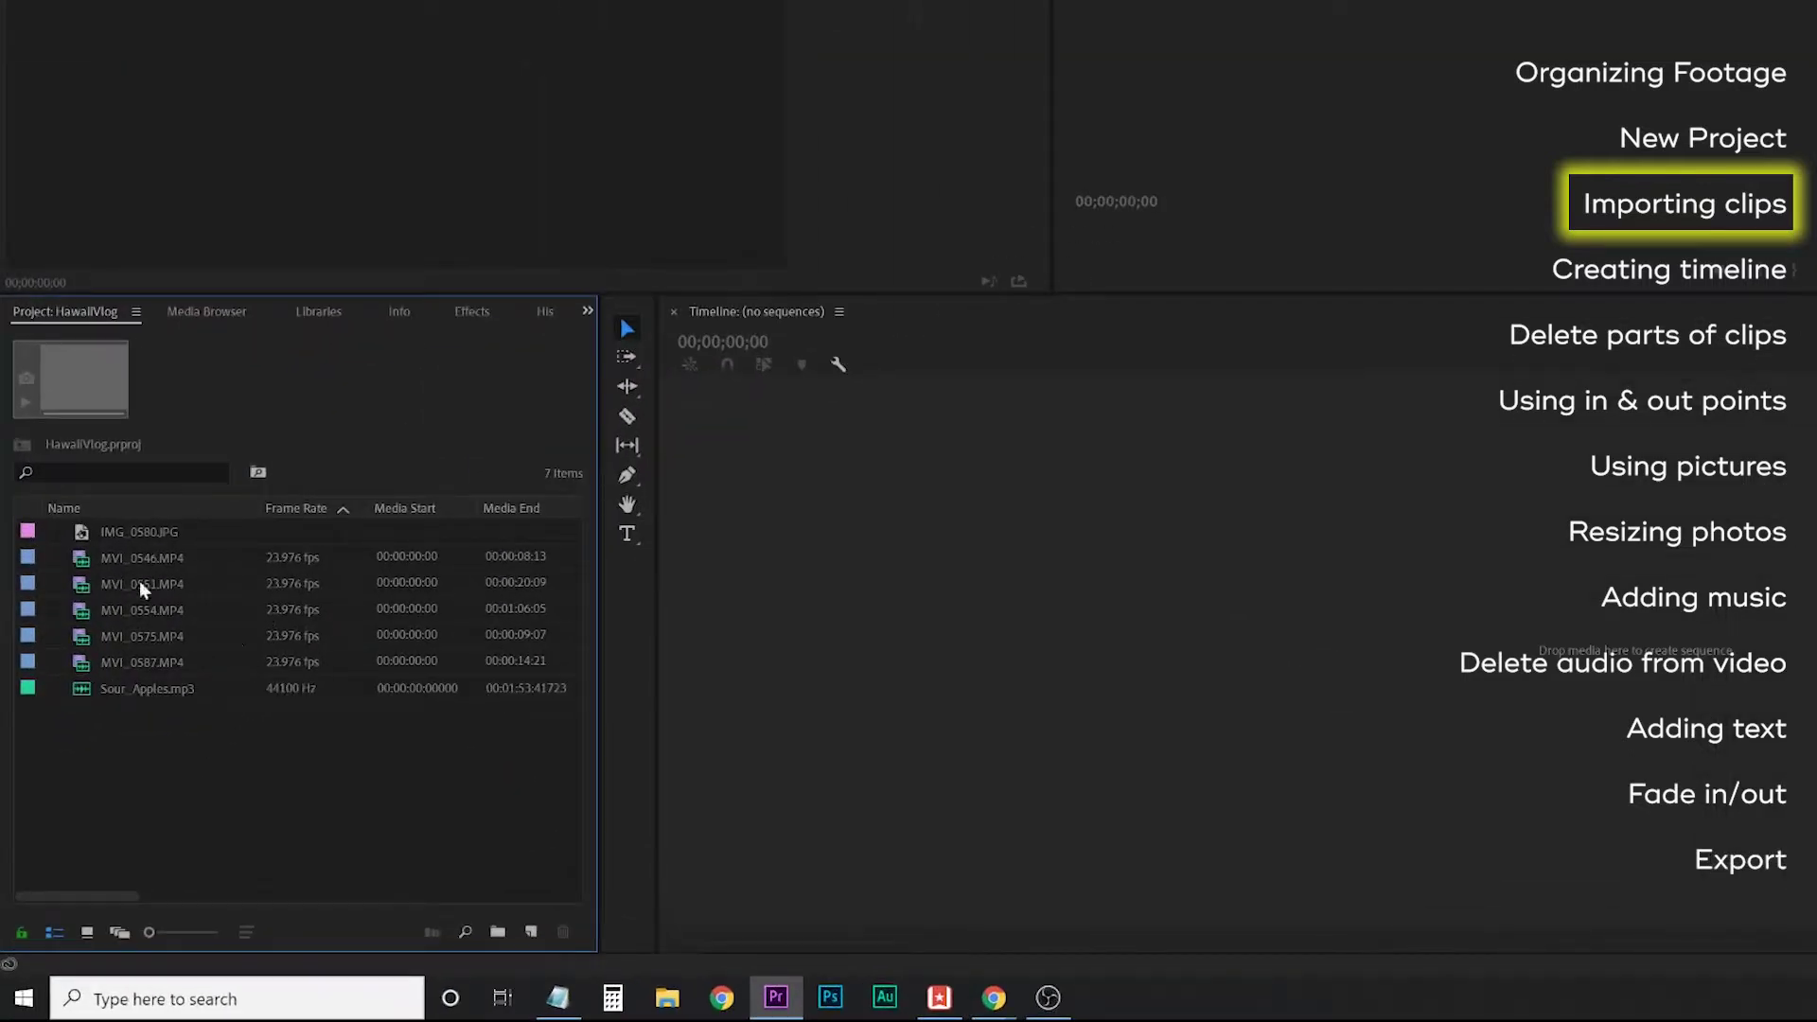
- View the imported media as thumbnails and return to the list view
left_click(87, 933)
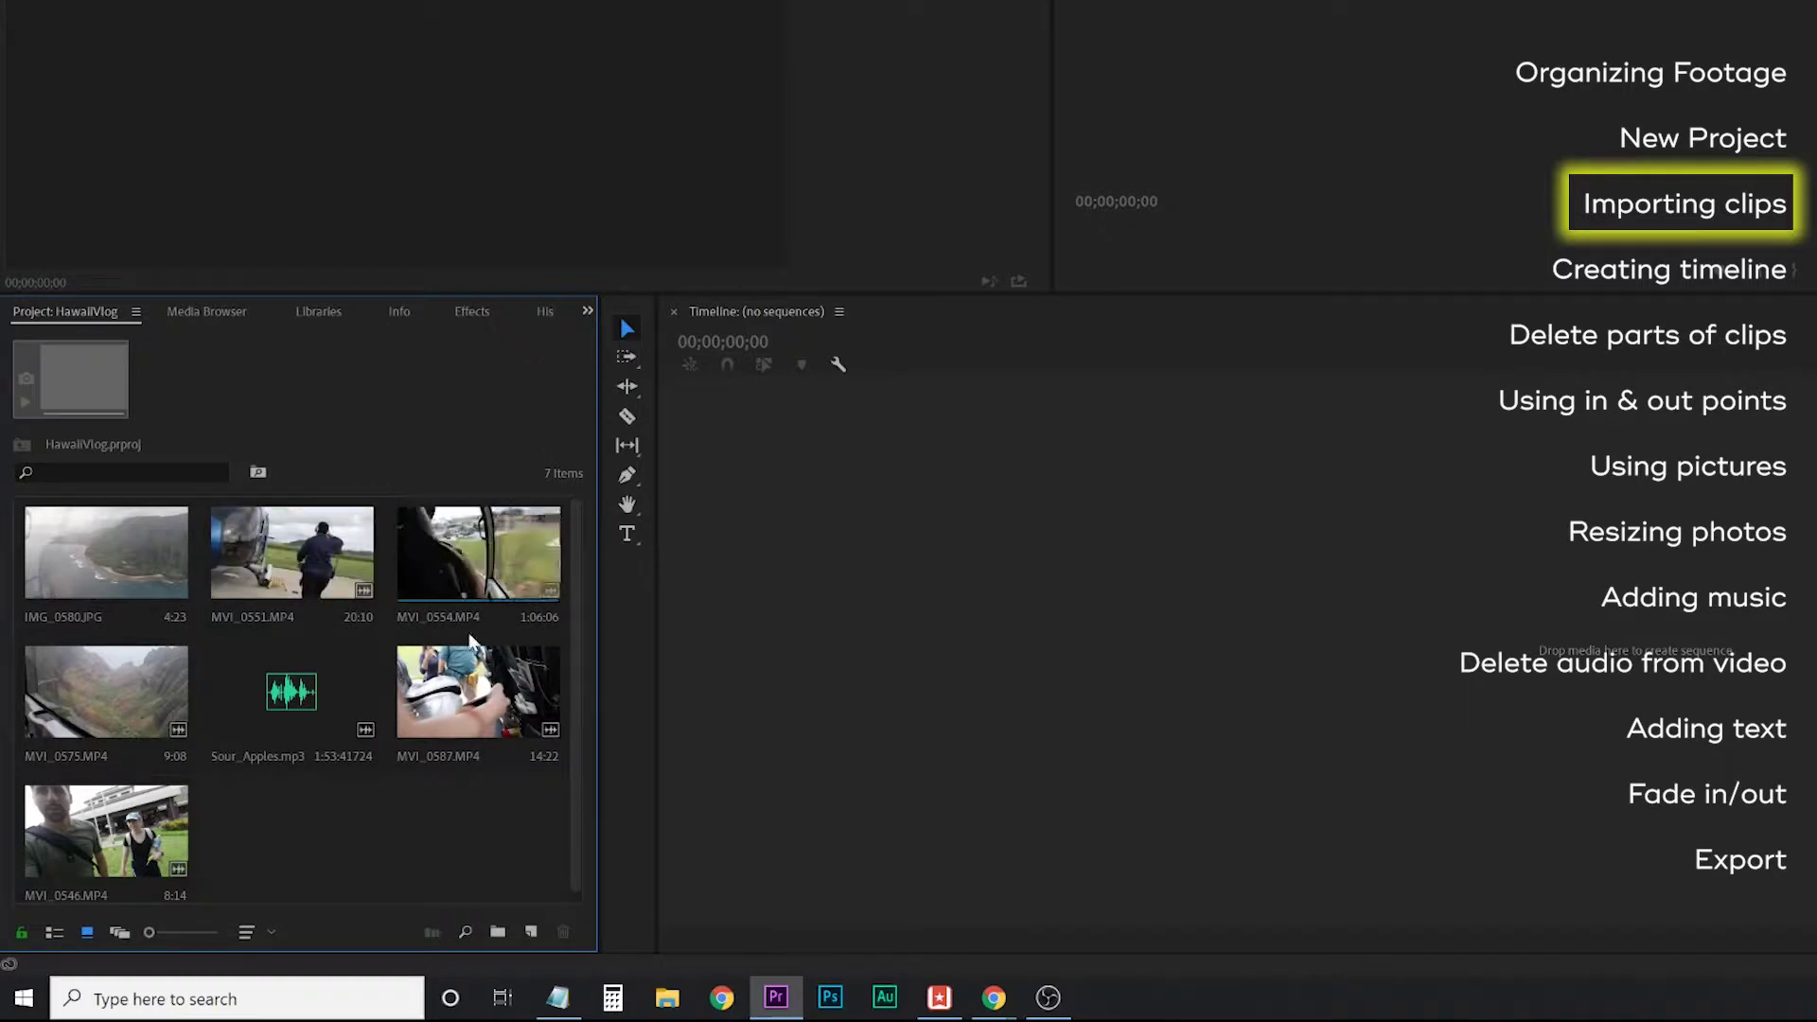
left_click(54, 932)
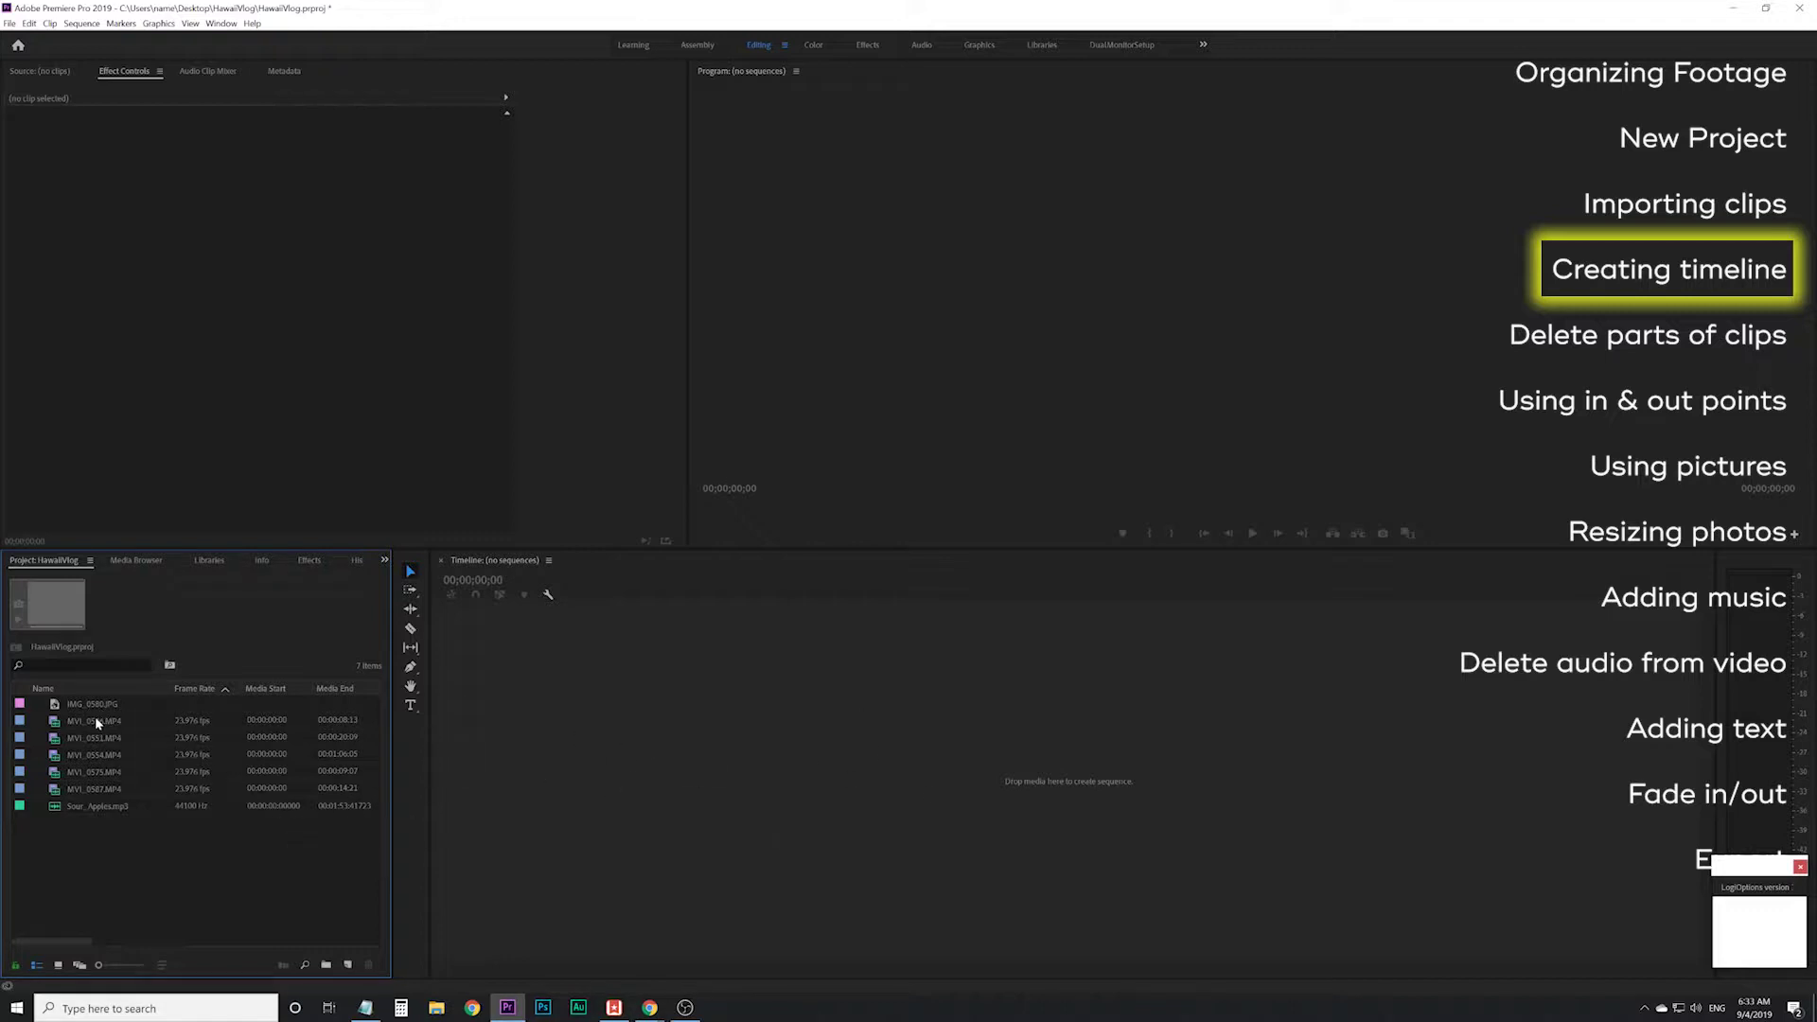
- Create a sequence from the MVI_0546.MP4 clip and rename the sequence HawaiiVlog
left_click_drag(84, 721, 728, 754)
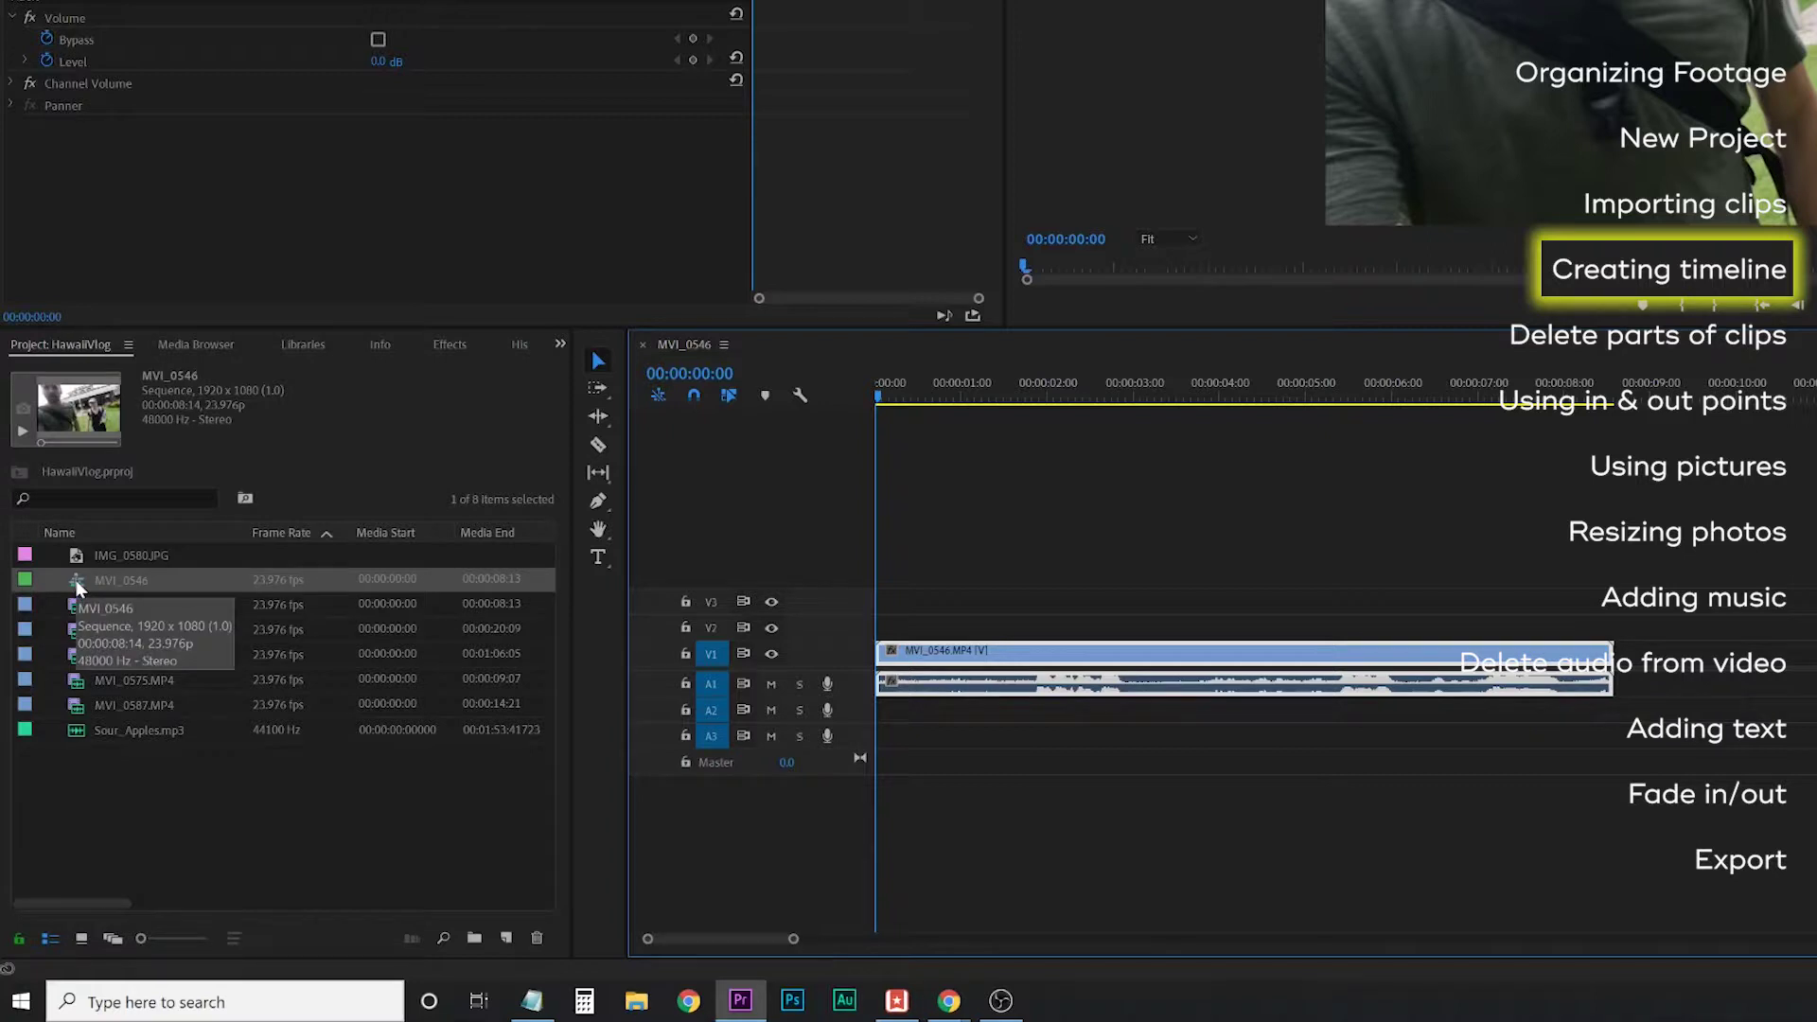
left_click(125, 581)
type("HawaiiVlo")
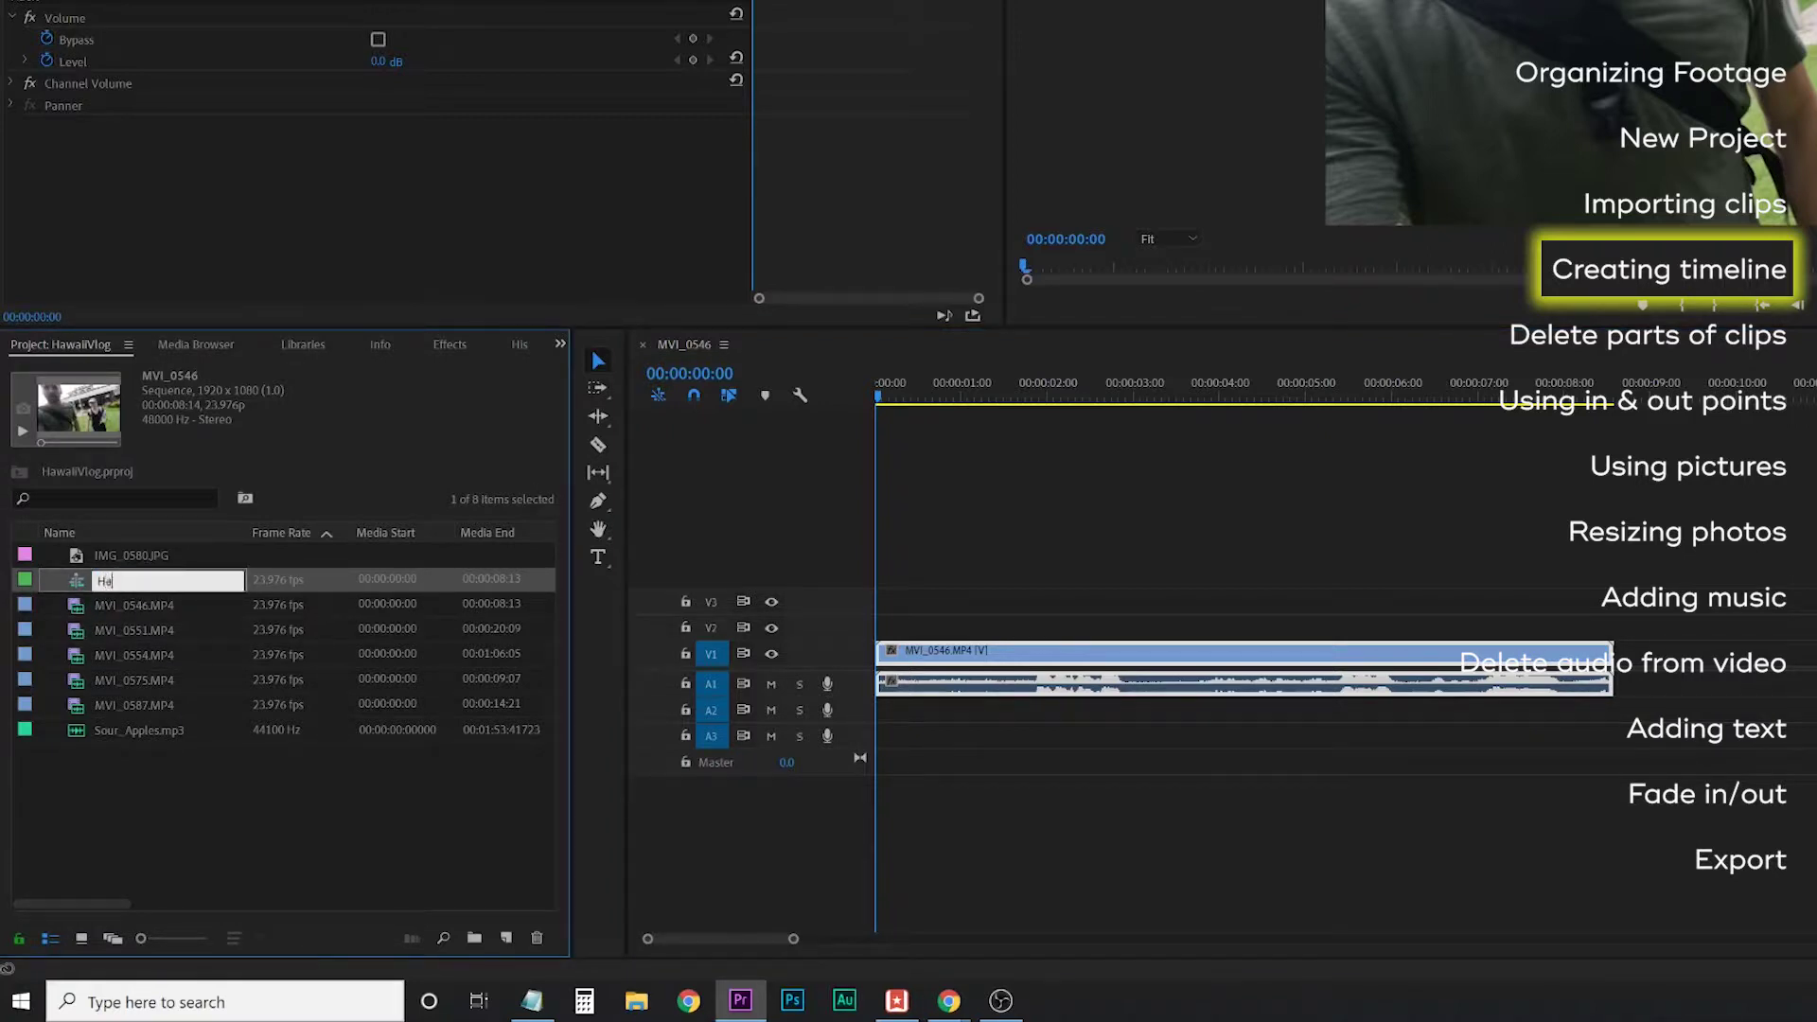
type("g")
key("Tab")
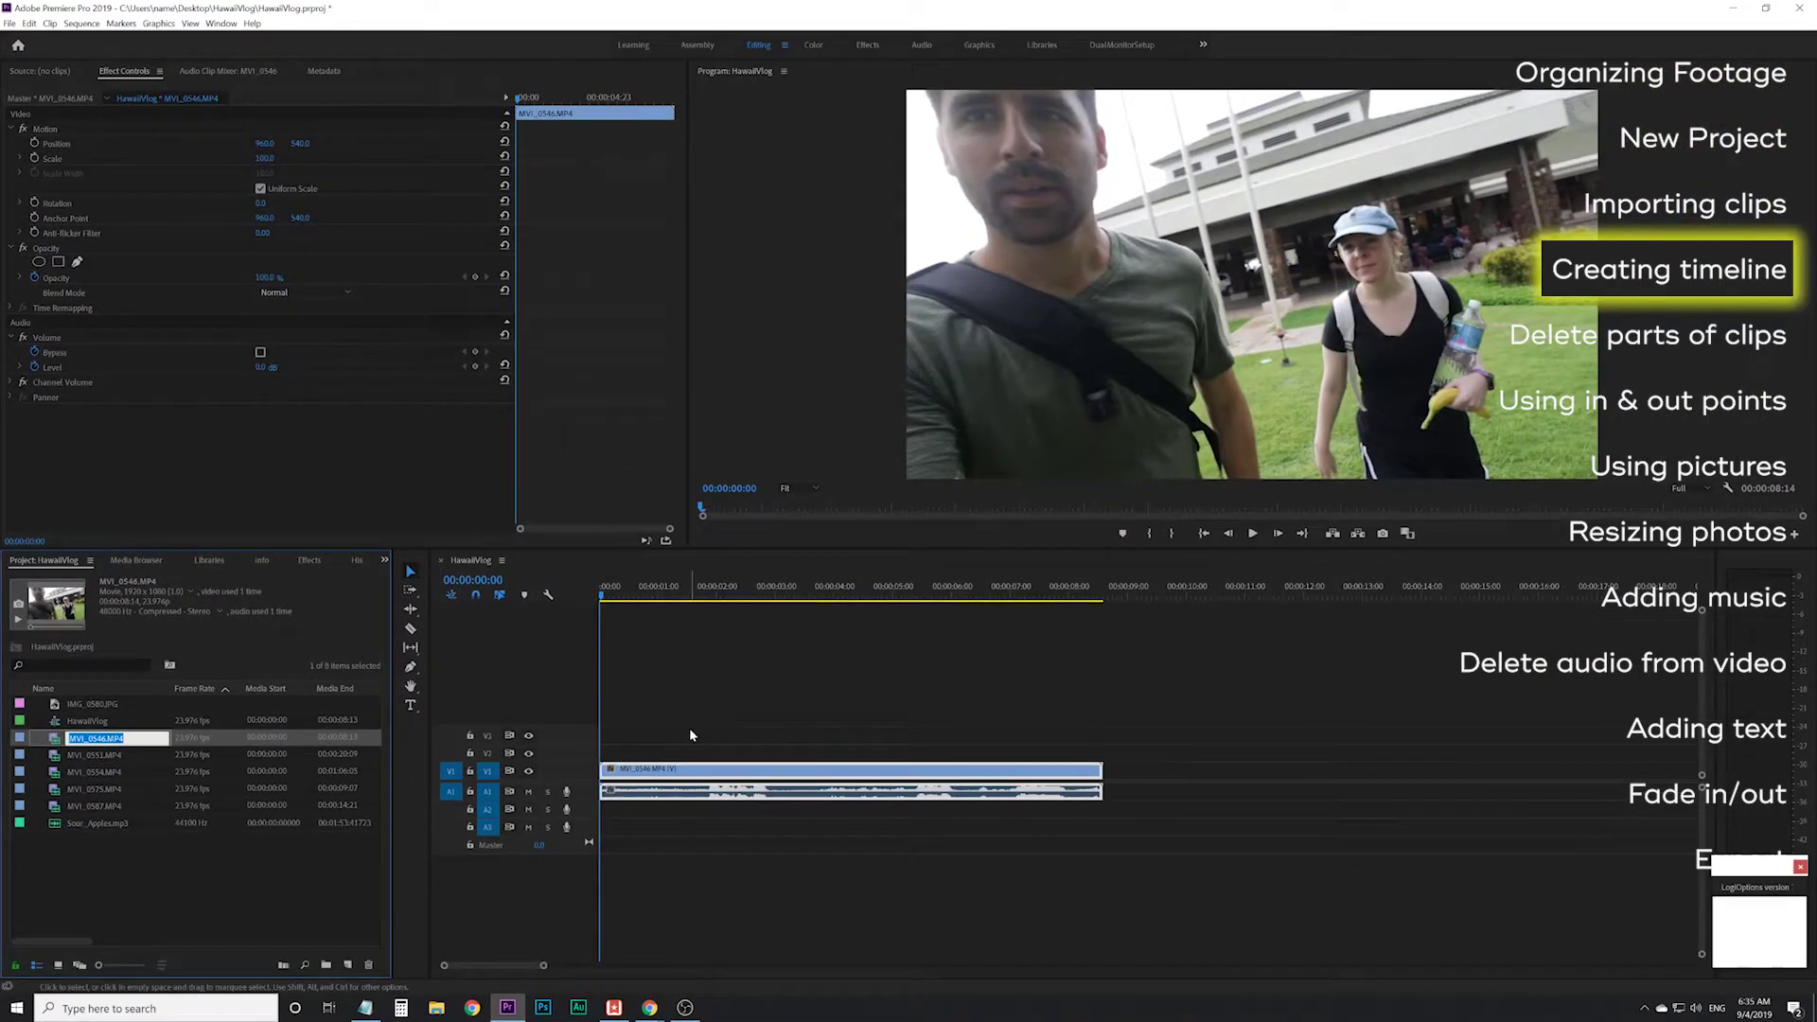
- Increase the height of audio track A1 to enlarge its waveform, and play back the sequence
left_click(1004, 595)
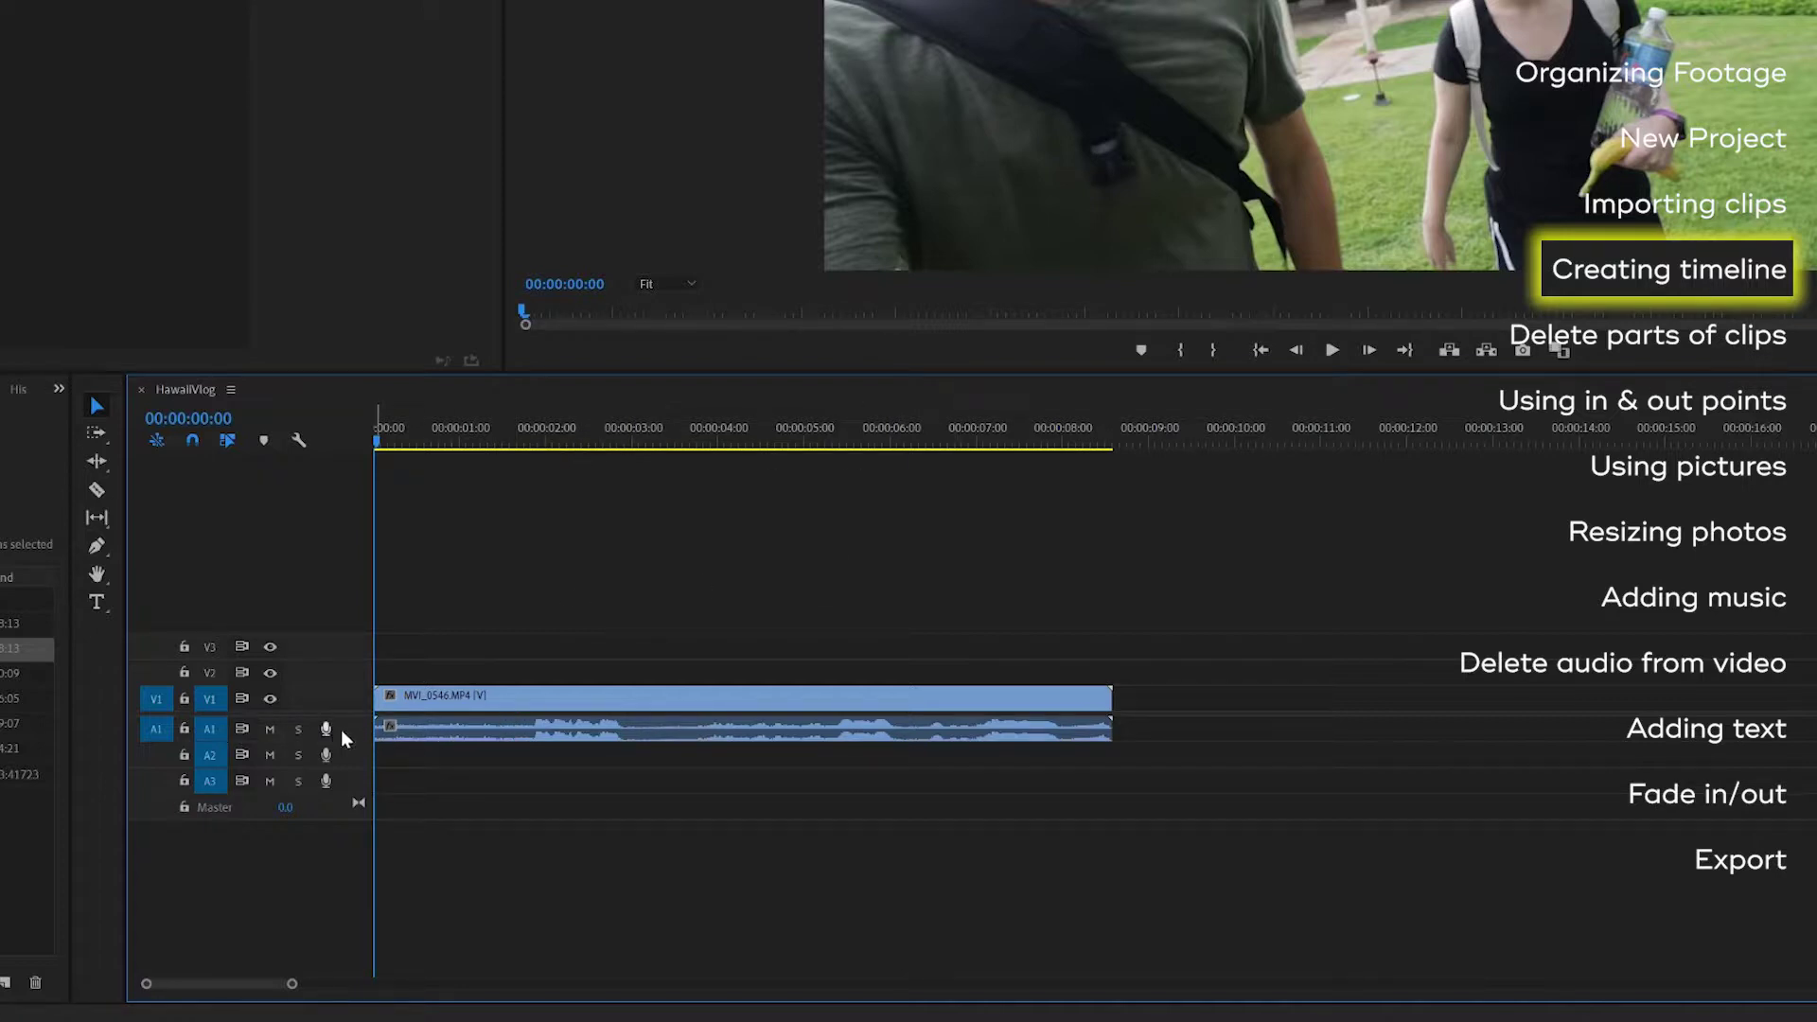
left_click_drag(356, 737, 365, 811)
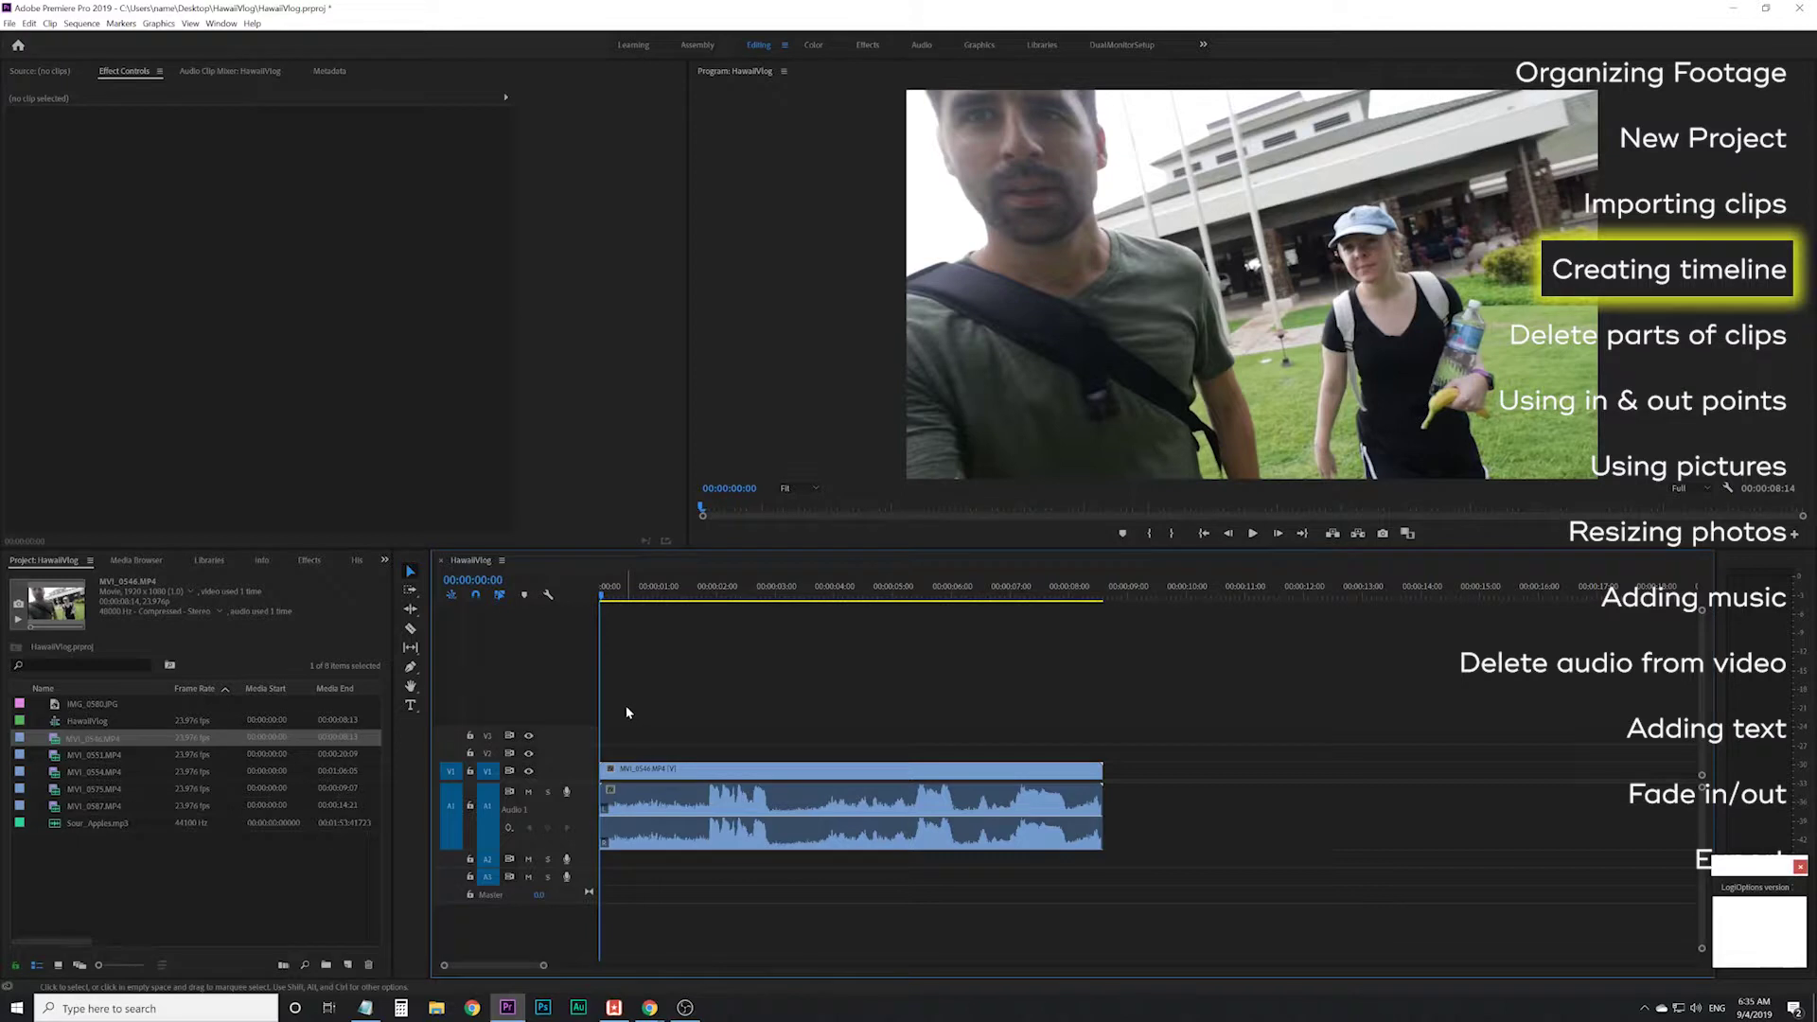
key("space")
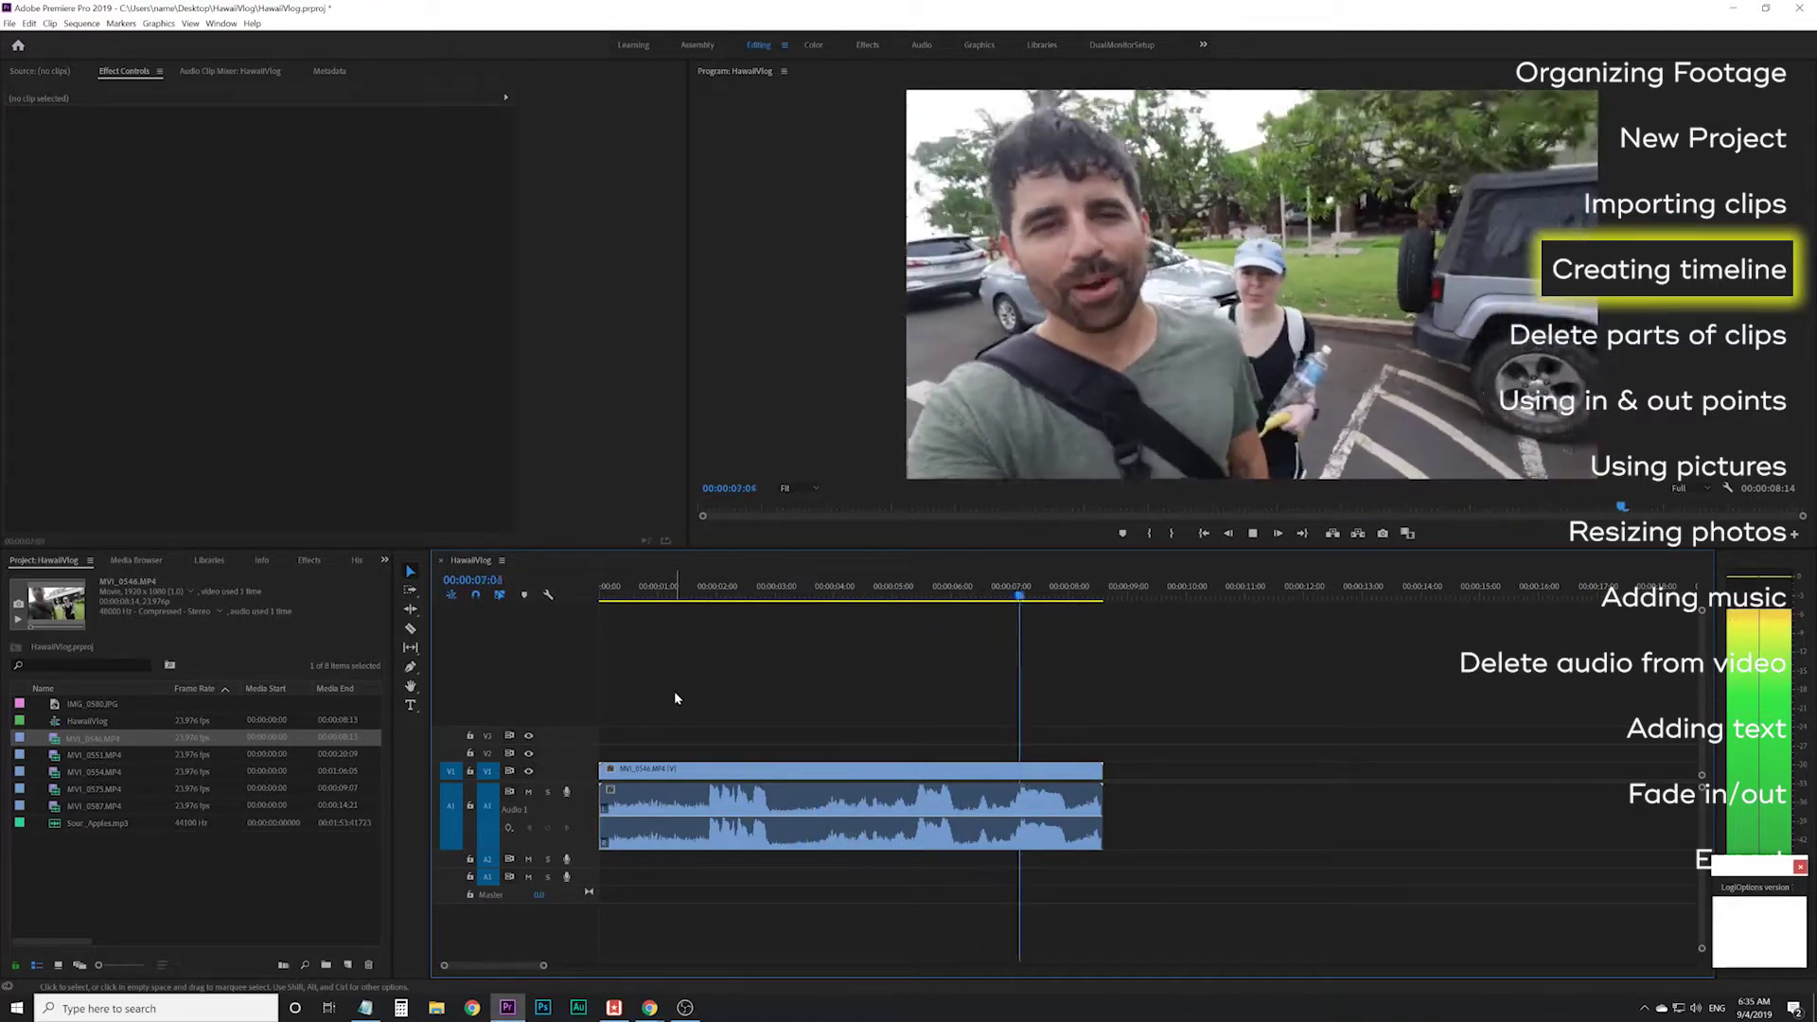
key("space")
key("d")
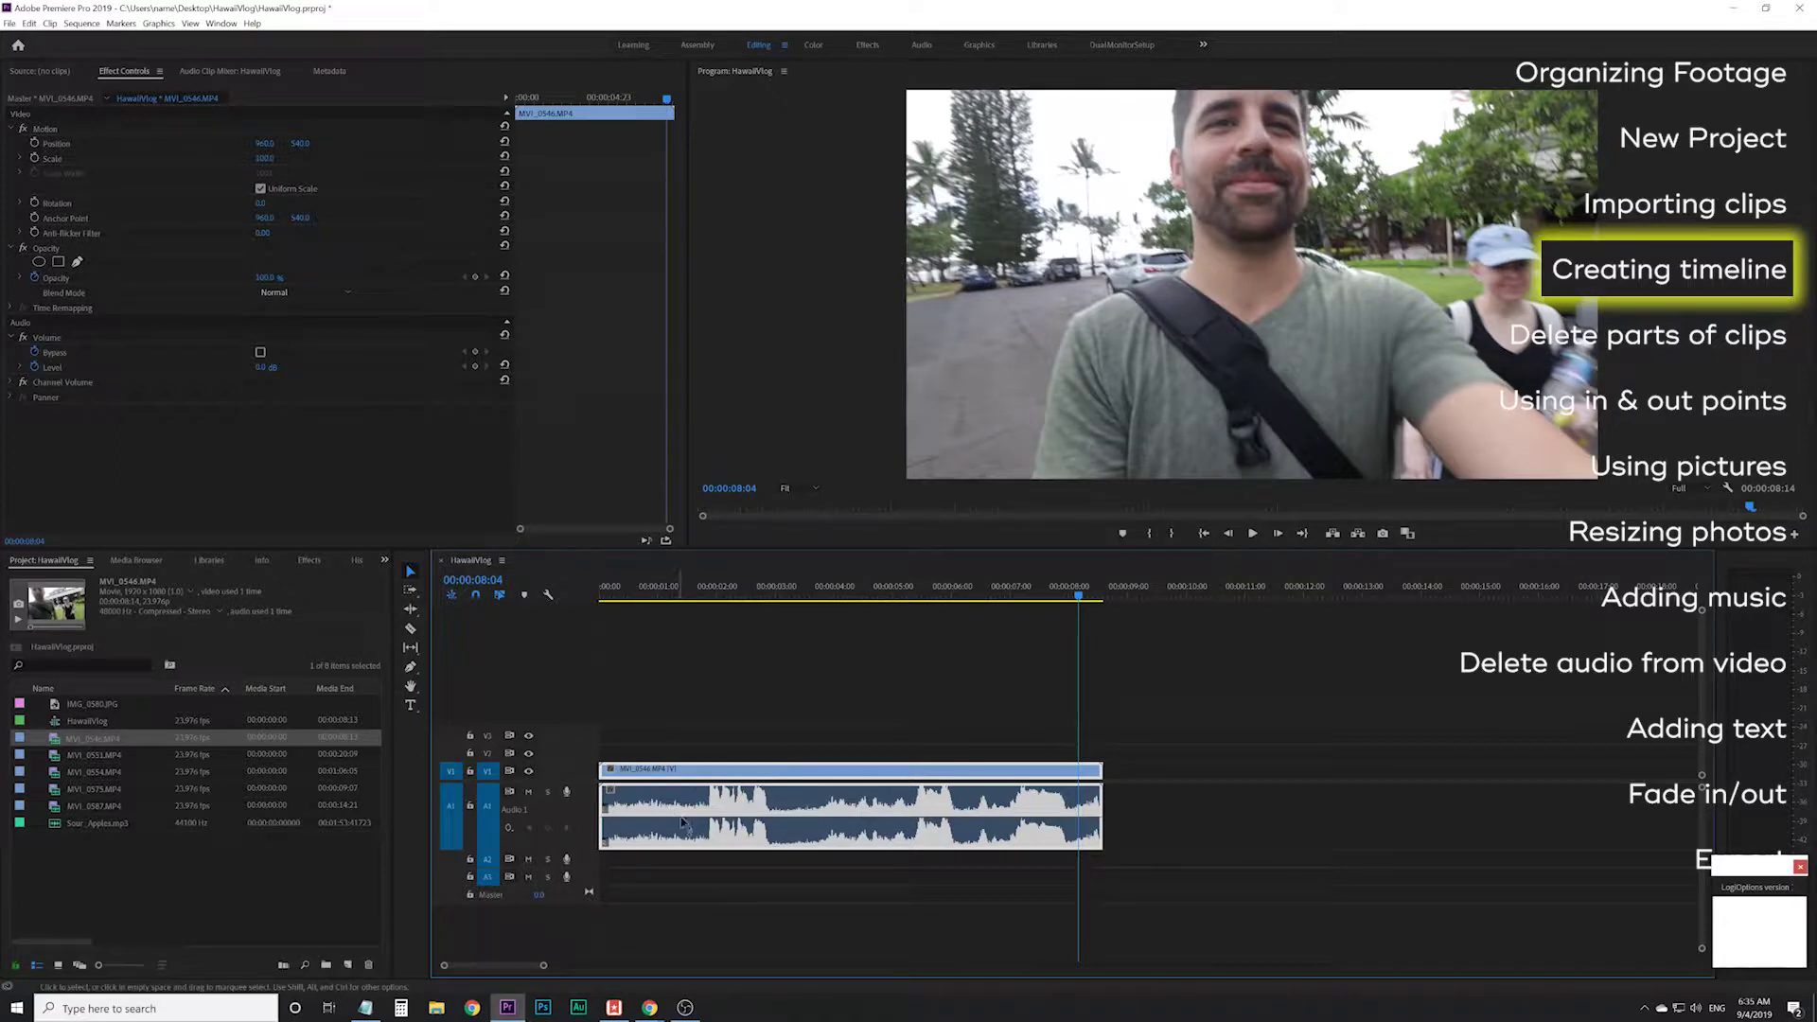
- Cut the MVI_0546.MP4 clip at 00:00:01:17 with the Razor tool and return to the Selection tool
left_click(701, 594)
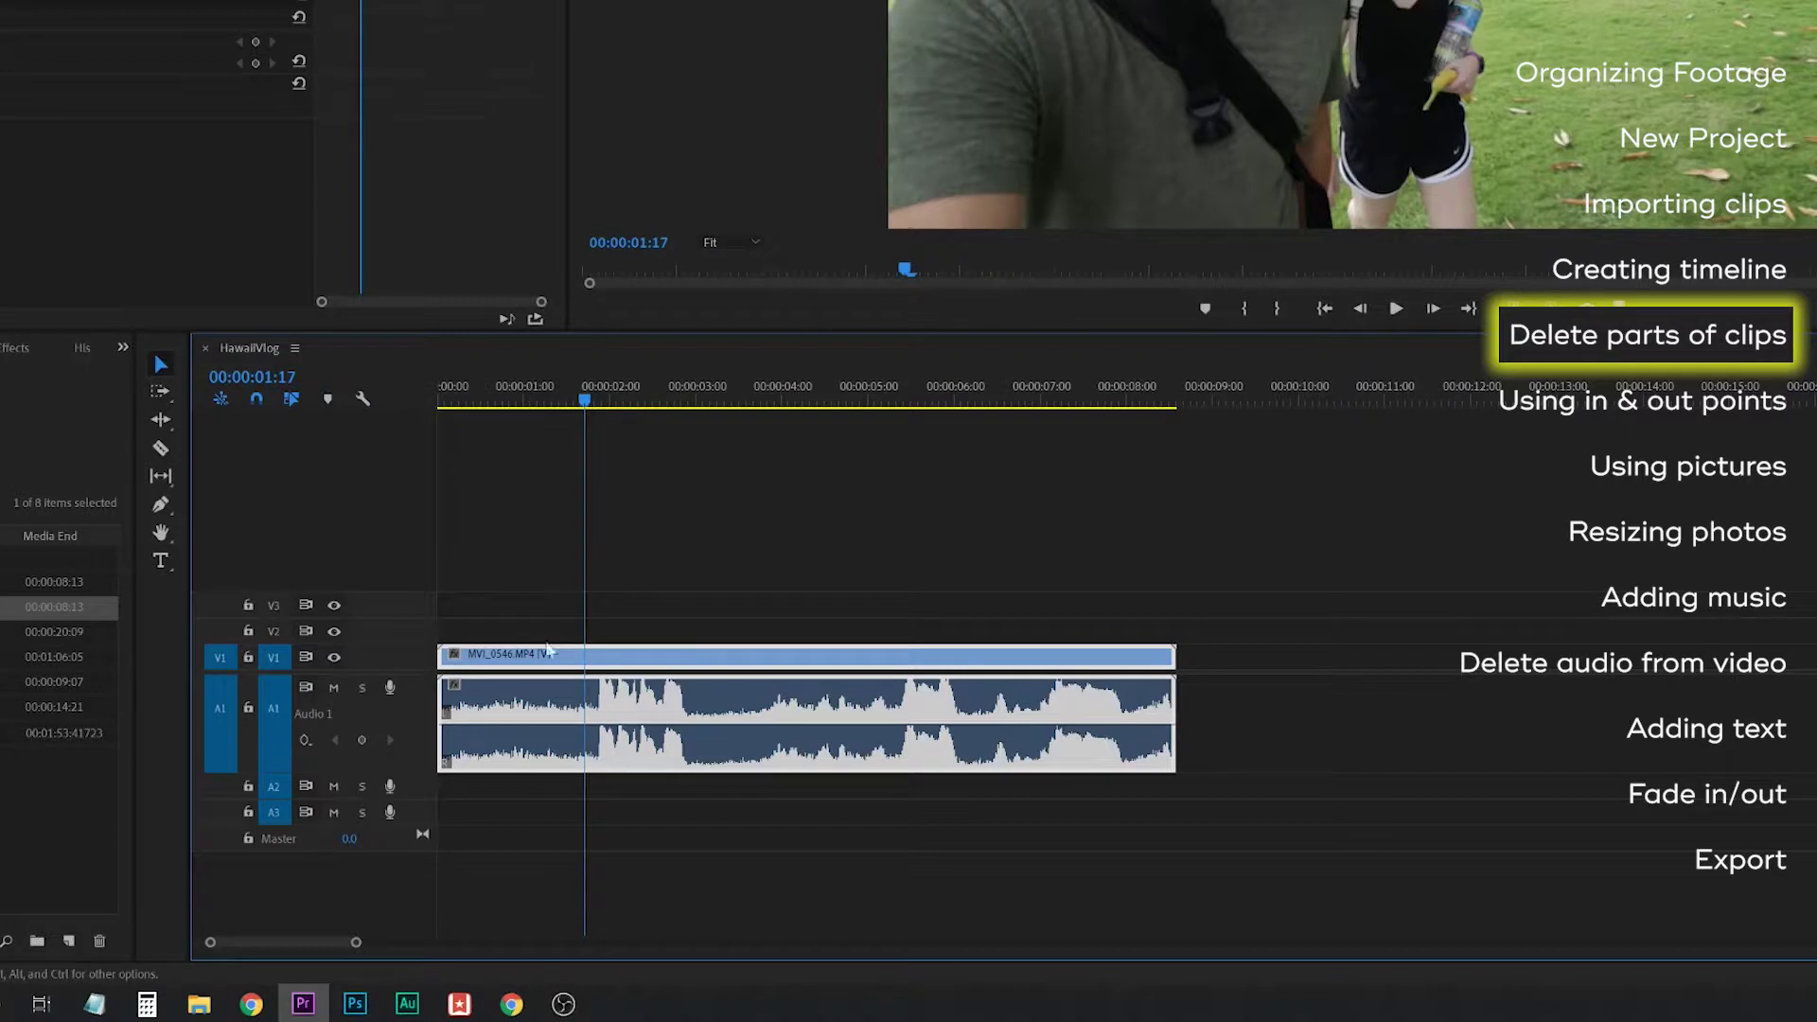
left_click(159, 449)
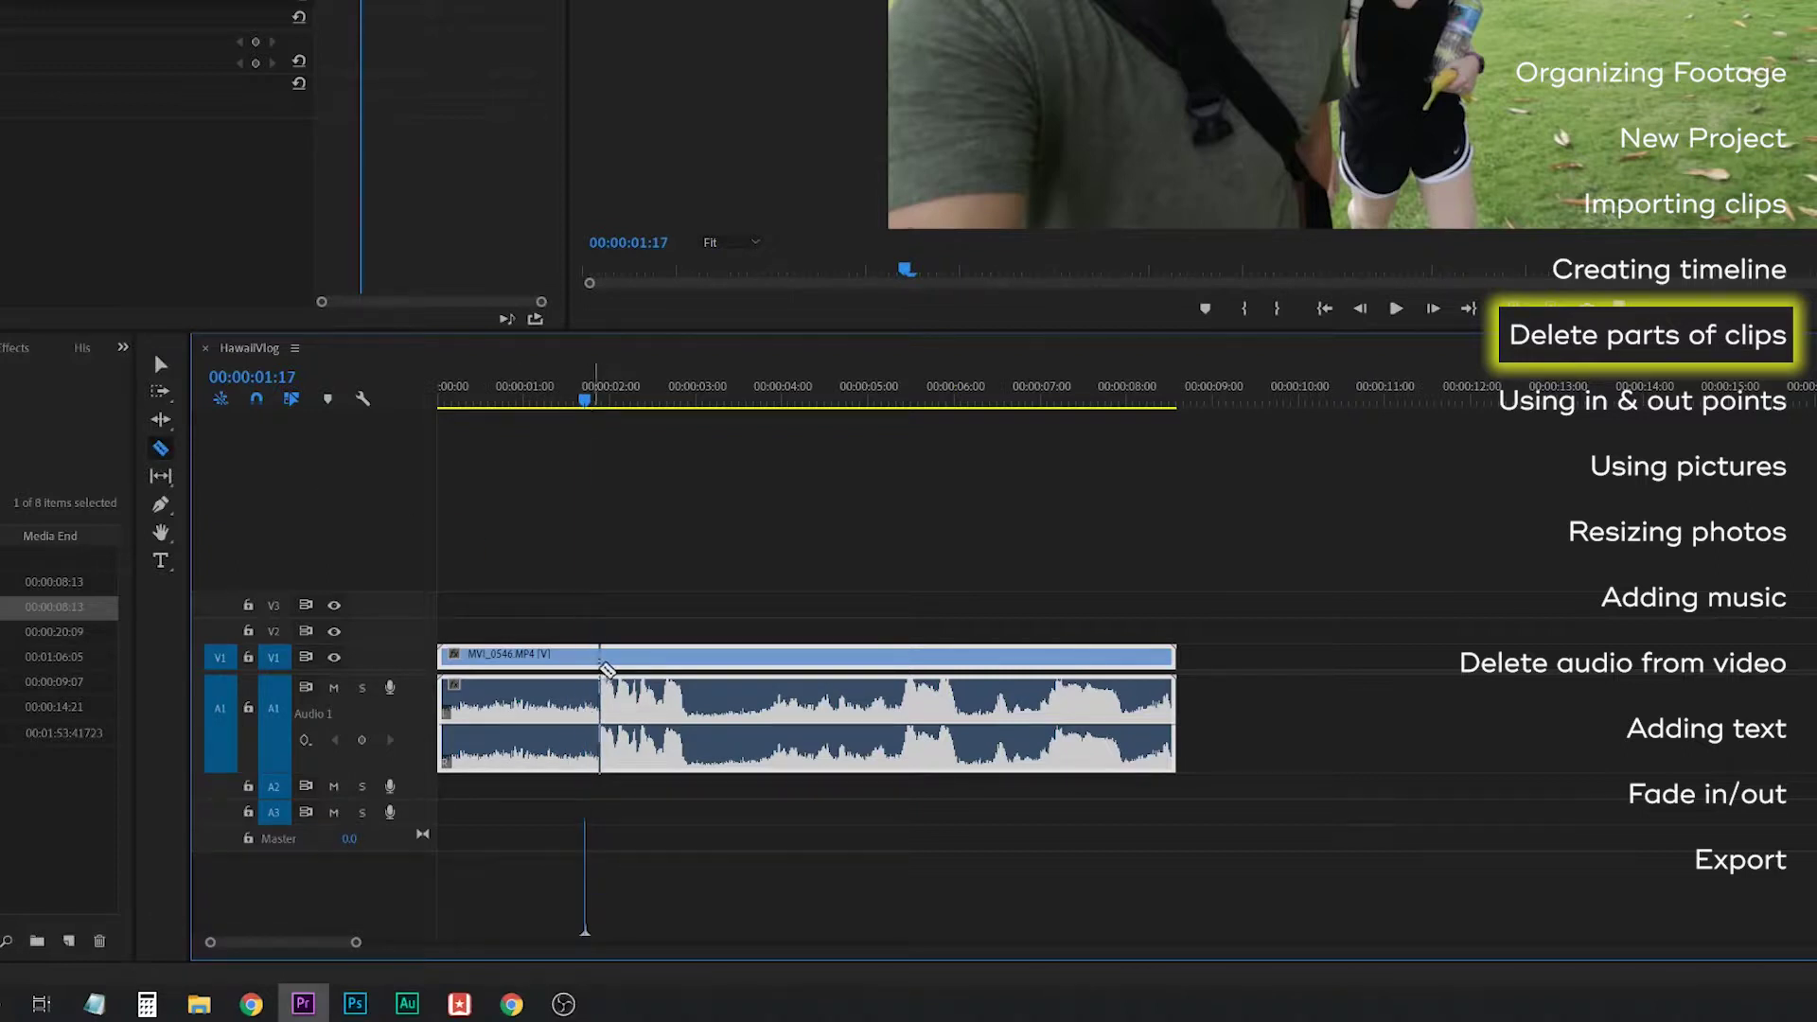
left_click(590, 663)
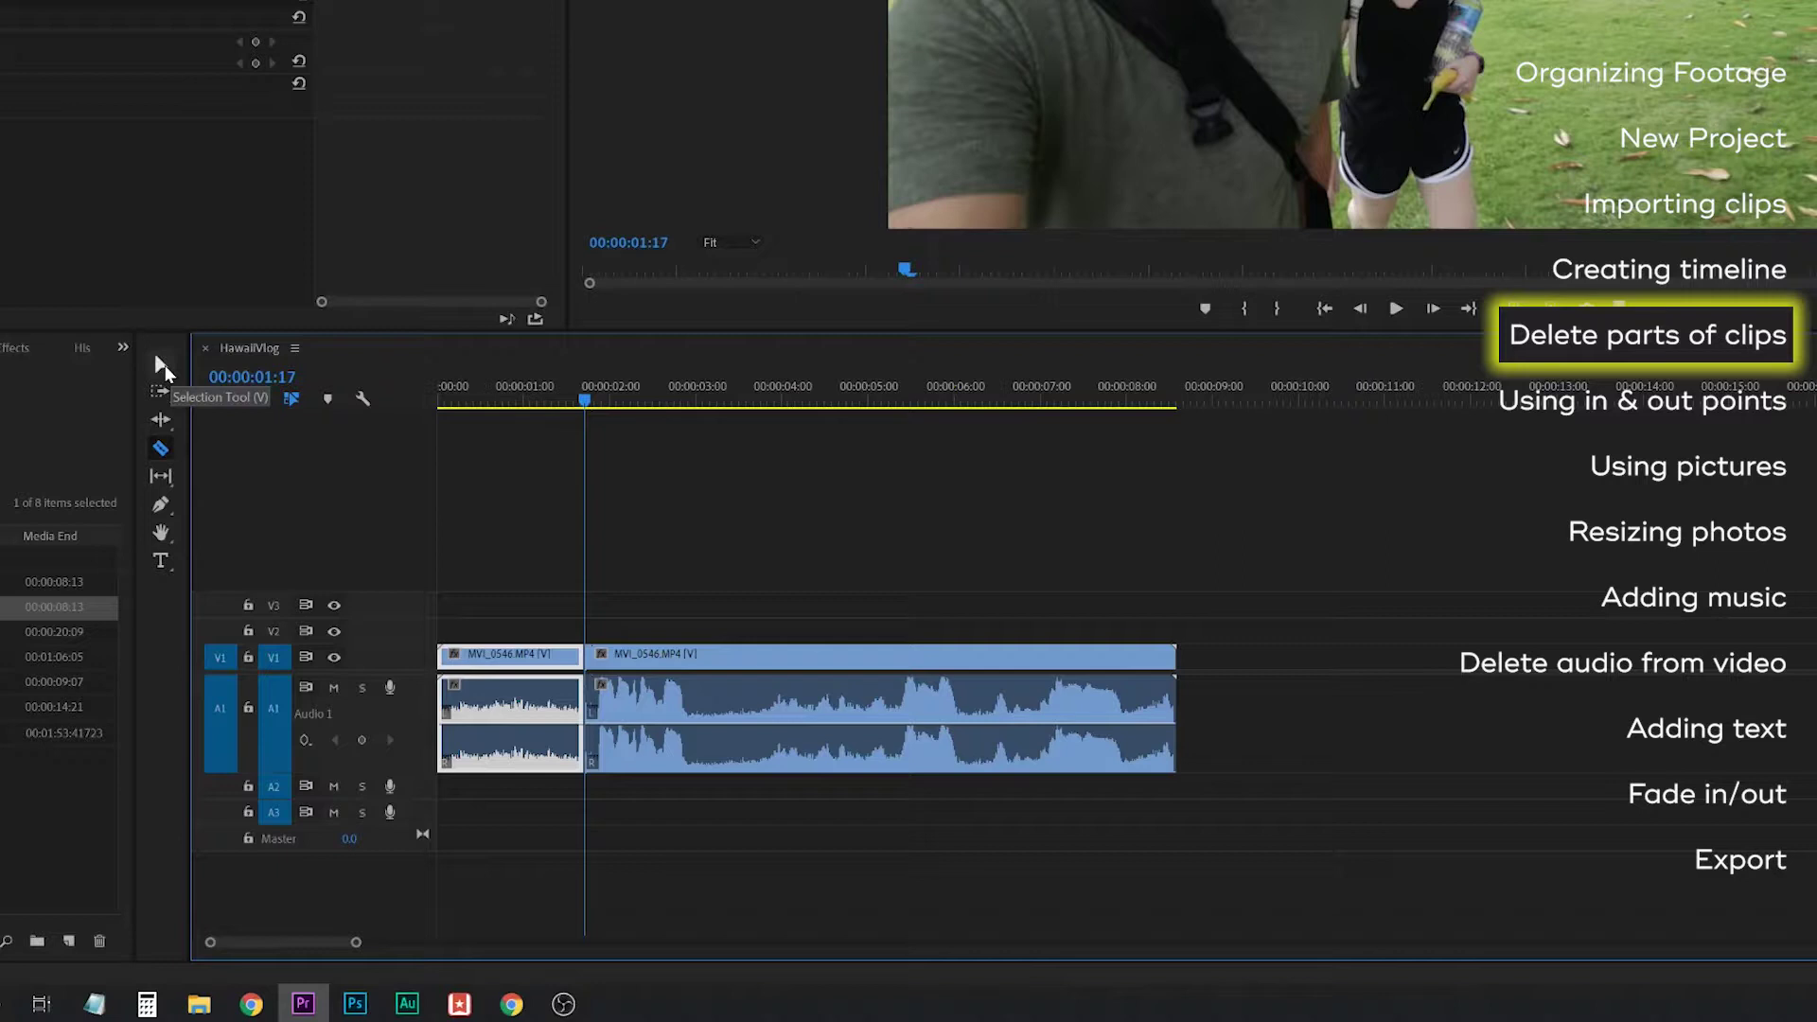
left_click(162, 365)
- Try moving the first clip piece behind the second and the second toward the sequence start, and undo both moves
left_click_drag(518, 657, 1262, 662)
left_click_drag(873, 665, 736, 668)
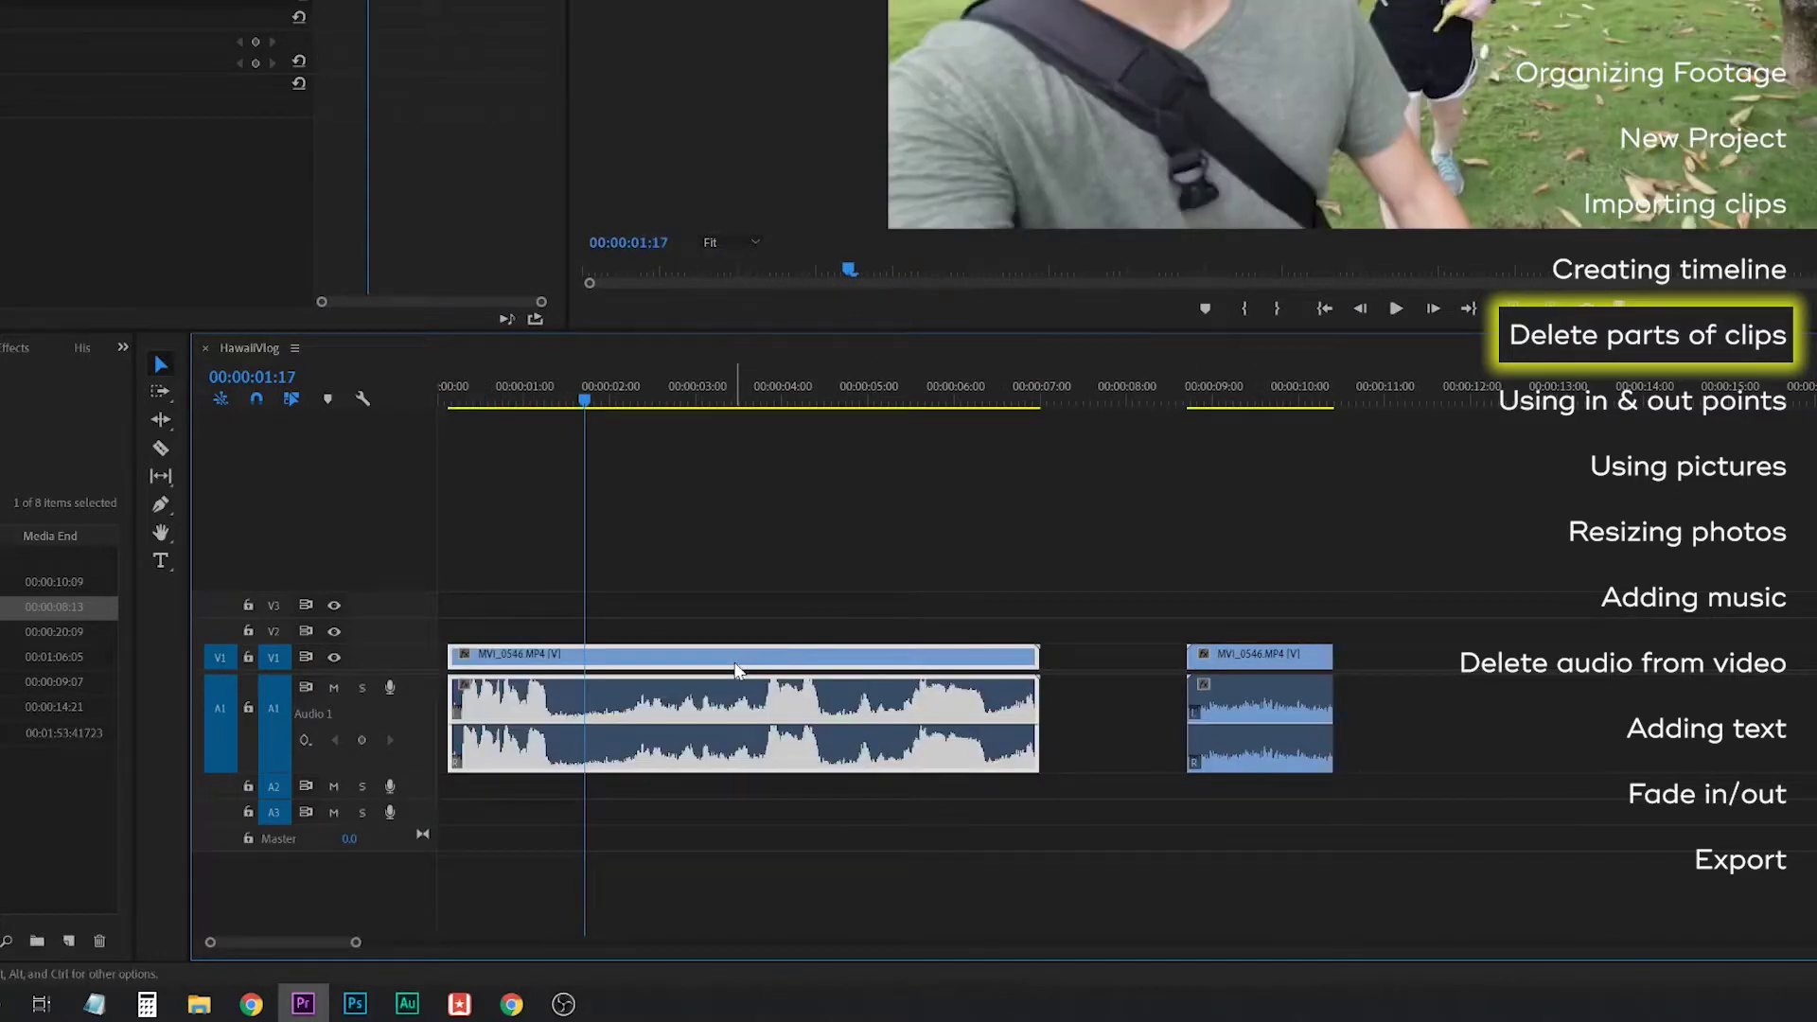
key("ctrl+z")
key("ctrl+z")
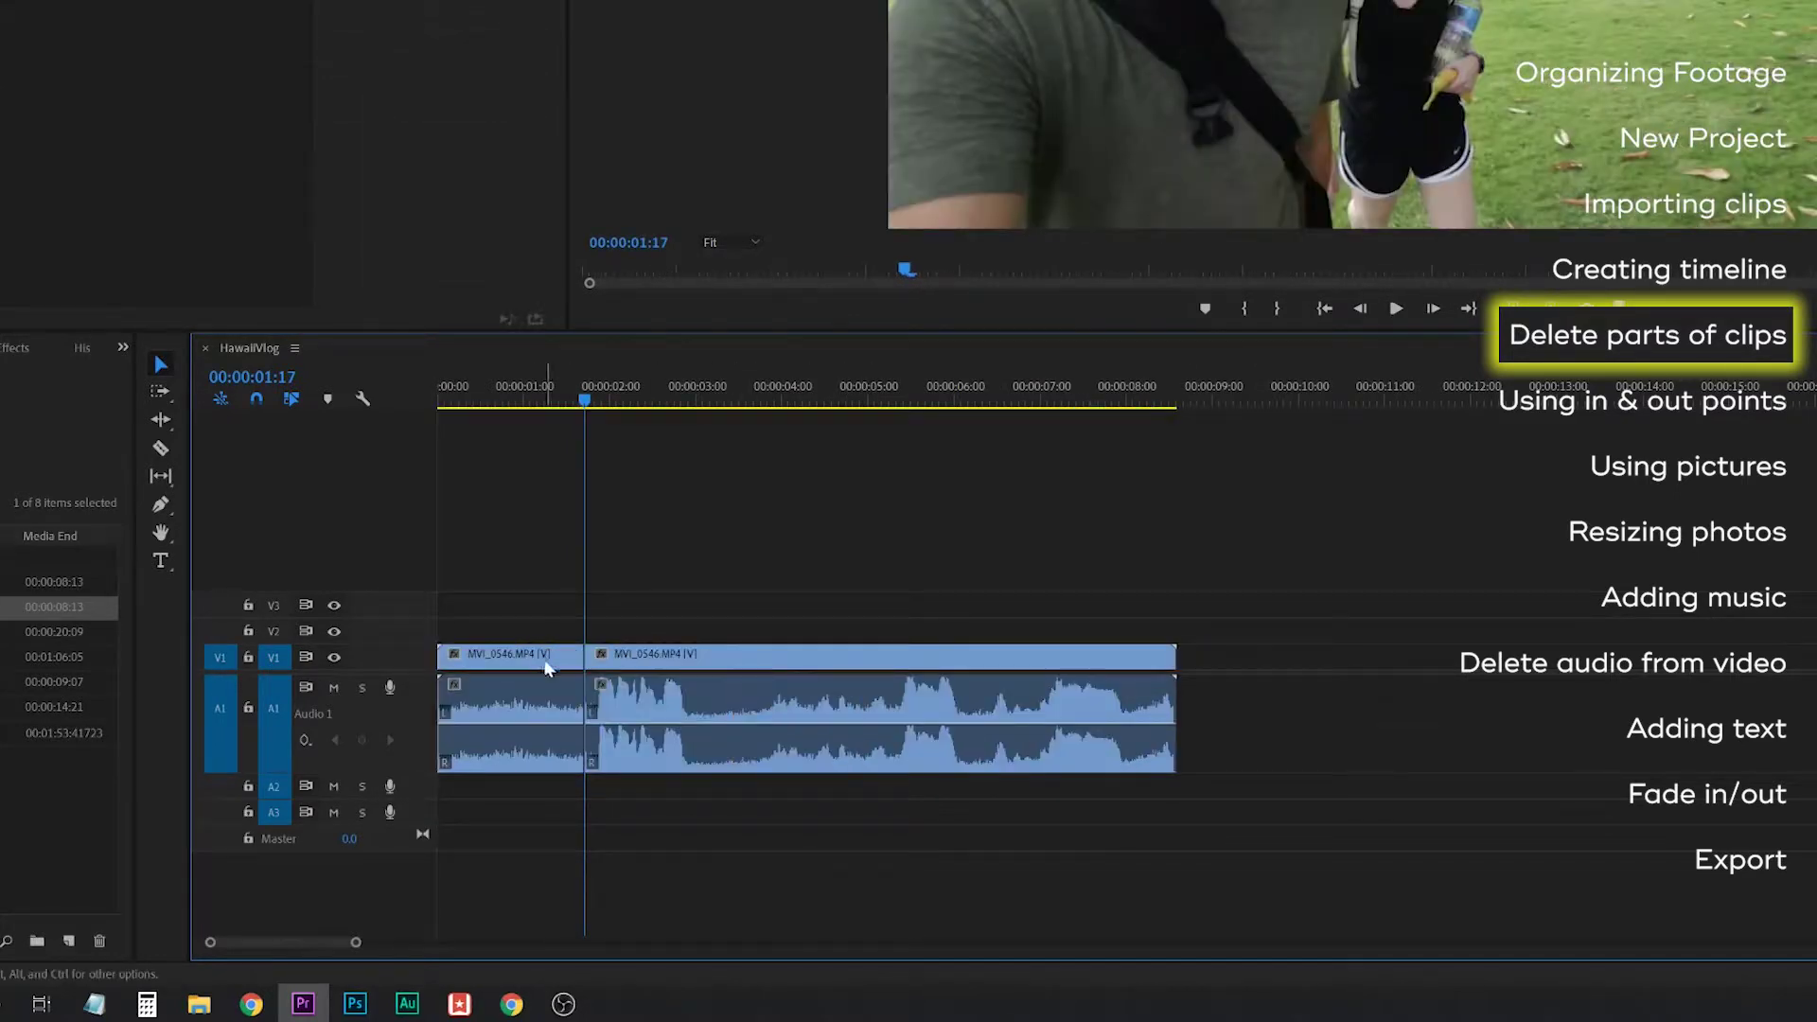
- Delete the first piece of the cut MVI_0546.MP4 clip and move the playhead to 00:00:00:00
left_click(536, 661)
left_click_drag(542, 396, 382, 400)
key("Delete")
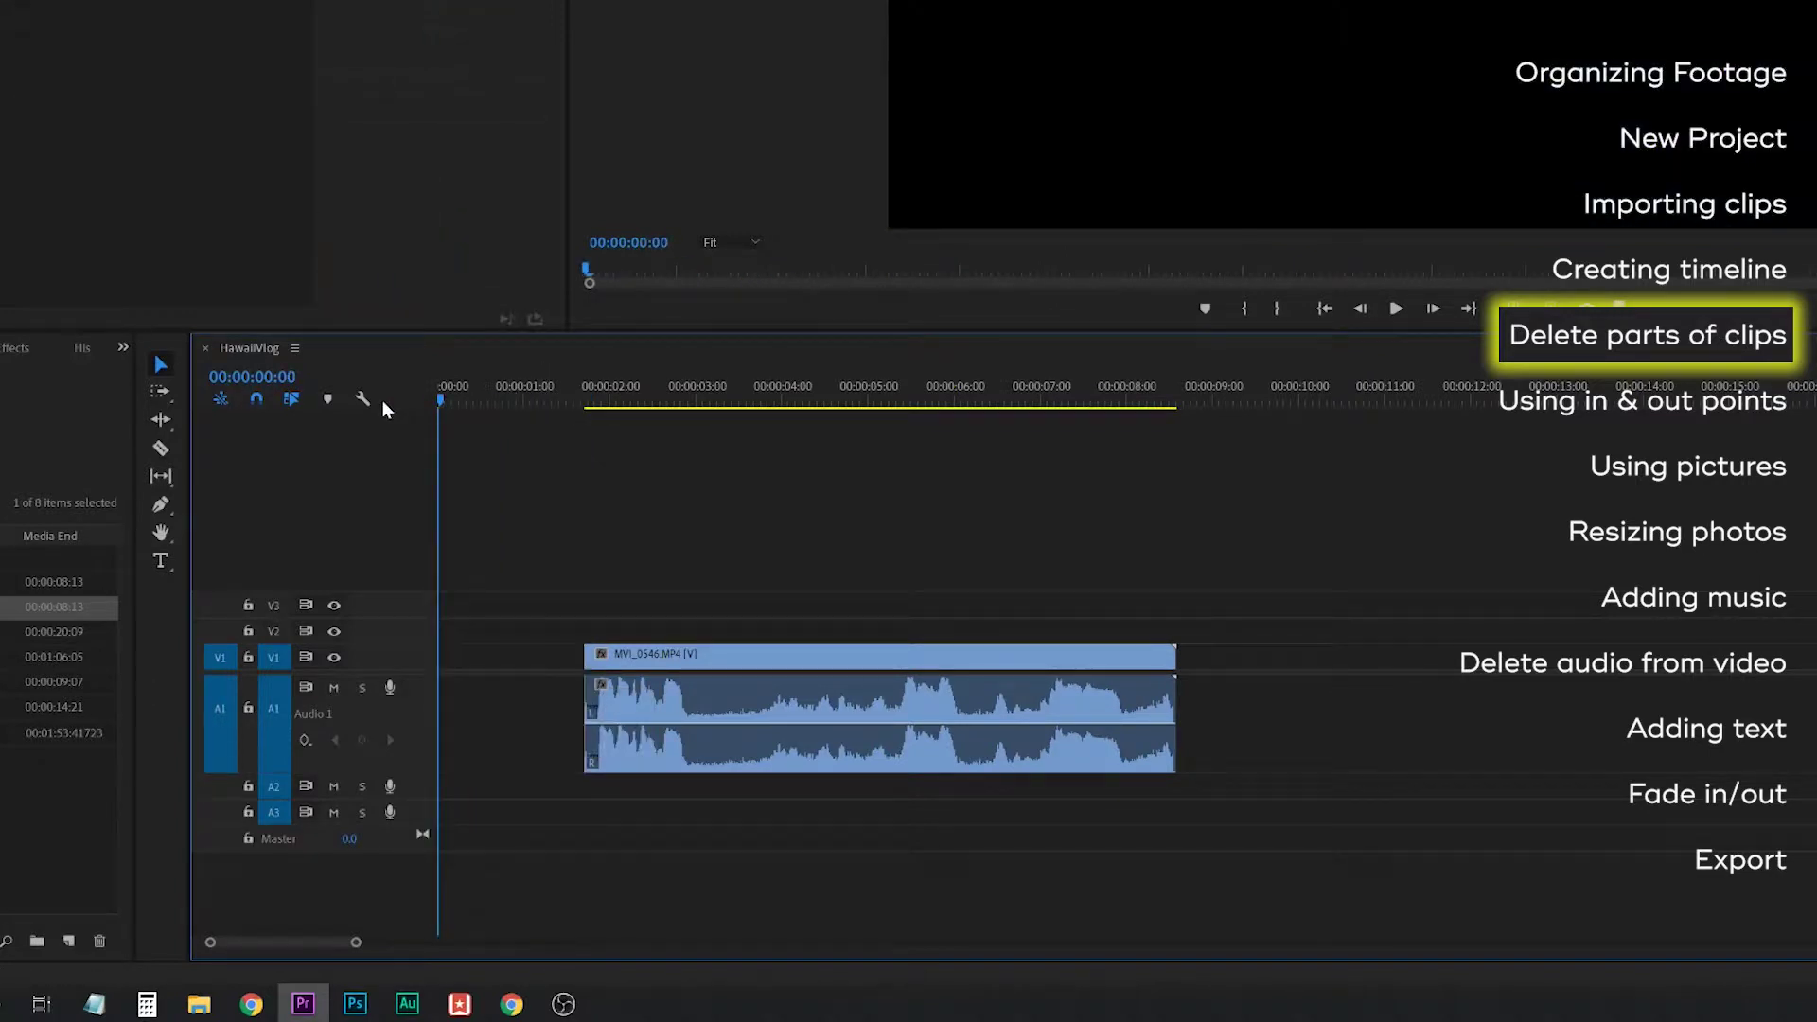
- Play the start of the sequence and delete the empty gap before the MVI_0546.MP4 clip so the clip moves to the sequence start
key("space")
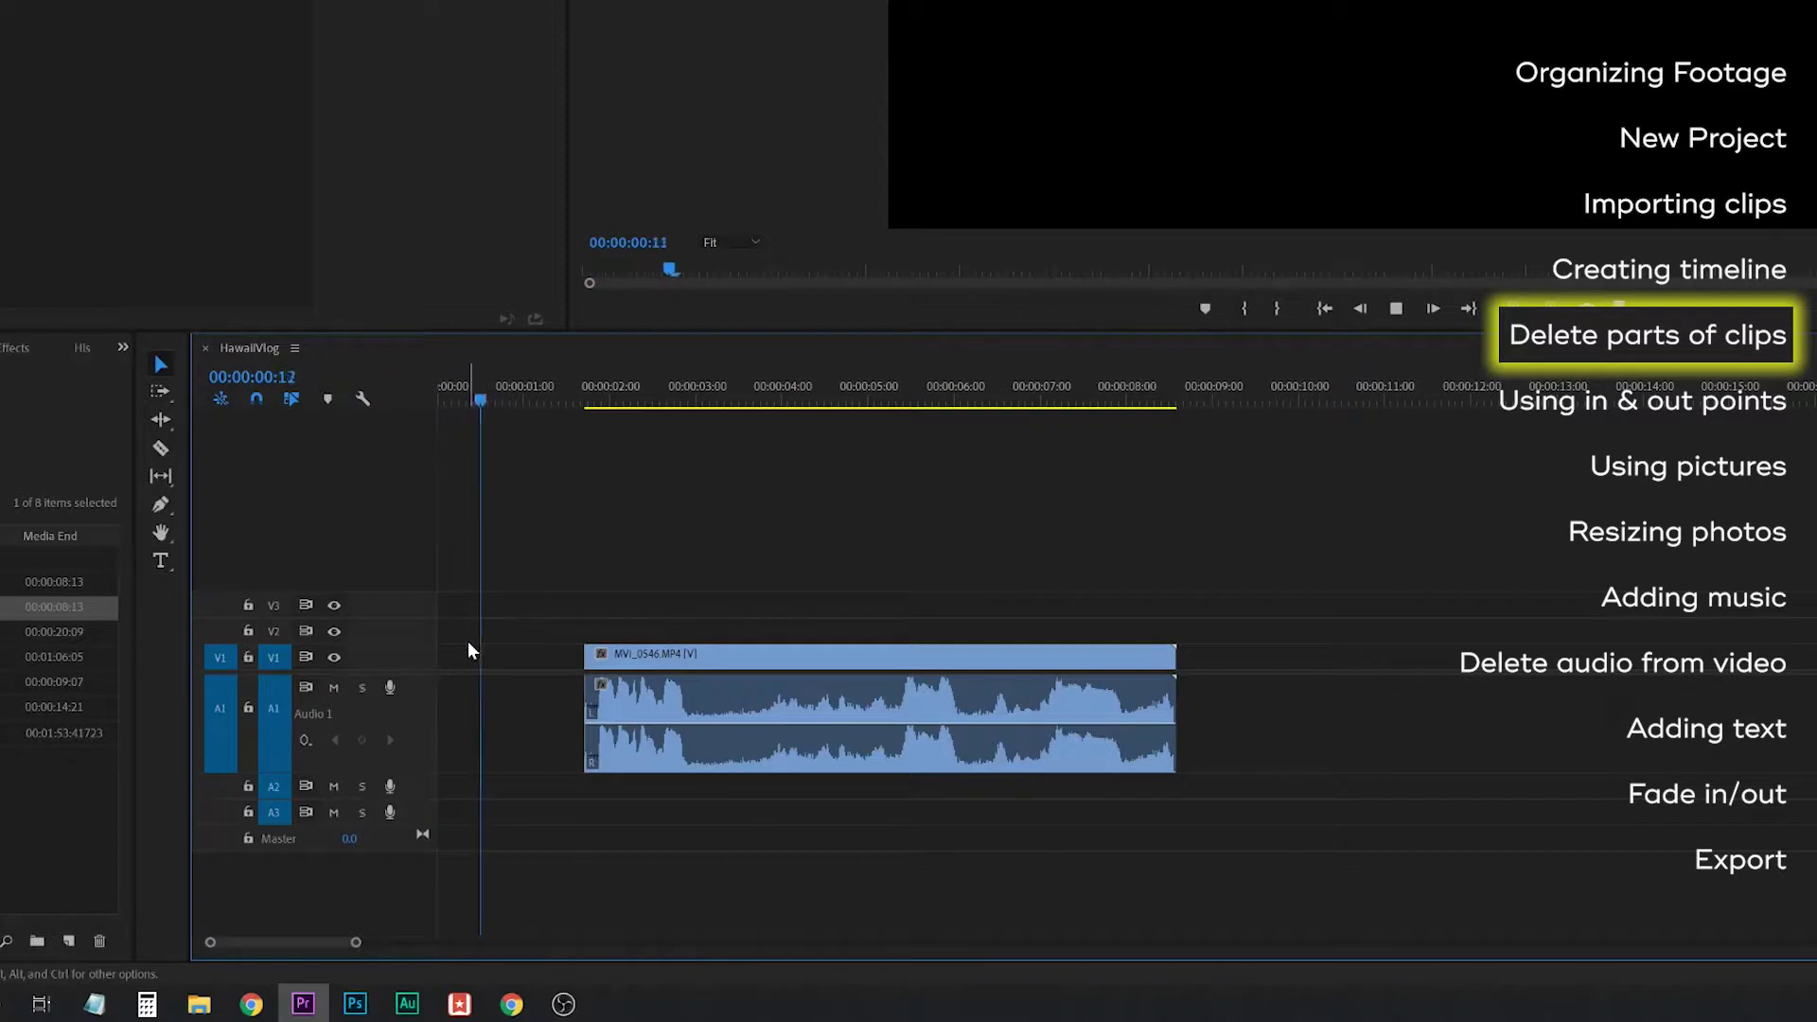
mouse_move(606, 658)
left_mouse_down()
mouse_move(458, 660)
mouse_move(606, 658)
left_mouse_up()
left_click(524, 659)
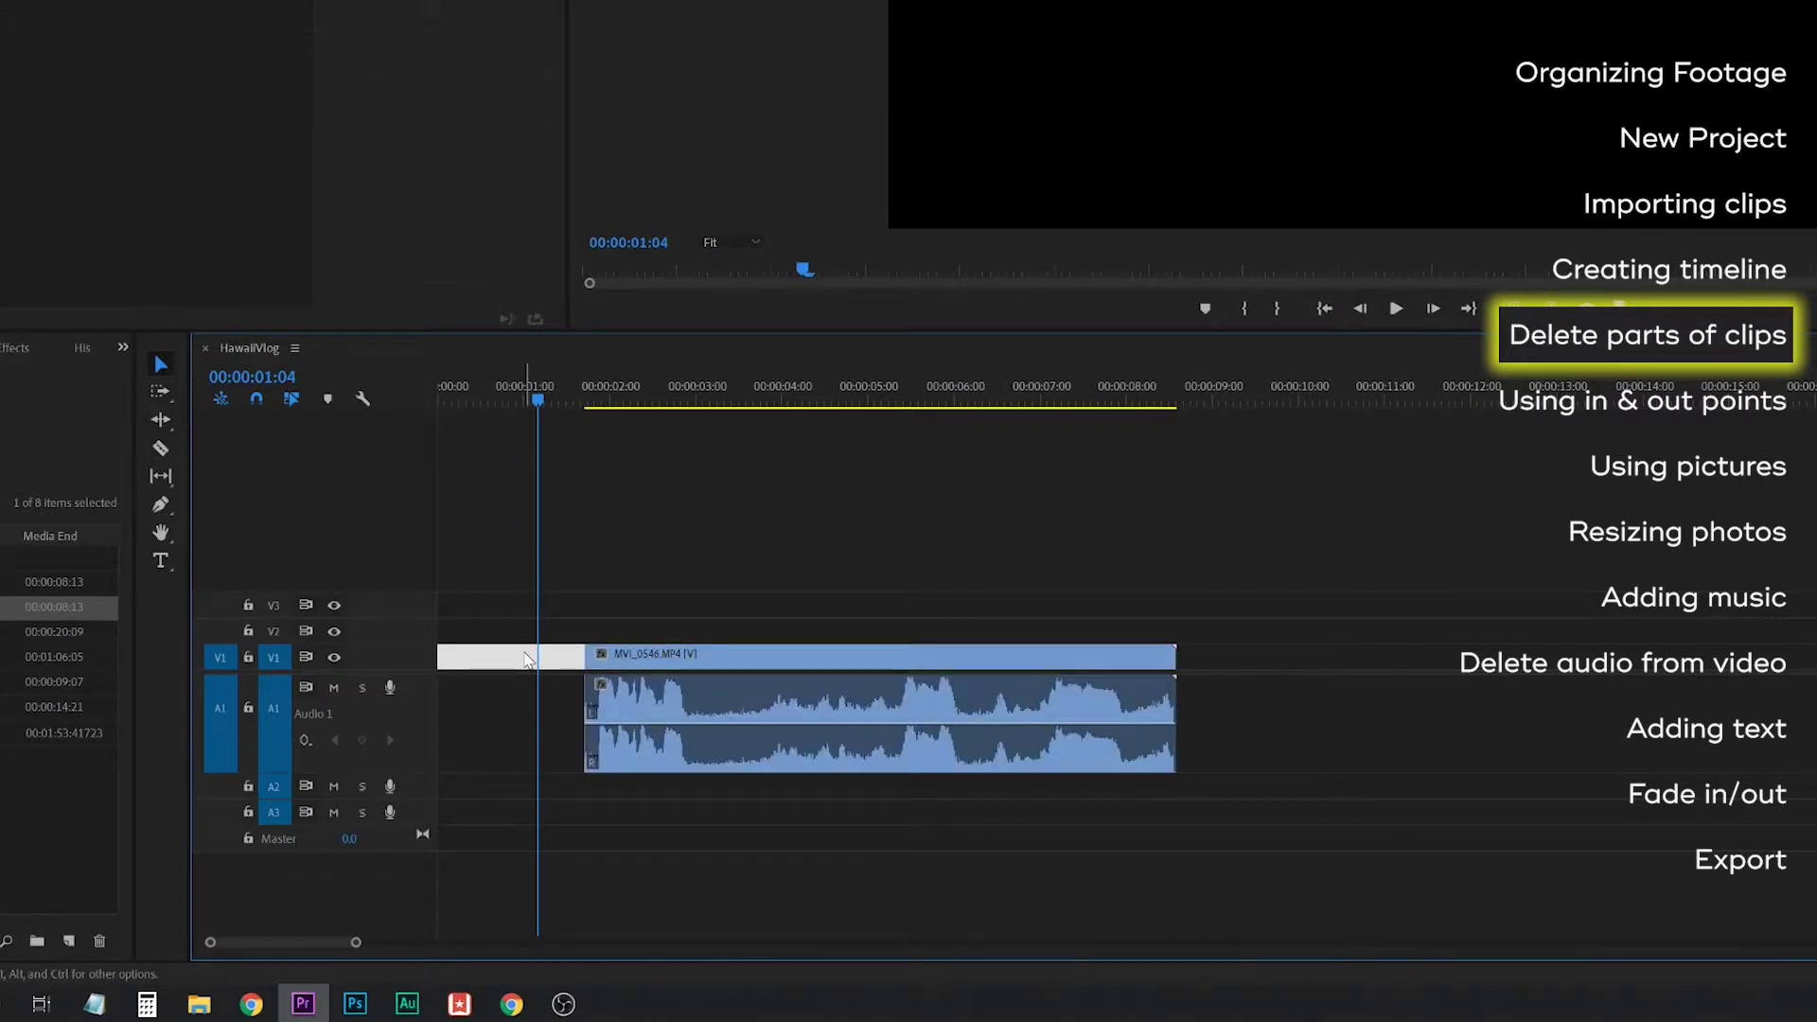
key("Delete")
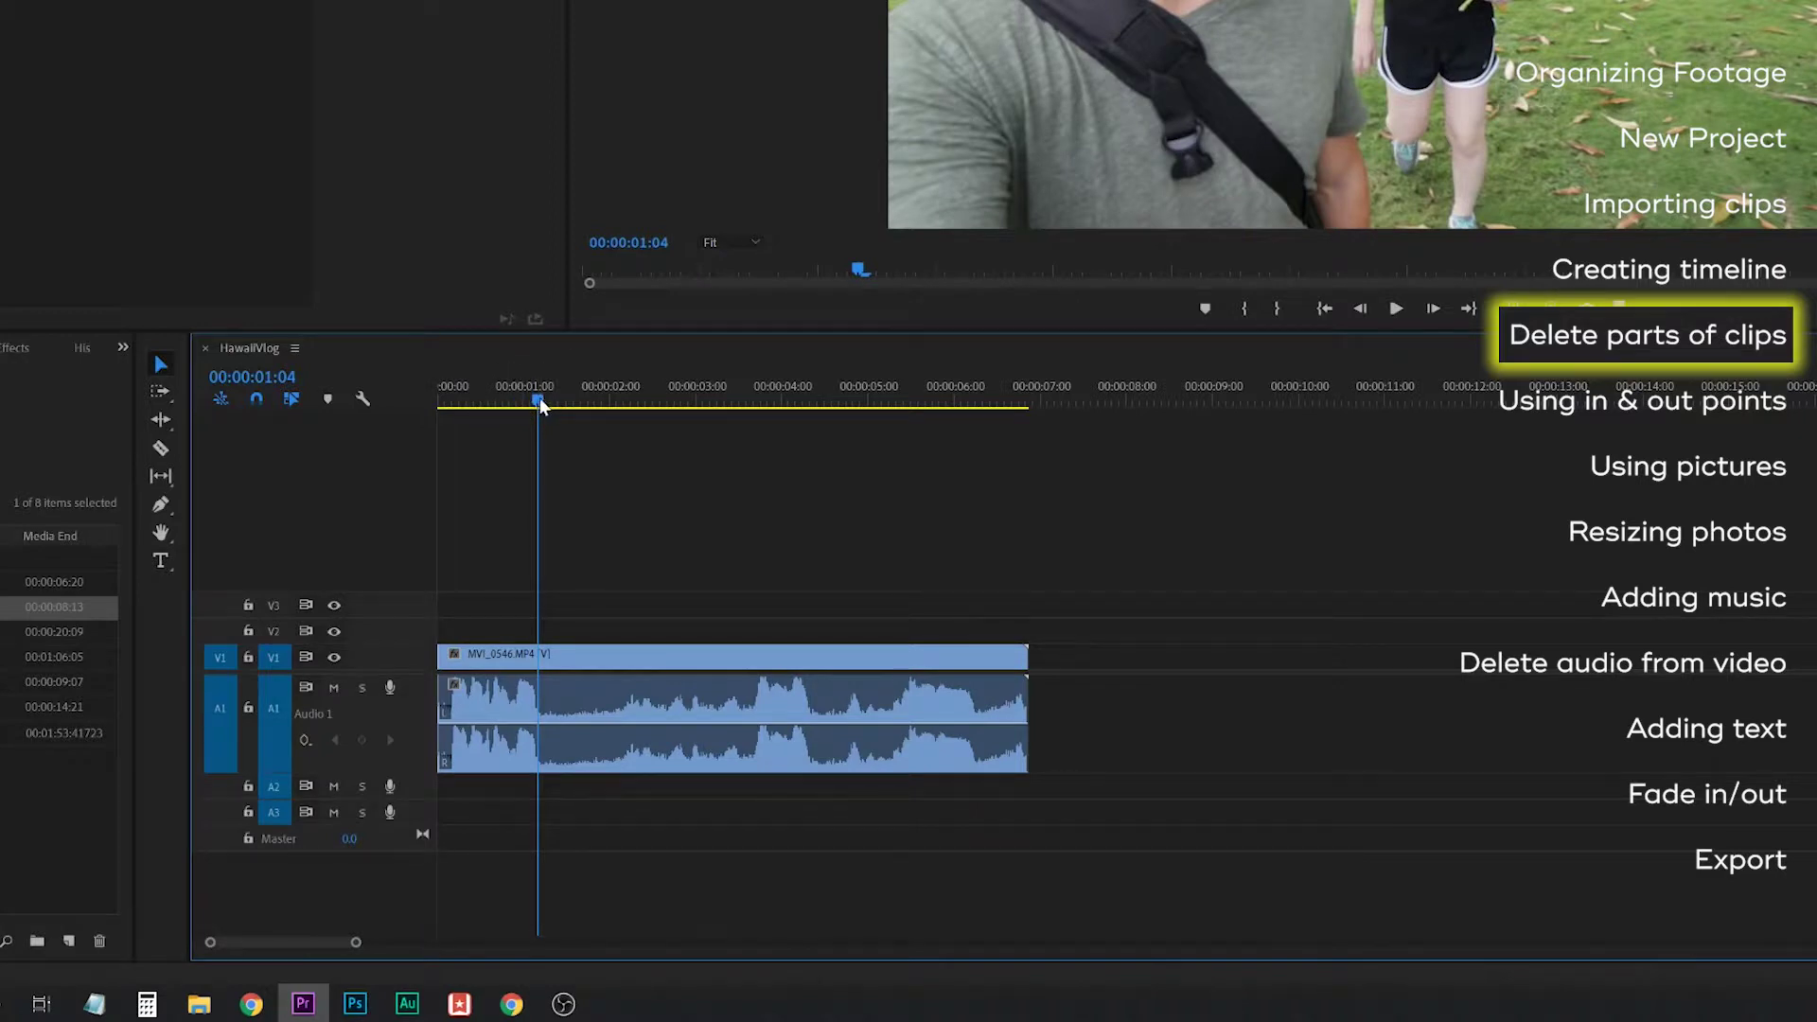
- Scrub and play through the MVI_0546.MP4 clip in the sequence, and park the playhead at 00:00:05:19
left_click(540, 397)
left_click_drag(546, 405, 622, 413)
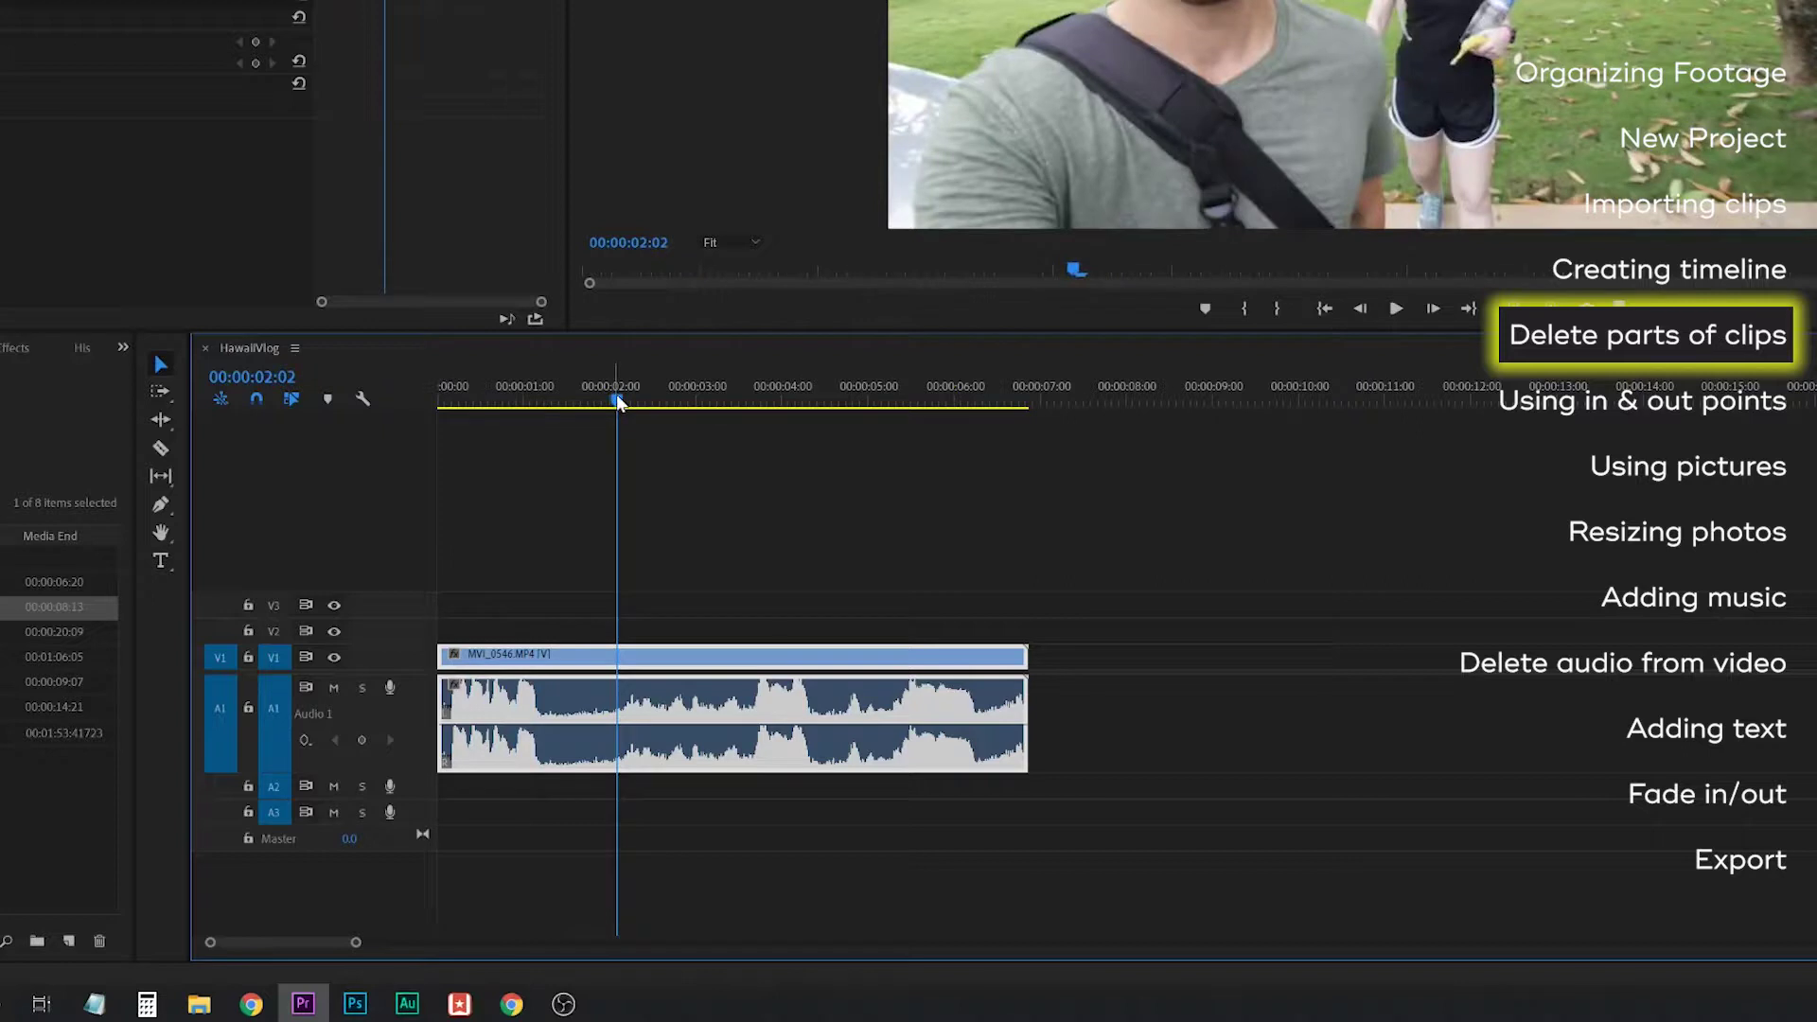
left_click(499, 401)
left_click(679, 401)
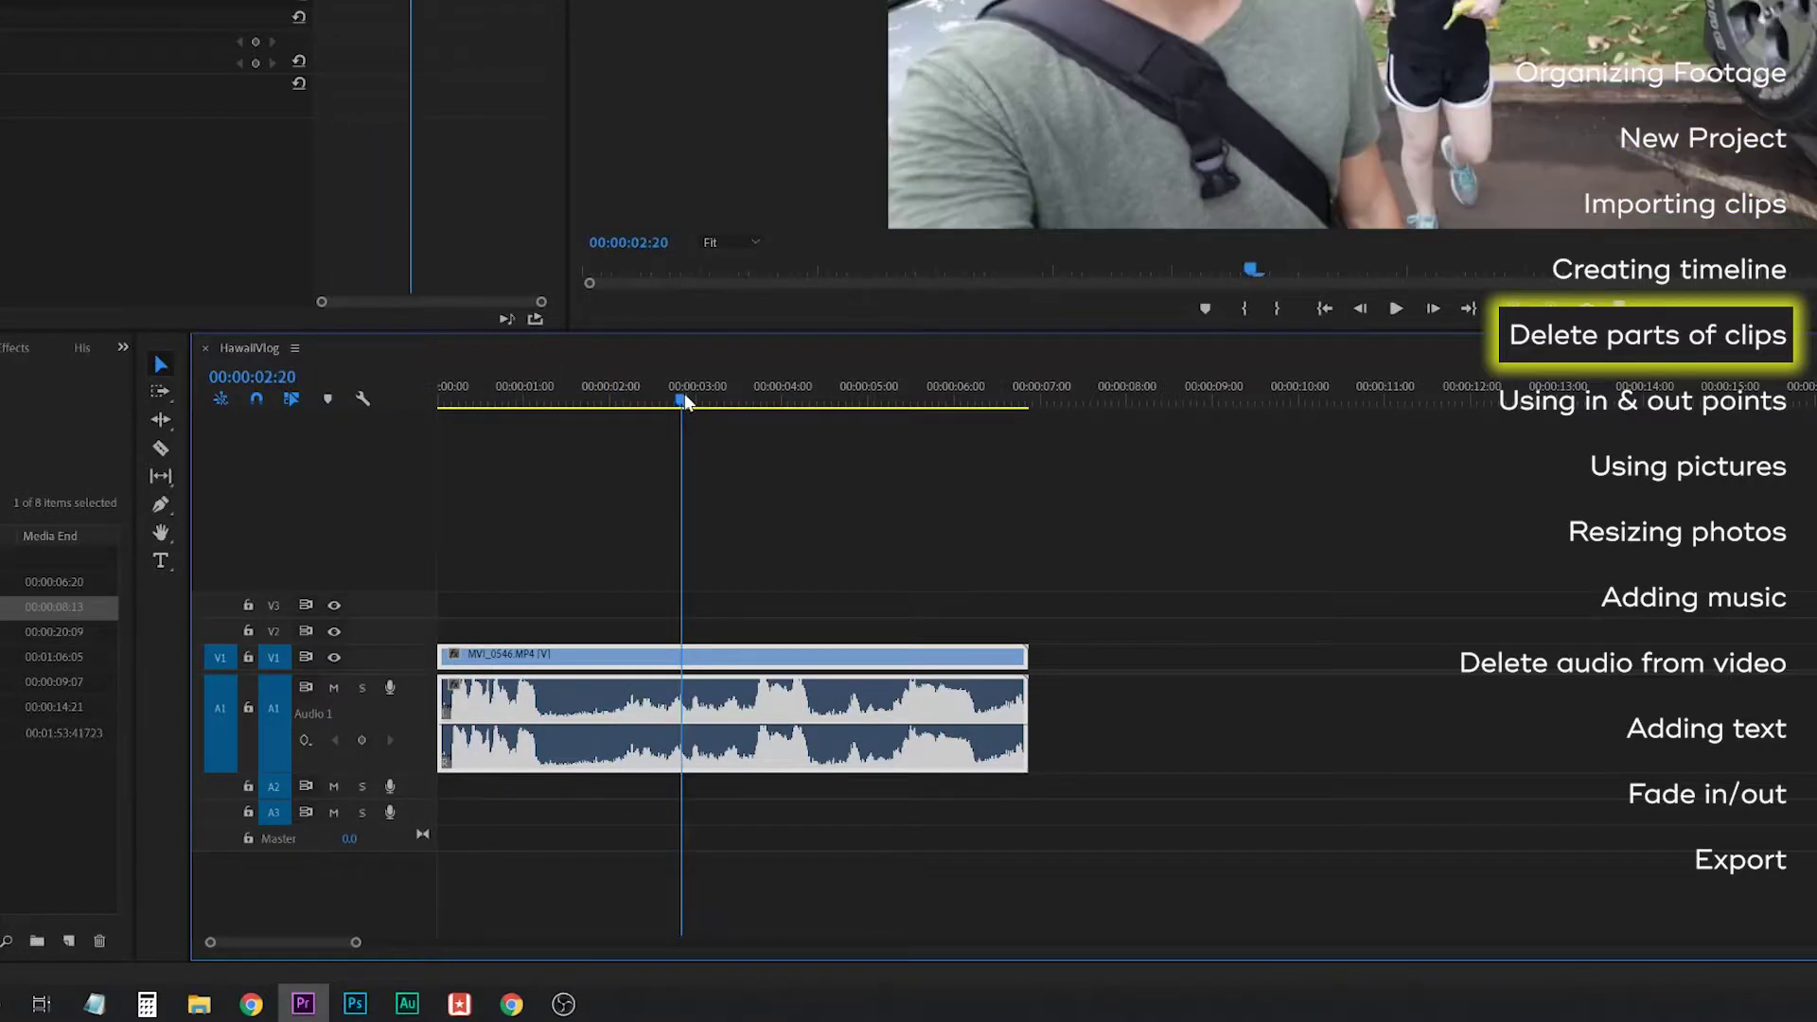
left_click(851, 405)
left_click(982, 401)
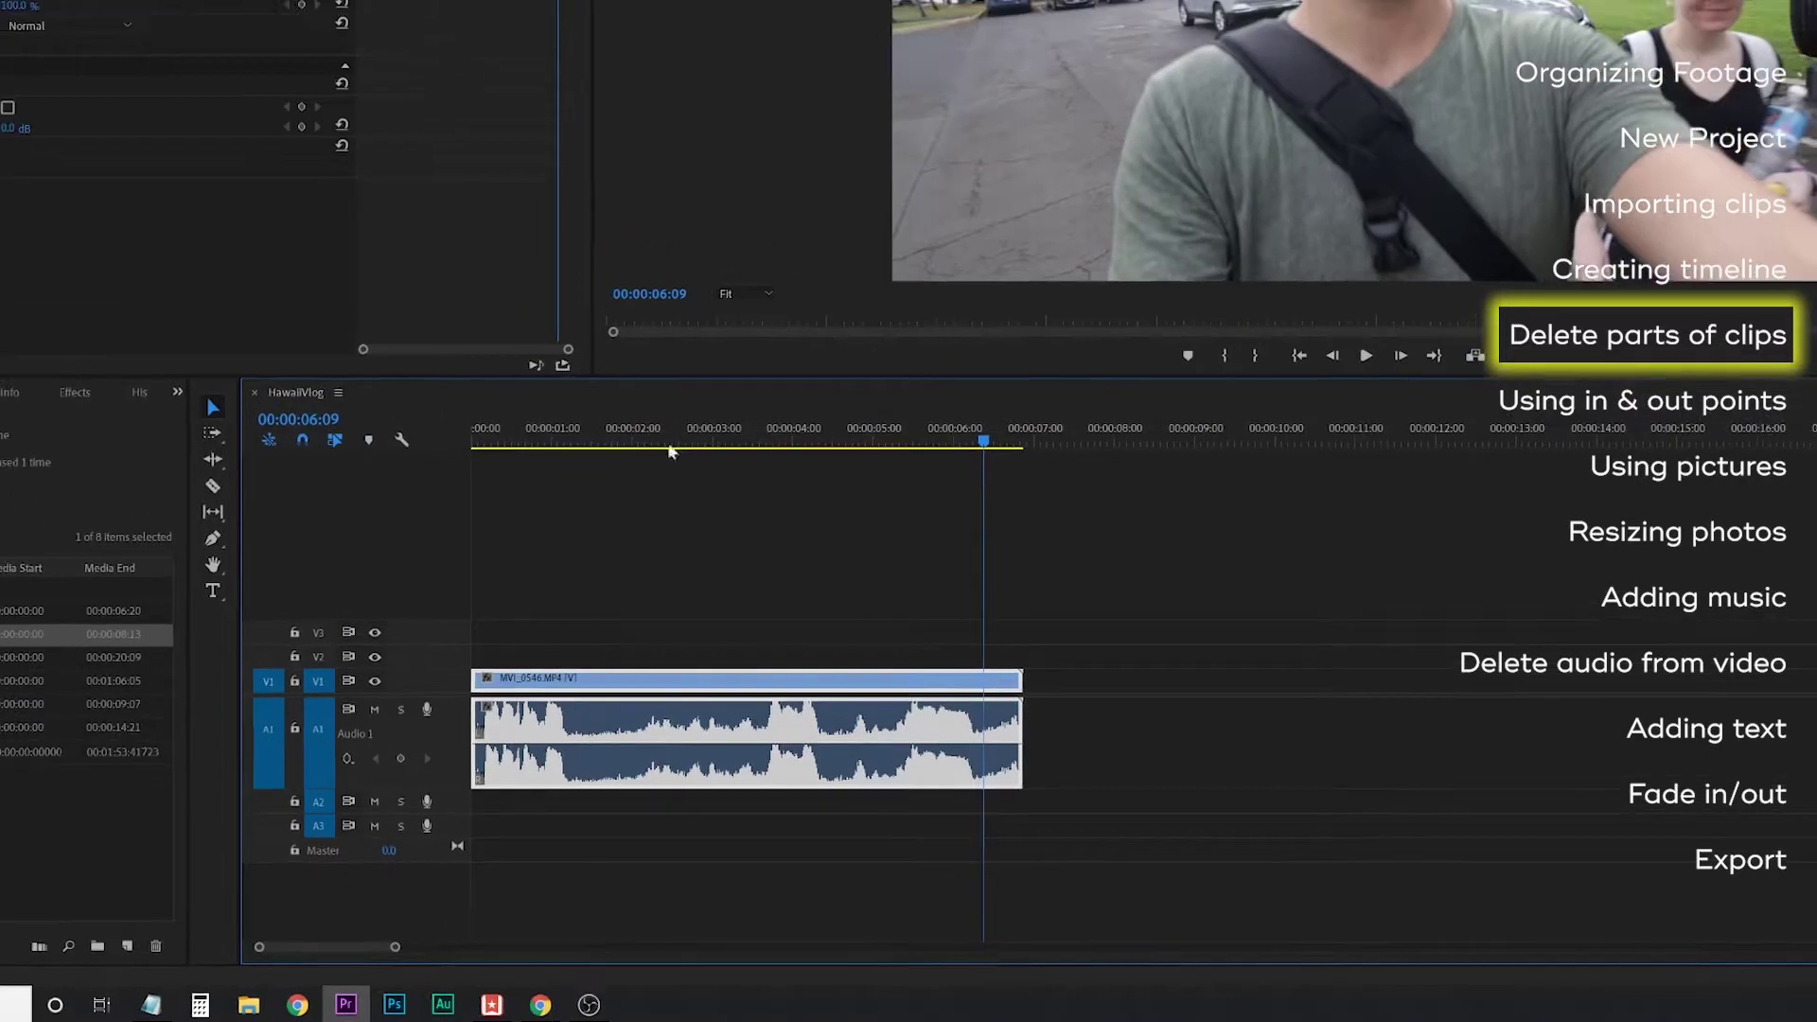
left_click(507, 494)
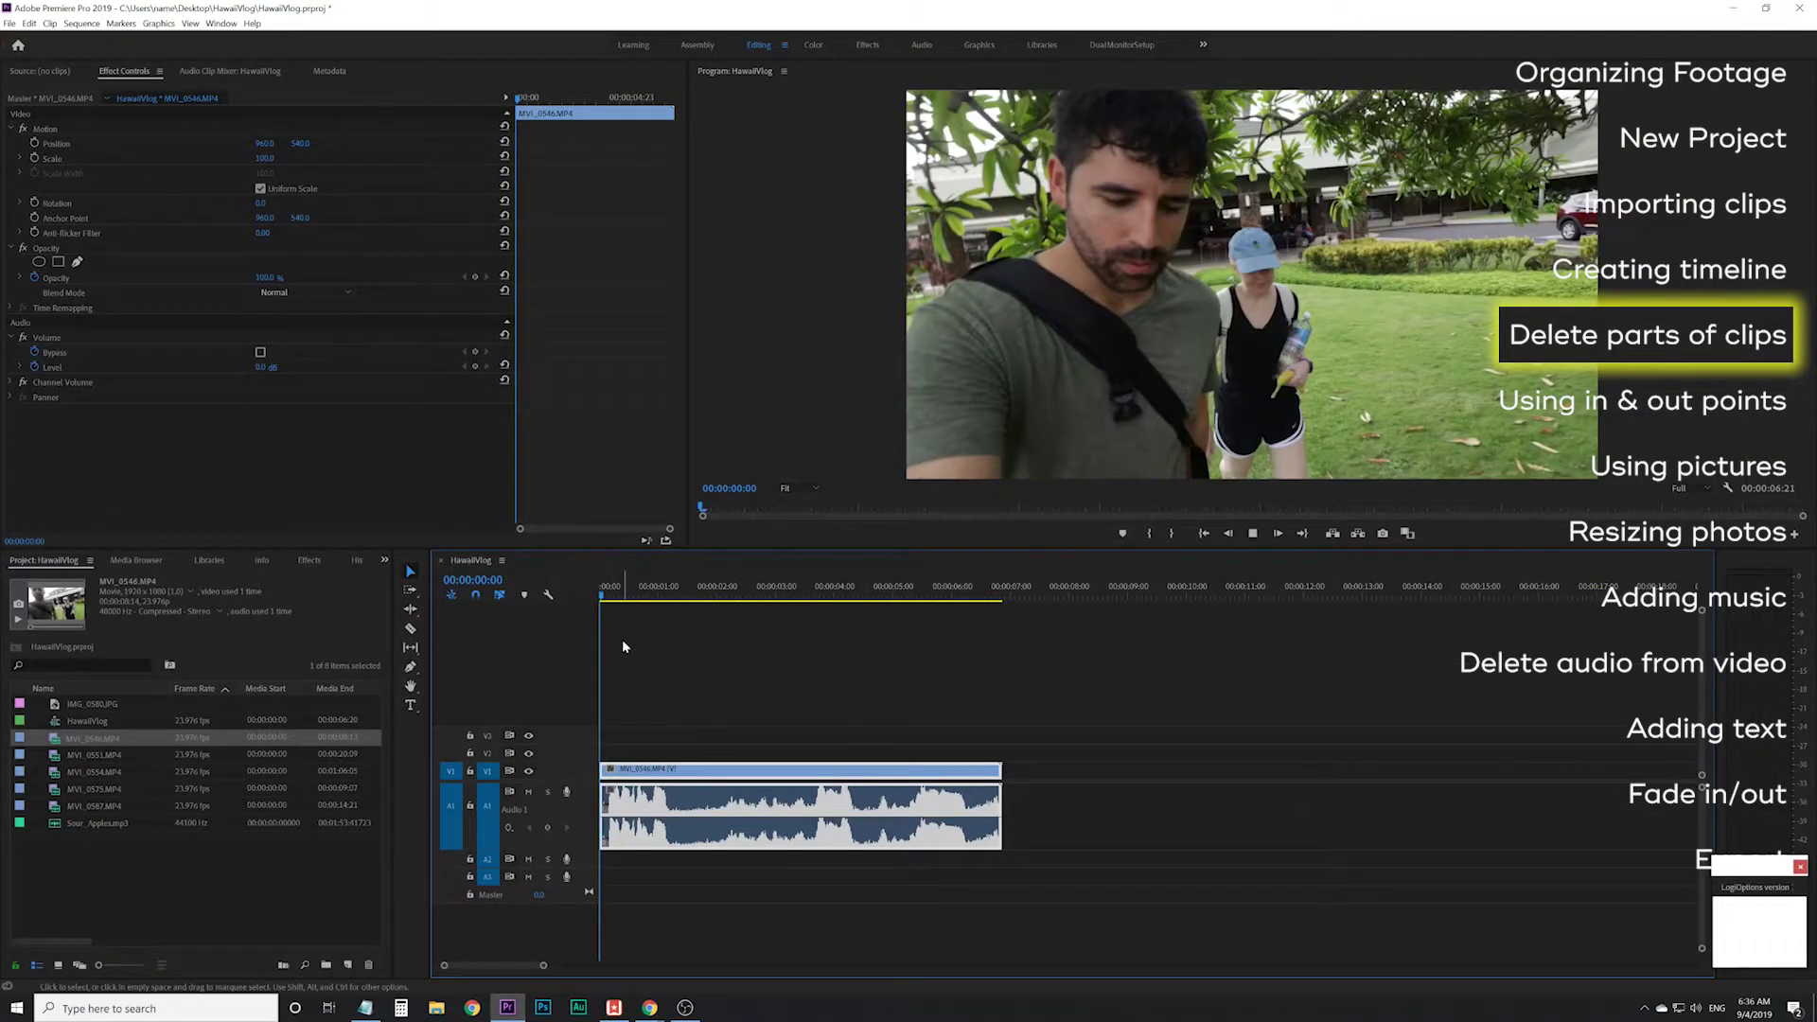
key("space")
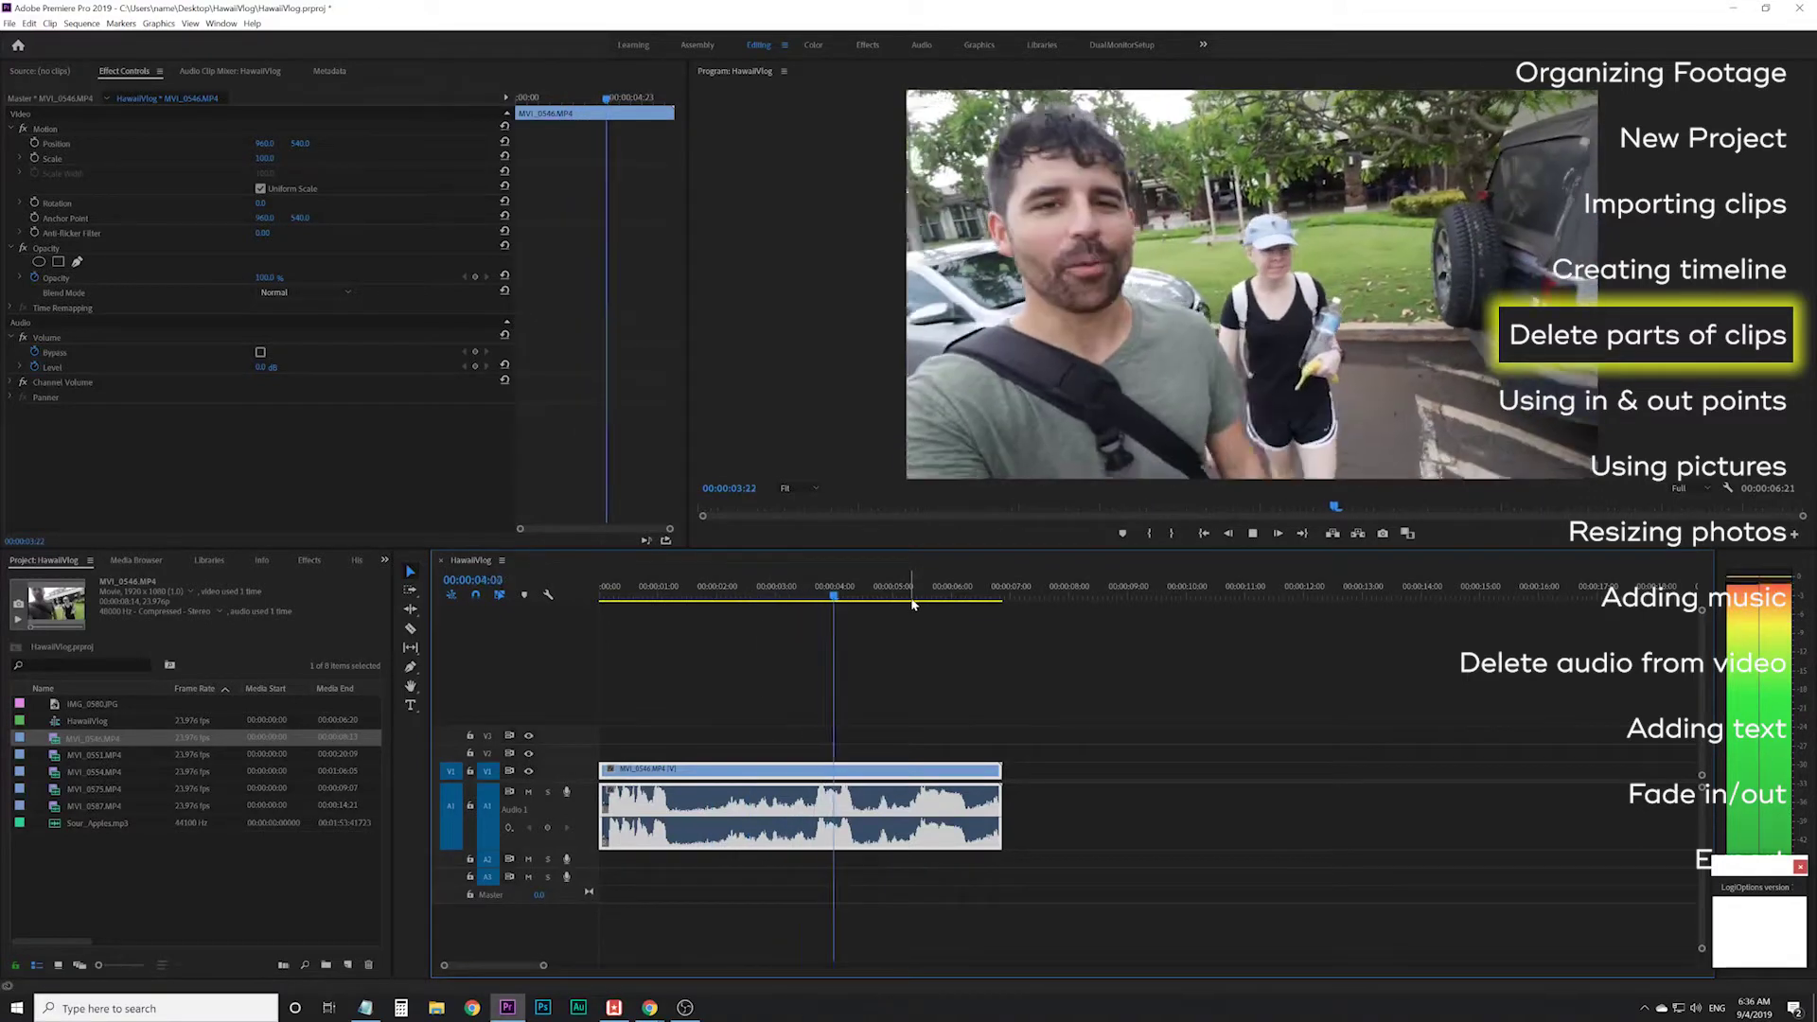
key("space")
left_click_drag(933, 588, 939, 588)
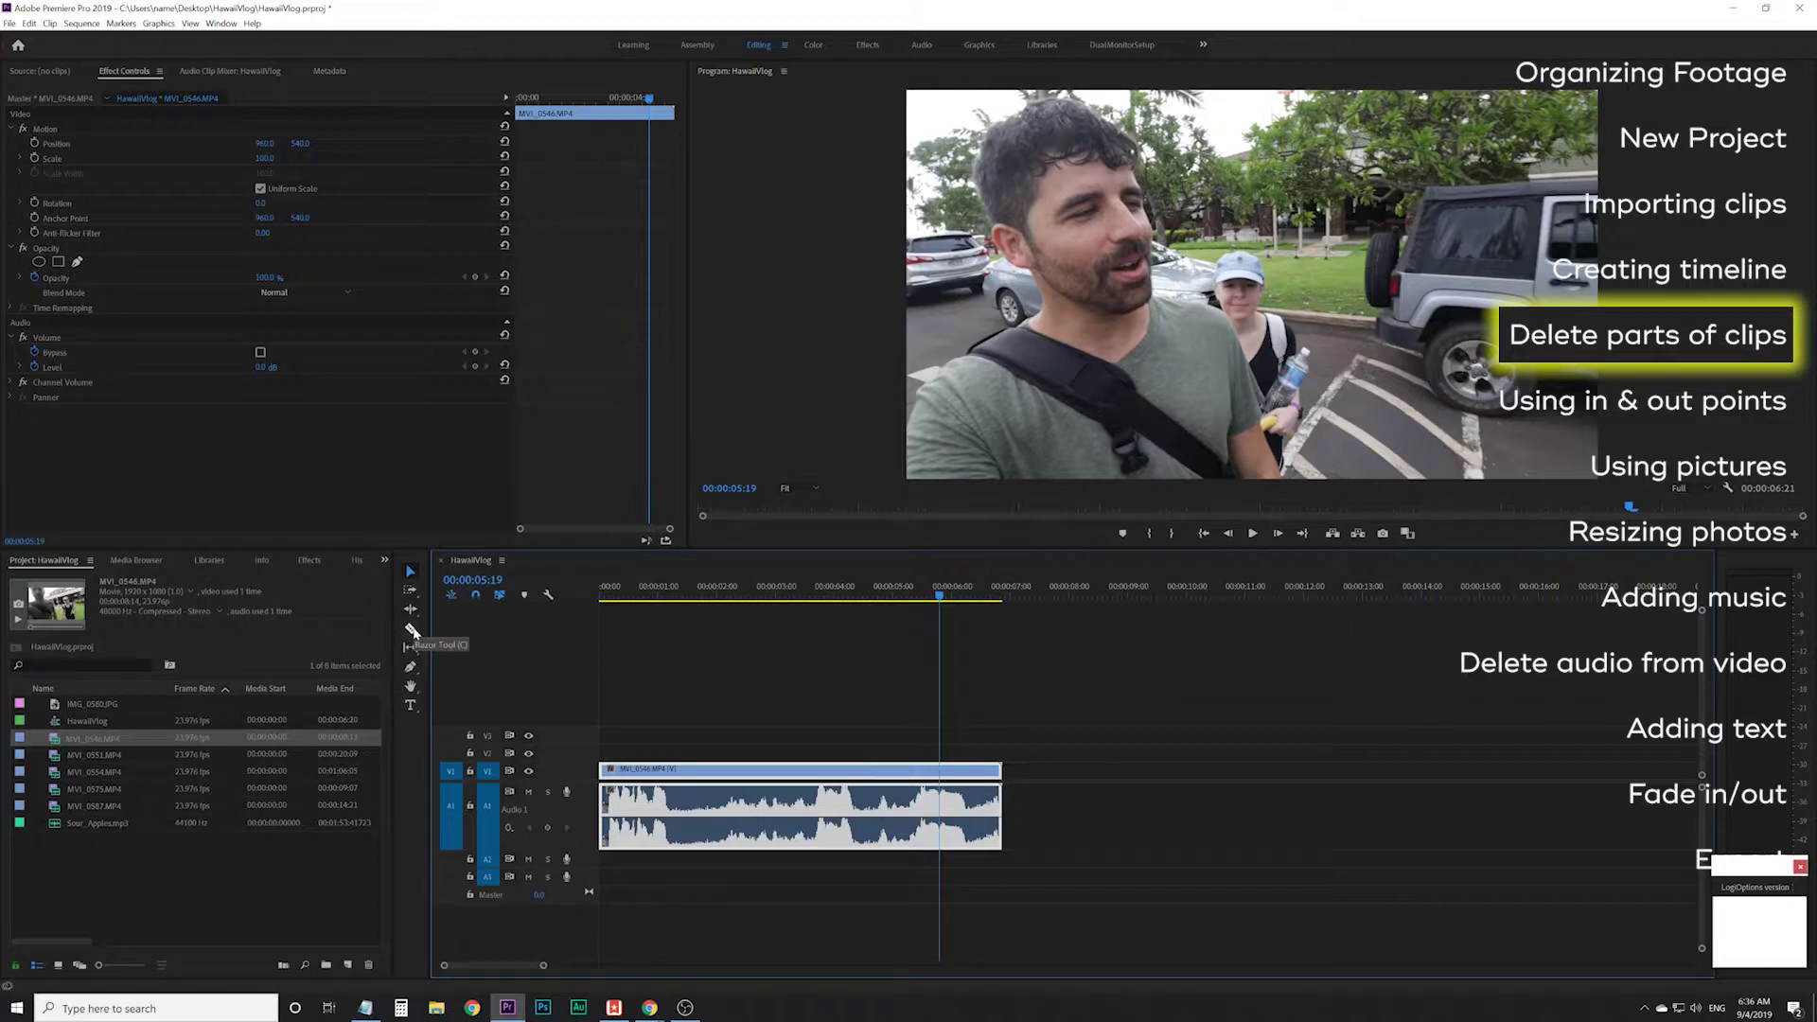
- Cut the MVI_0546.MP4 clip at 00:00:05:19 with the Razor tool and delete its end piece, and undo both the deletion and the cut
left_click(941, 779)
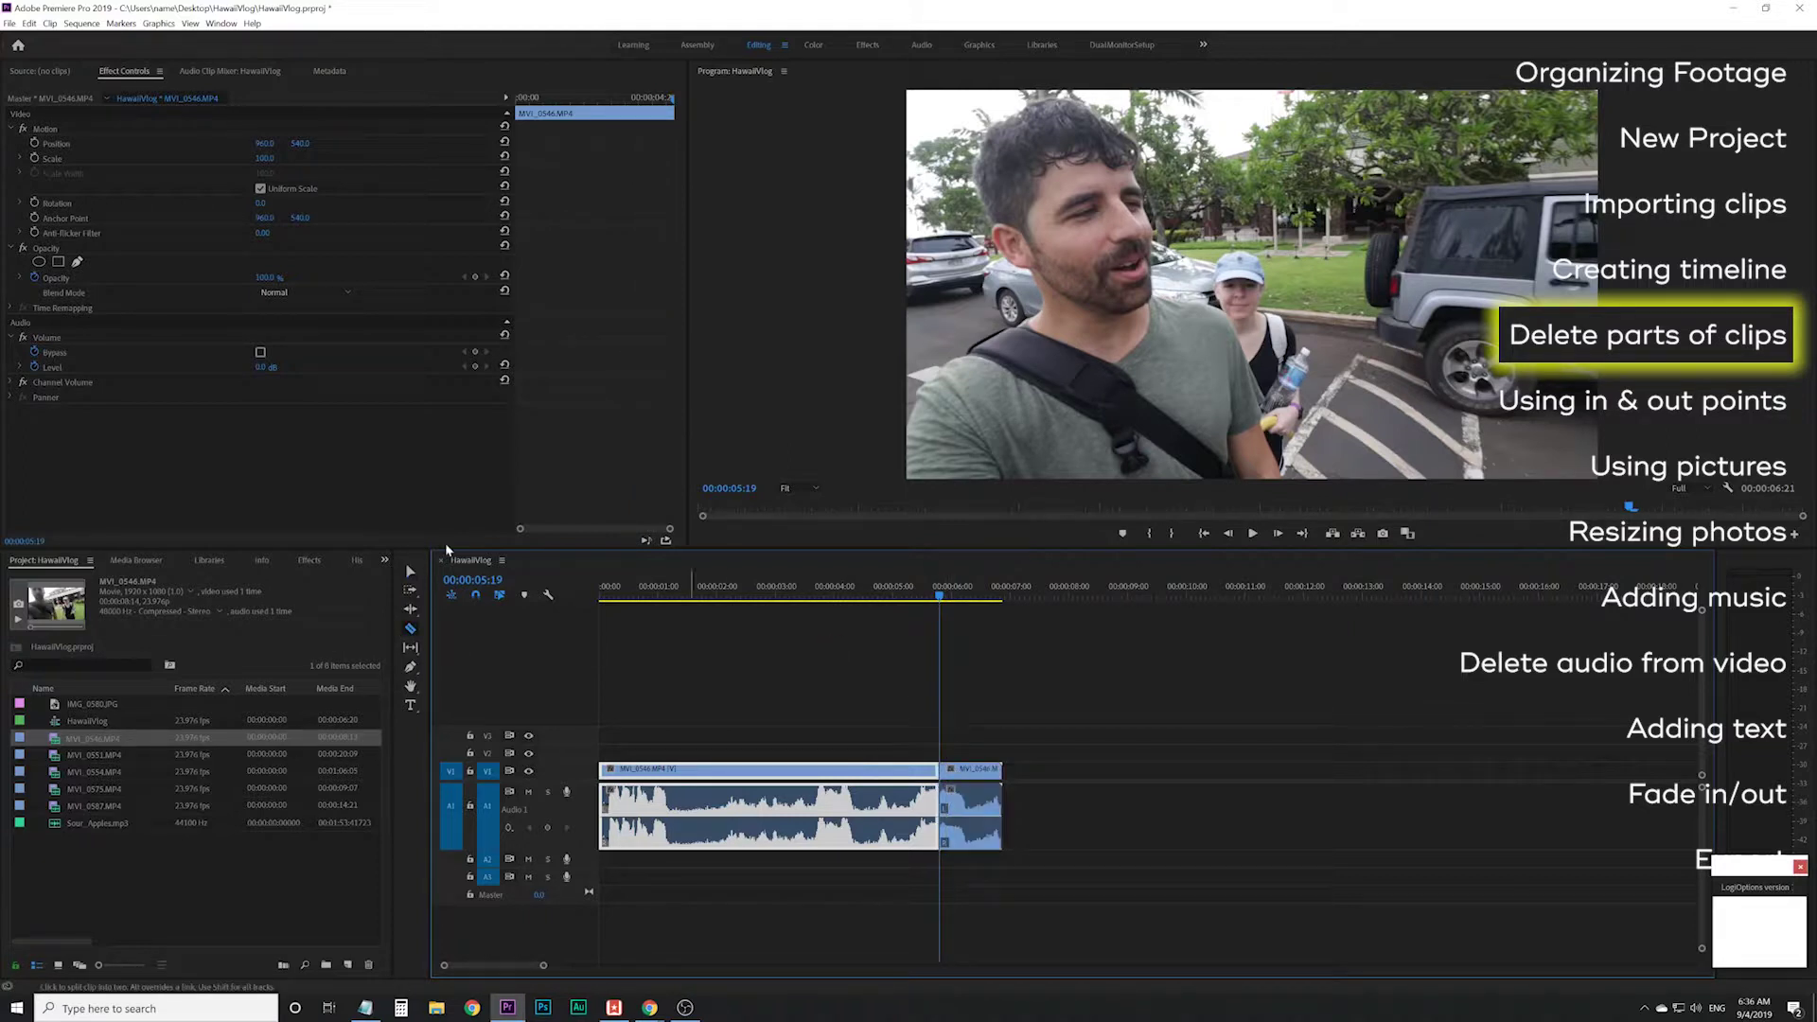
left_click(410, 573)
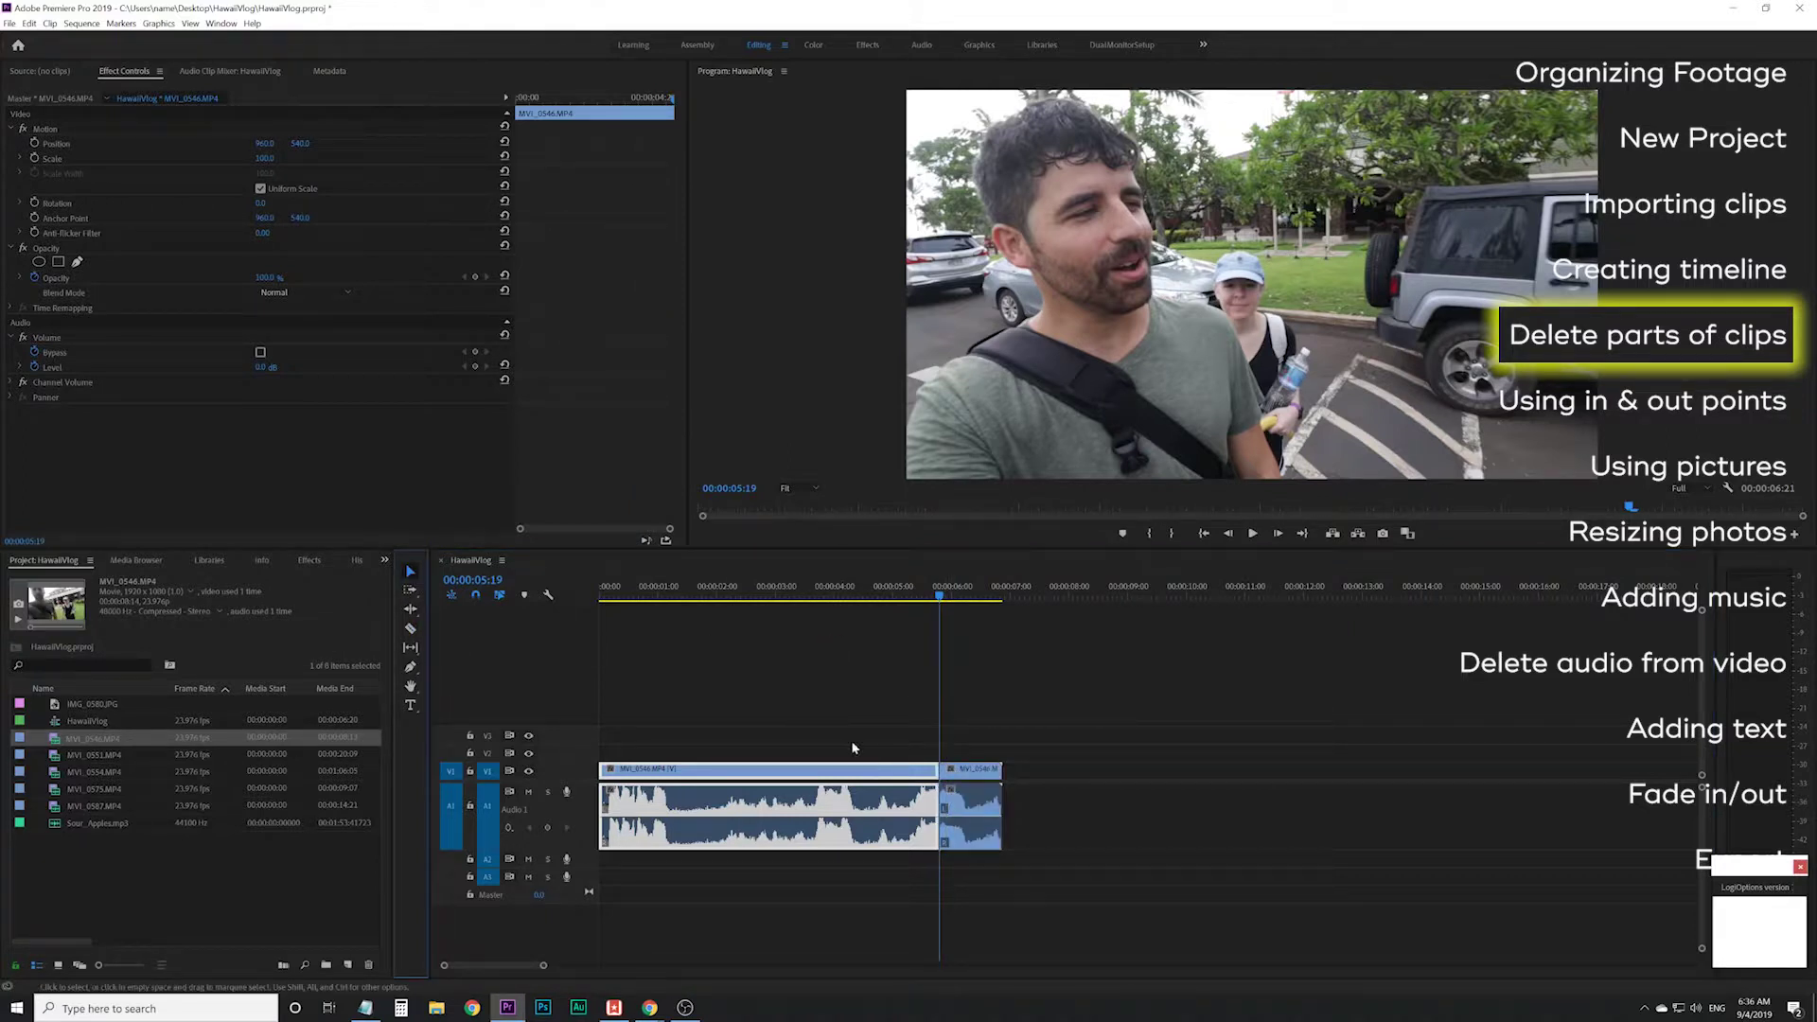
left_click(984, 772)
key("Delete")
key("ctrl+z")
key("ctrl+z")
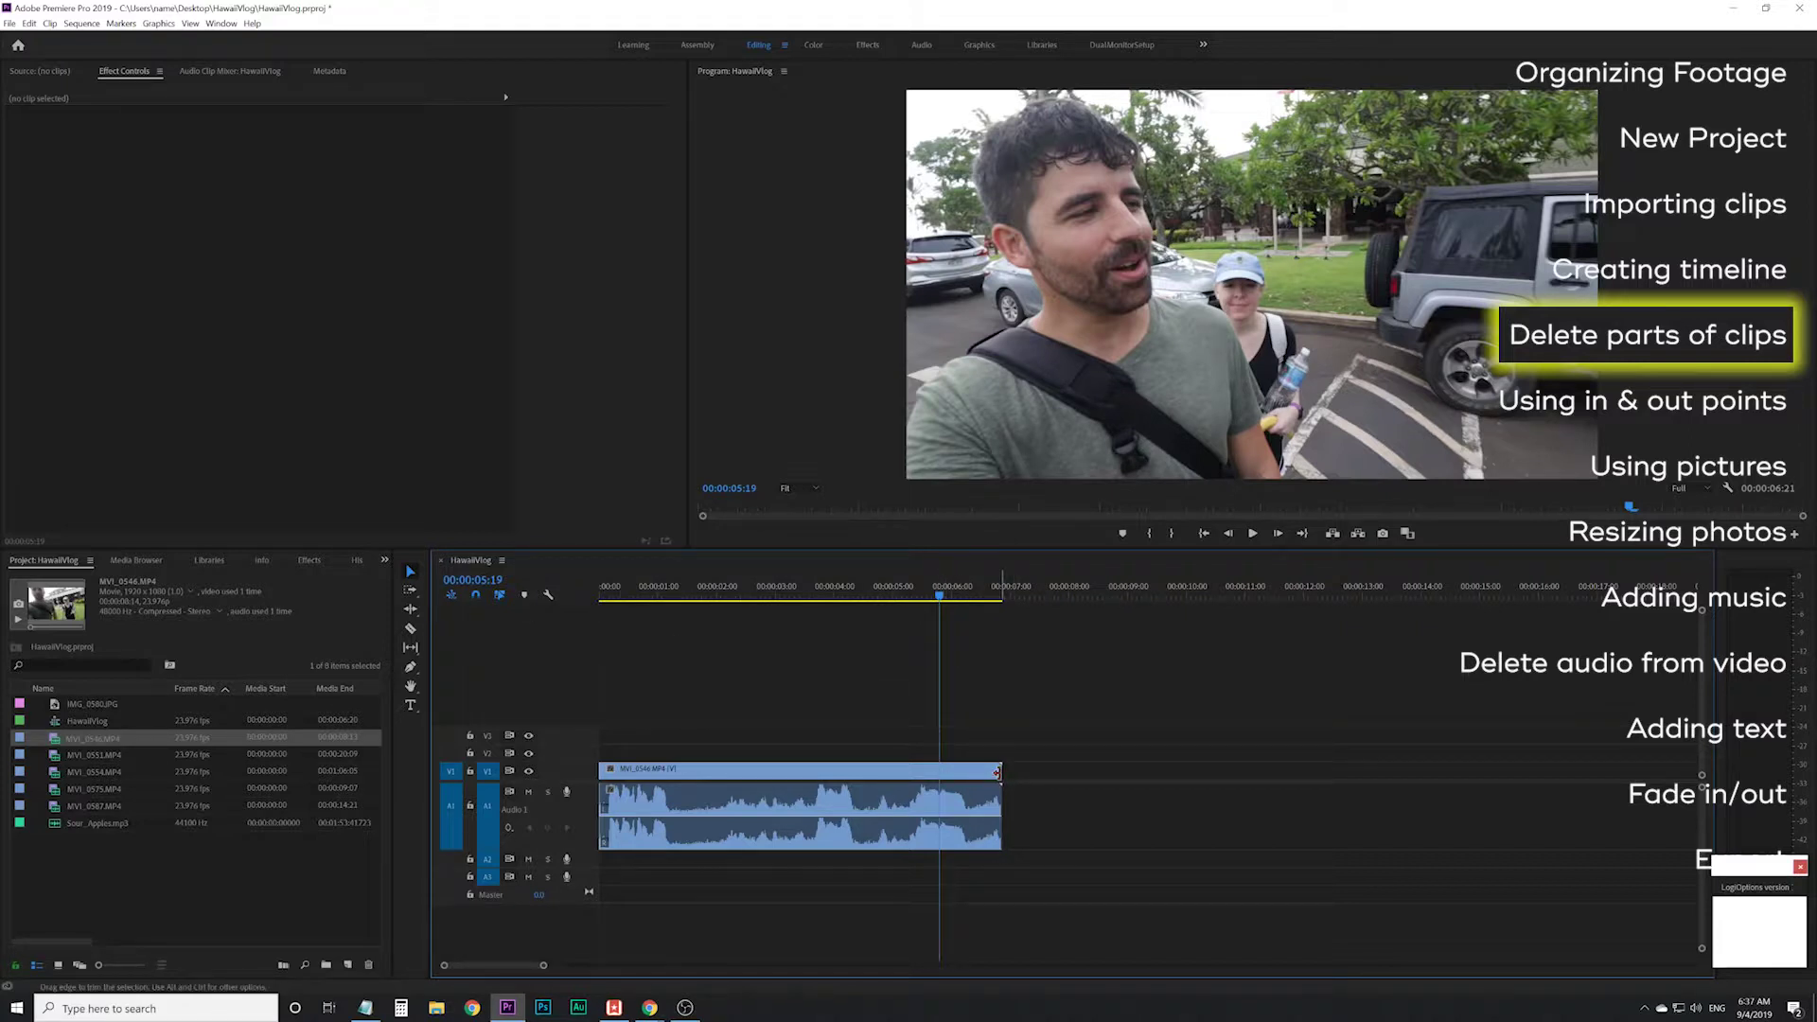
- Trim the end edge of the MVI_0546.MP4 clip back to the playhead at 00:00:05:19
left_click_drag(995, 772, 939, 769)
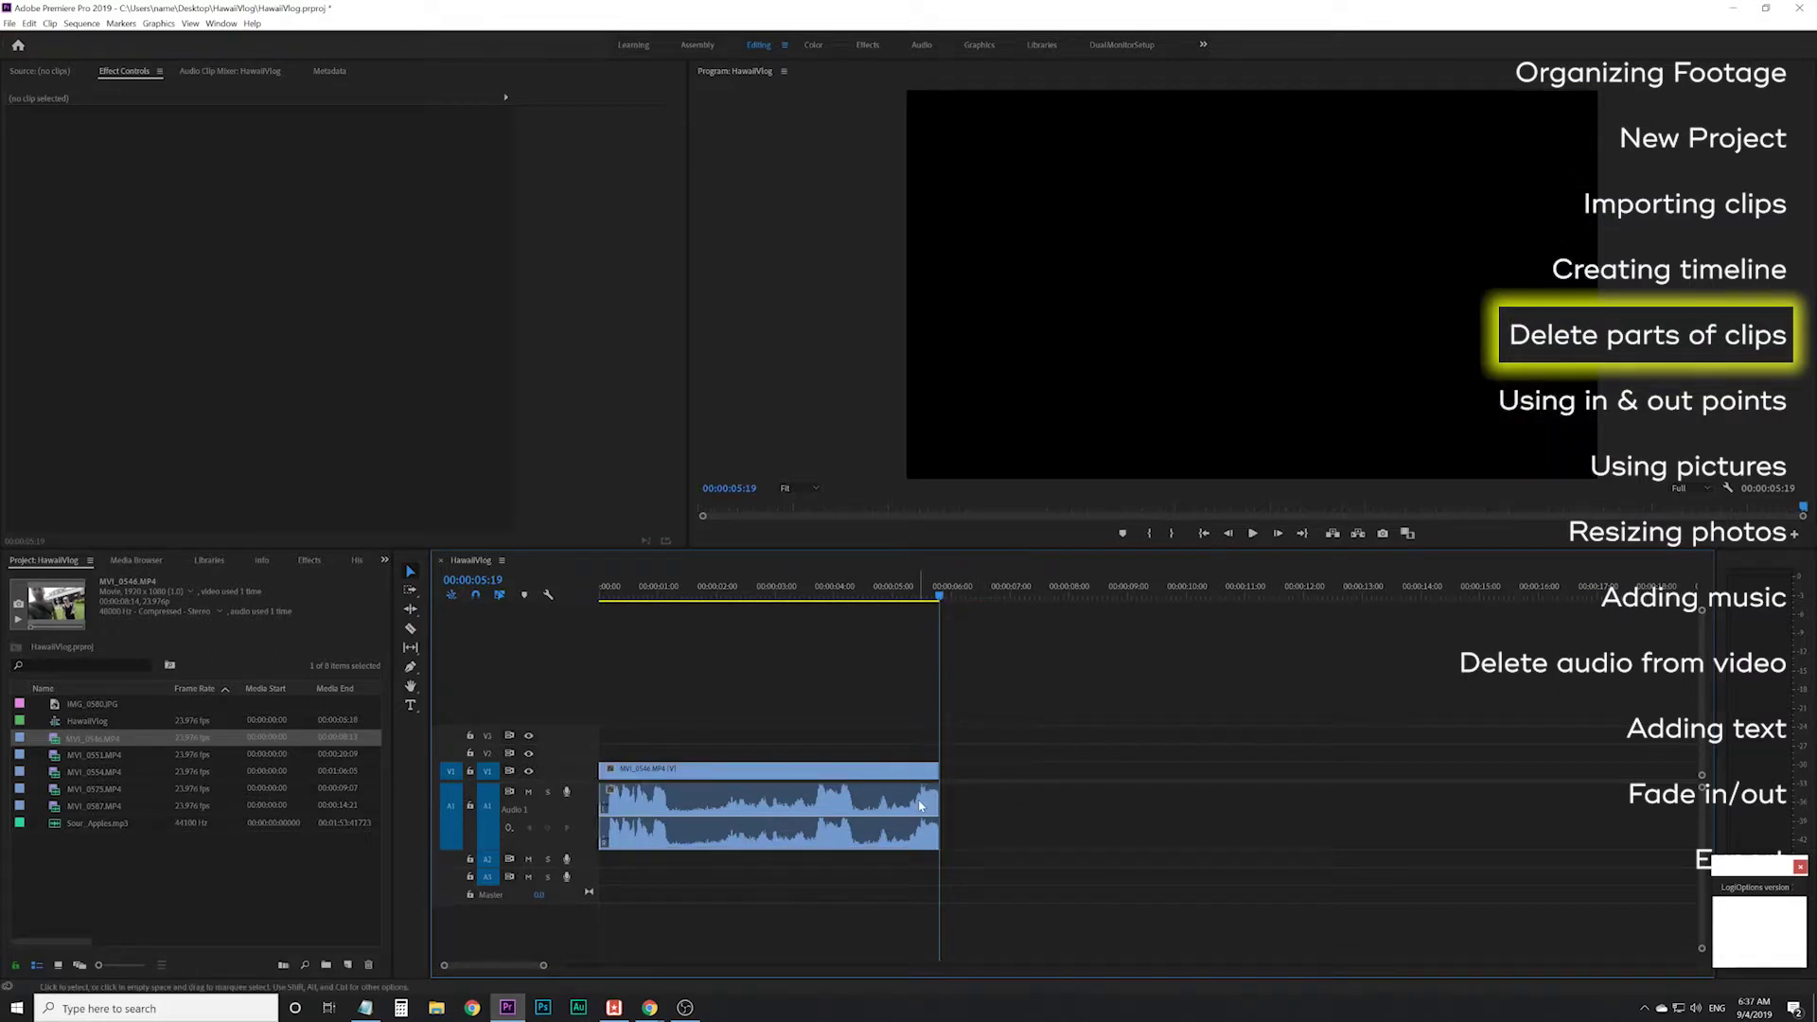
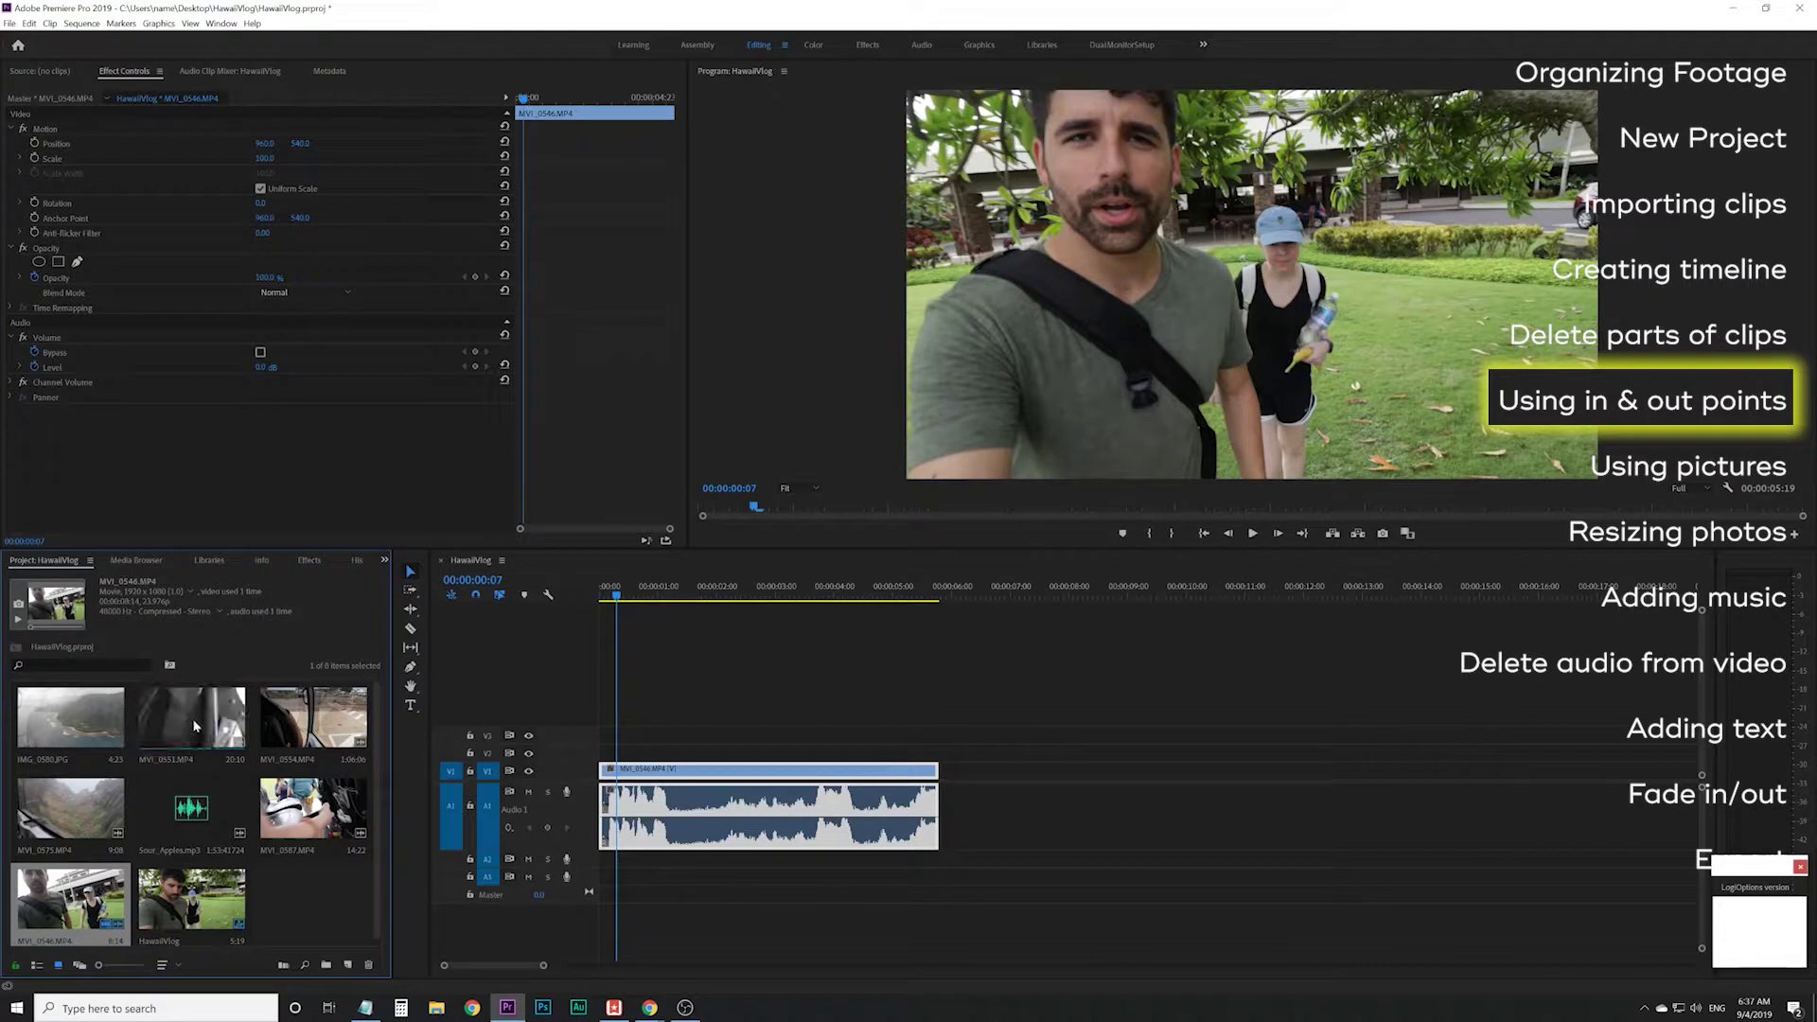
- Try adding the whole MVI_0551.MP4 clip to the sequence behind the first clip, and undo it
left_click_drag(170, 725, 1006, 770)
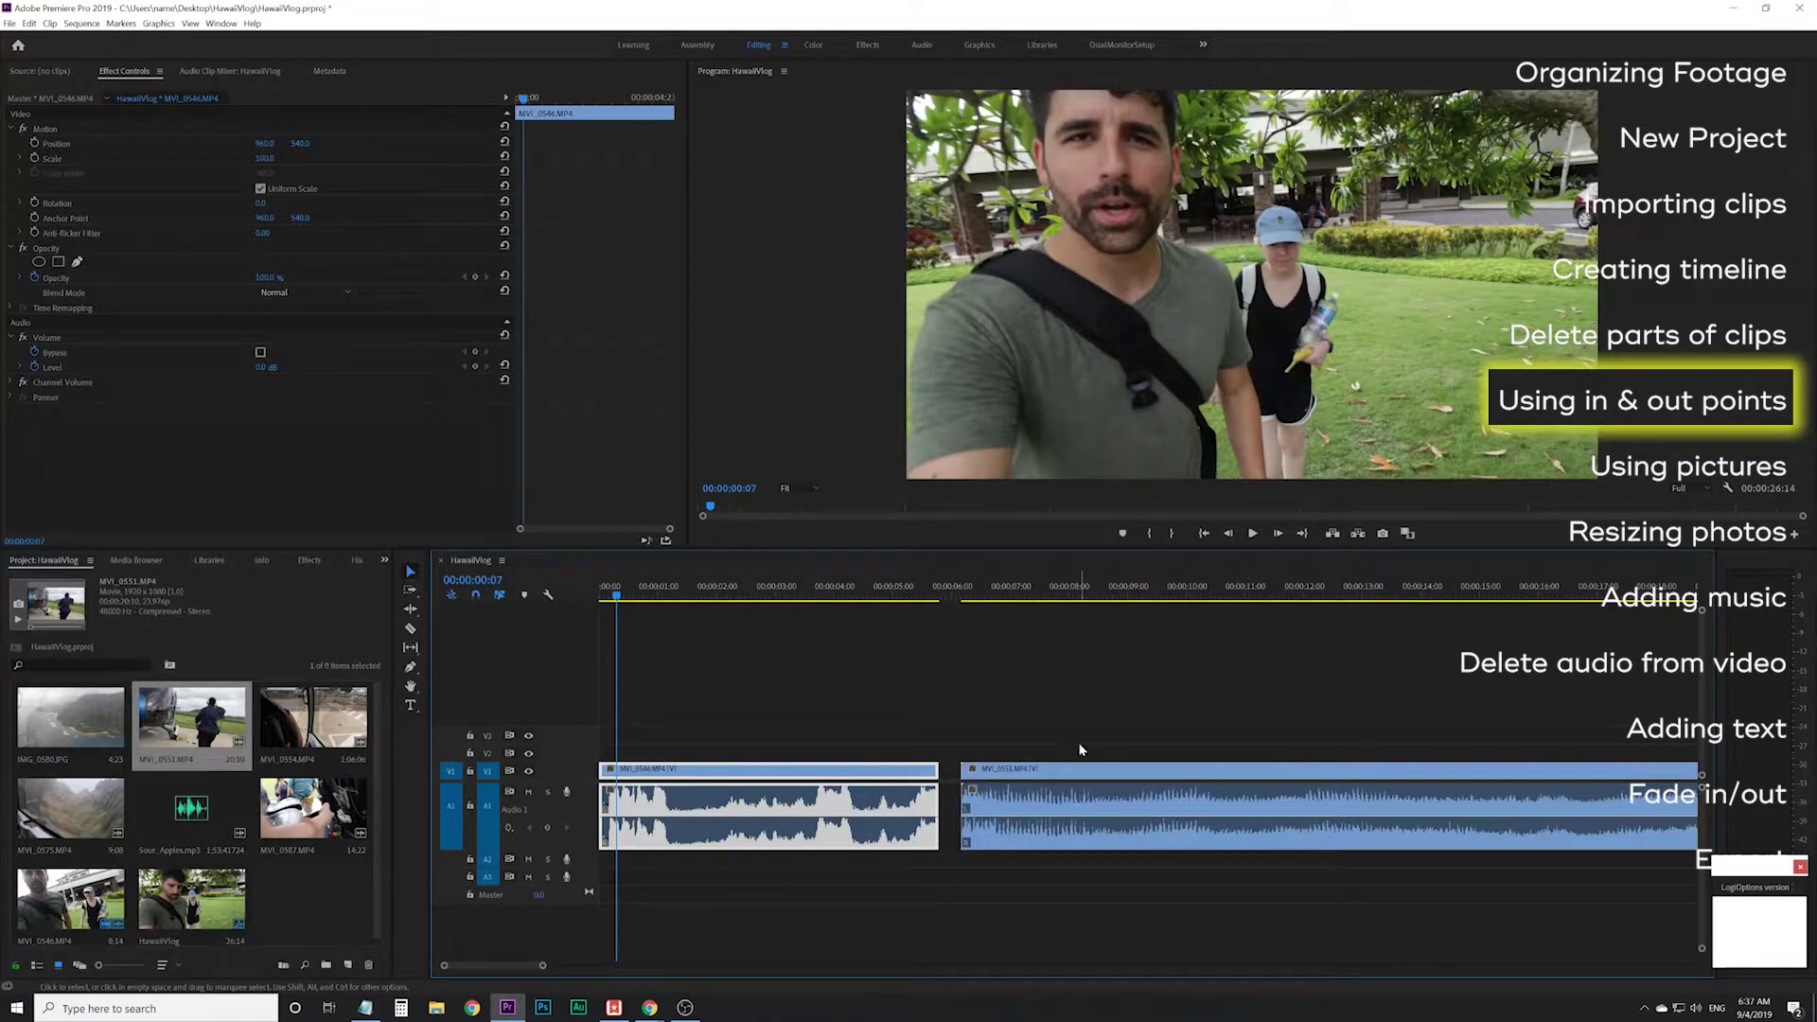
key("ctrl+z")
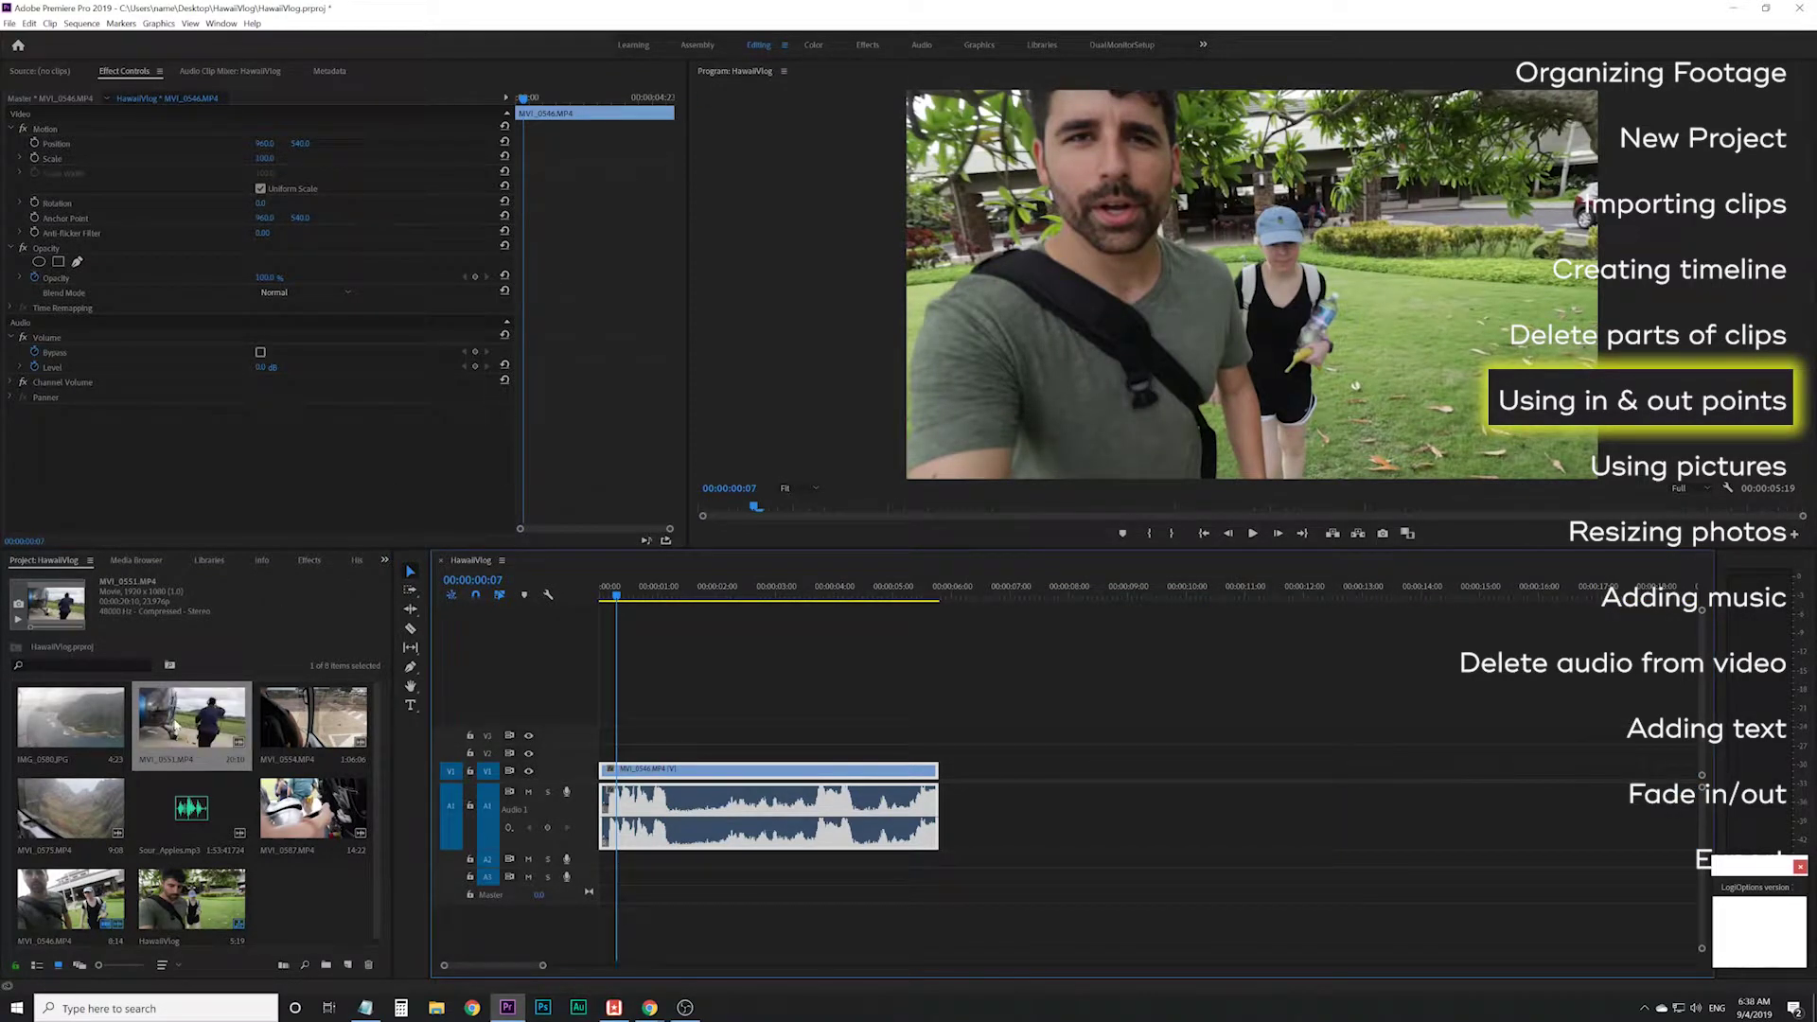
- Open MVI_0551.MP4 in the Source Monitor, scrub through its footage and return to near its beginning
double_click(175, 721)
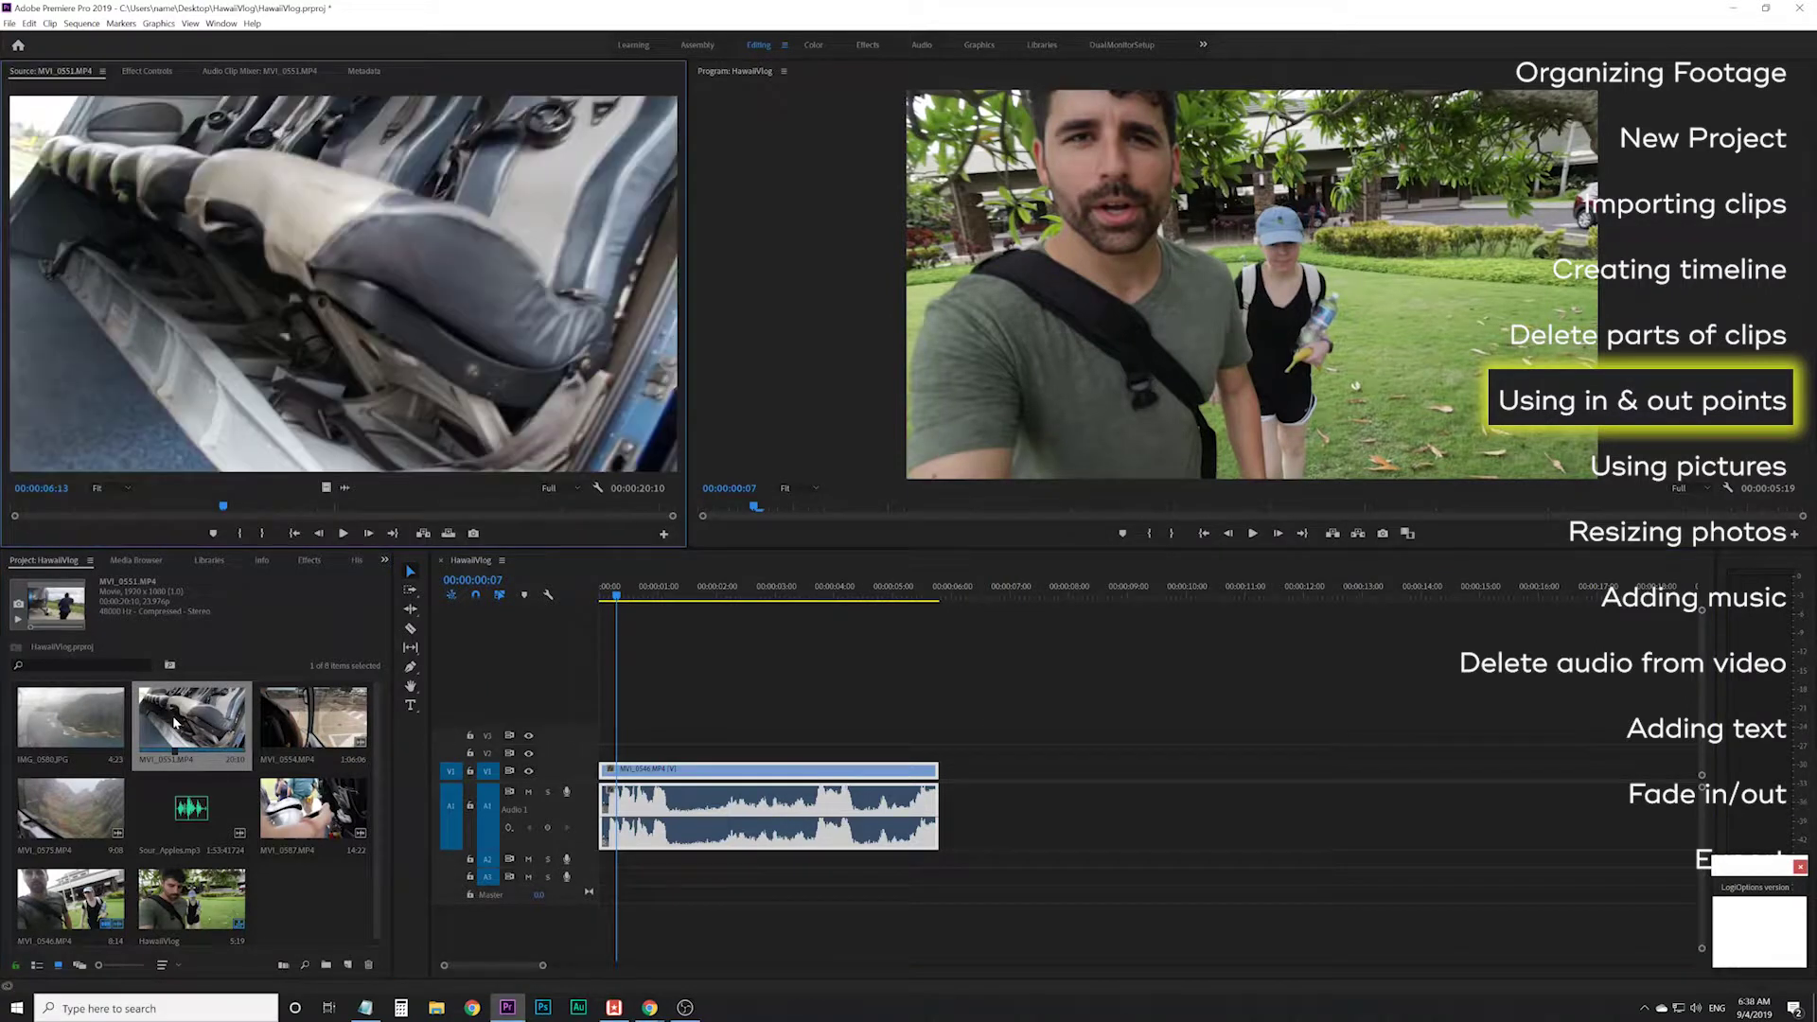
left_click_drag(27, 513, 210, 513)
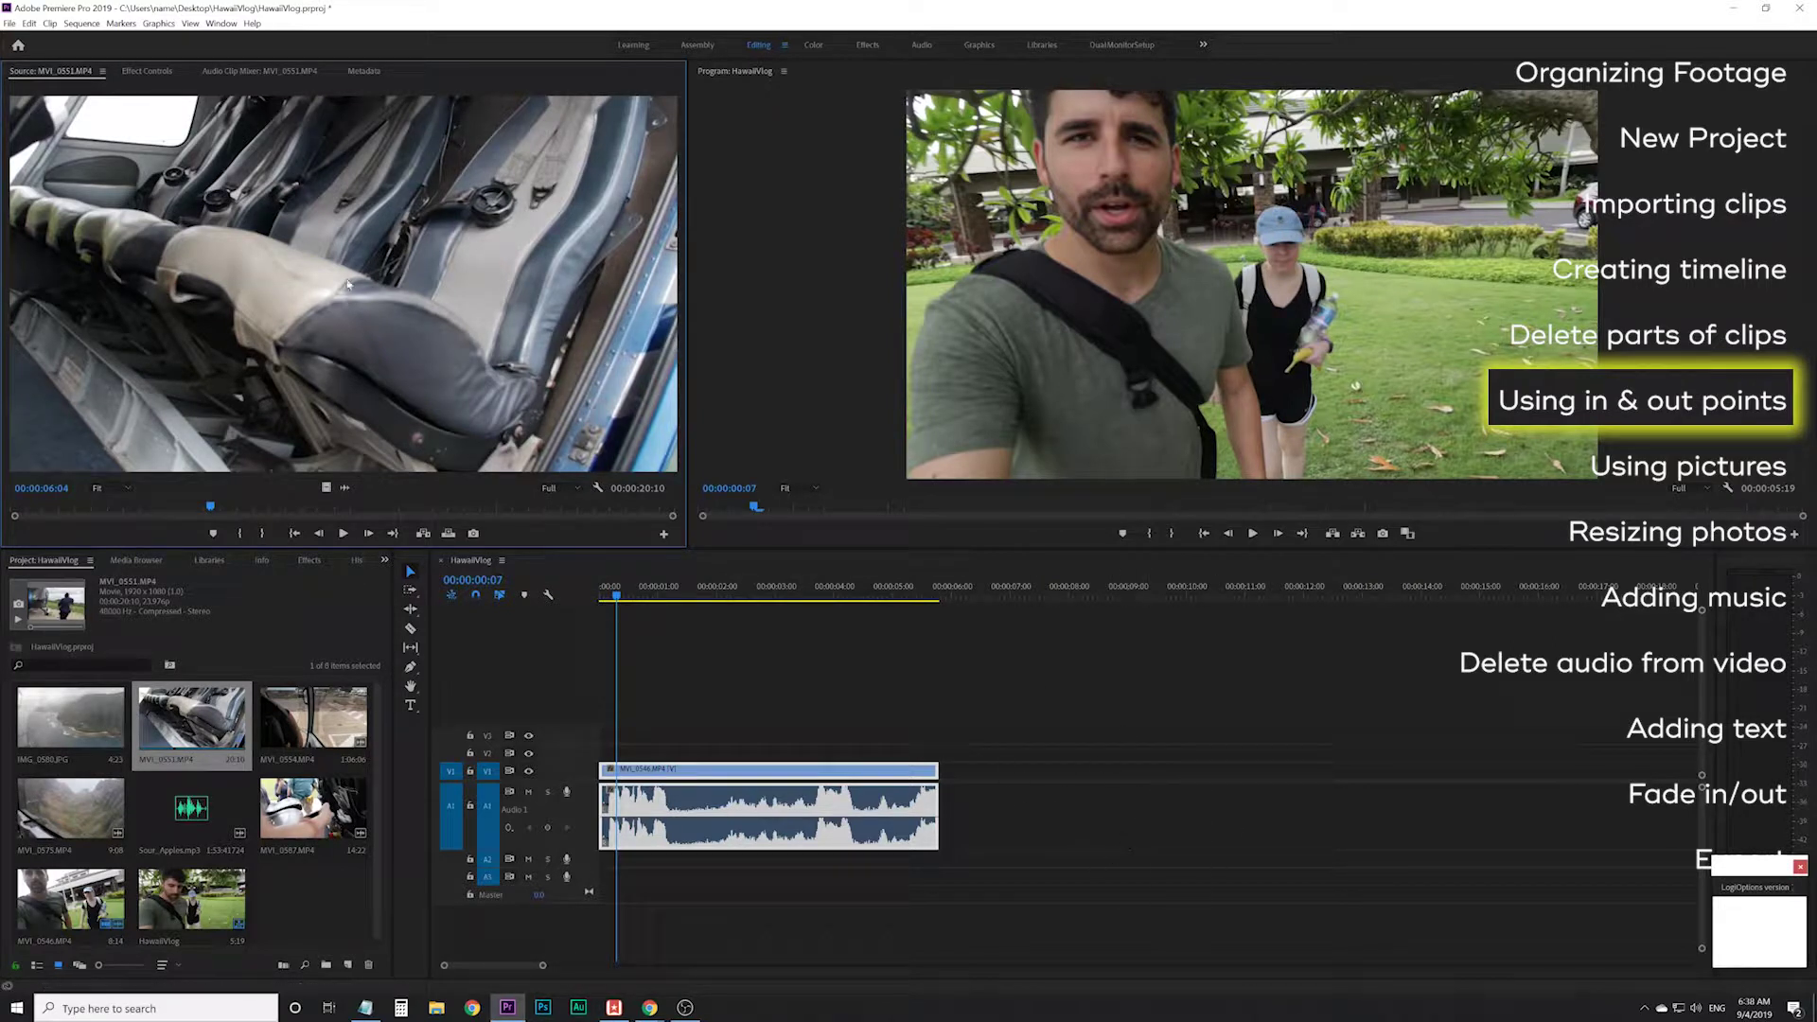
left_click_drag(210, 513, 387, 513)
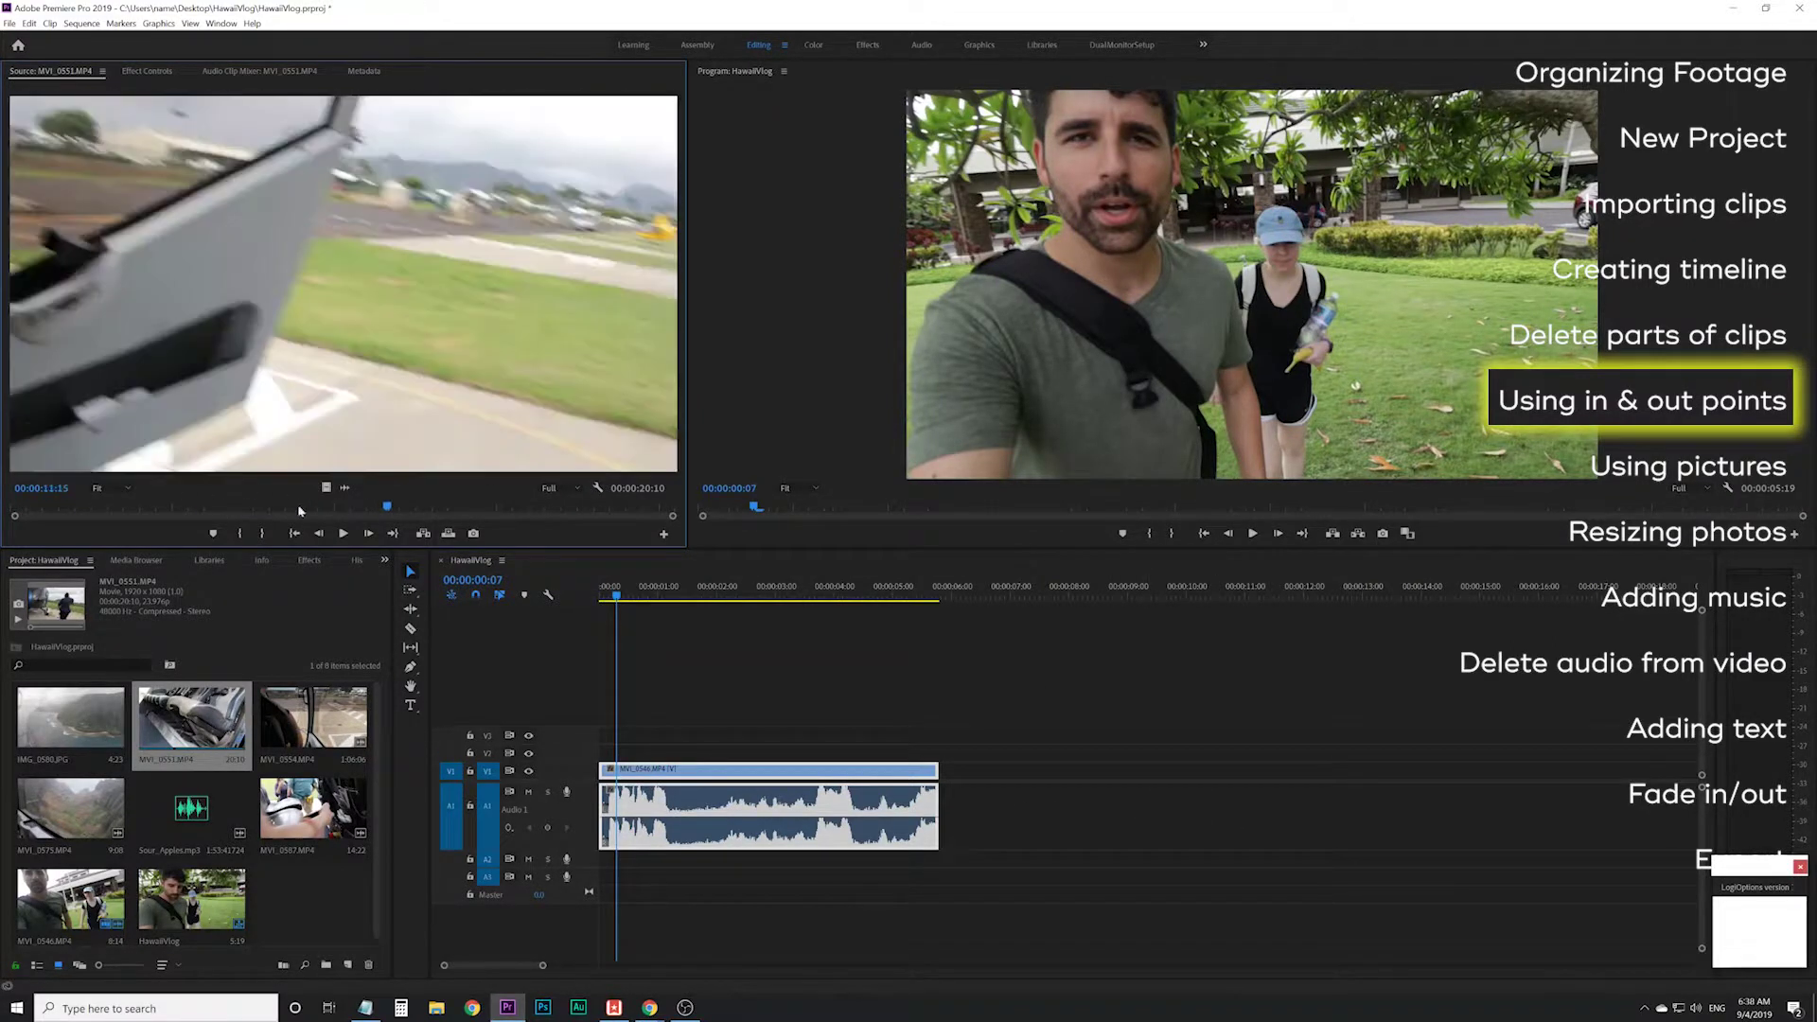
left_click(138, 511)
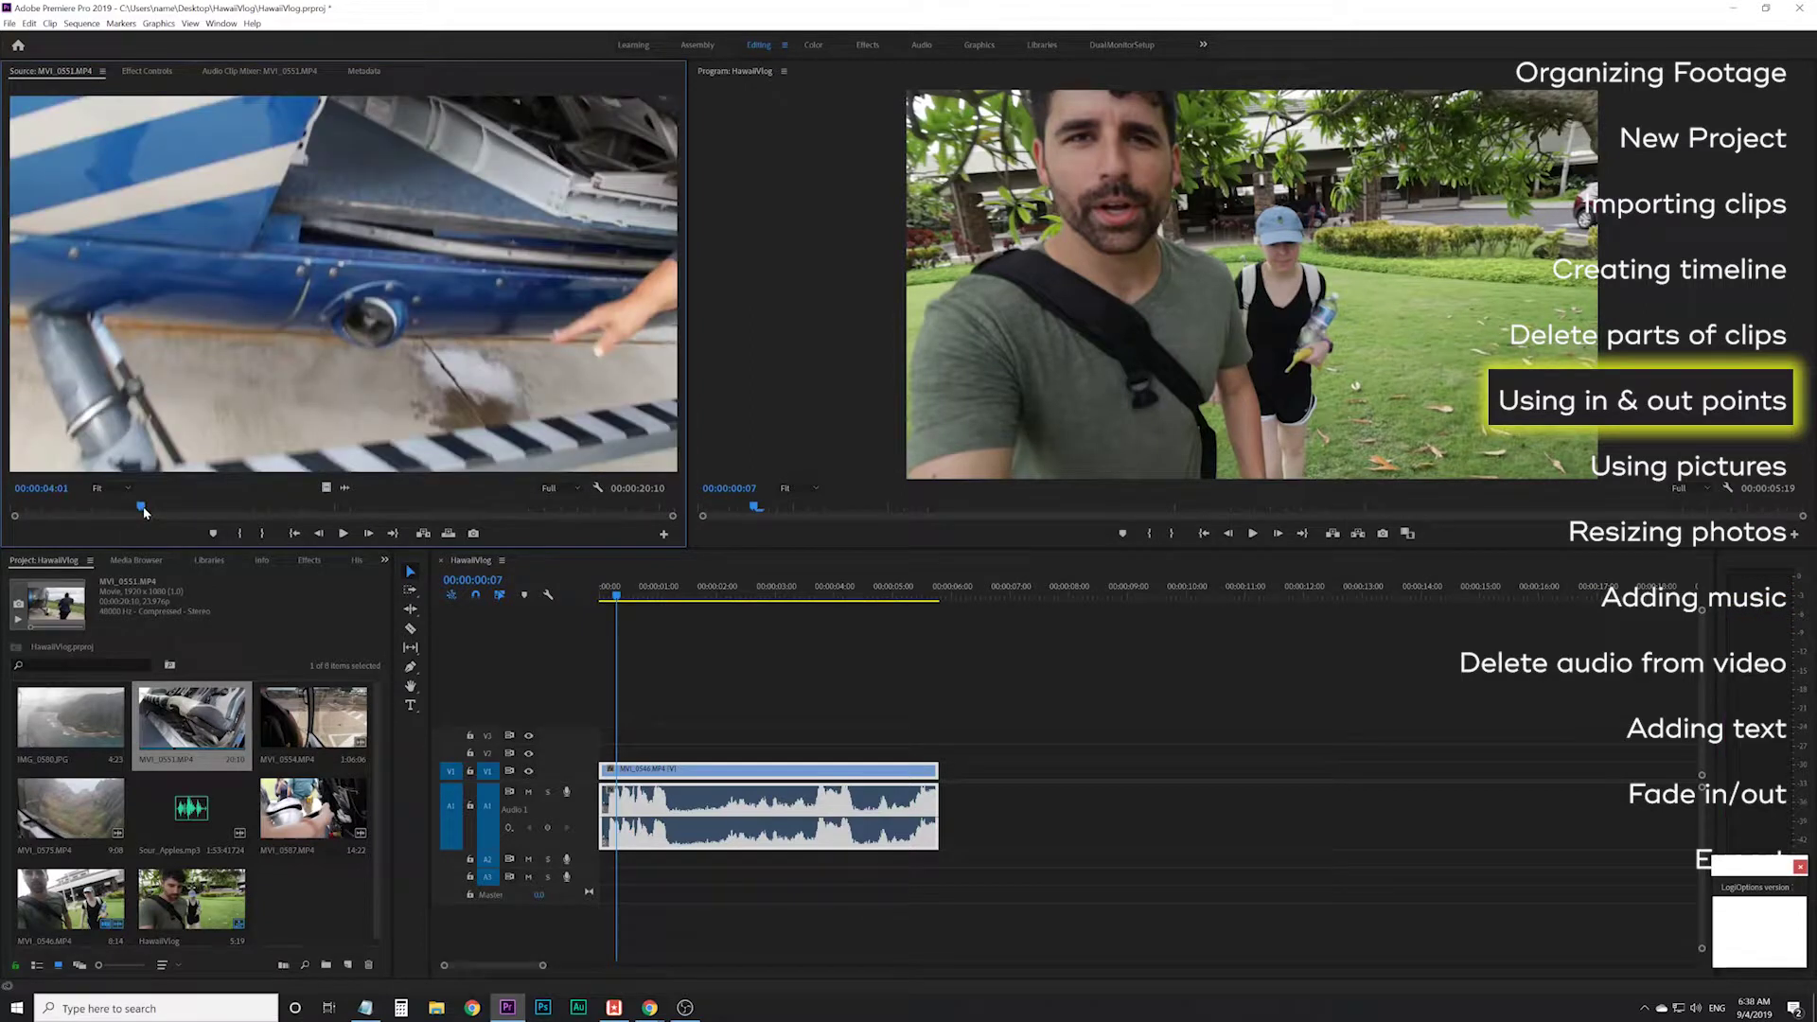
left_click_drag(140, 511, 249, 509)
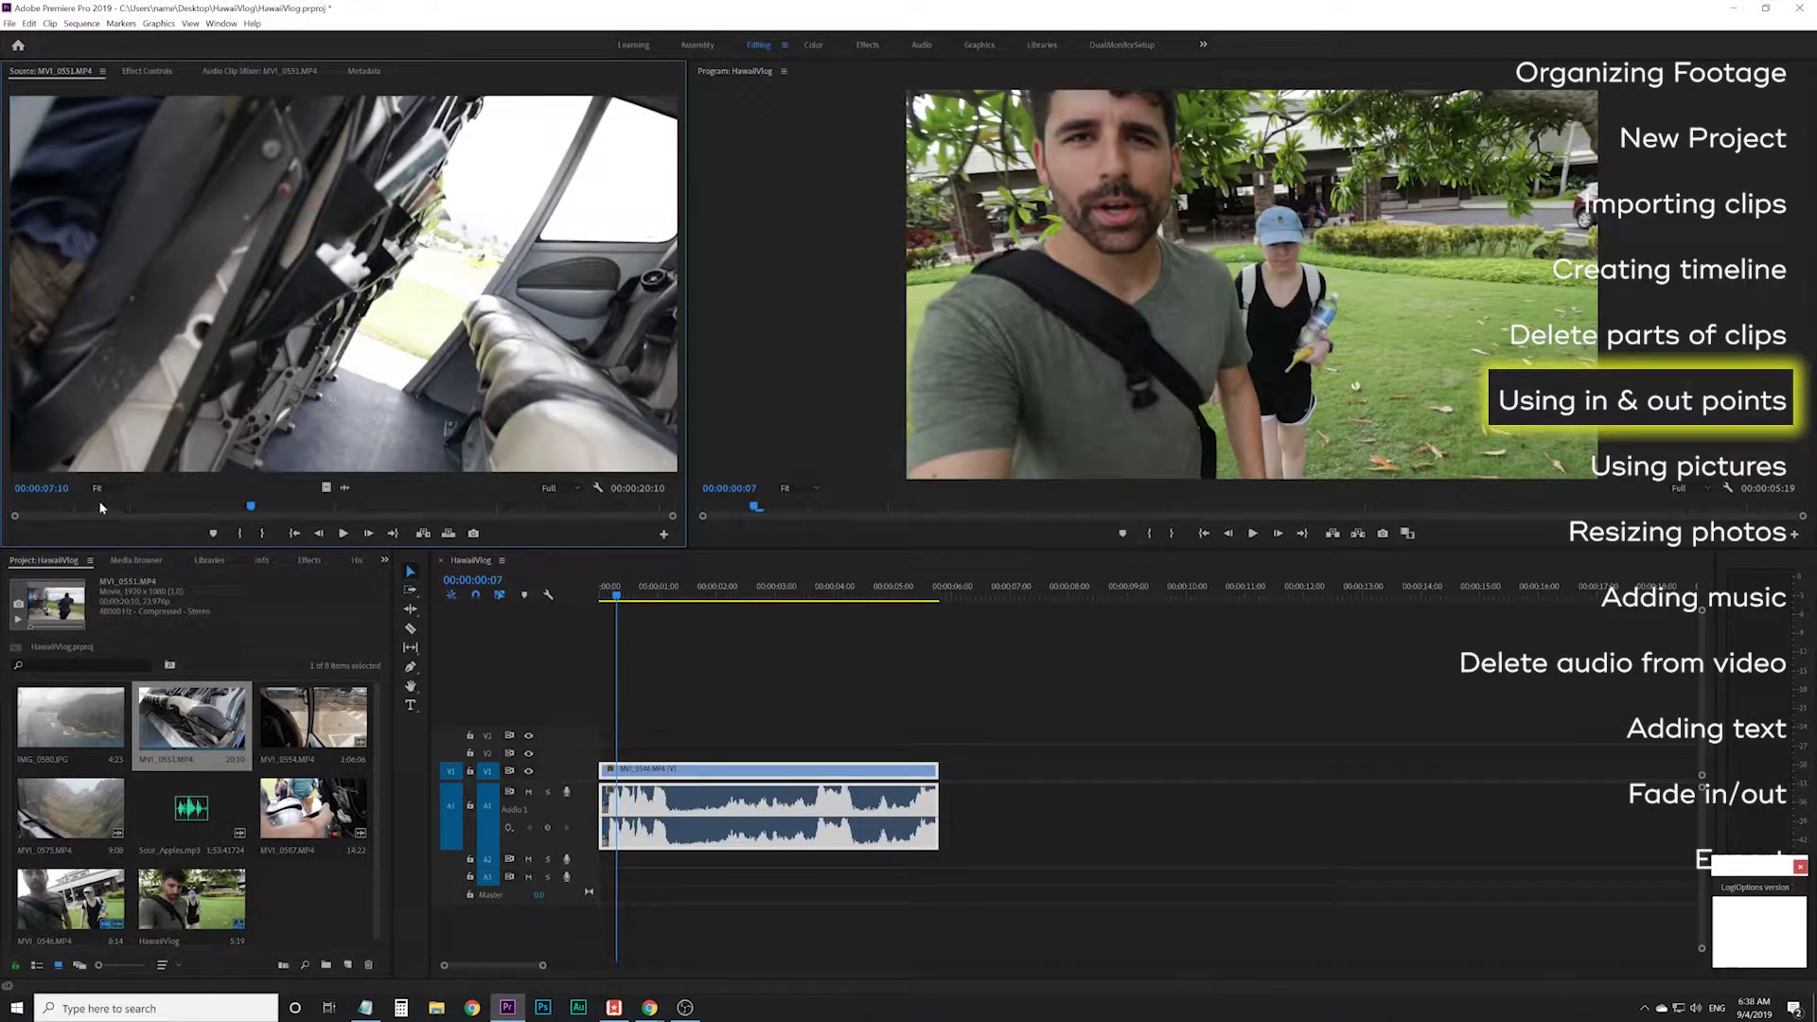
left_click_drag(69, 512, 18, 511)
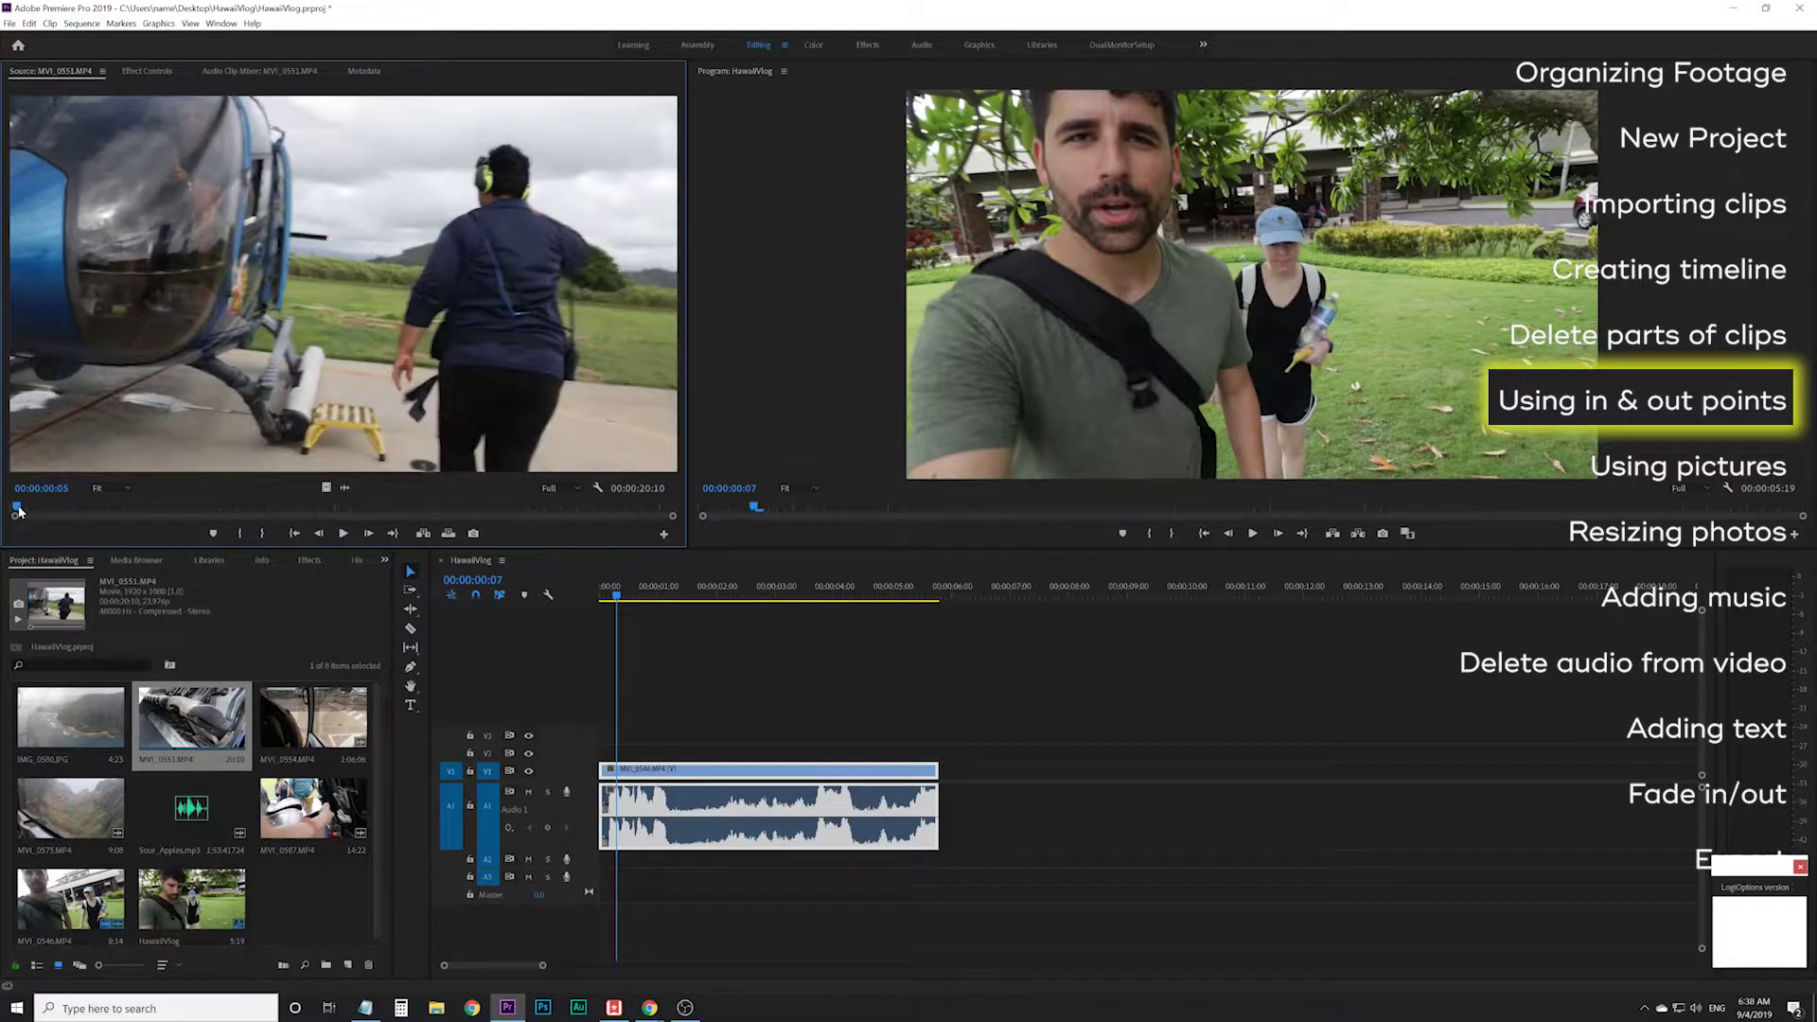
- Play the beginning of MVI_0551.MP4 in the Source Monitor and mark an In point at 00:00:01:06
key("space")
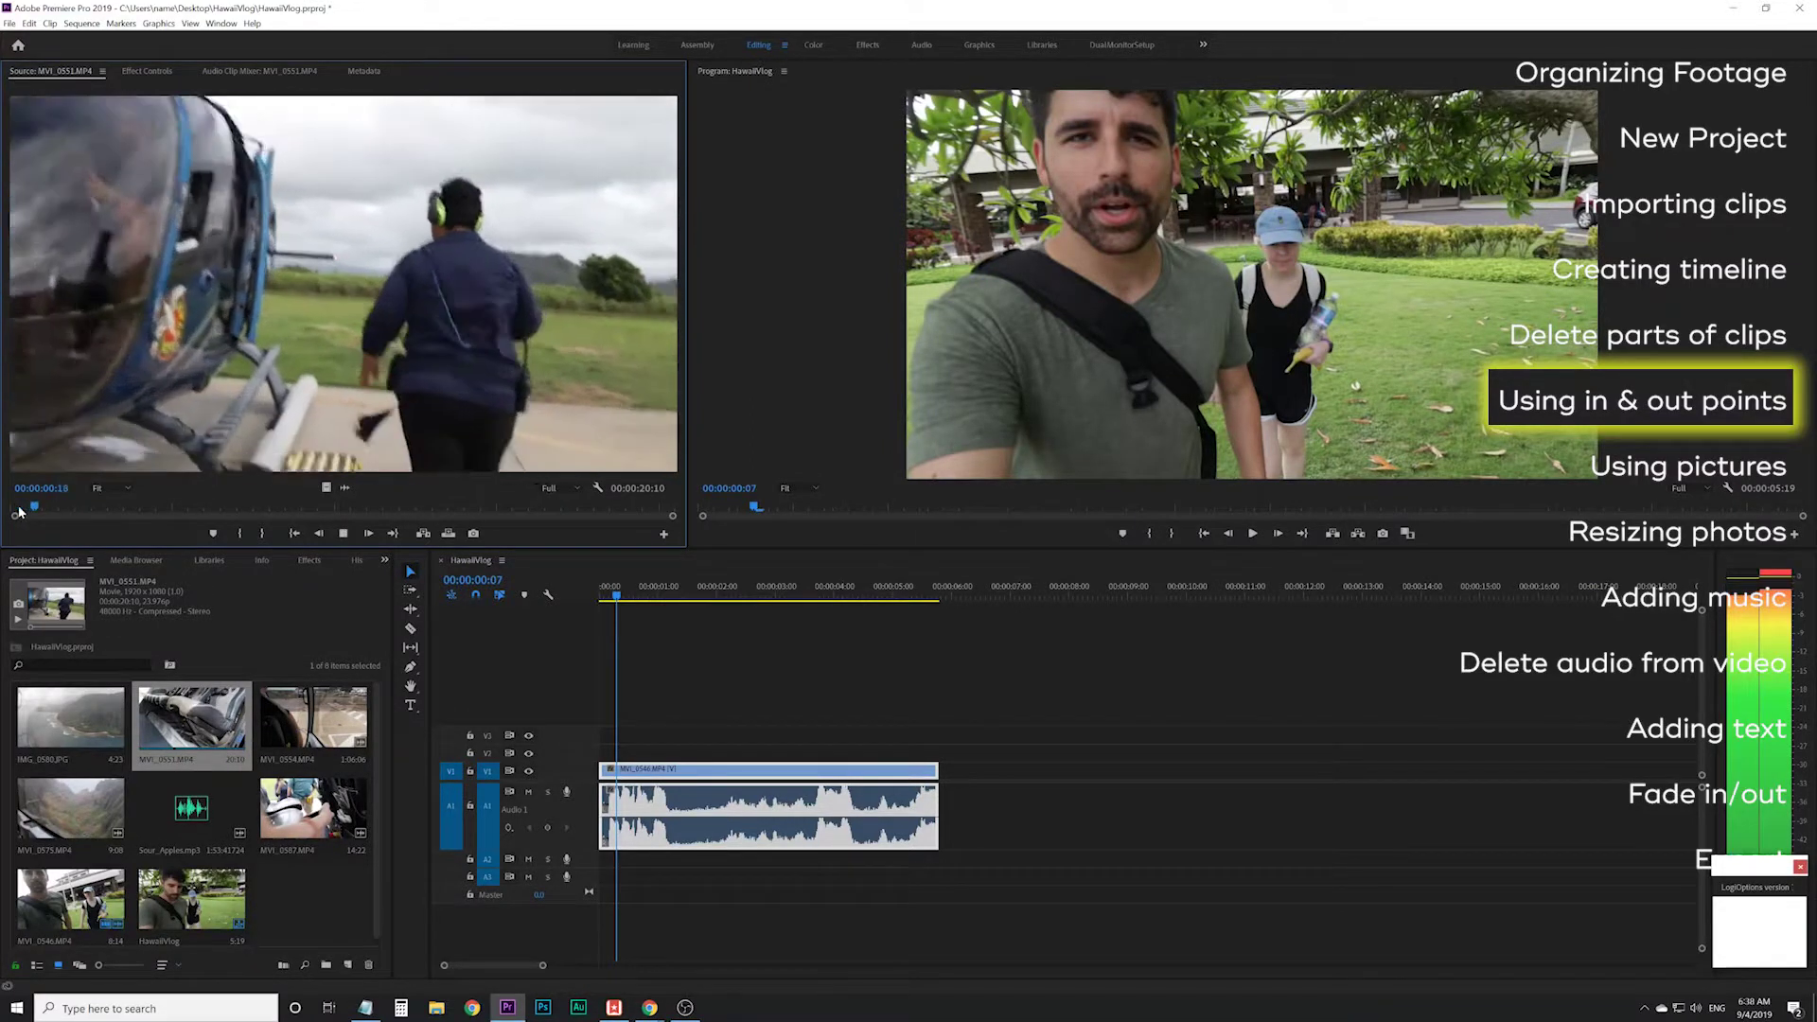
key("space")
left_click_drag(78, 512, 52, 508)
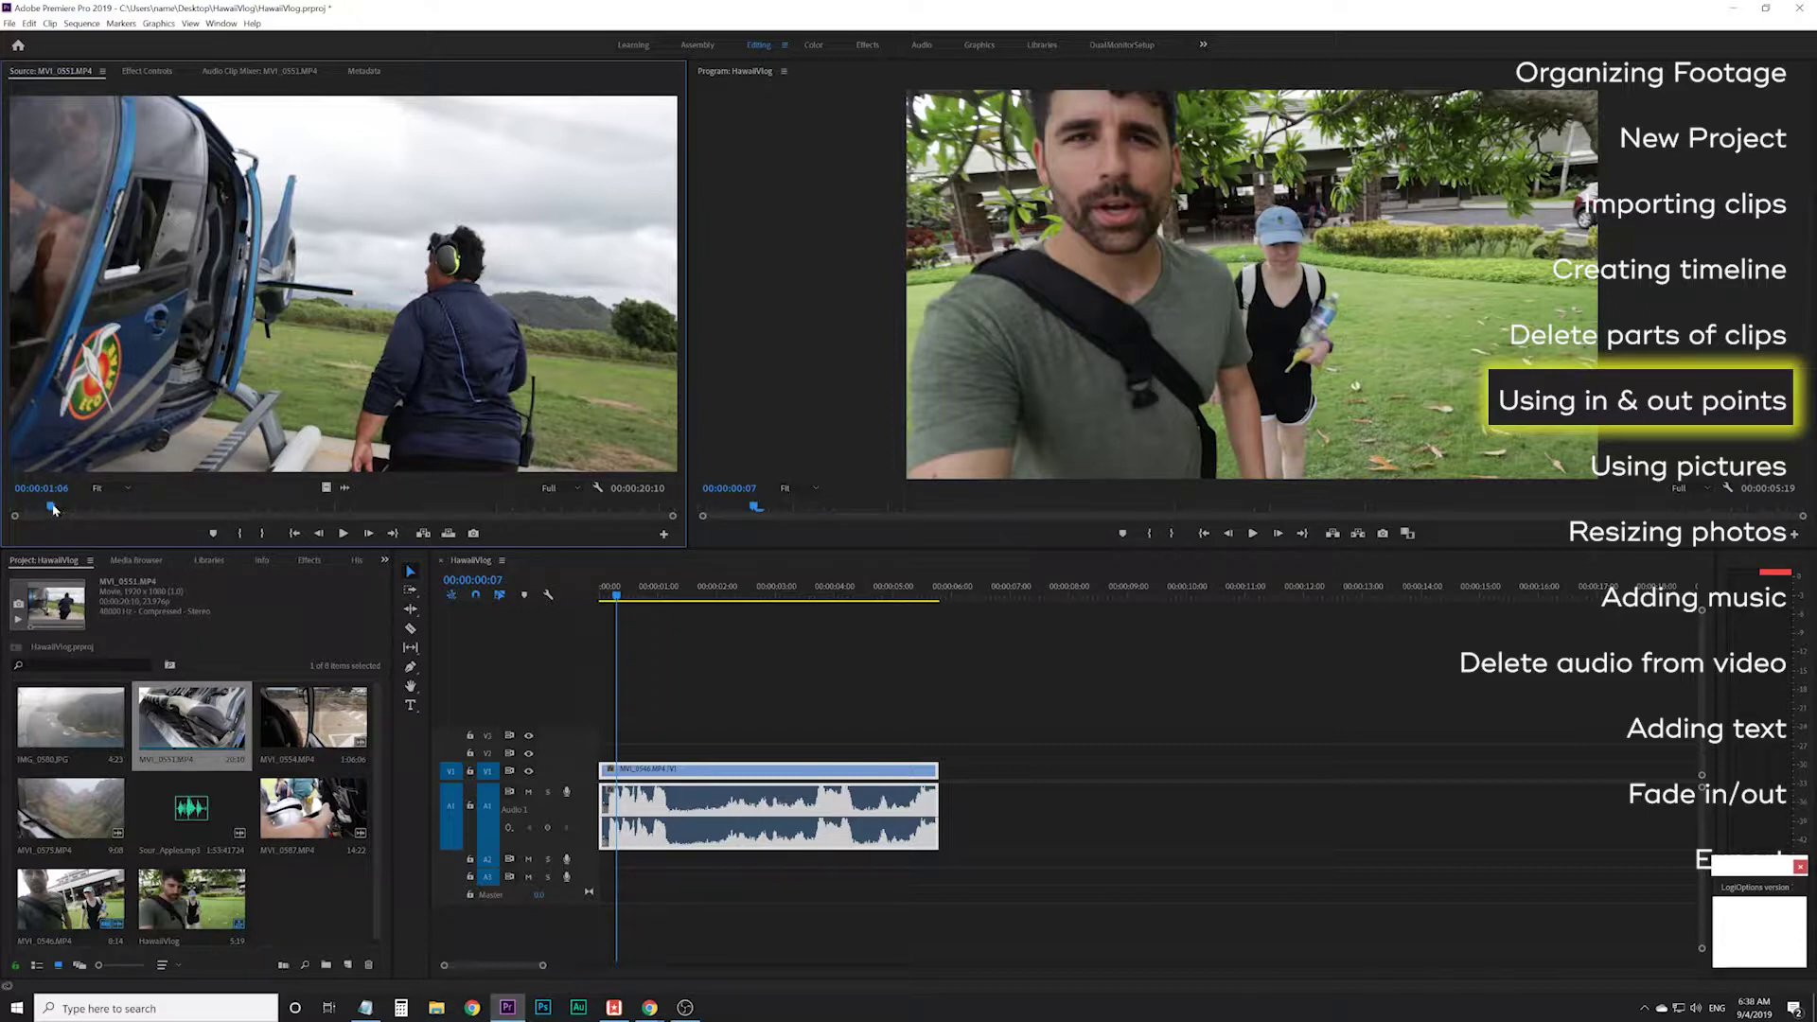
key("i")
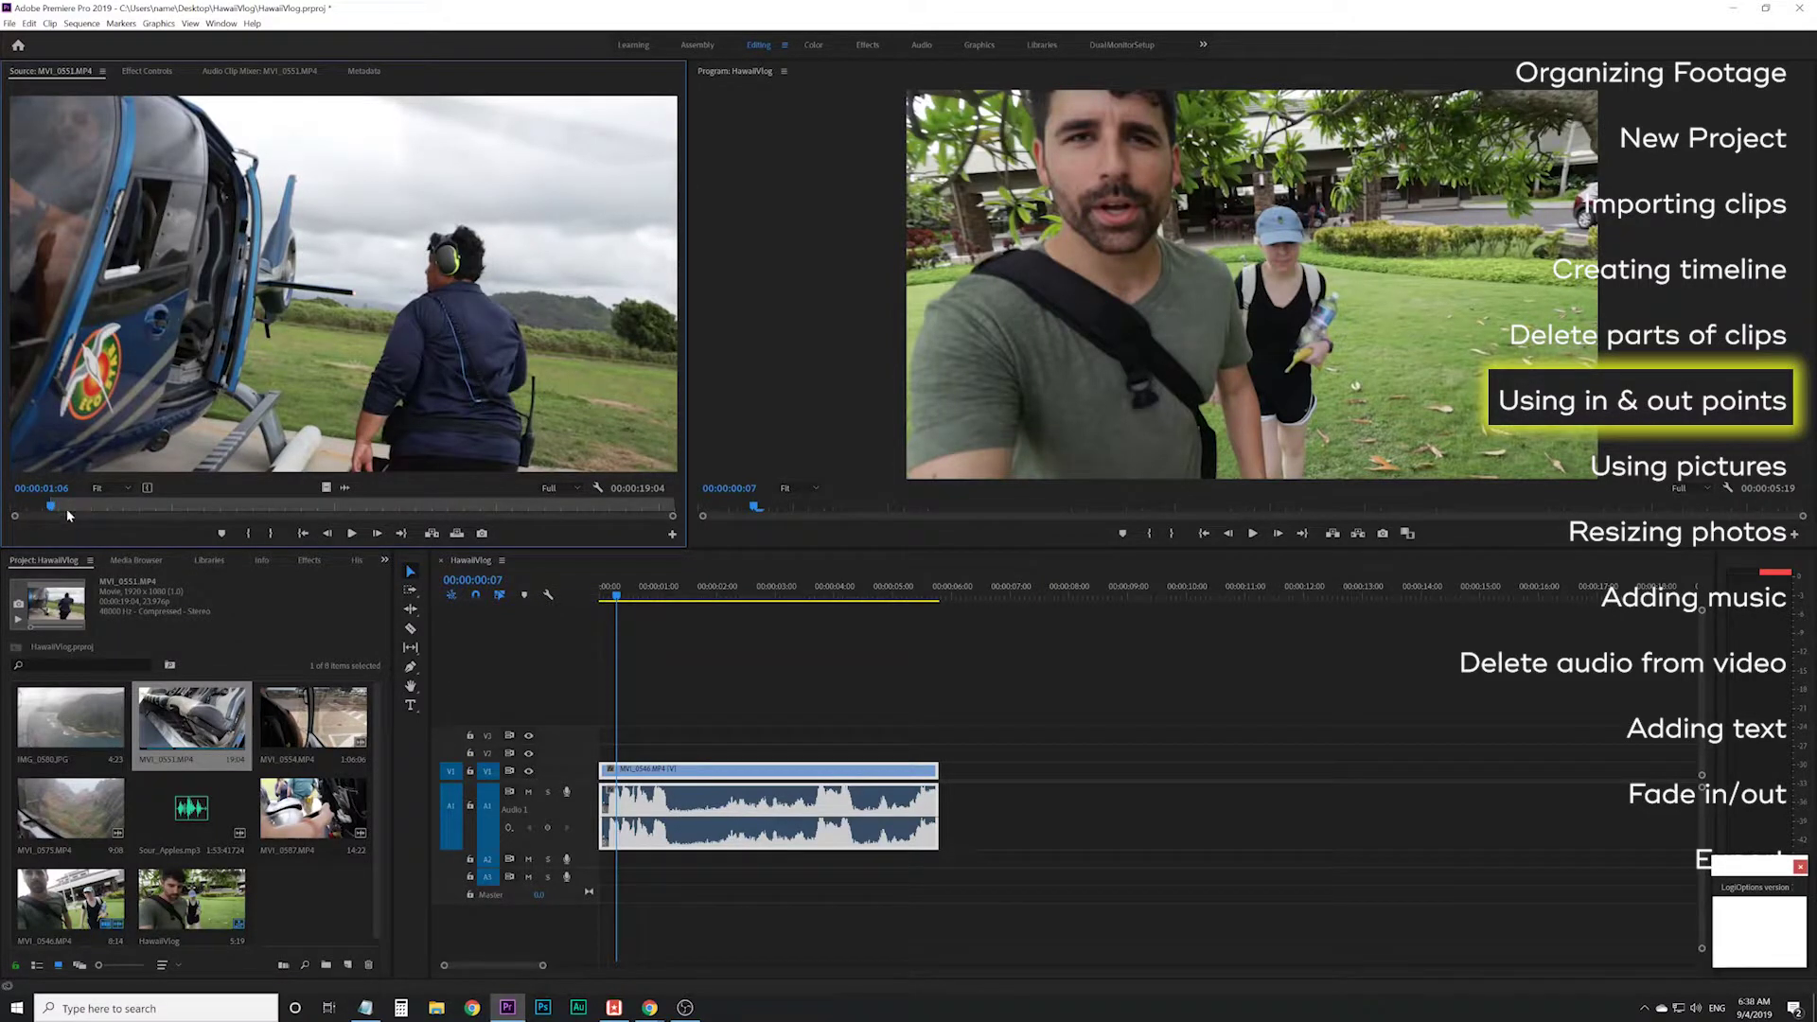
- Play MVI_0551.MP4 onward in the Source Monitor and mark an Out point at 00:00:13:02
left_click(352, 533)
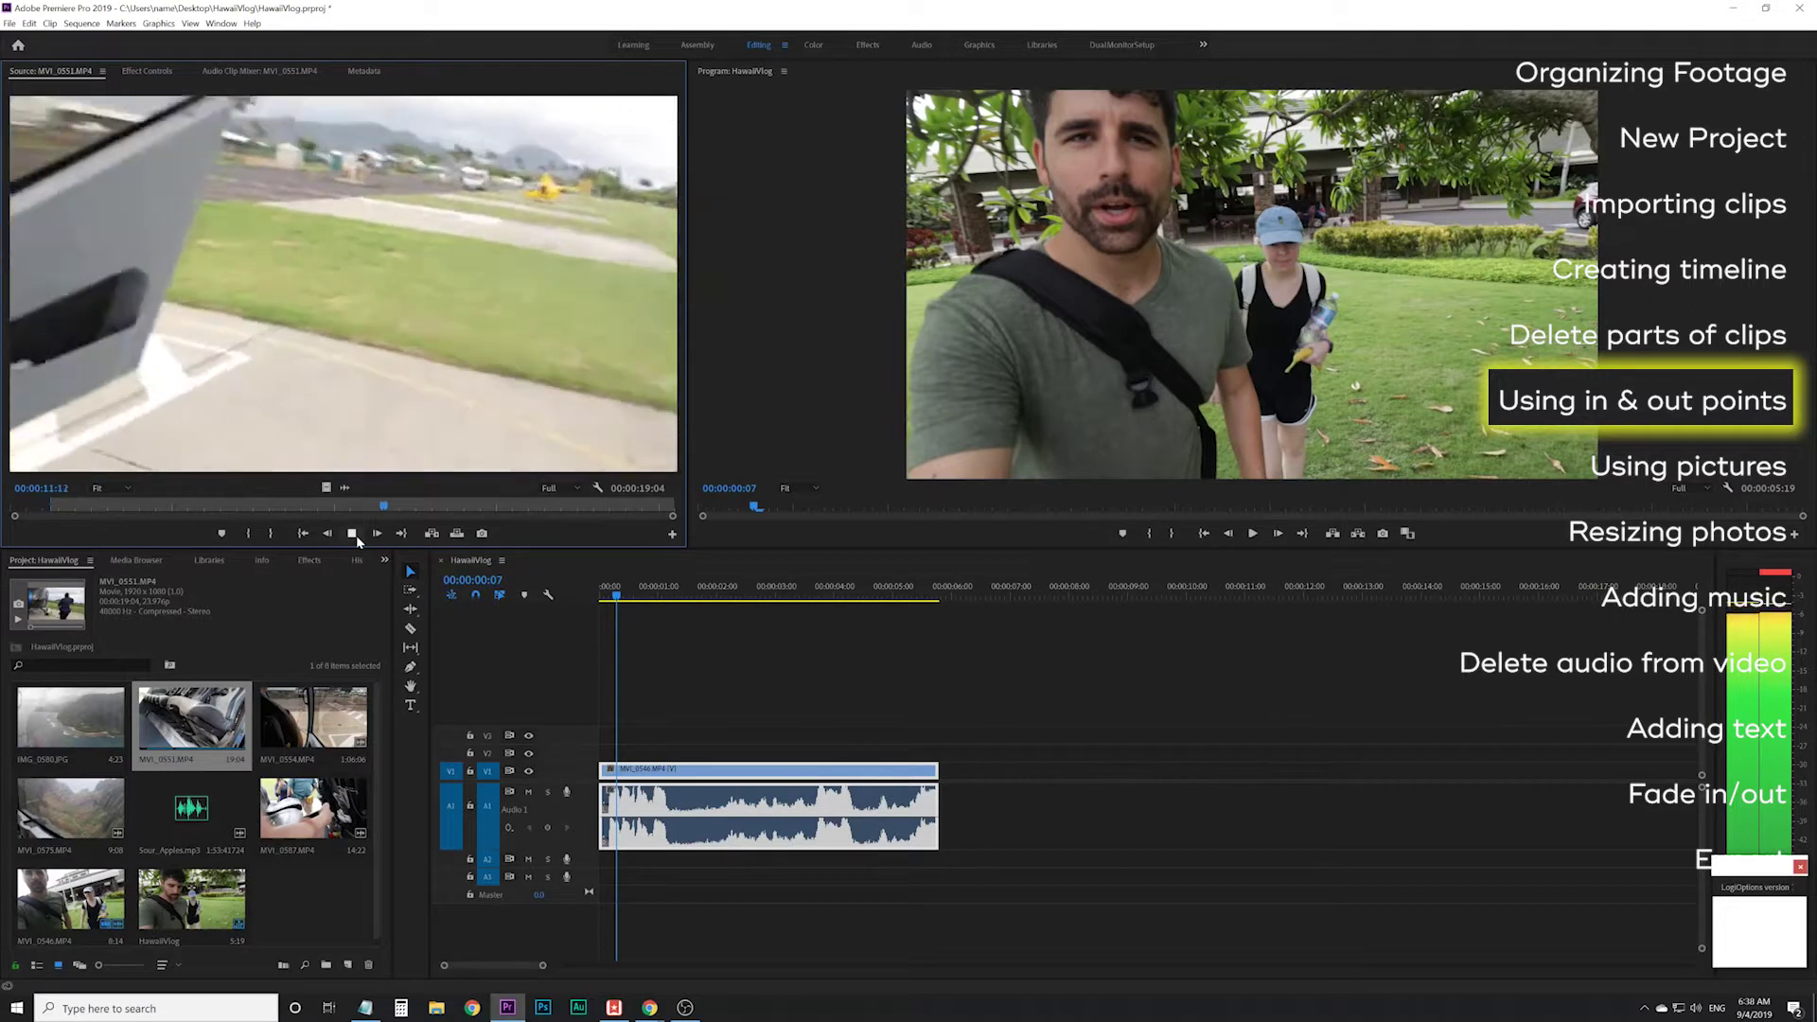
left_click(354, 534)
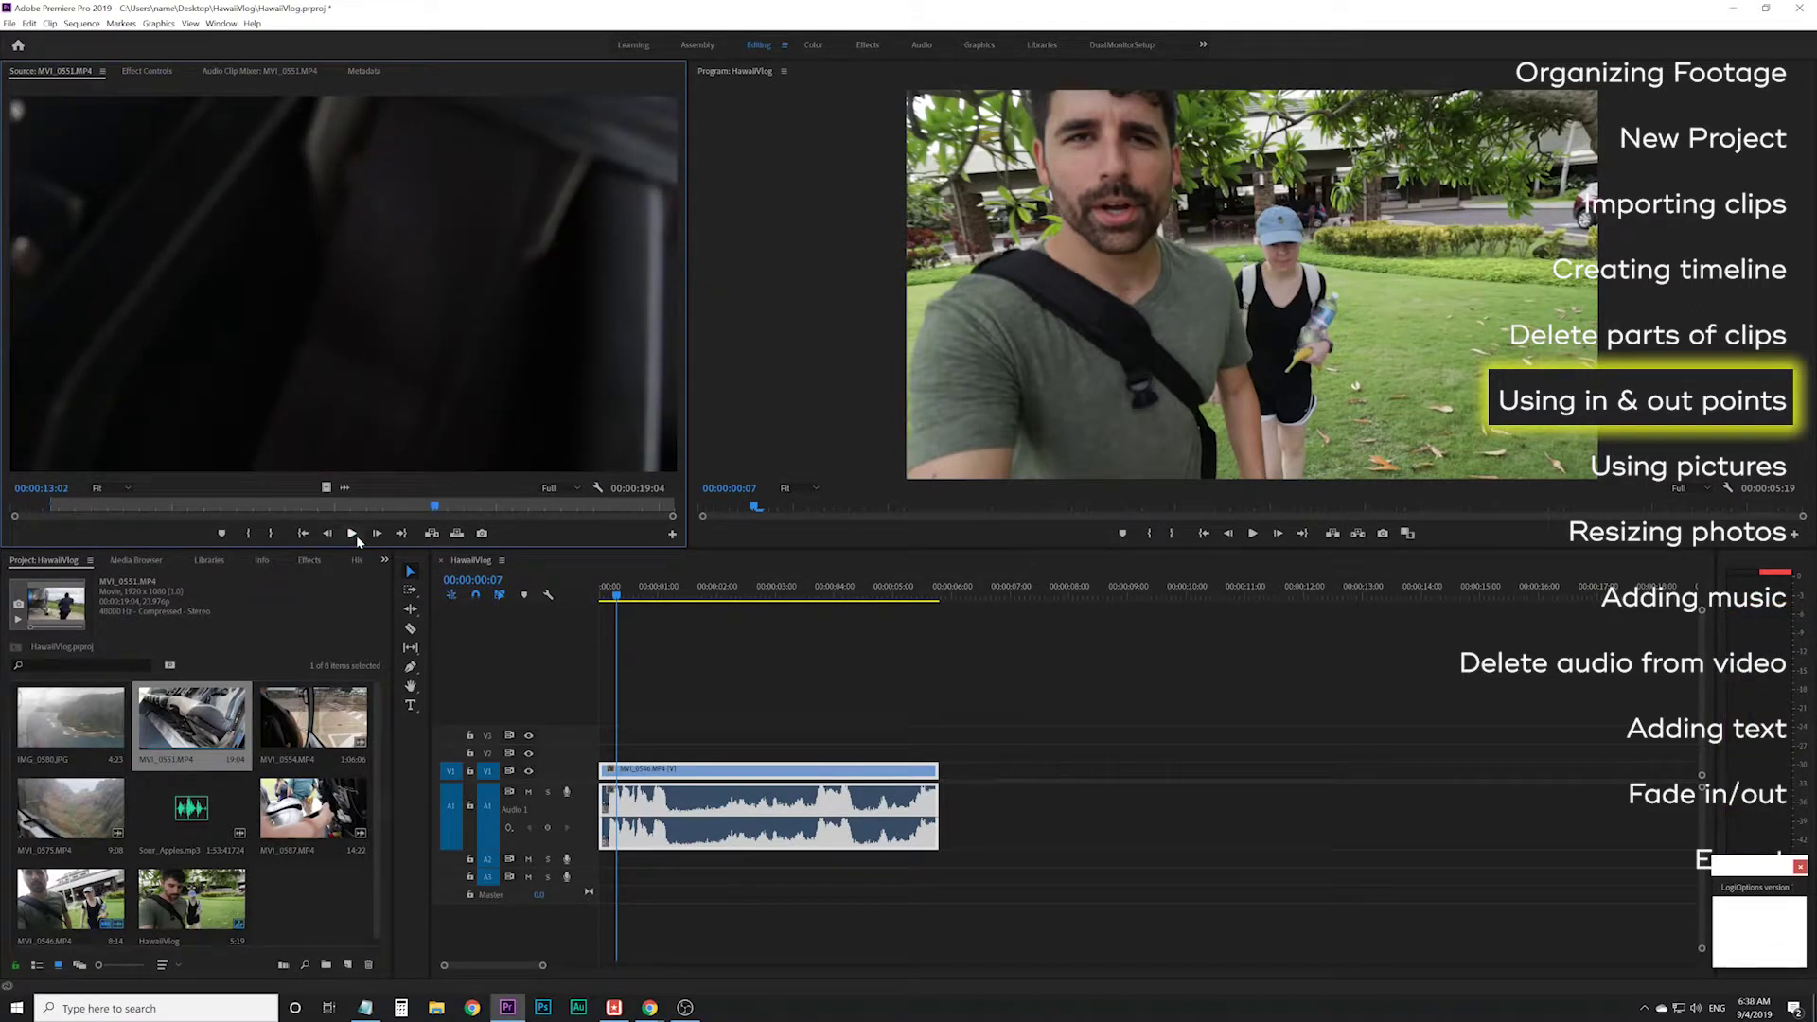
key("o")
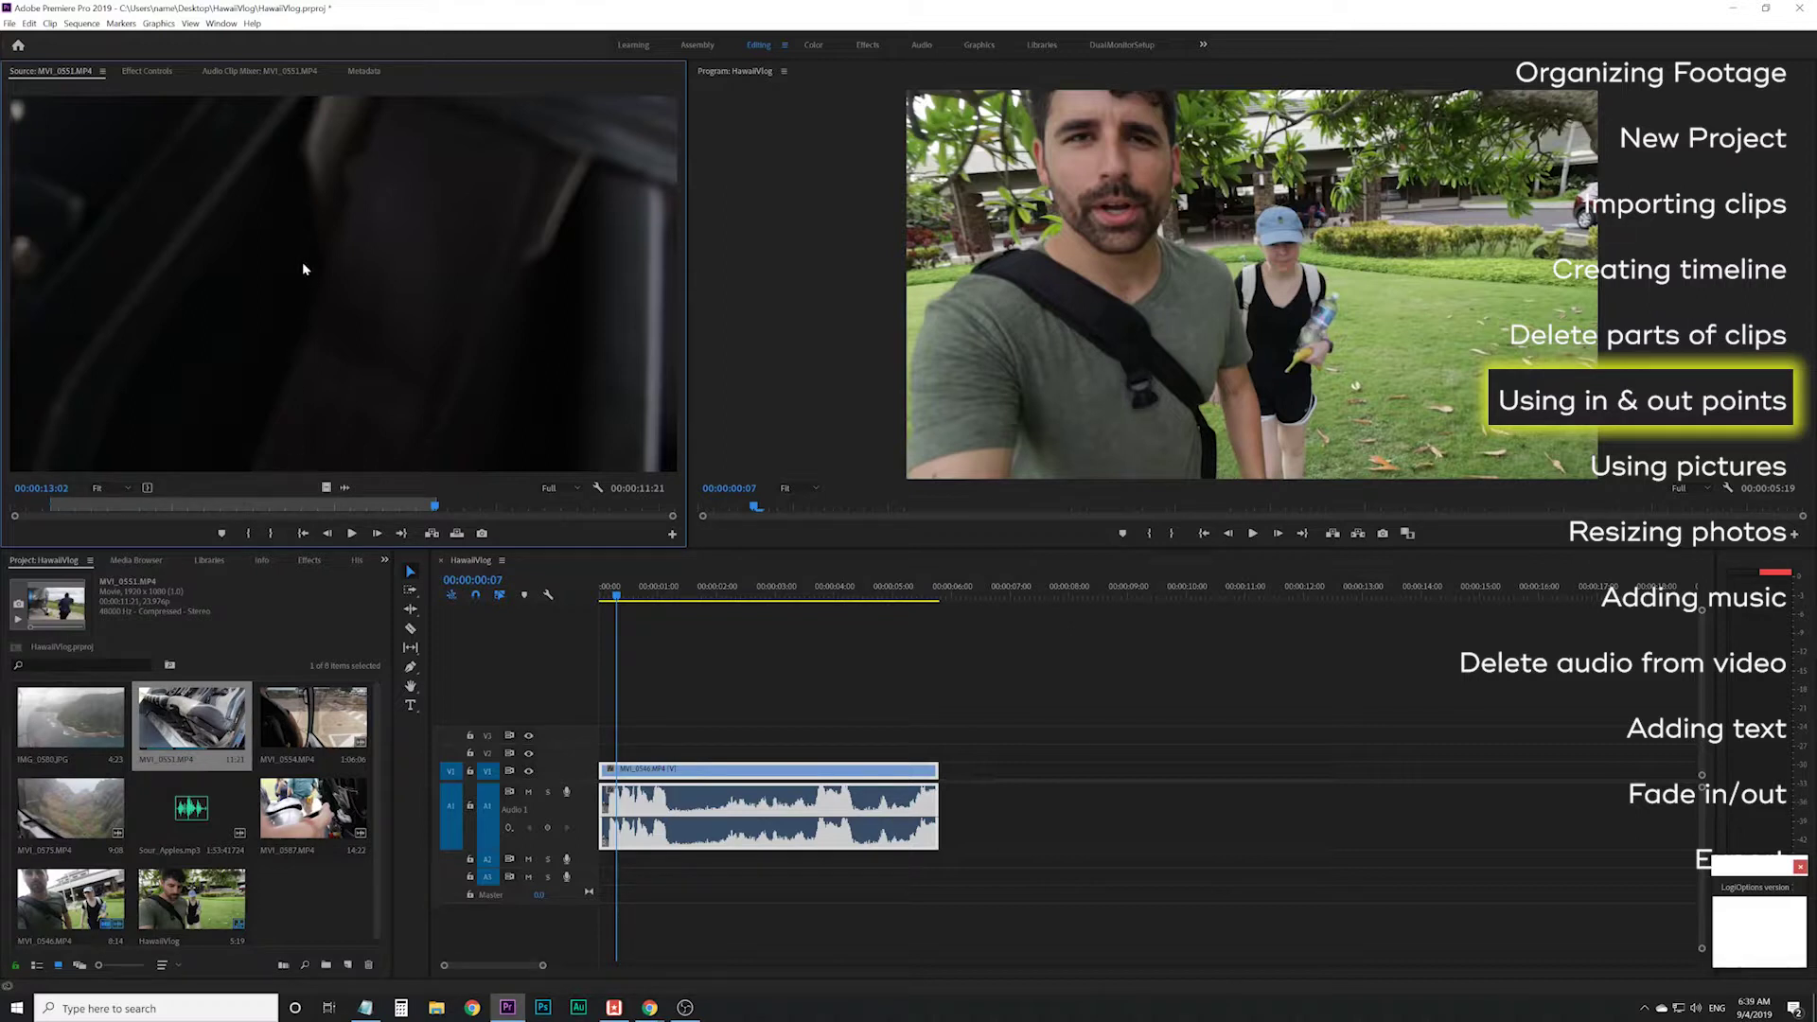
- Add the marked portion of MVI_0551.MP4 to the sequence directly after the MVI_0546.MP4 clip, play across the join and select the added clip
left_click_drag(685, 603, 944, 688)
left_click(889, 594)
left_click_drag(897, 593, 880, 594)
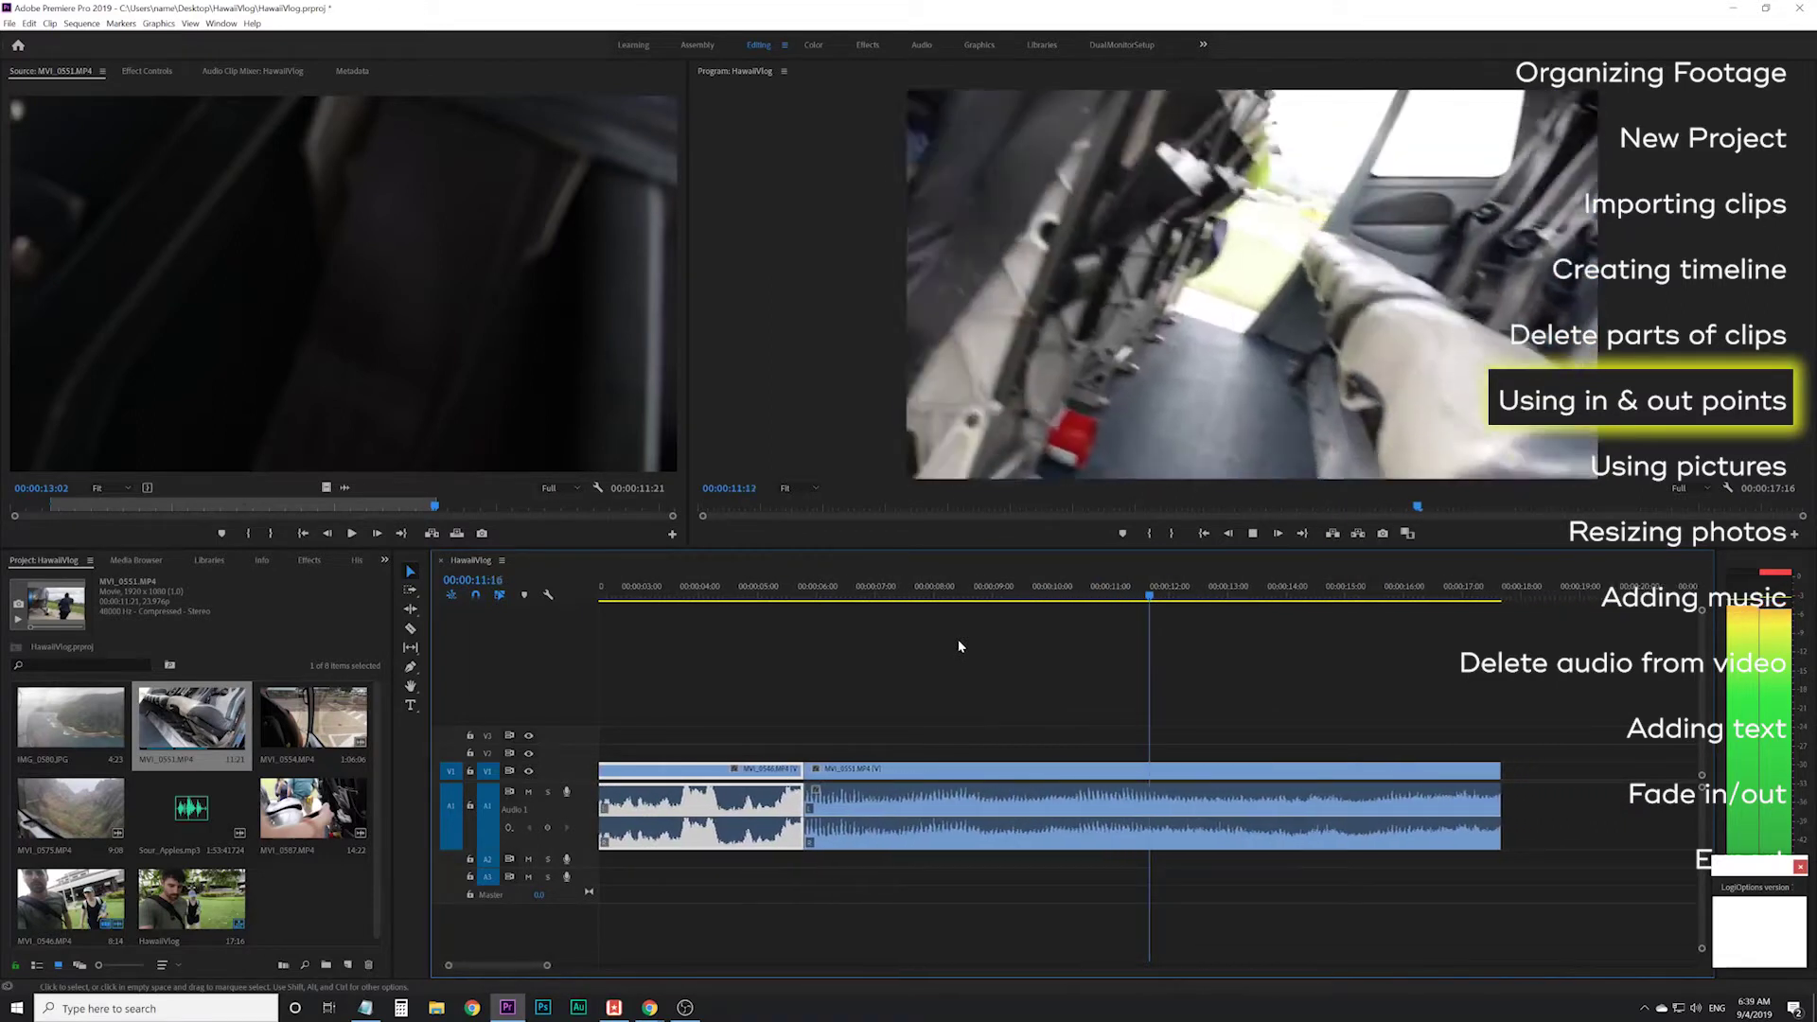
left_click(958, 771)
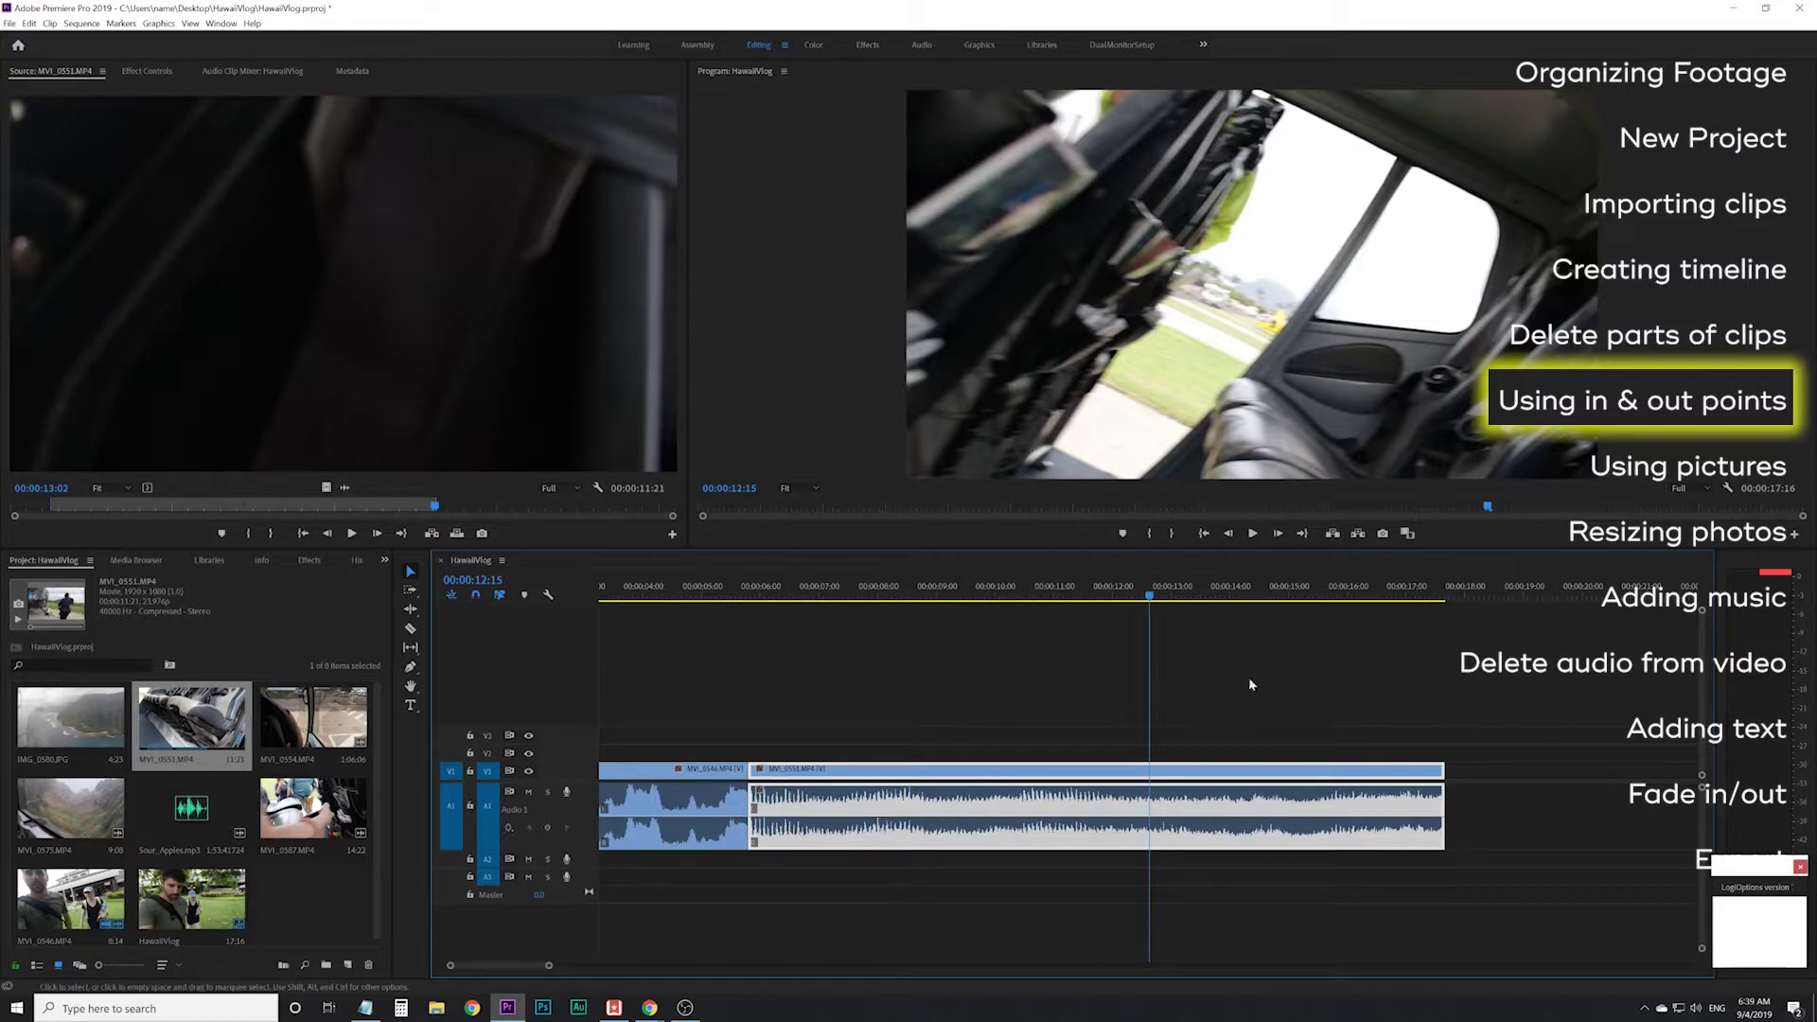
- Cut the MVI_0551.MP4 clip in the sequence at 00:00:09:10 and 00:00:12:22 with the Razor tool, and return to the Selection tool
left_click(412, 629)
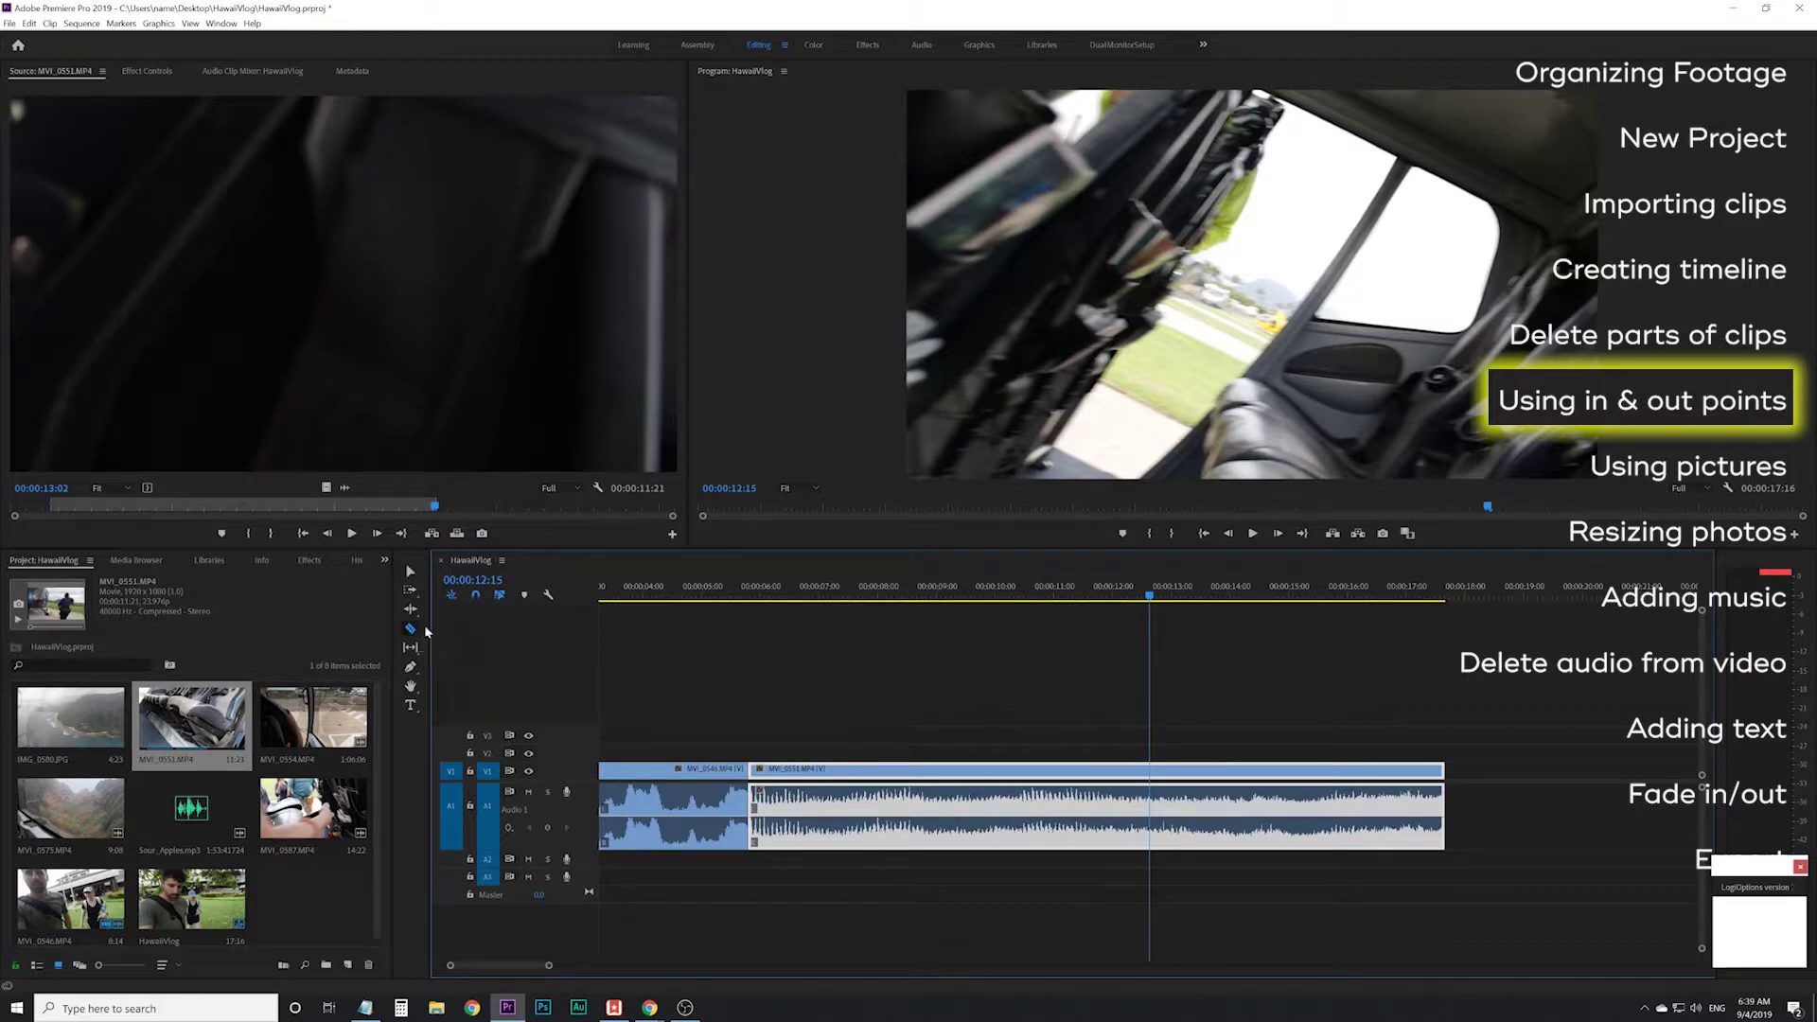
left_click(962, 592)
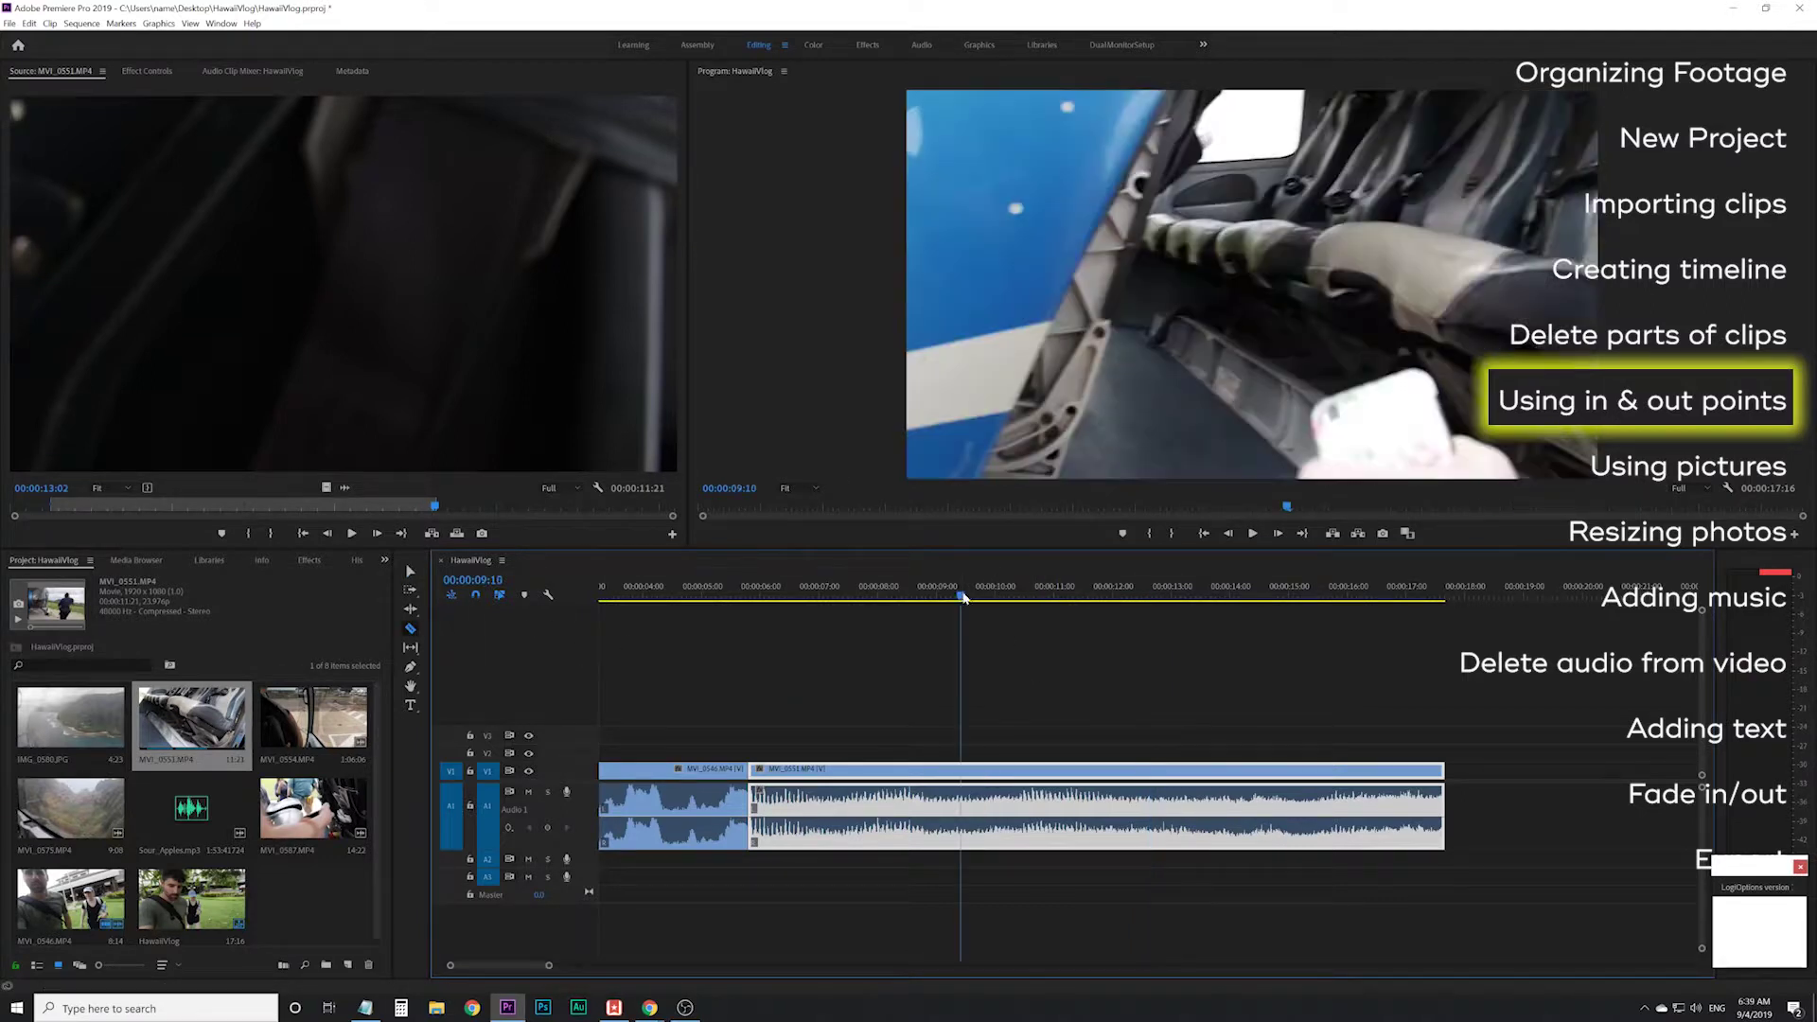
left_click(962, 771)
left_click_drag(965, 588, 1169, 602)
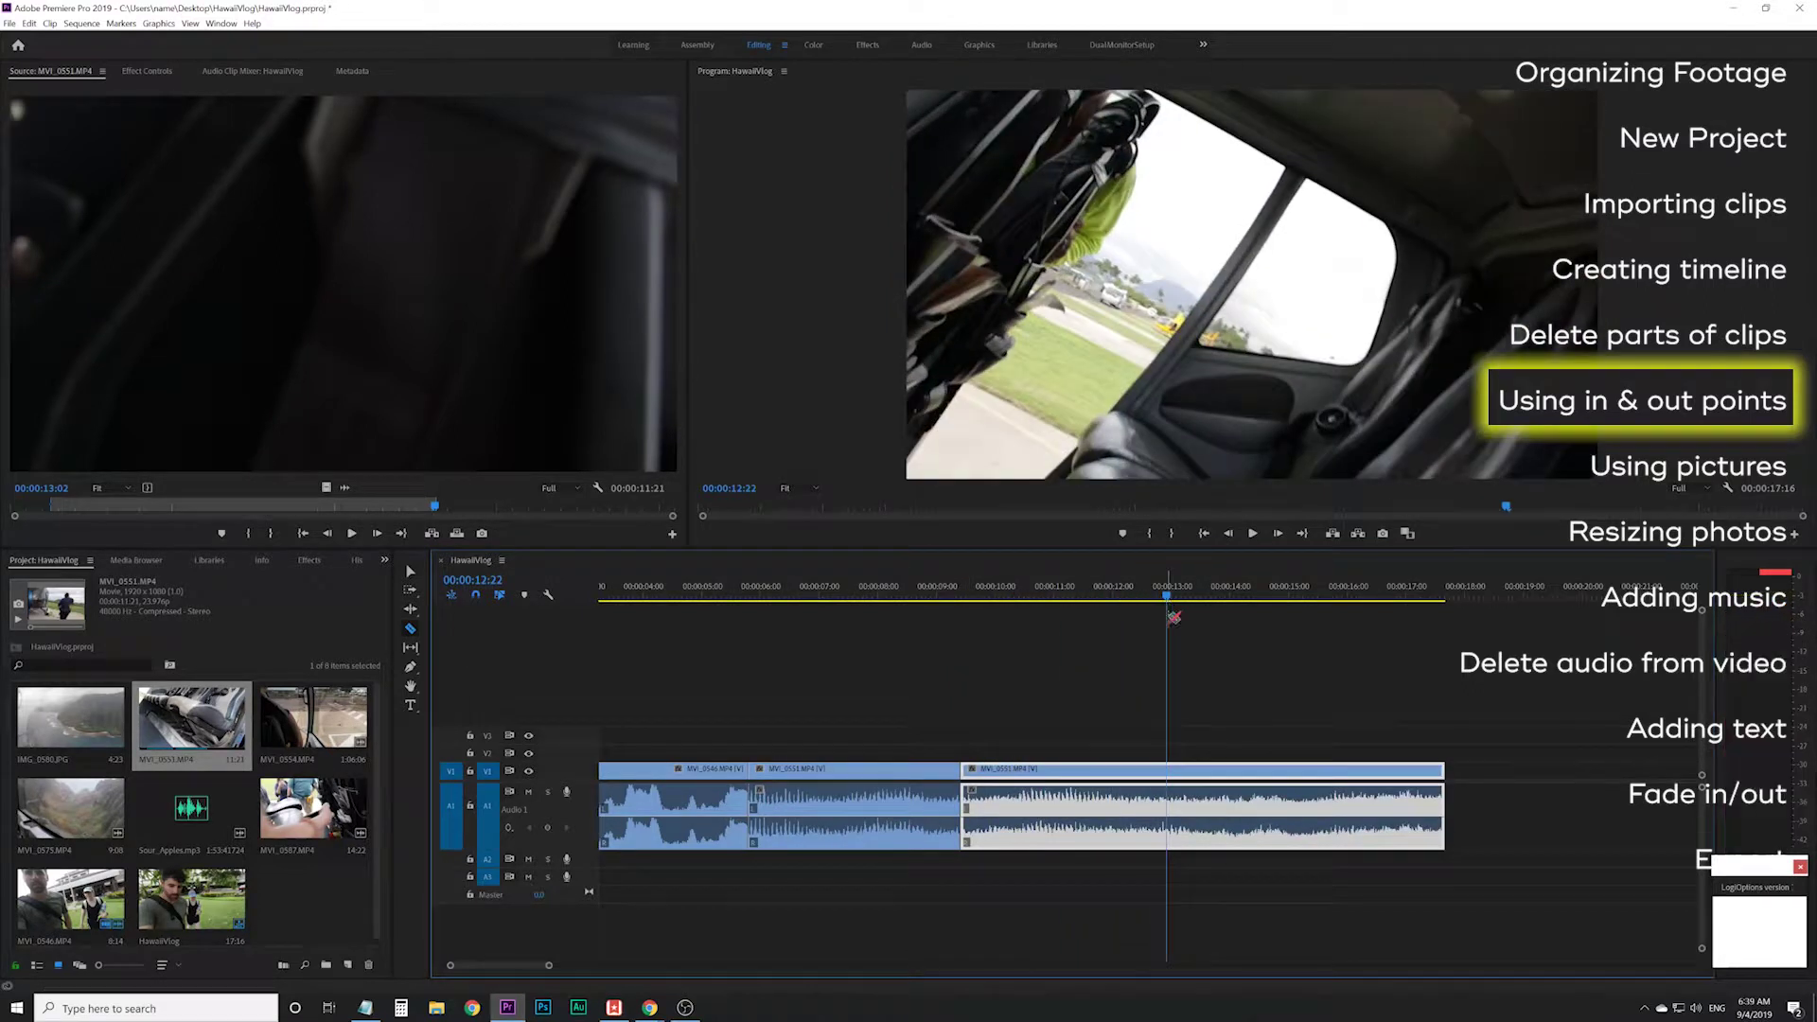
left_click(1167, 771)
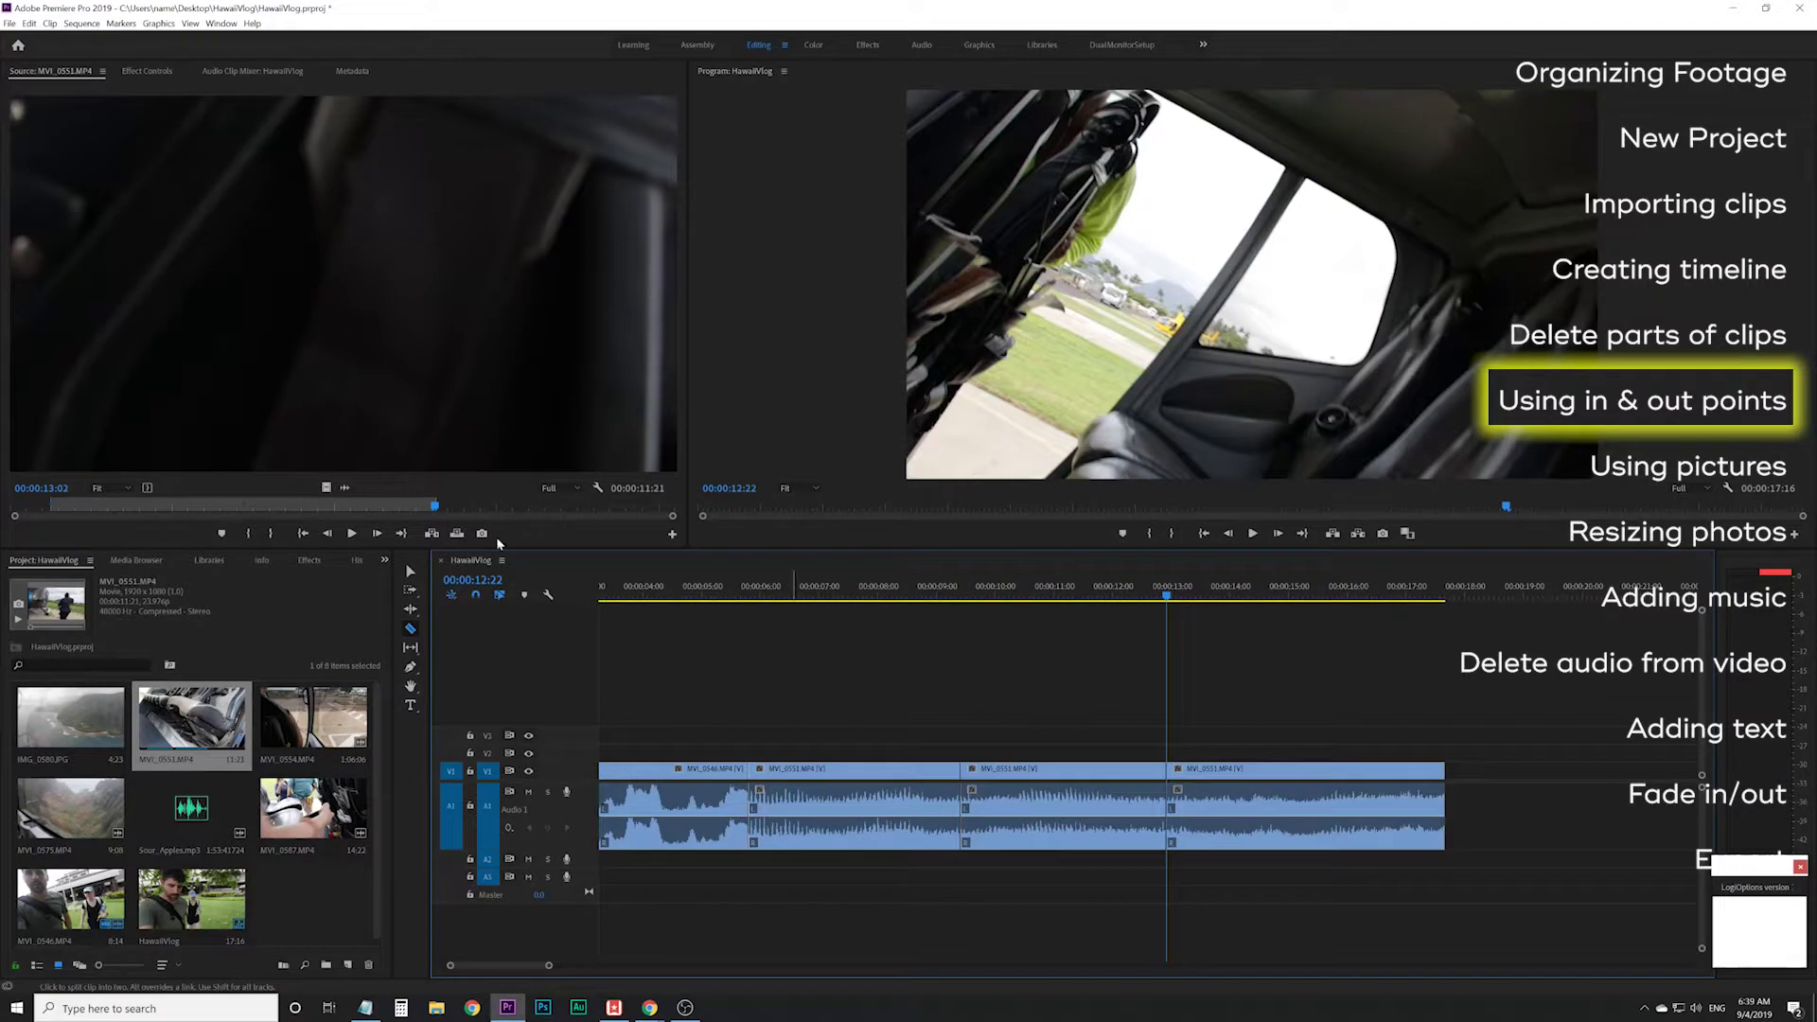
left_click(411, 572)
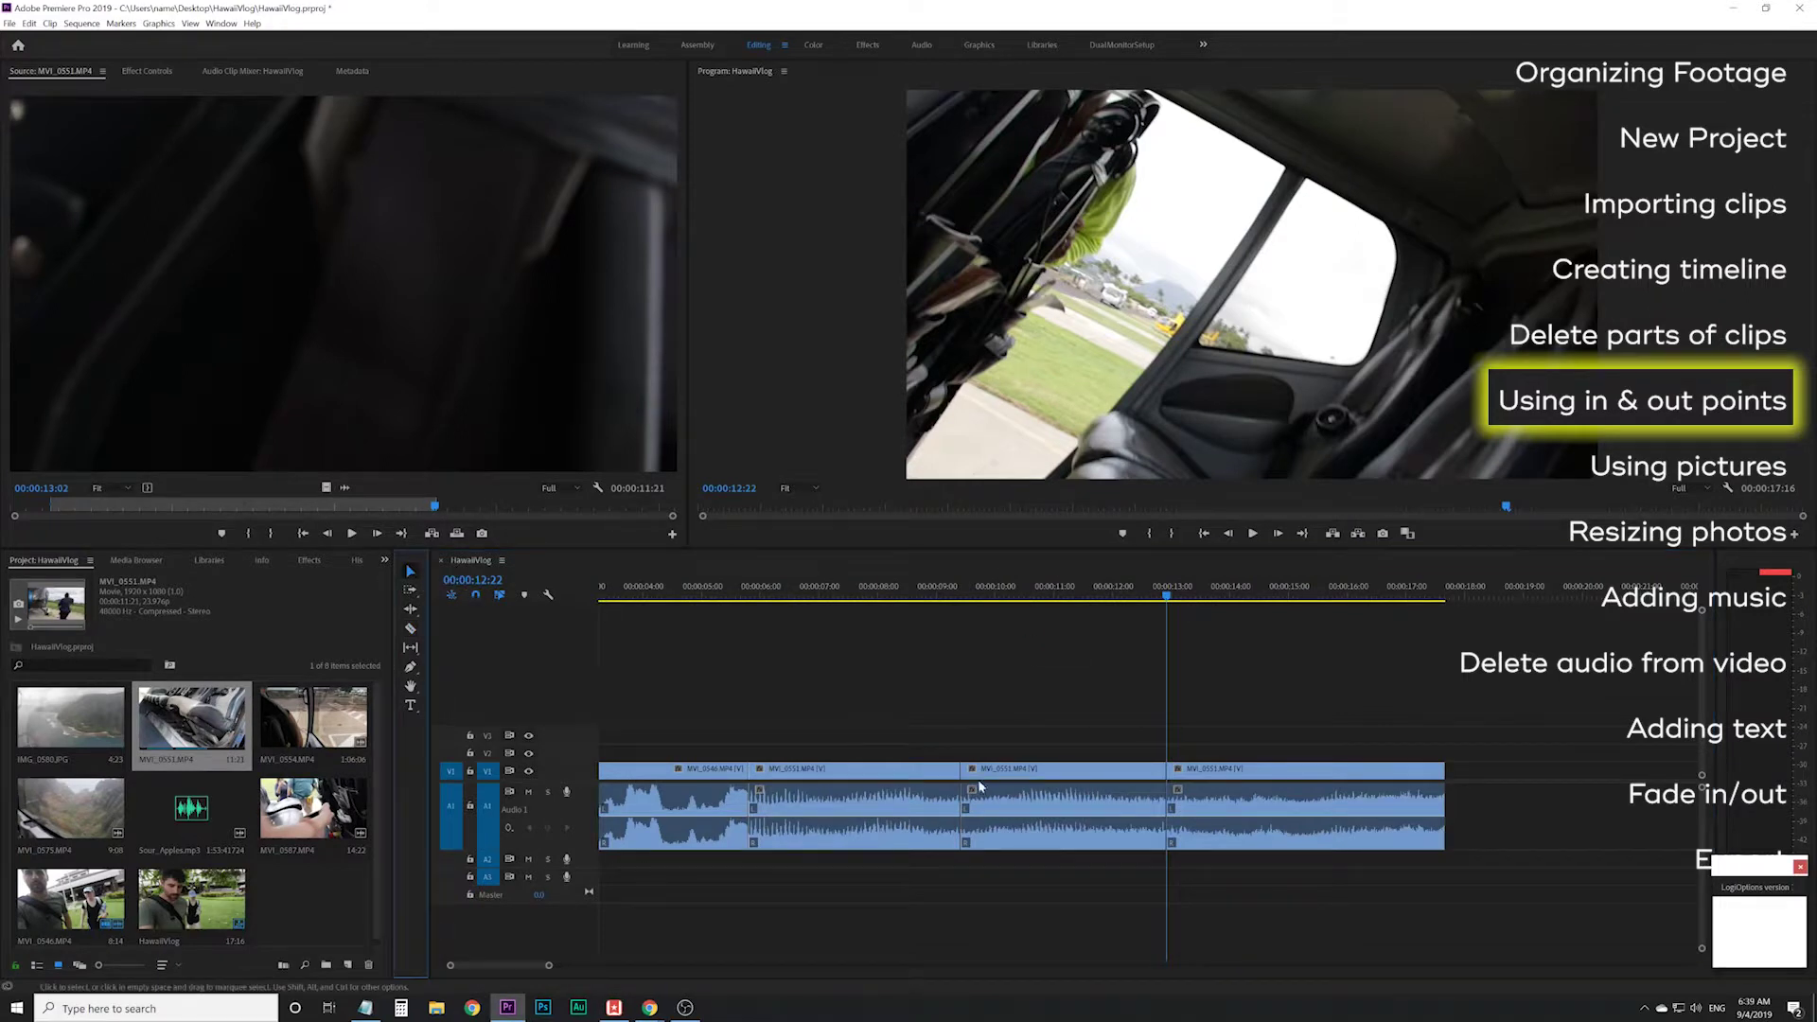
- Delete the middle piece of the MVI_0551.MP4 clip between 00:00:09:10 and 00:00:12:22, and close the resulting gap
left_click(1060, 778)
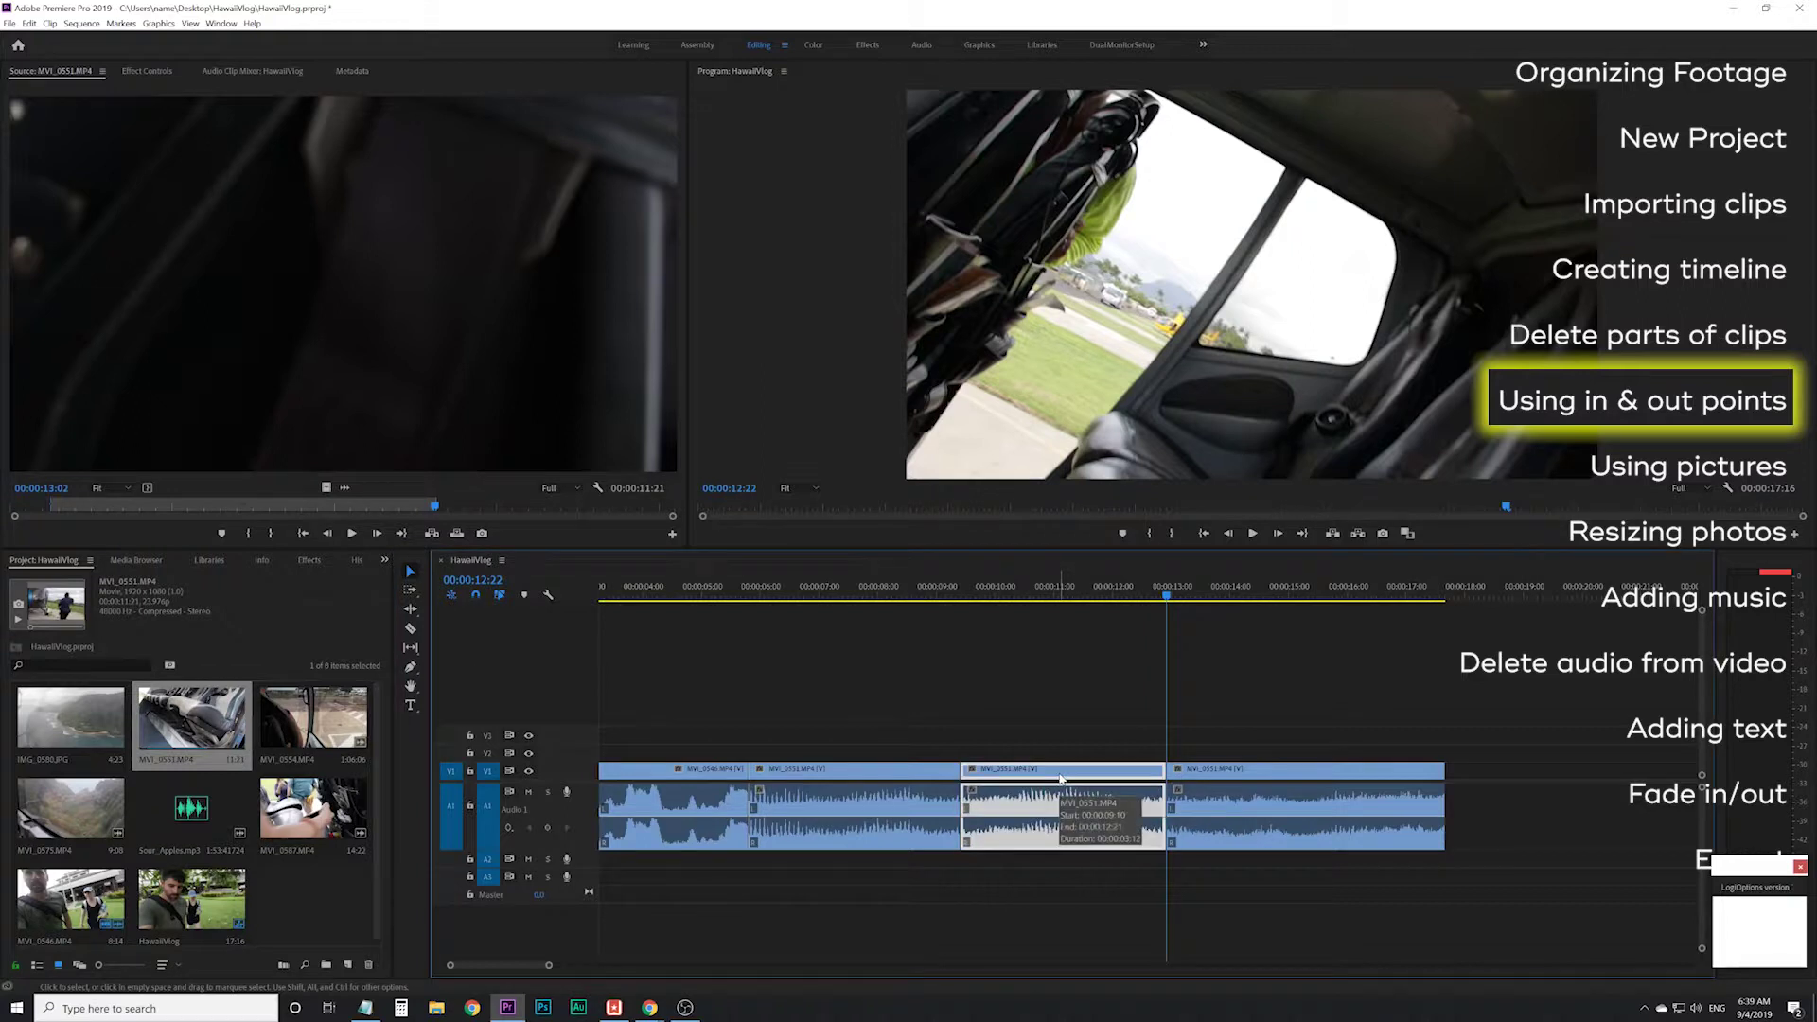
key("Delete")
left_click(1060, 778)
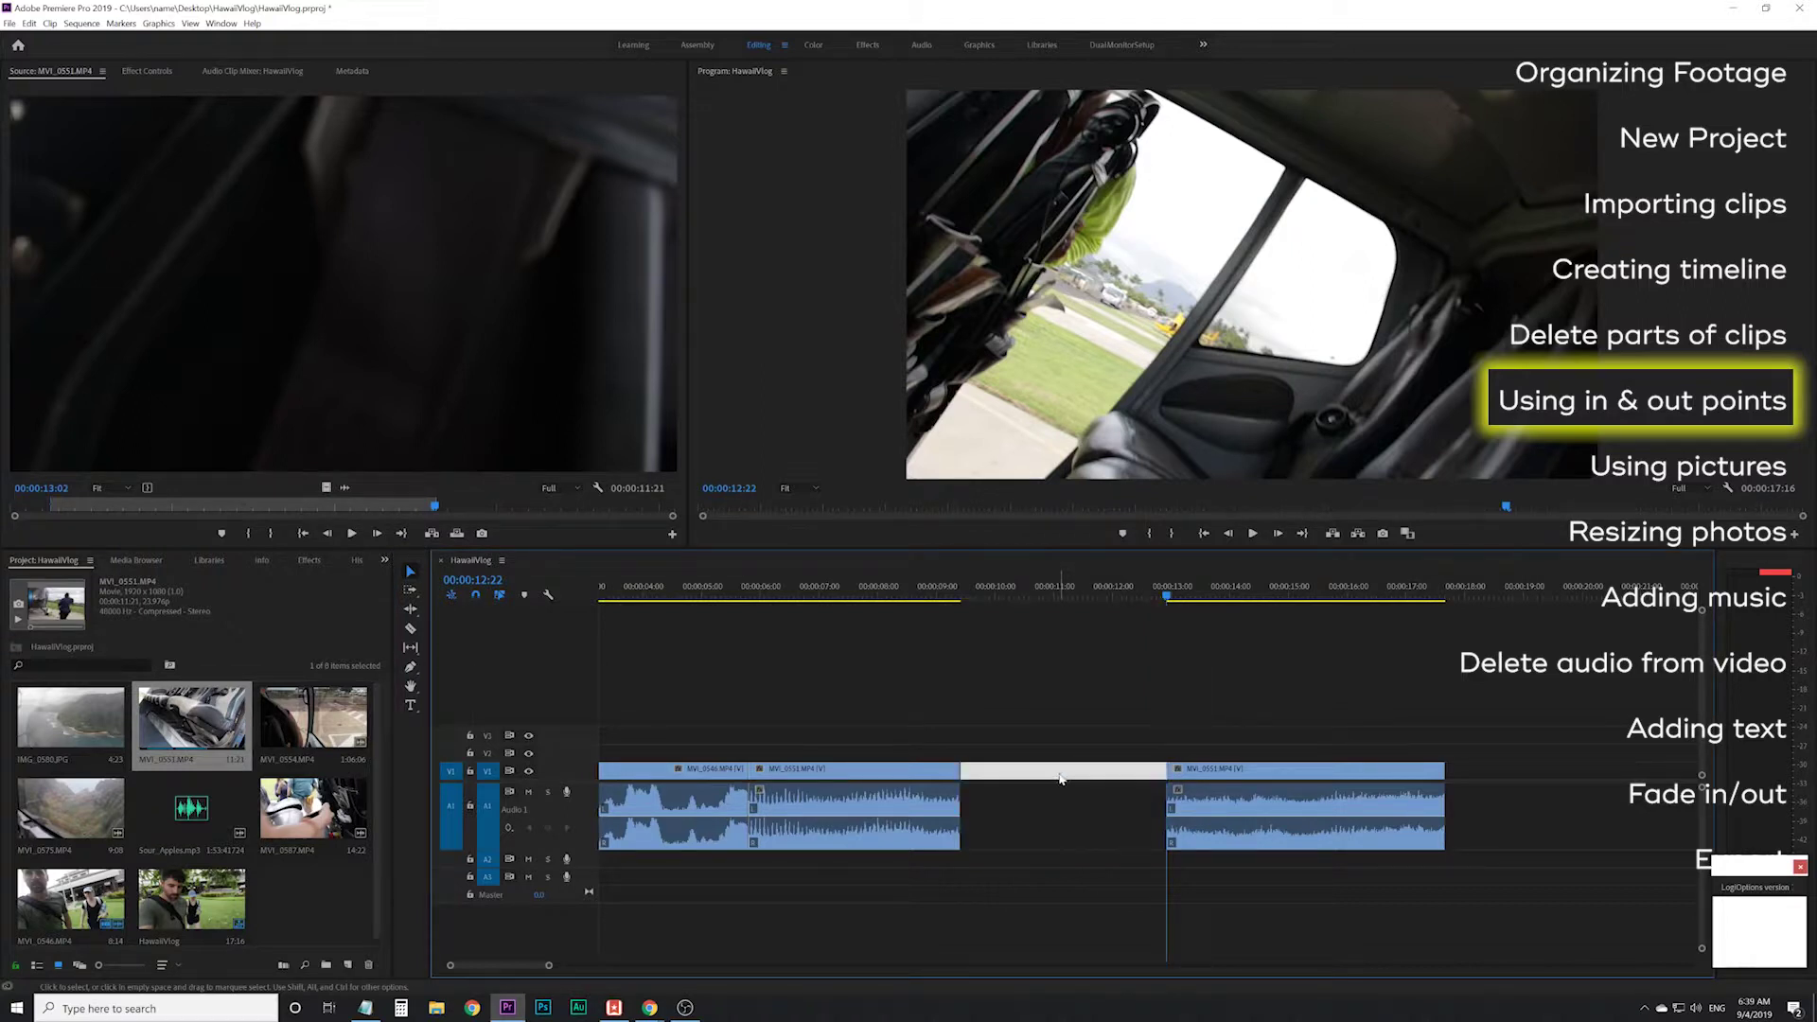
key("Delete")
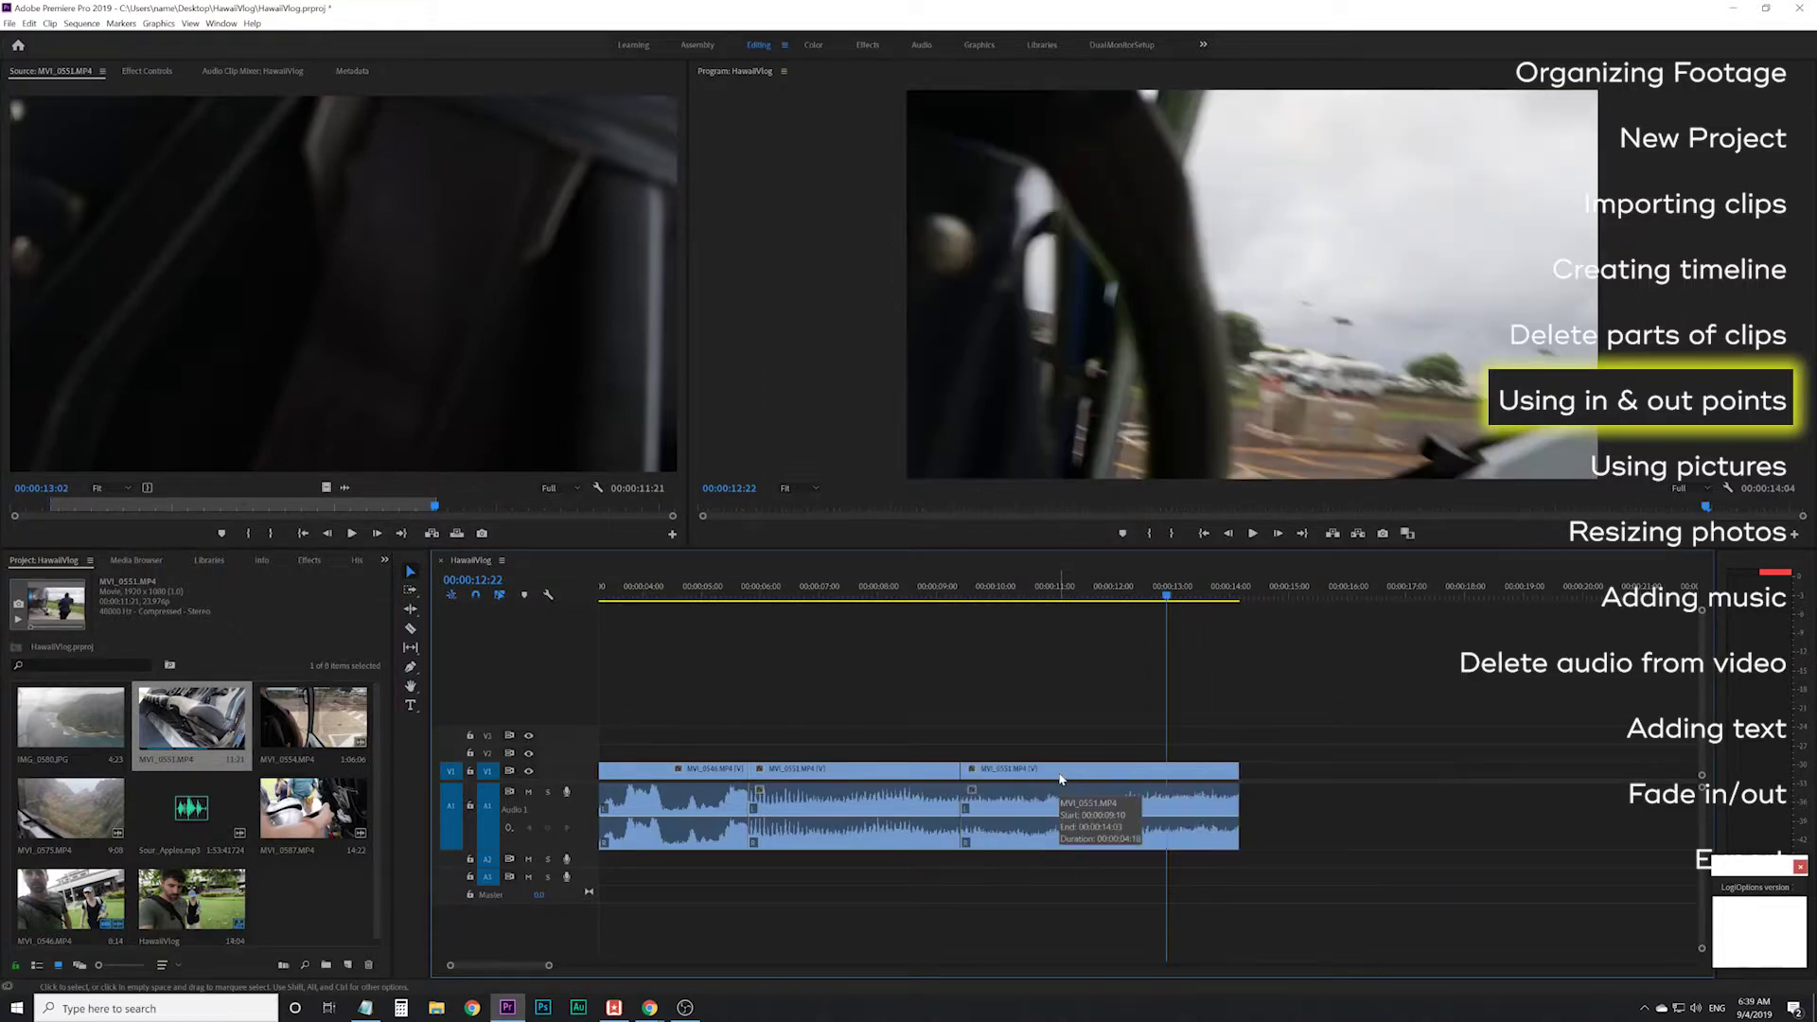
- Play the sequence across the new join between the two remaining MVI_0551.MP4 pieces
left_click(892, 596)
key("space")
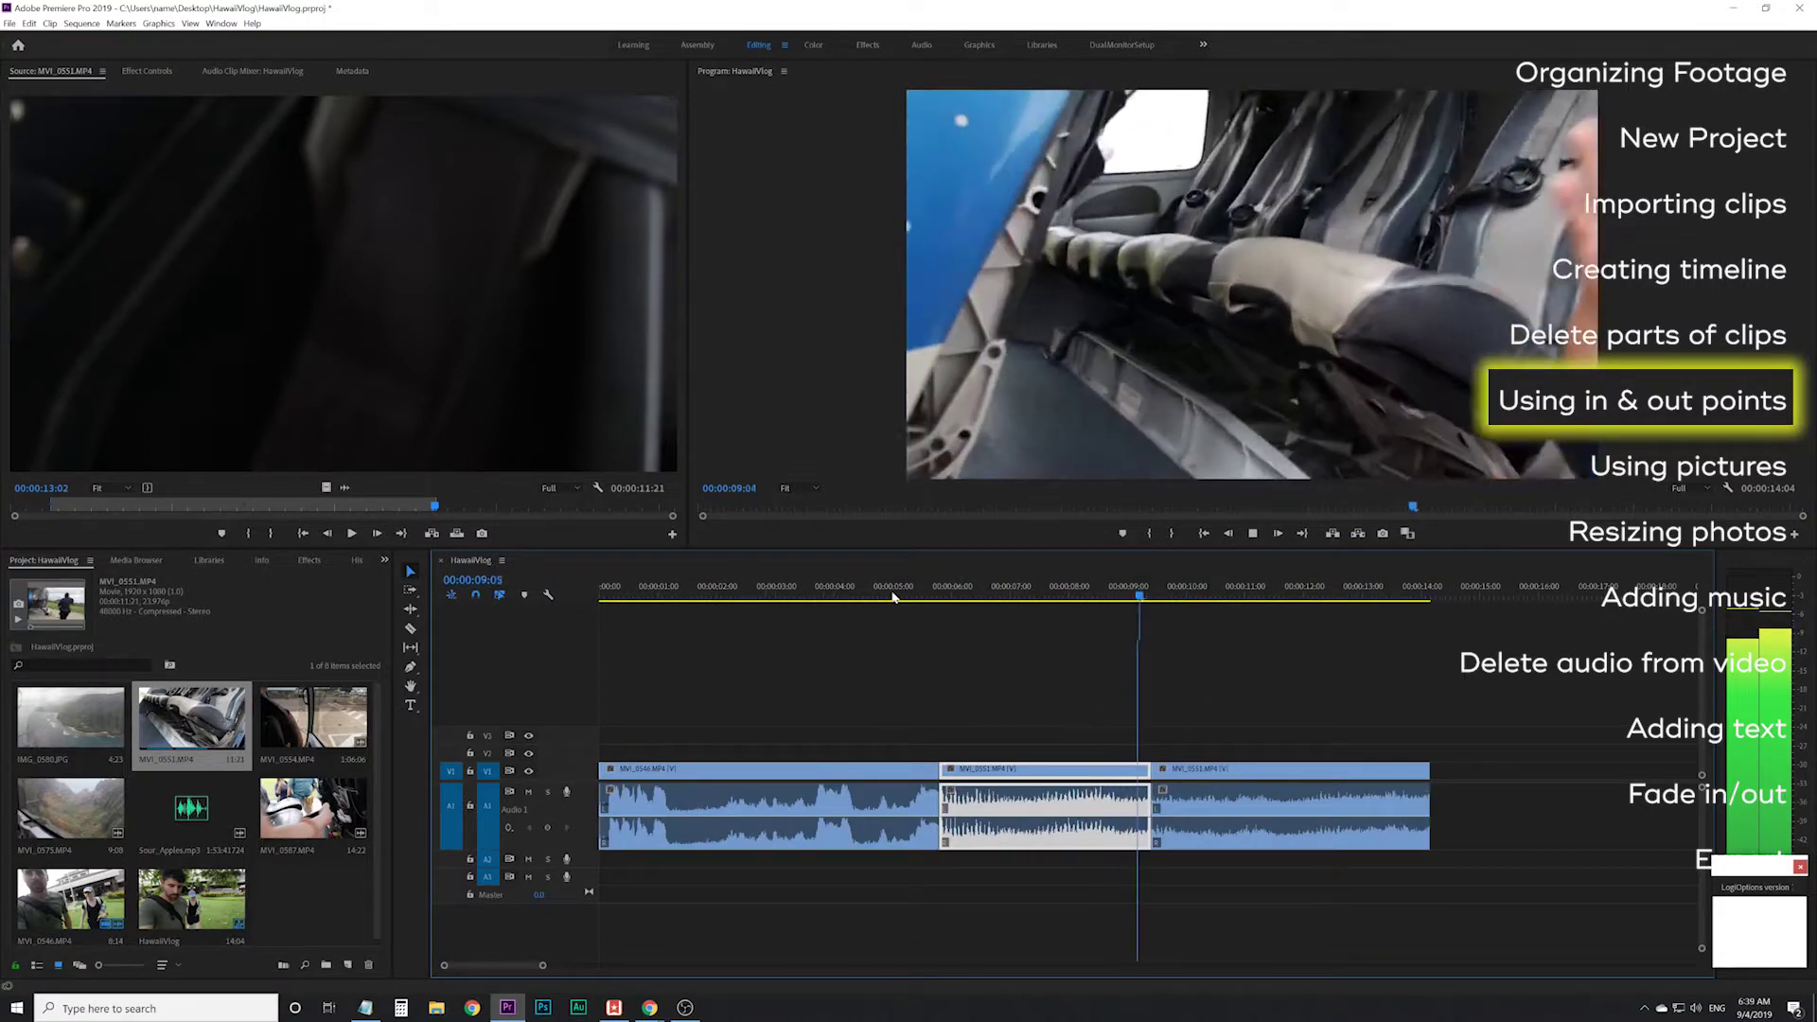
key("space")
key("space")
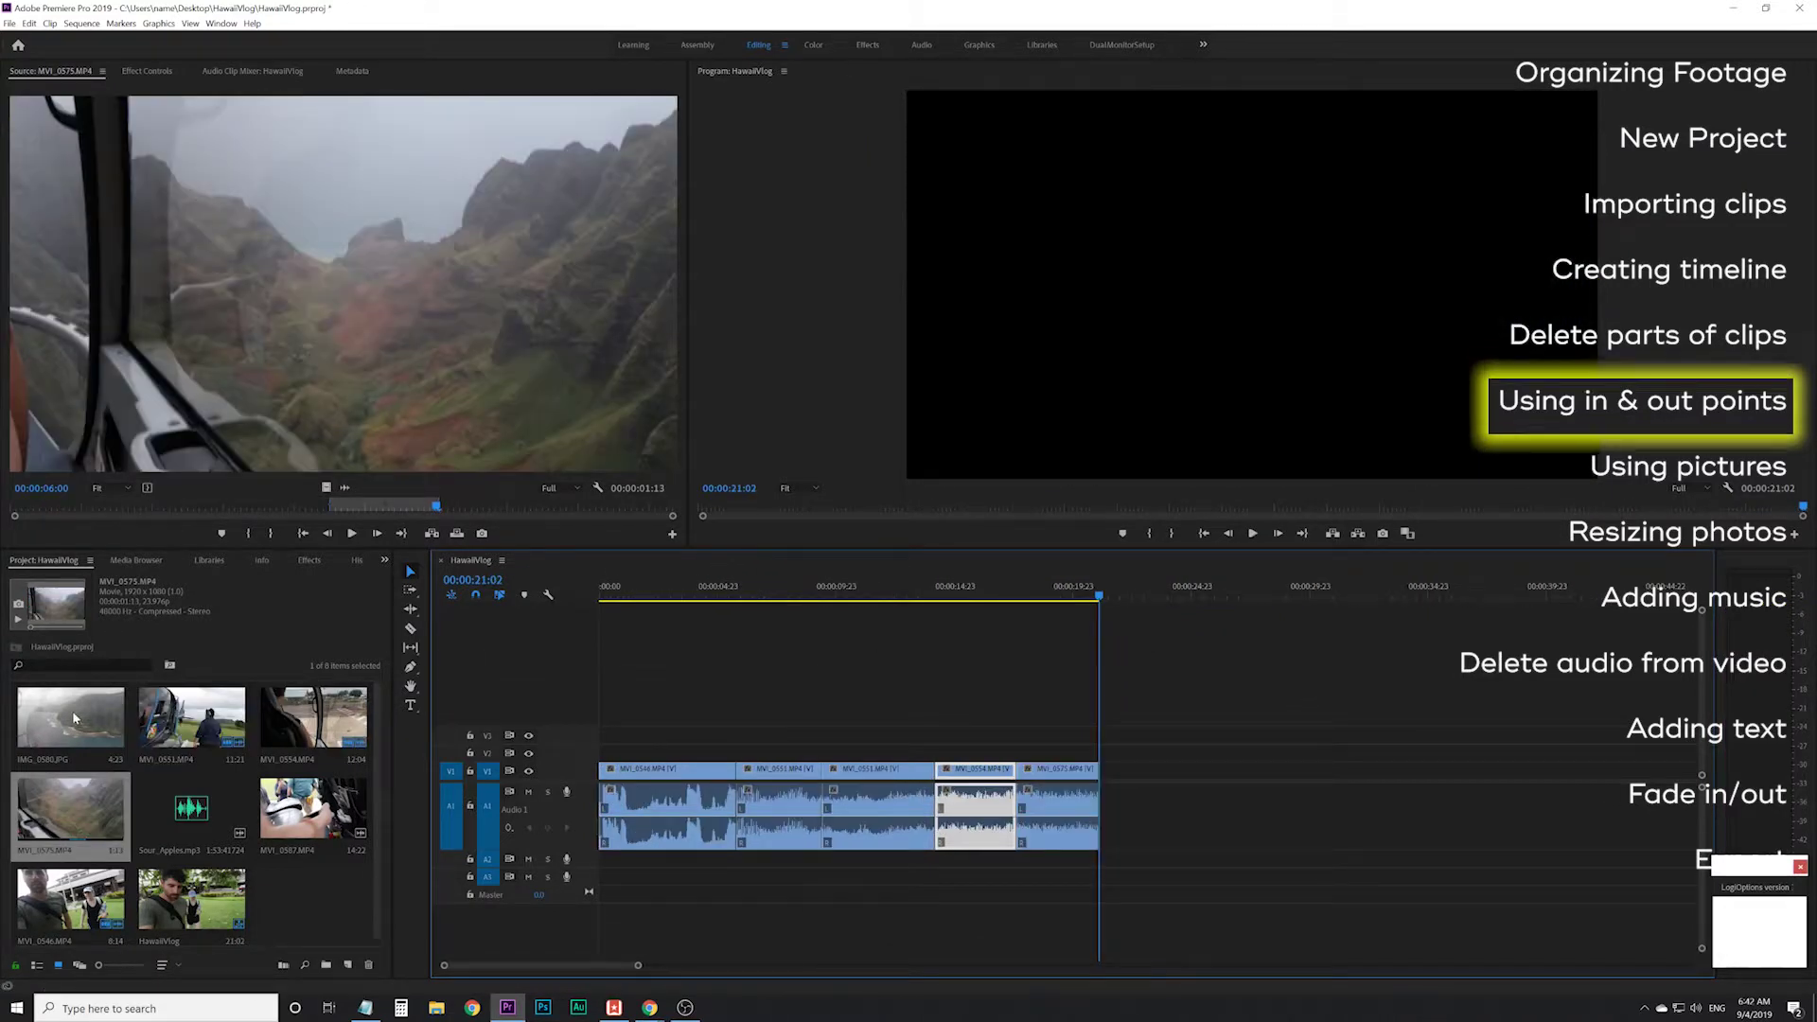
- Preview the photo IMG_0580.JPG in the Source Monitor and add it to track V1 directly after the last video clip
left_click(58, 722)
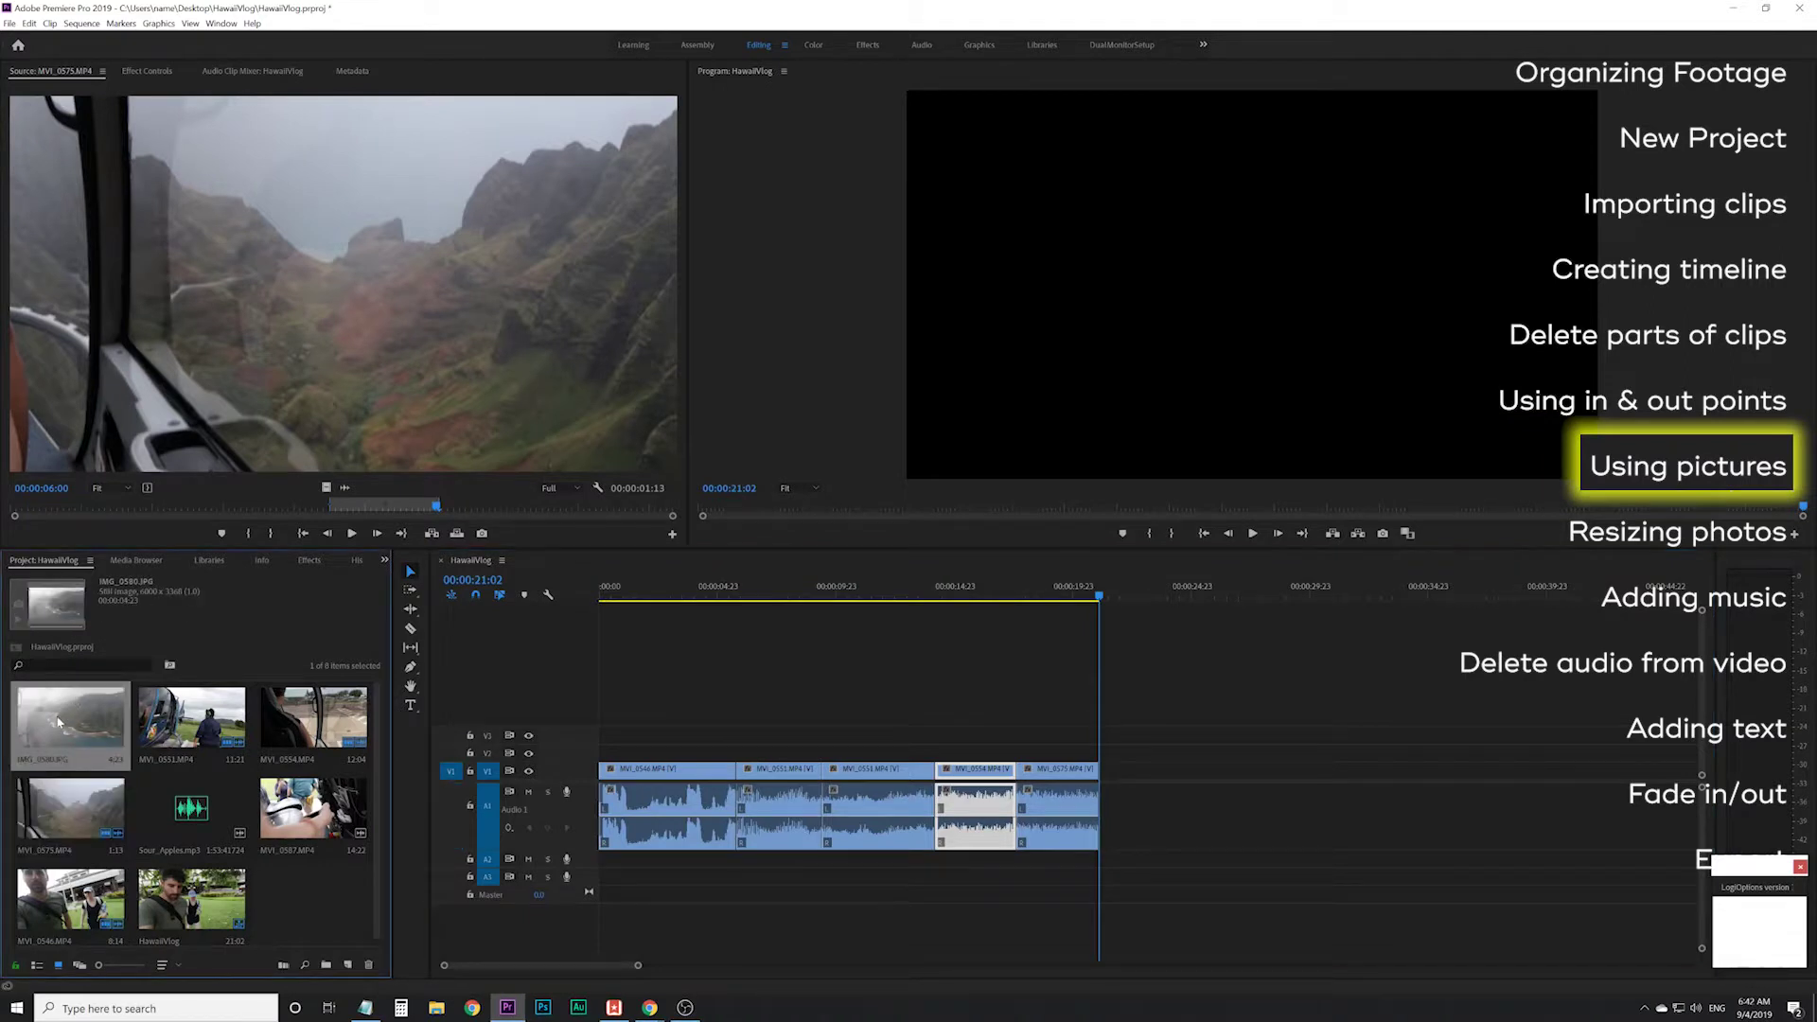
double_click(59, 722)
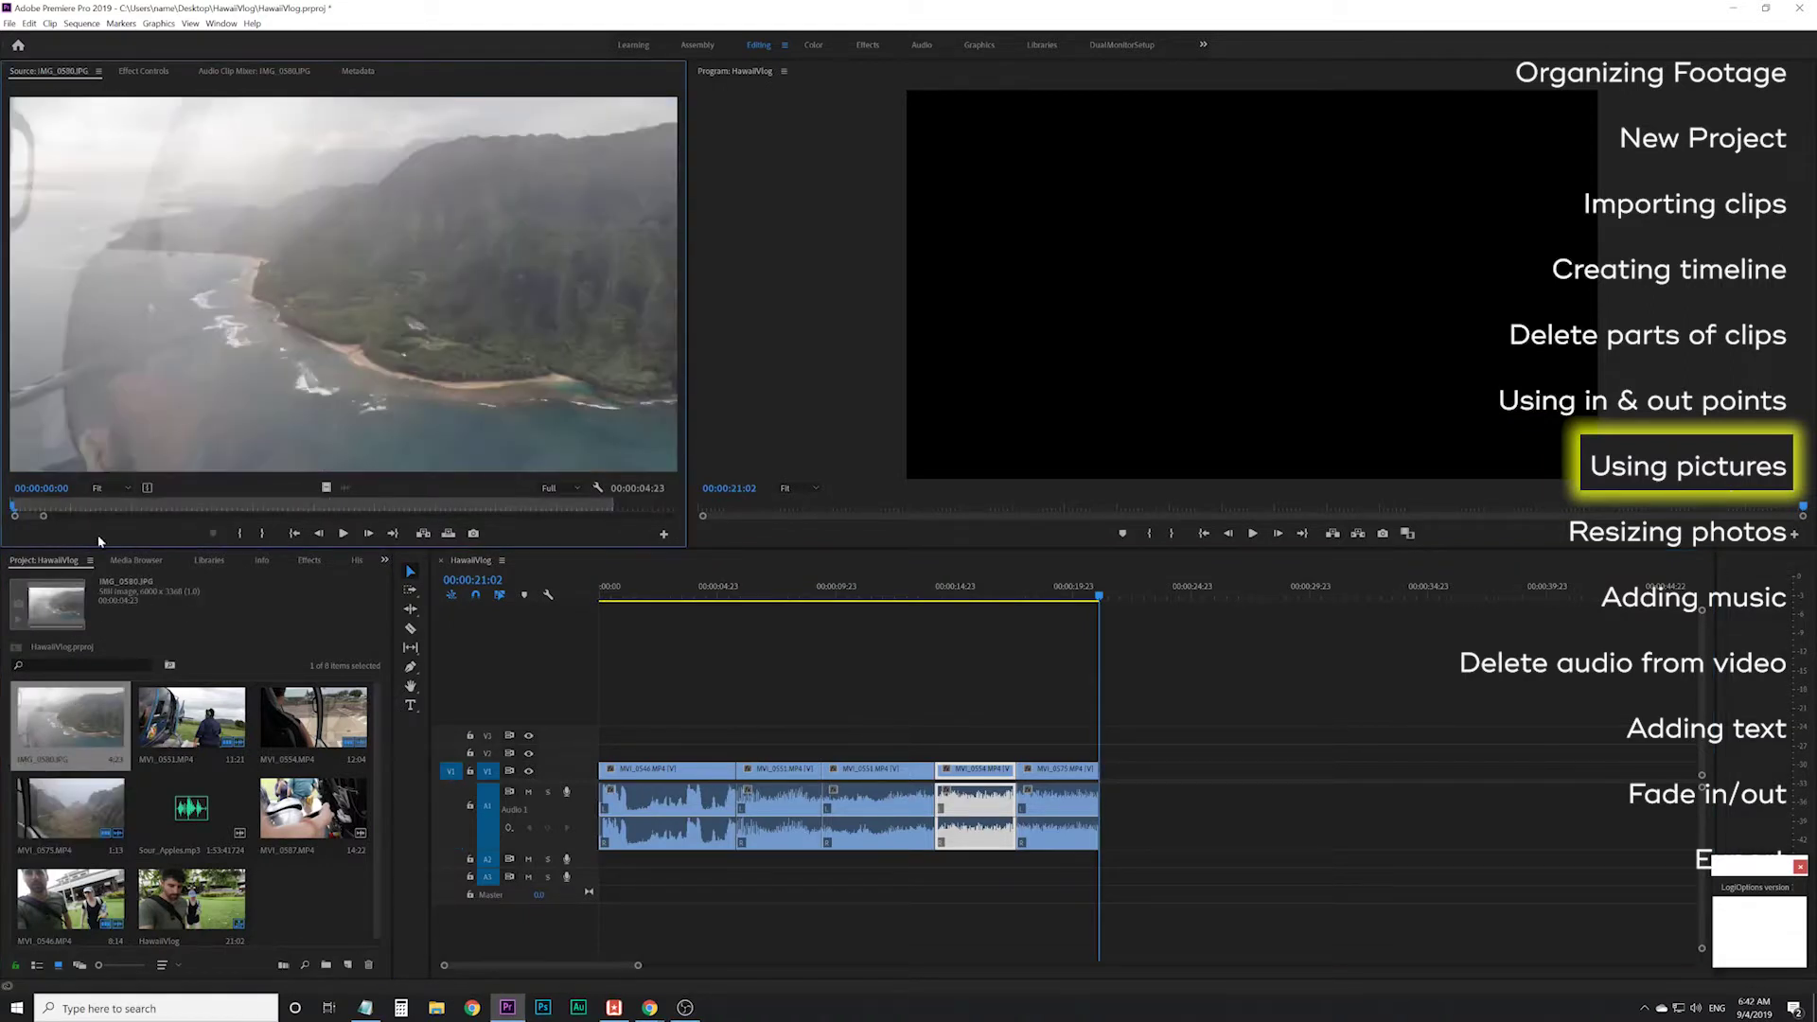
left_click(456, 508)
left_click_drag(76, 772, 1113, 779)
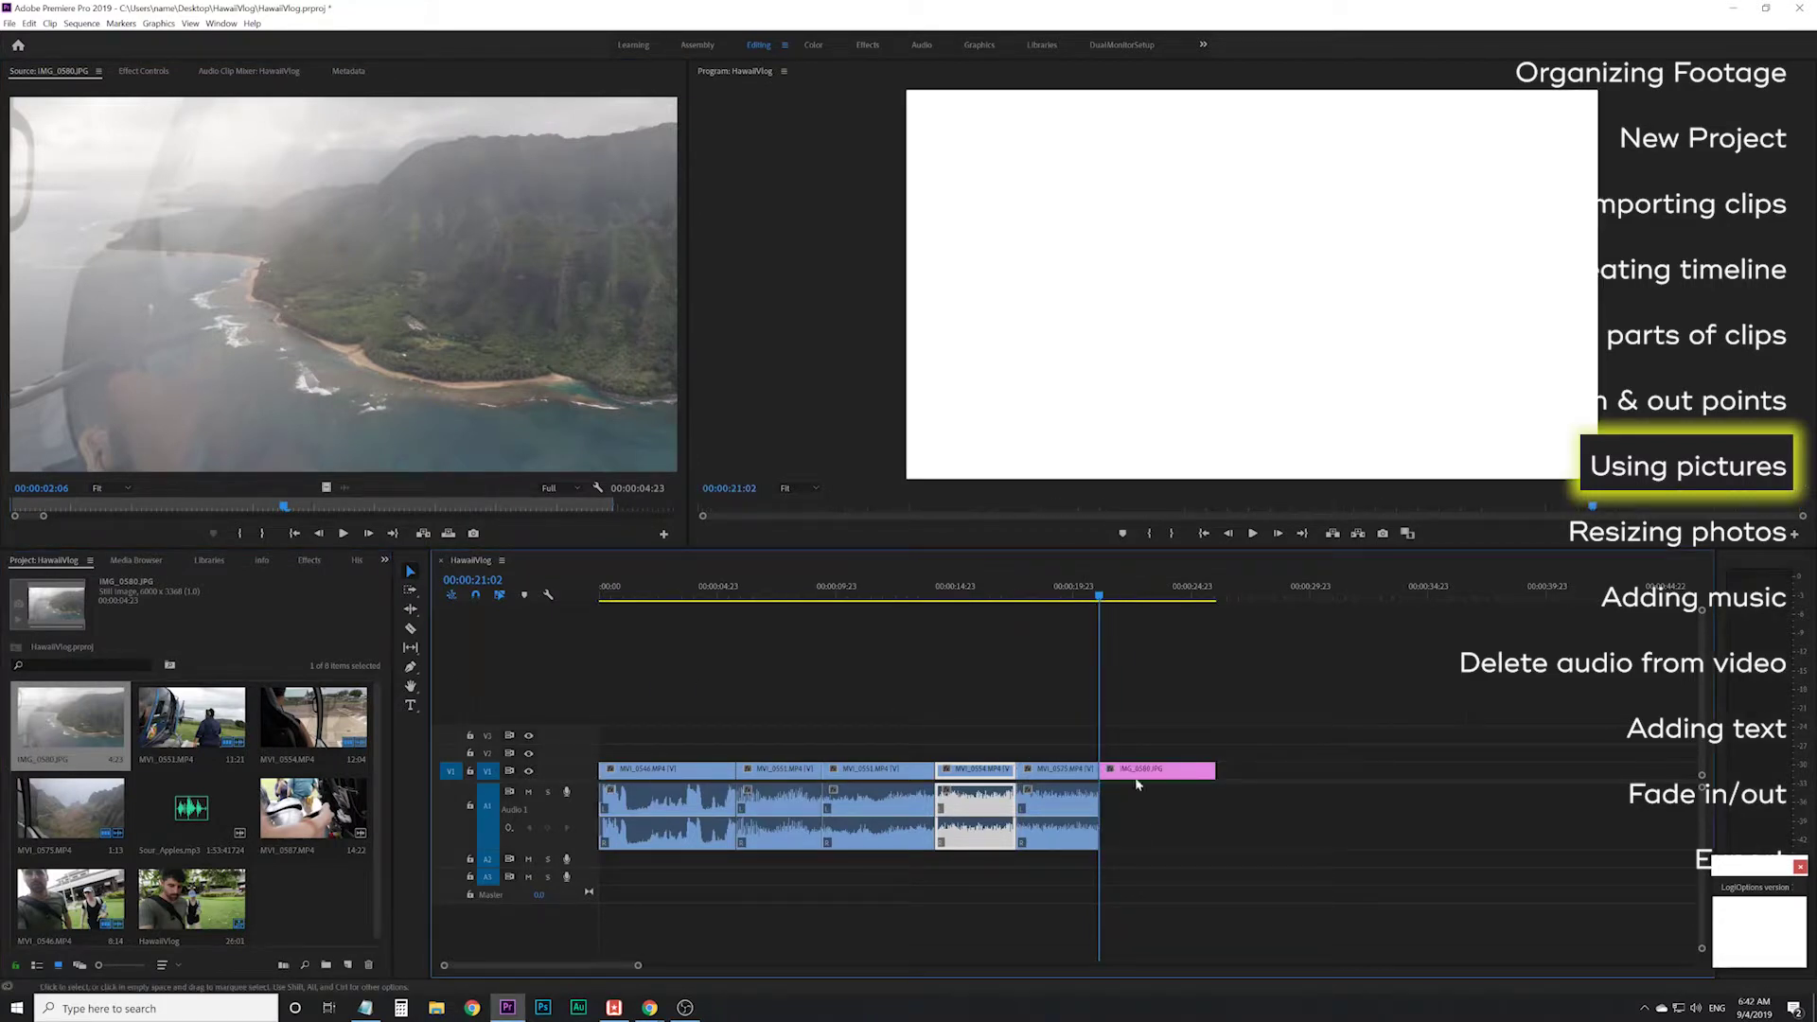
- Fit the IMG_0580.JPG photo in the sequence to the frame with Set to Frame Size, viewing it at 00:00:22:05
left_click(1125, 597)
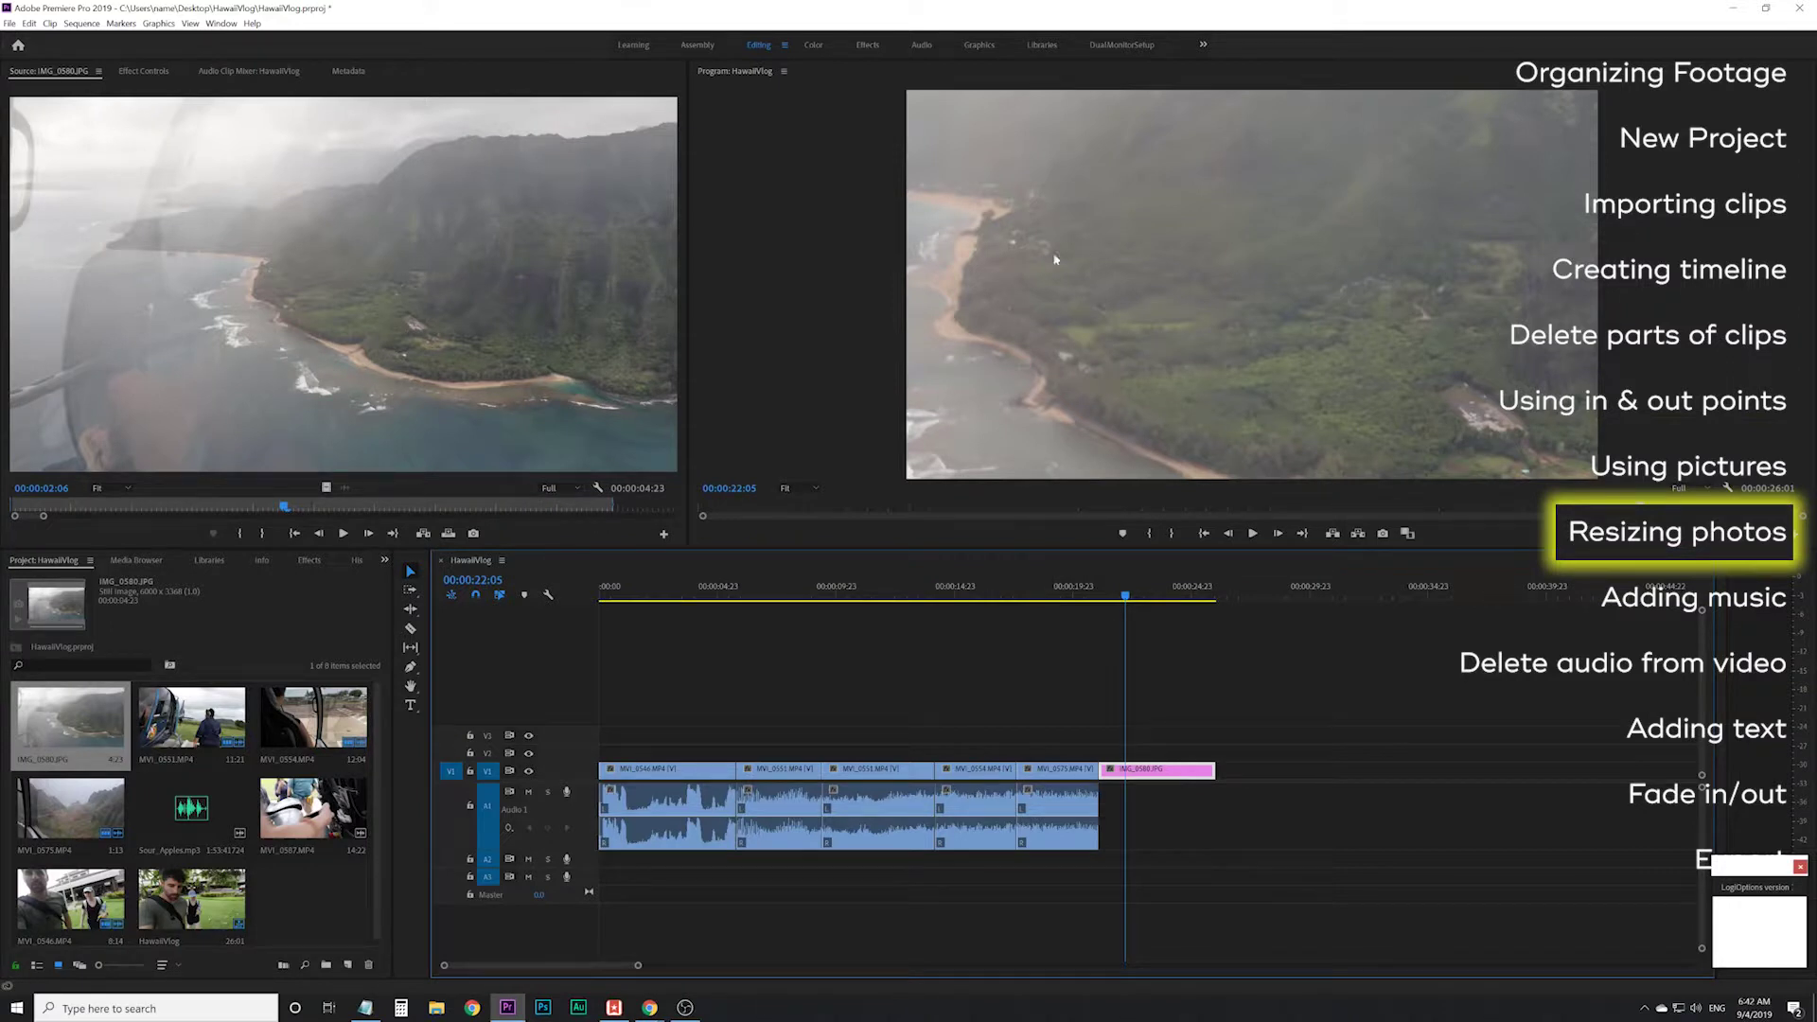
right_click(1139, 771)
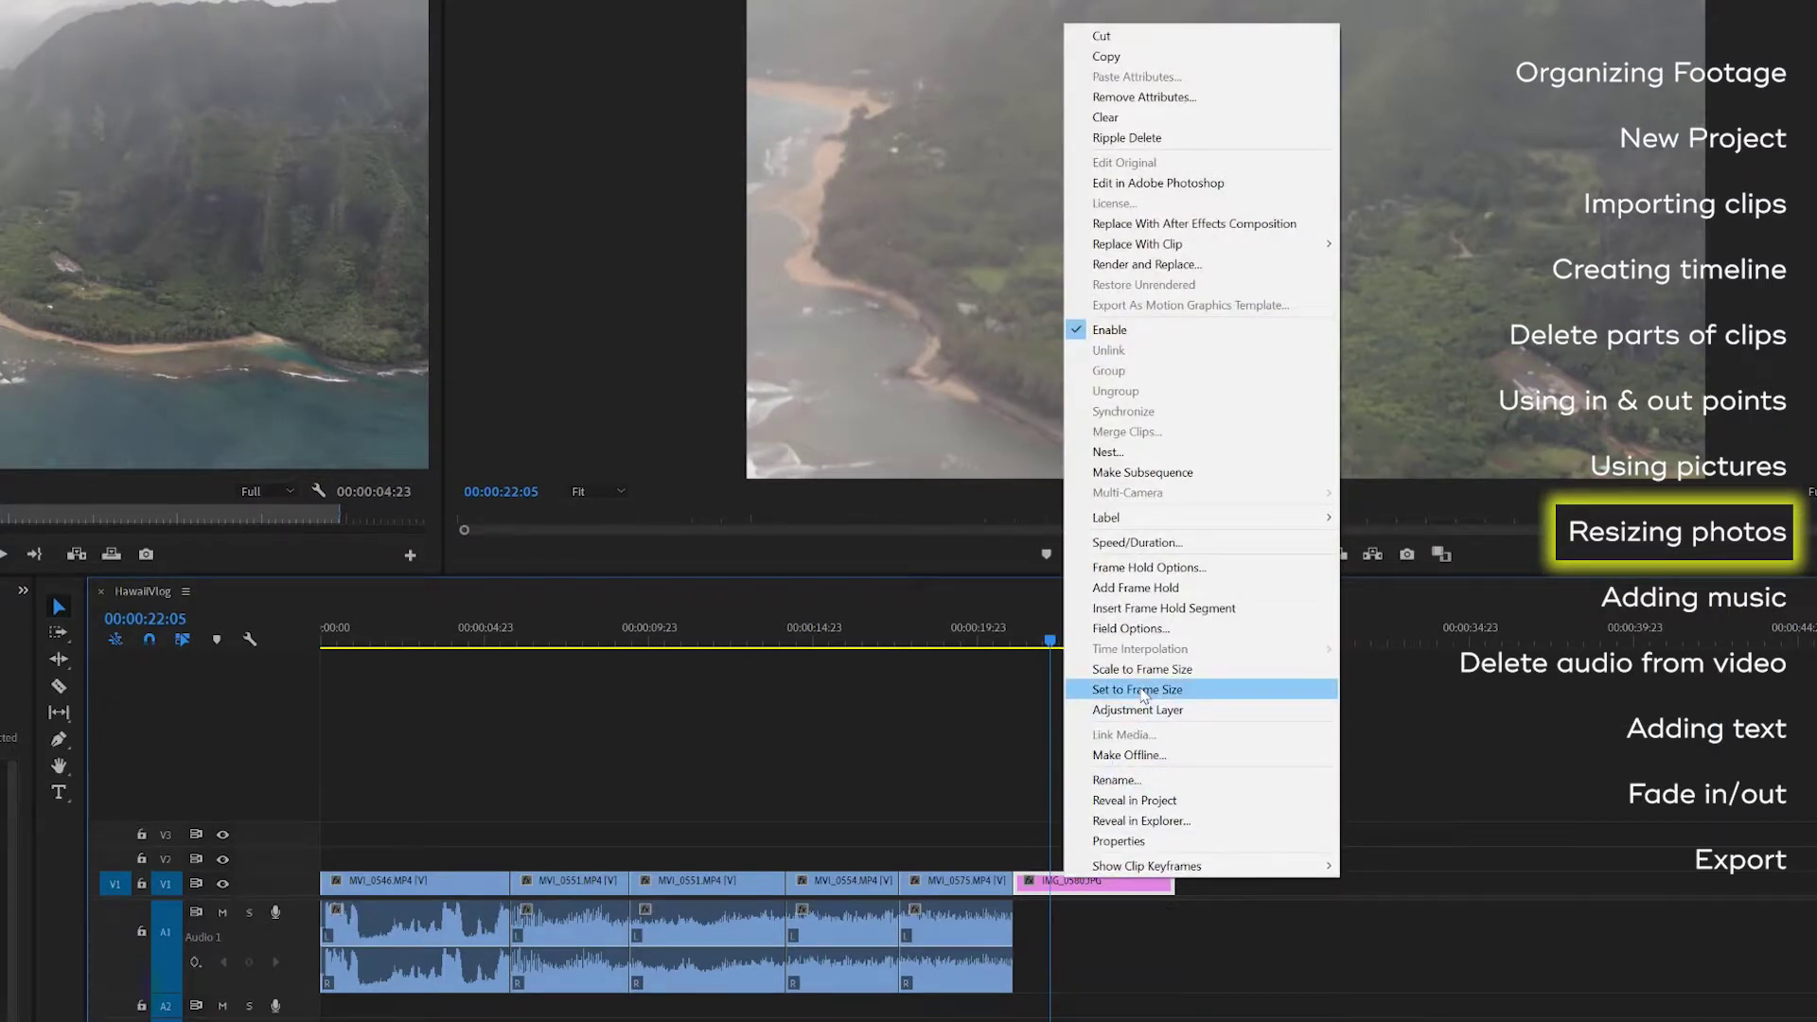
left_click(1144, 691)
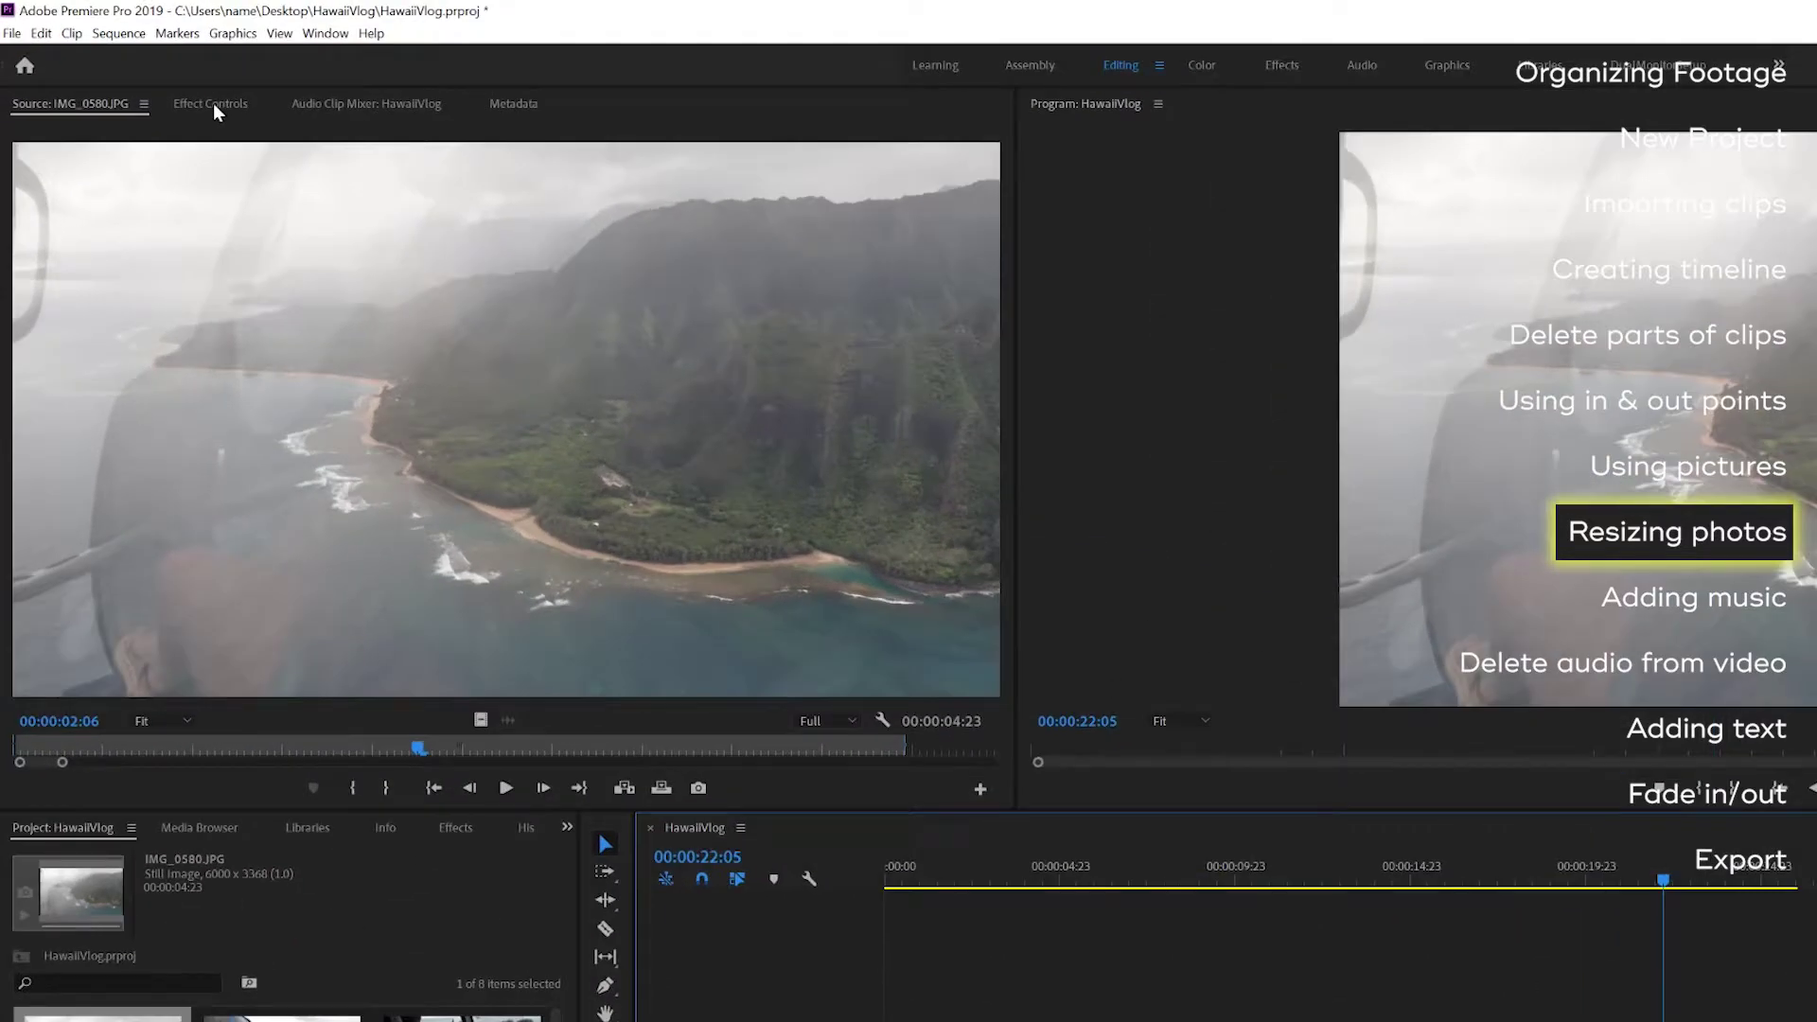
- Set the scale of the IMG_0580.JPG photo to 47 and shift the picture slightly right and up in the frame
left_click(213, 104)
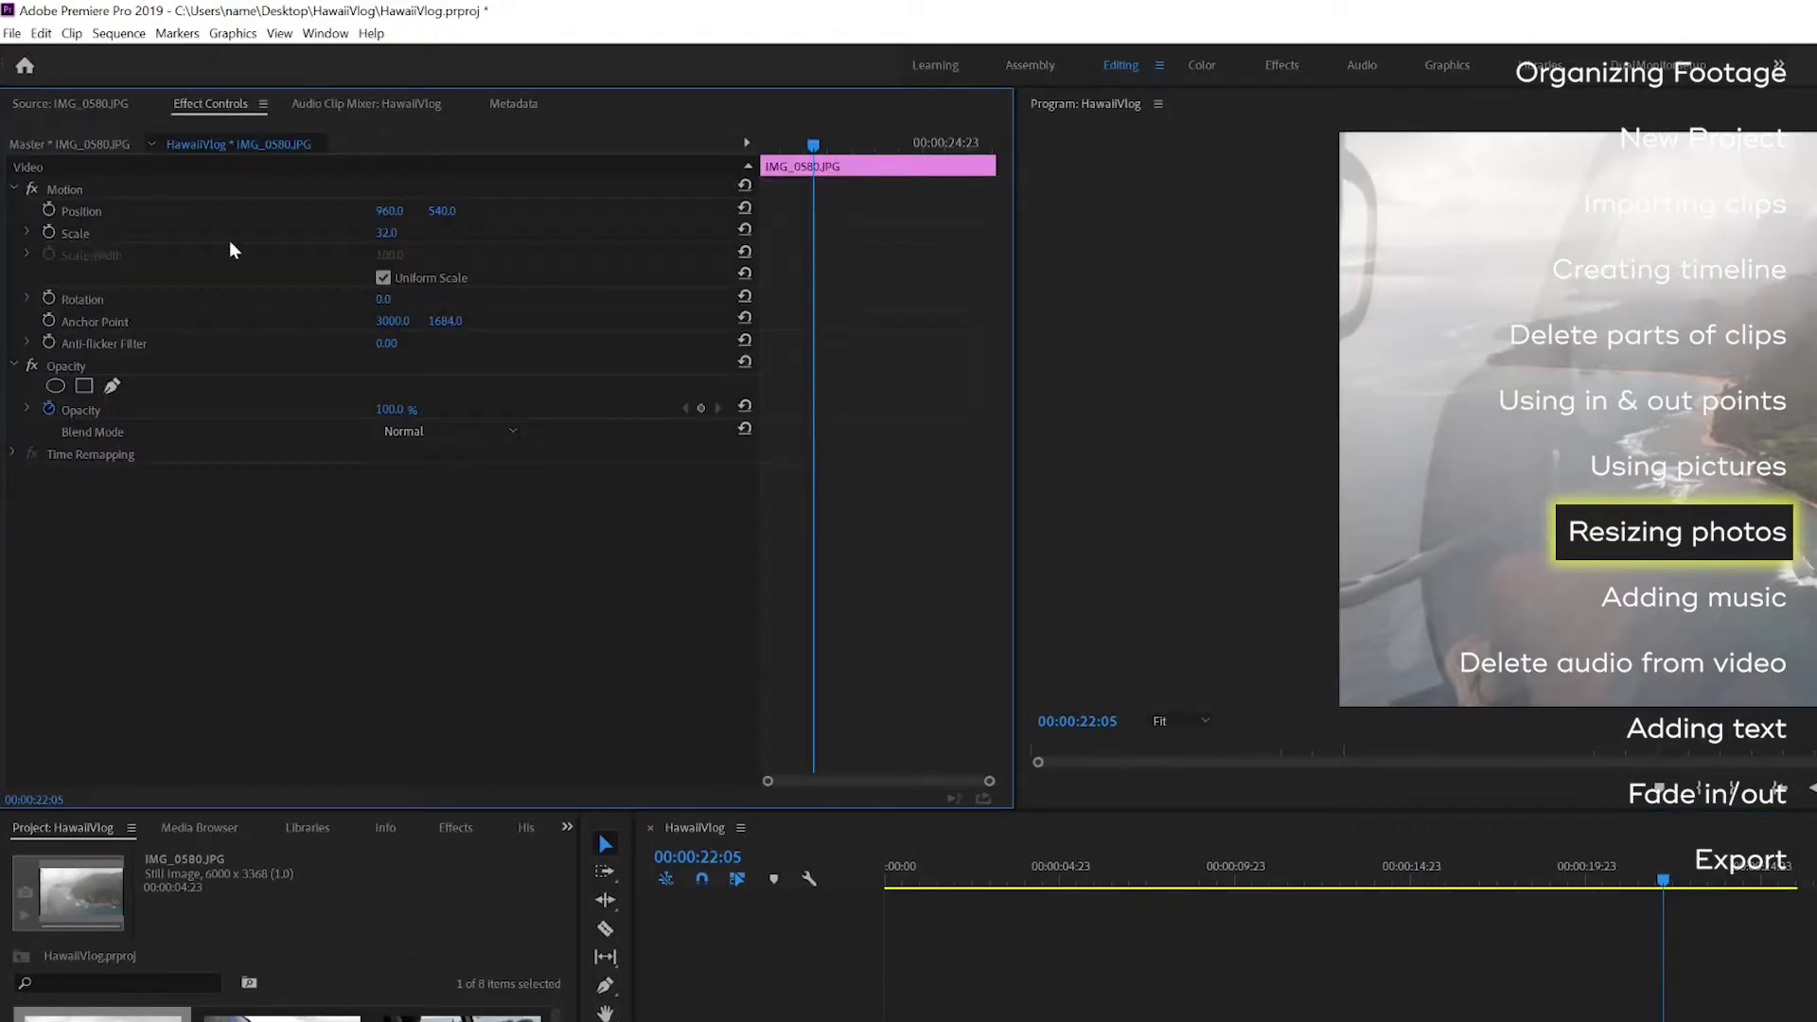
left_click_drag(389, 235, 388, 242)
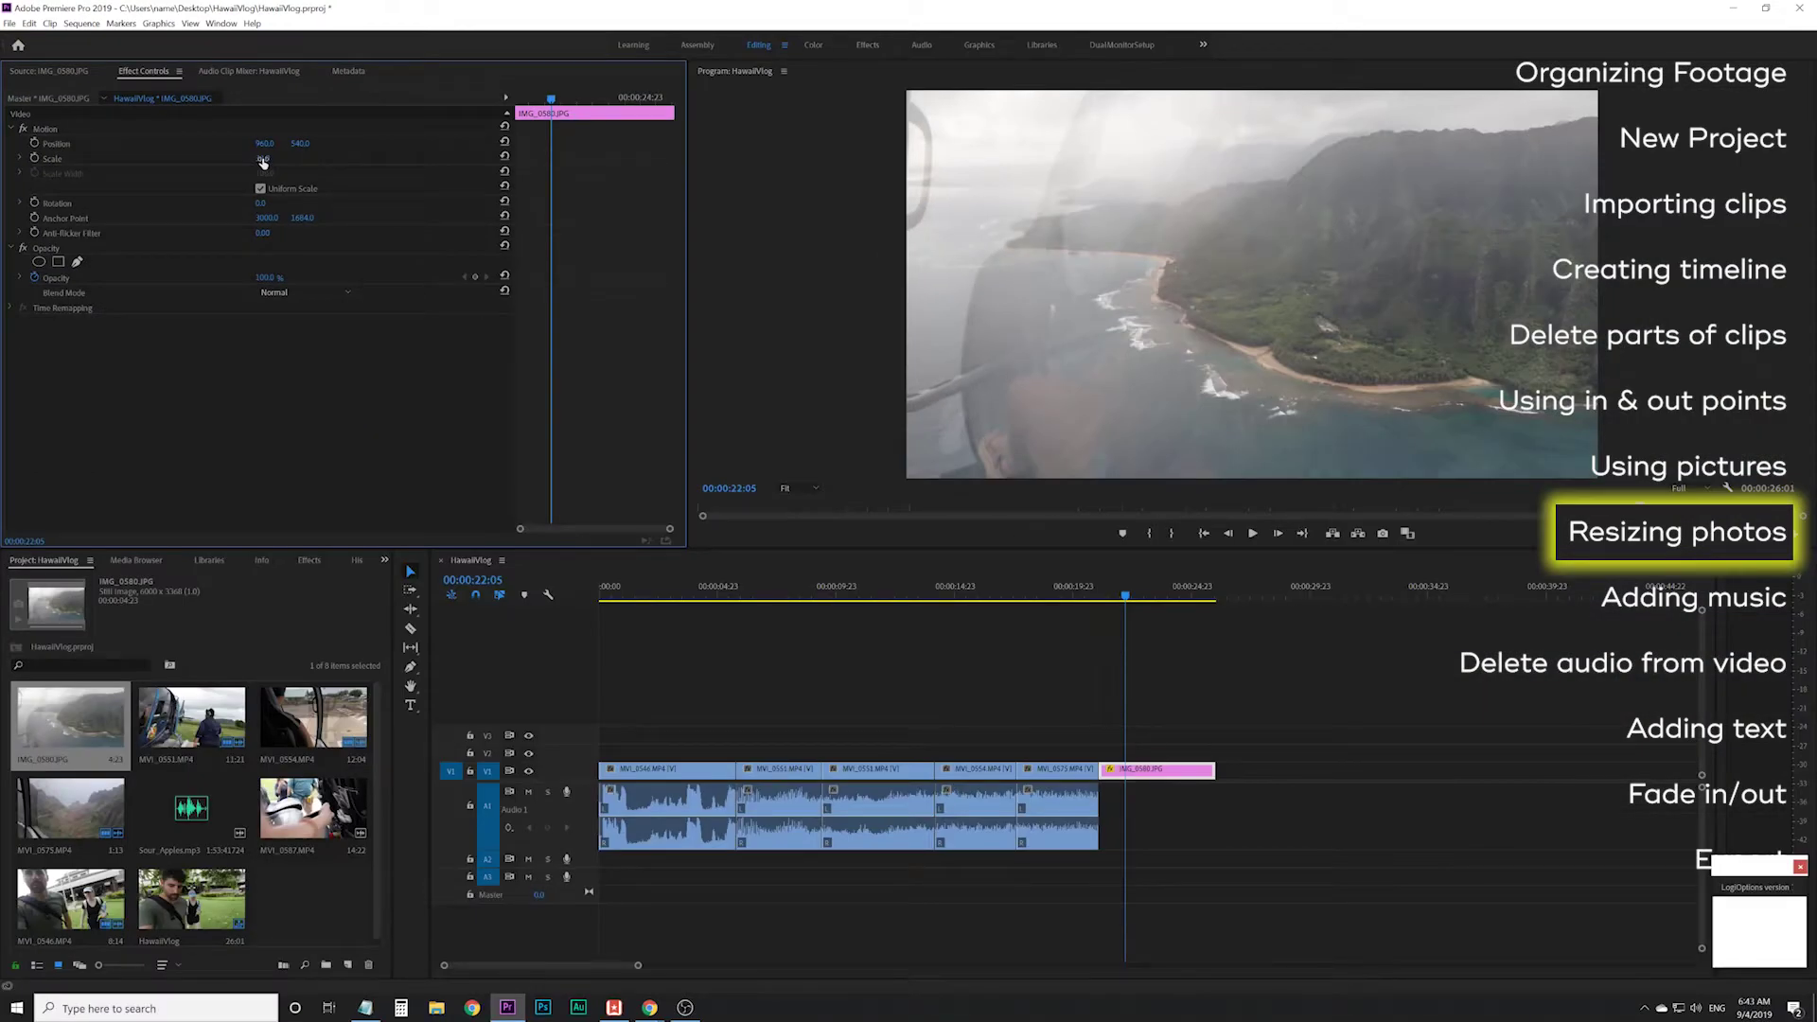
left_click_drag(263, 162, 400, 178)
mouse_move(262, 158)
left_mouse_down()
mouse_move(312, 158)
mouse_move(276, 158)
left_mouse_up()
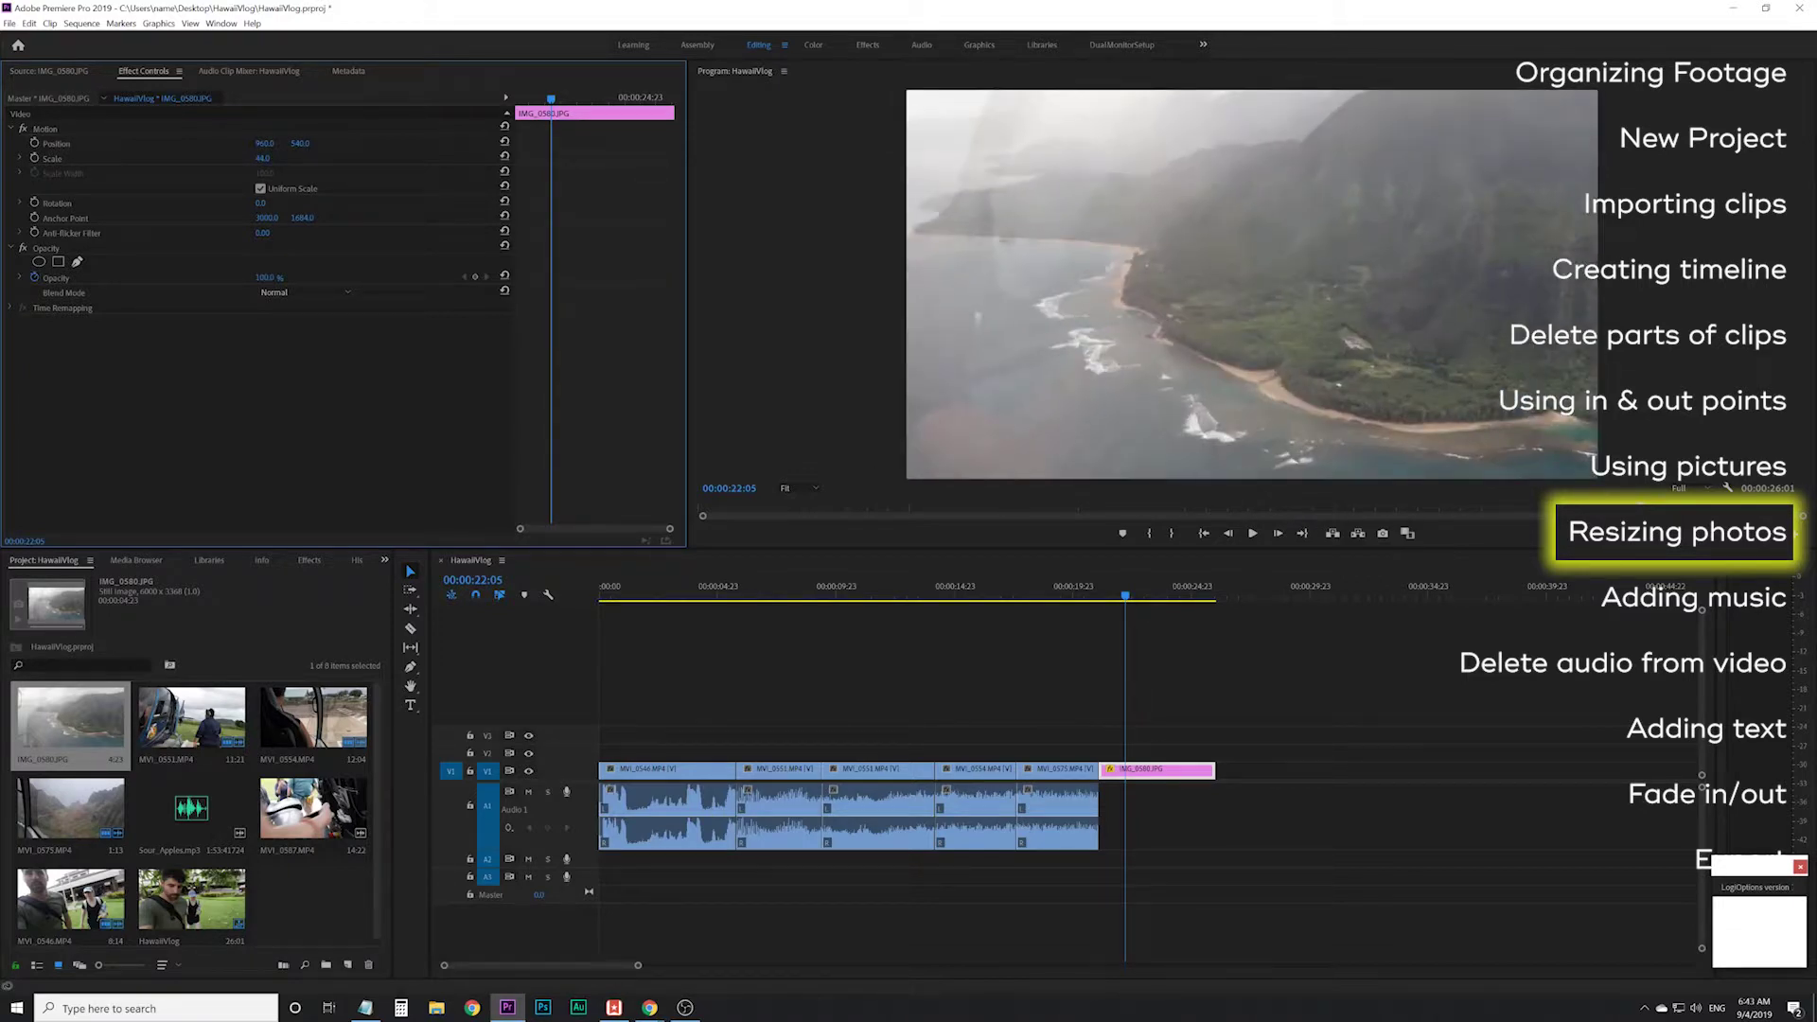
mouse_move(262, 158)
left_mouse_down()
mouse_move(243, 158)
mouse_move(270, 158)
left_mouse_up()
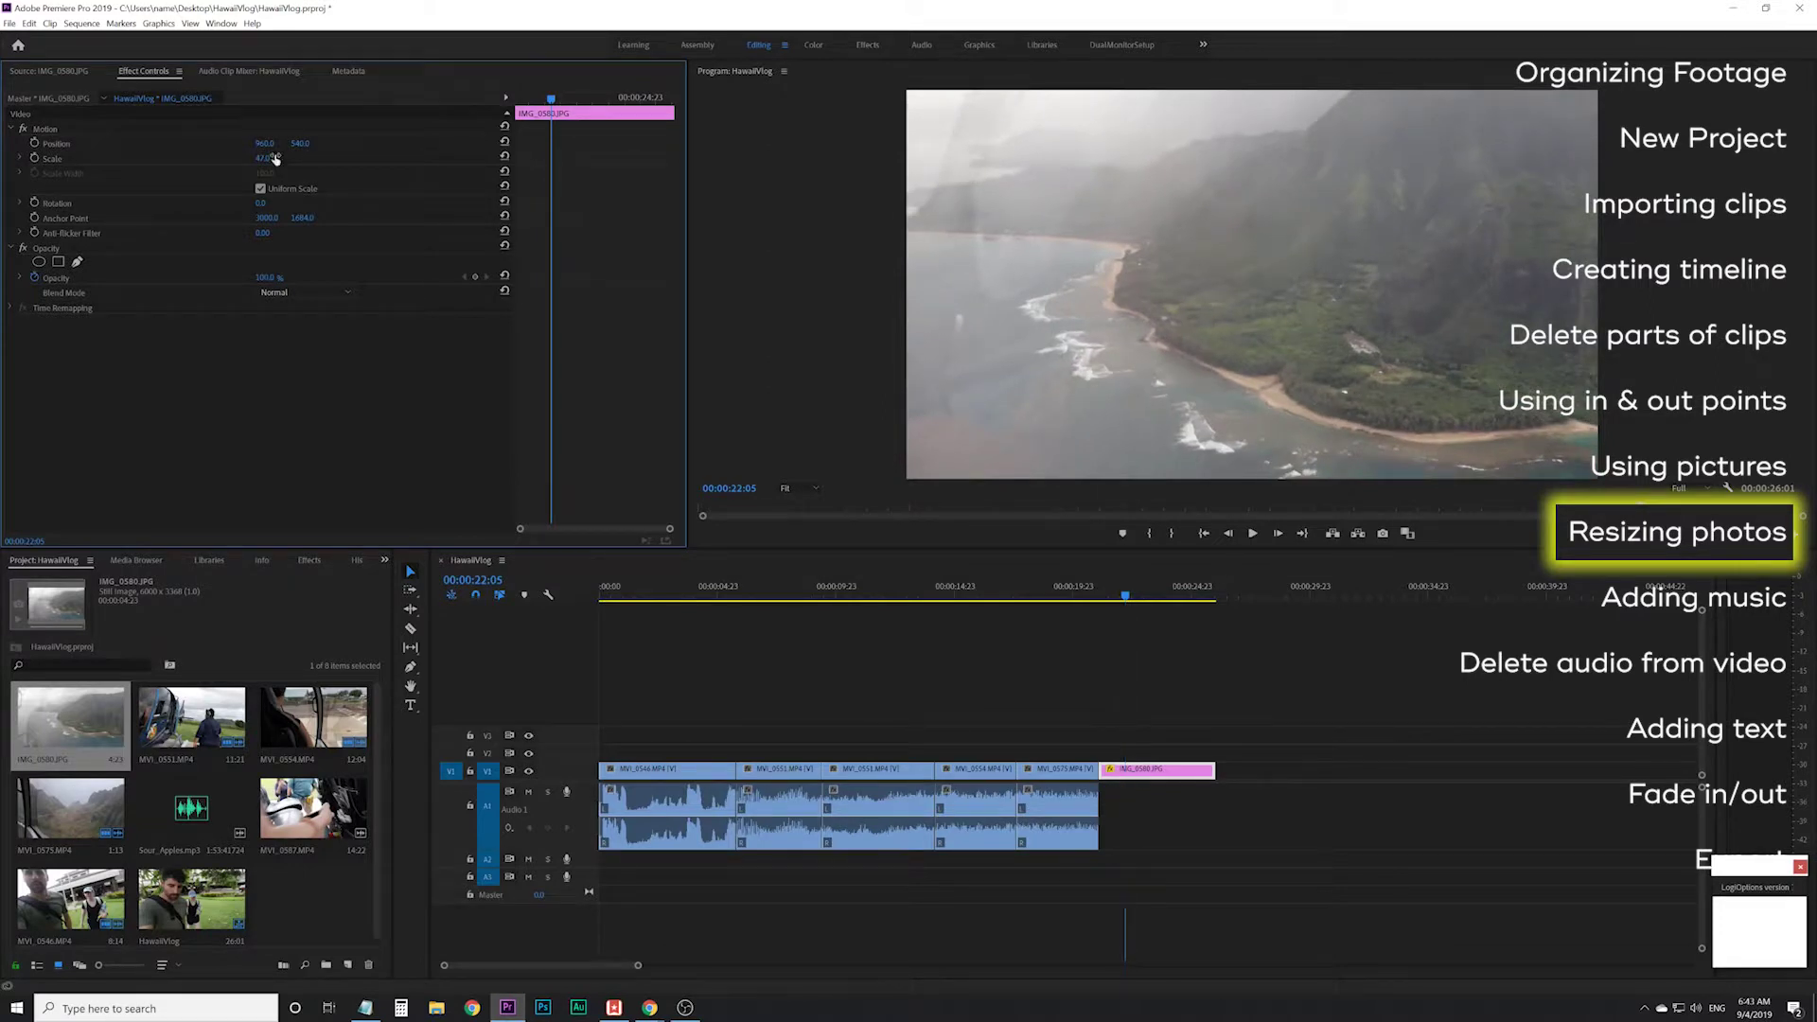
left_click(1180, 274)
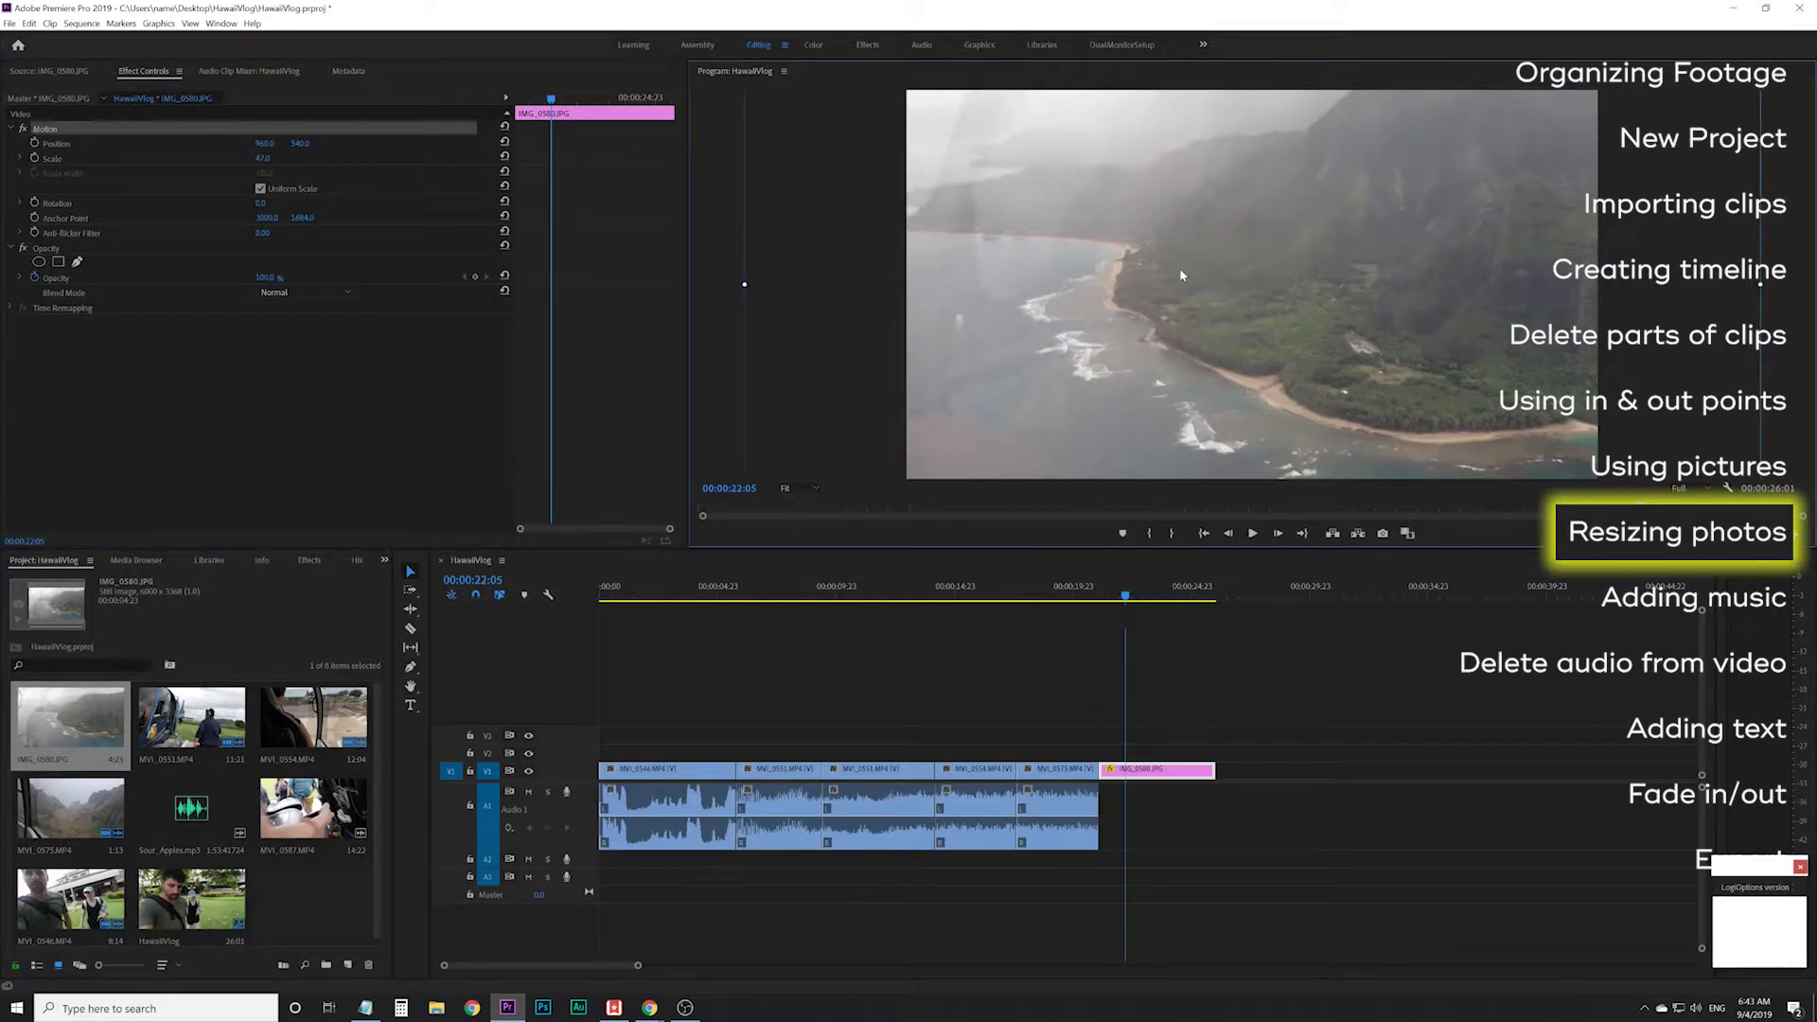
mouse_move(1289, 262)
left_mouse_down()
mouse_move(1268, 270)
mouse_move(1288, 258)
left_mouse_up()
- Play the sequence from the end of MVI_0575.MP4 into the IMG_0580.JPG photo, and deselect all clips
left_click(1116, 592)
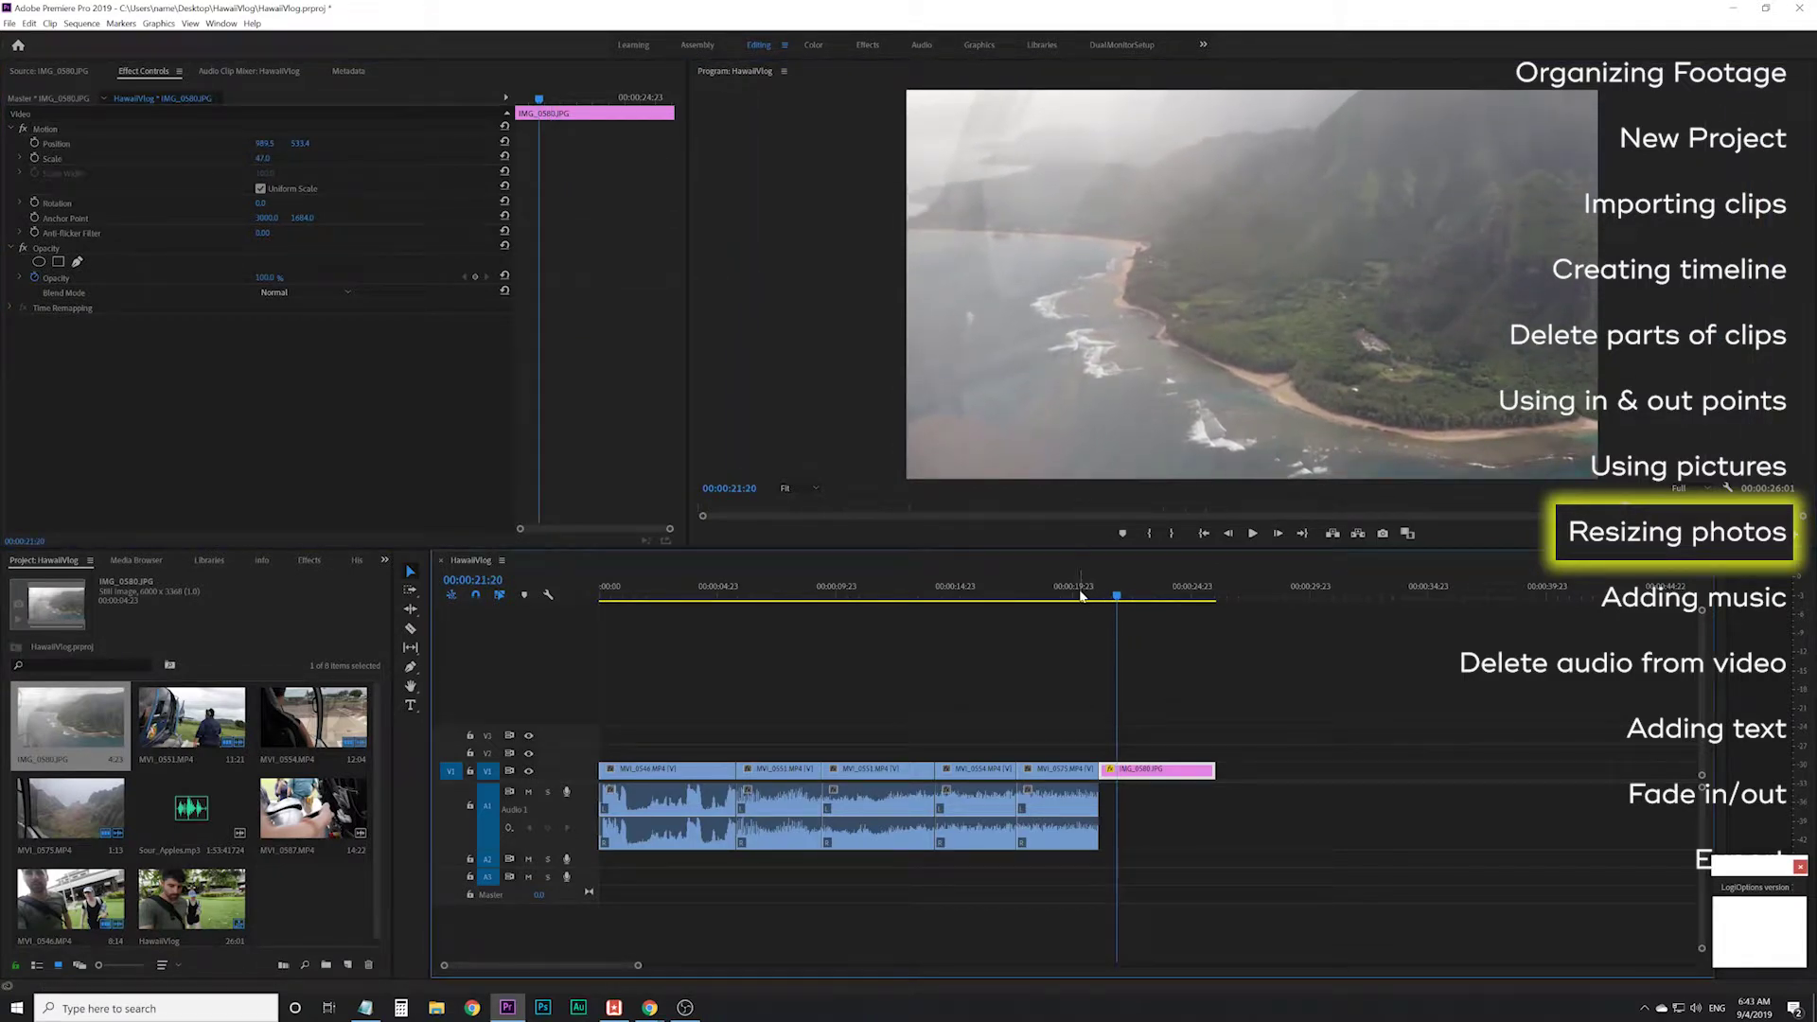
left_click(1081, 594)
key("space")
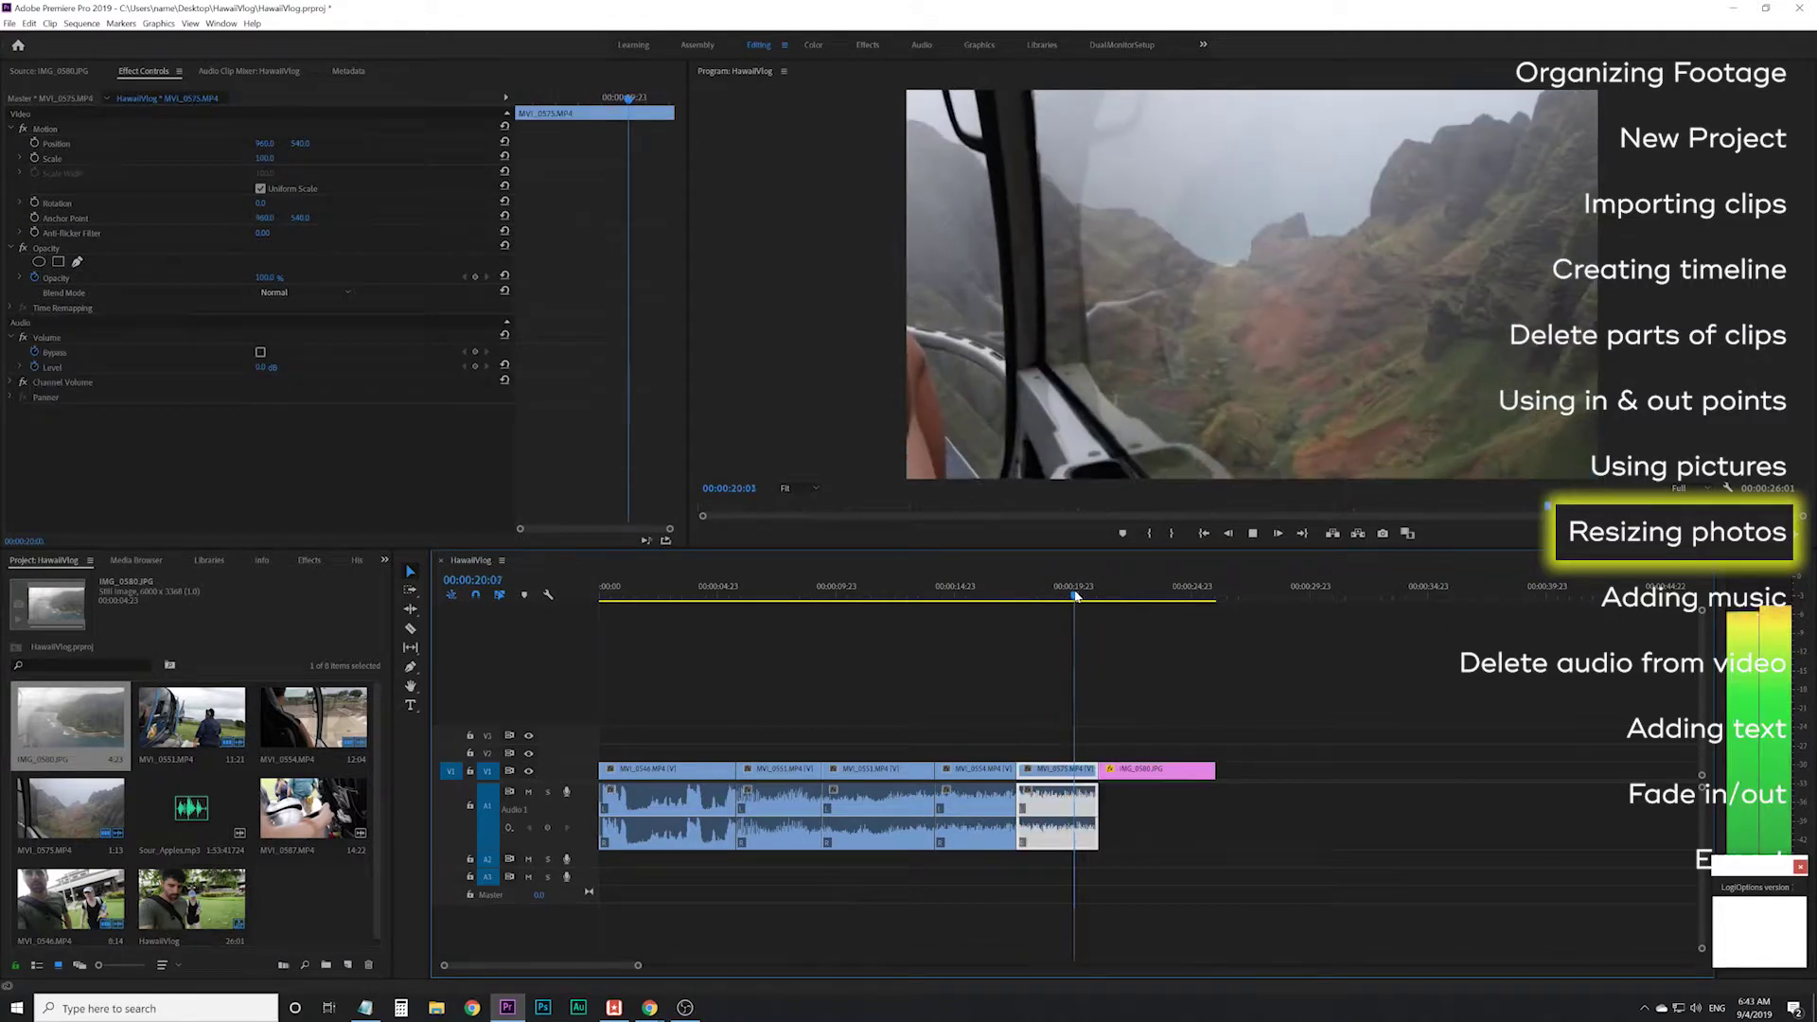
left_click(667, 698)
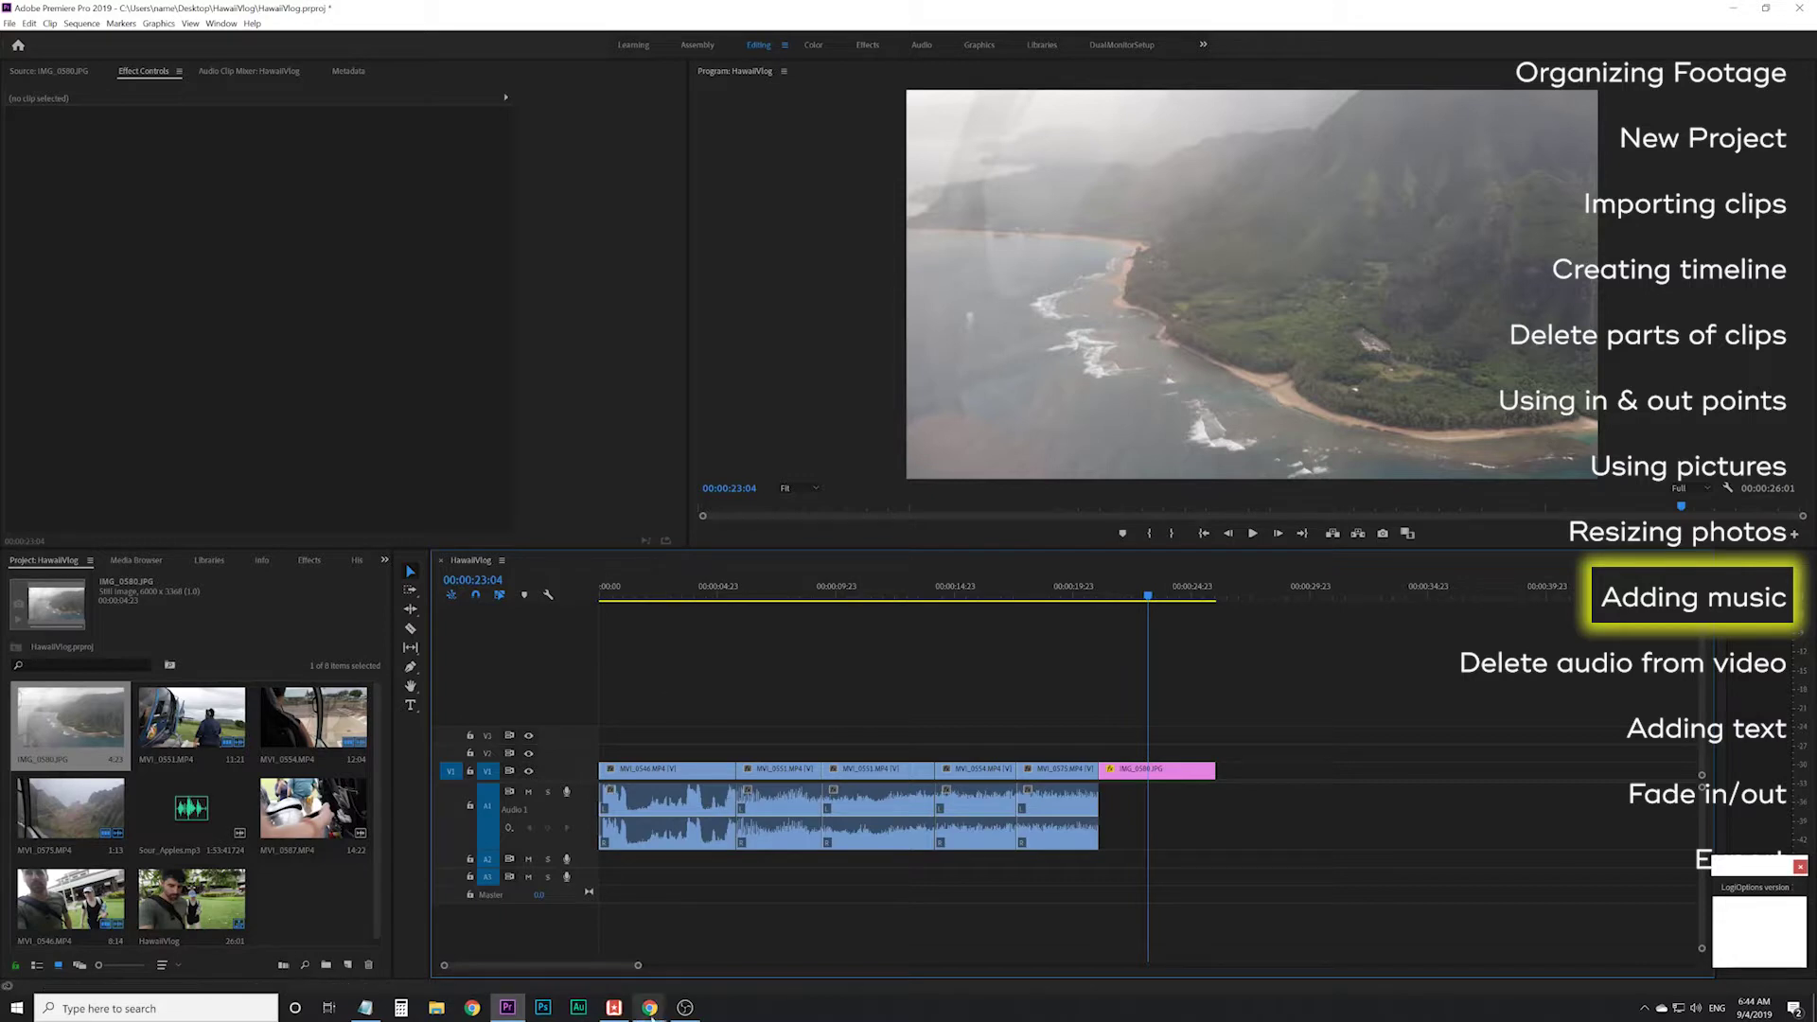
- Switch to the YouTube Audio Library in Chrome and examine the mood, instrument and genre filters for free music
mouse_move(646, 1013)
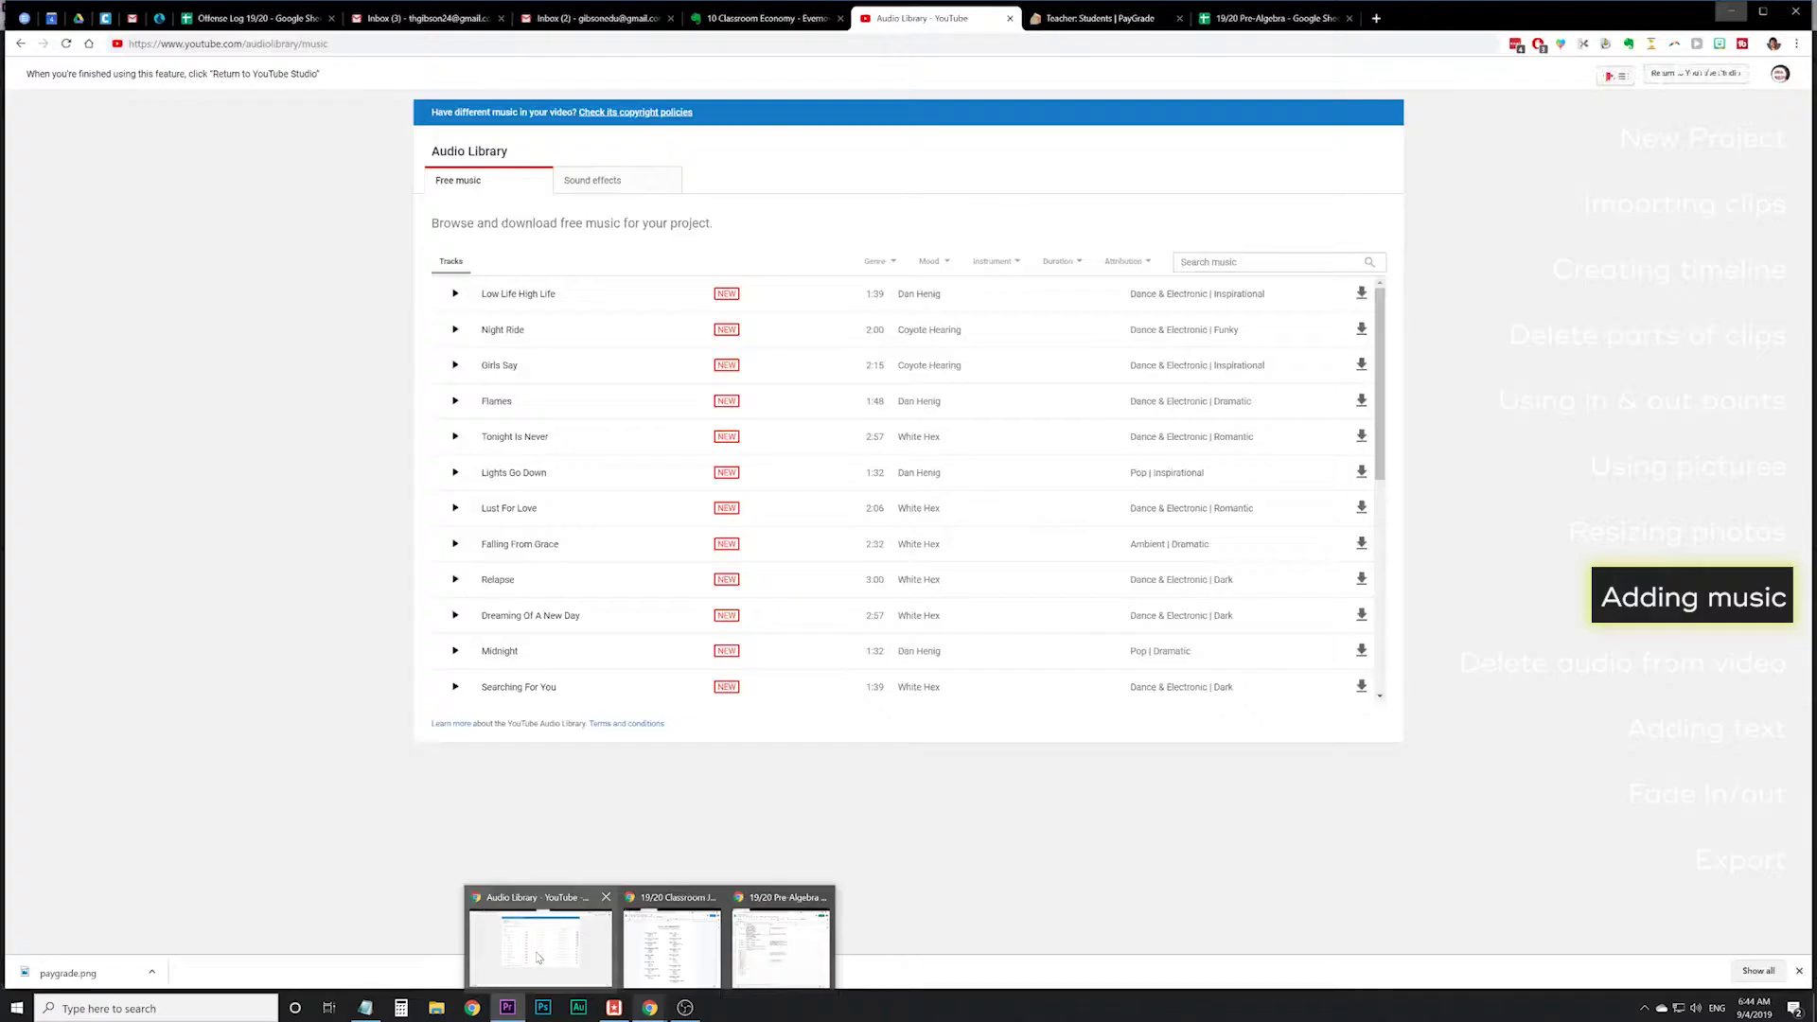
left_click(541, 947)
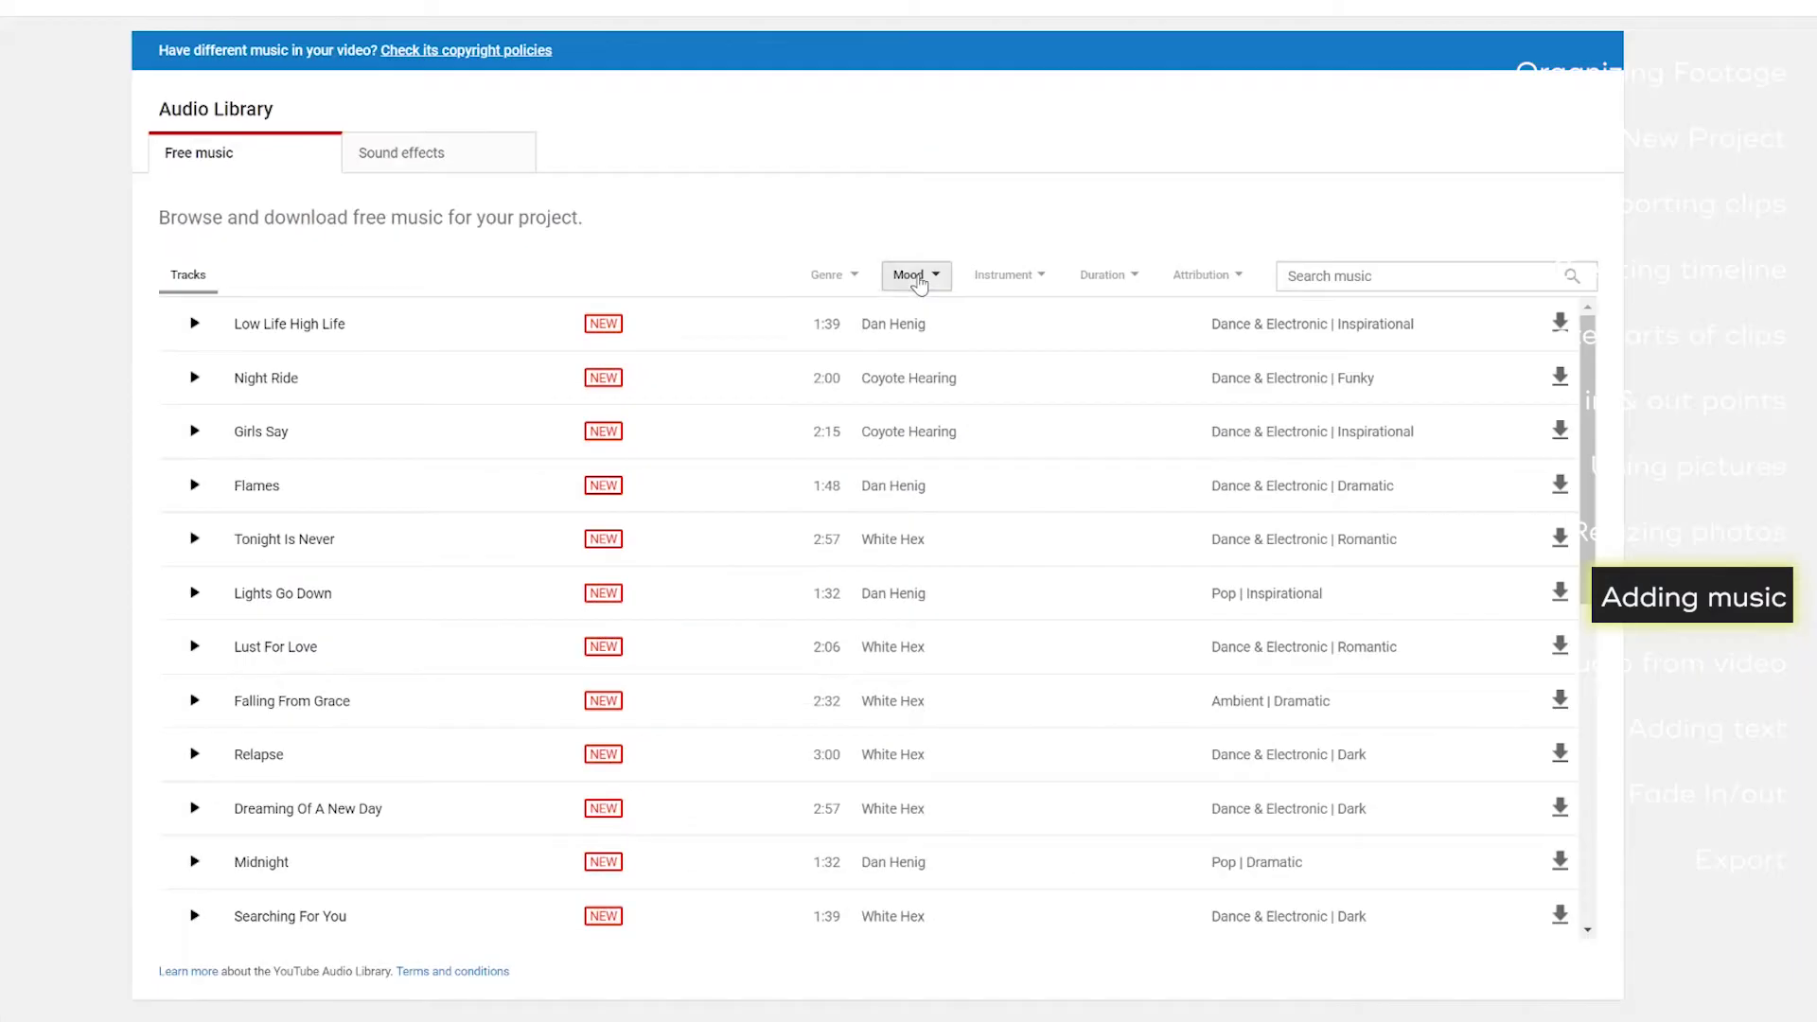
left_click(1670, 427)
left_click(1003, 274)
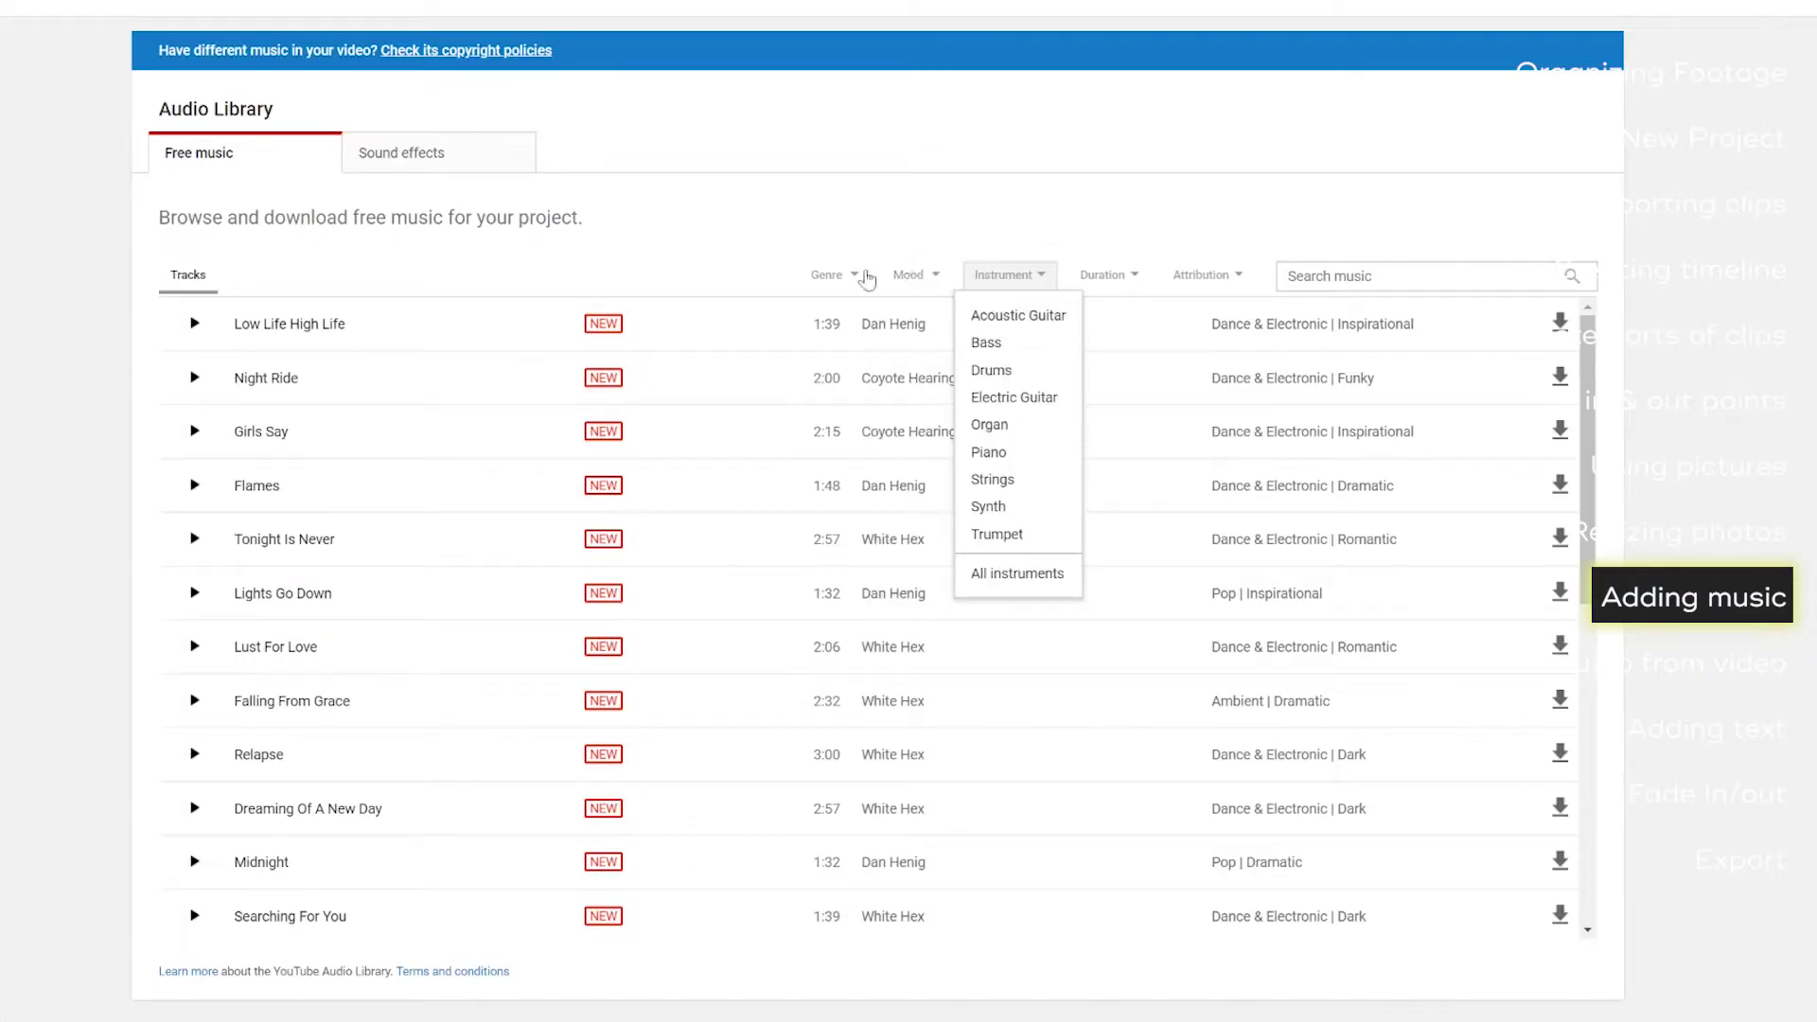
left_click(826, 274)
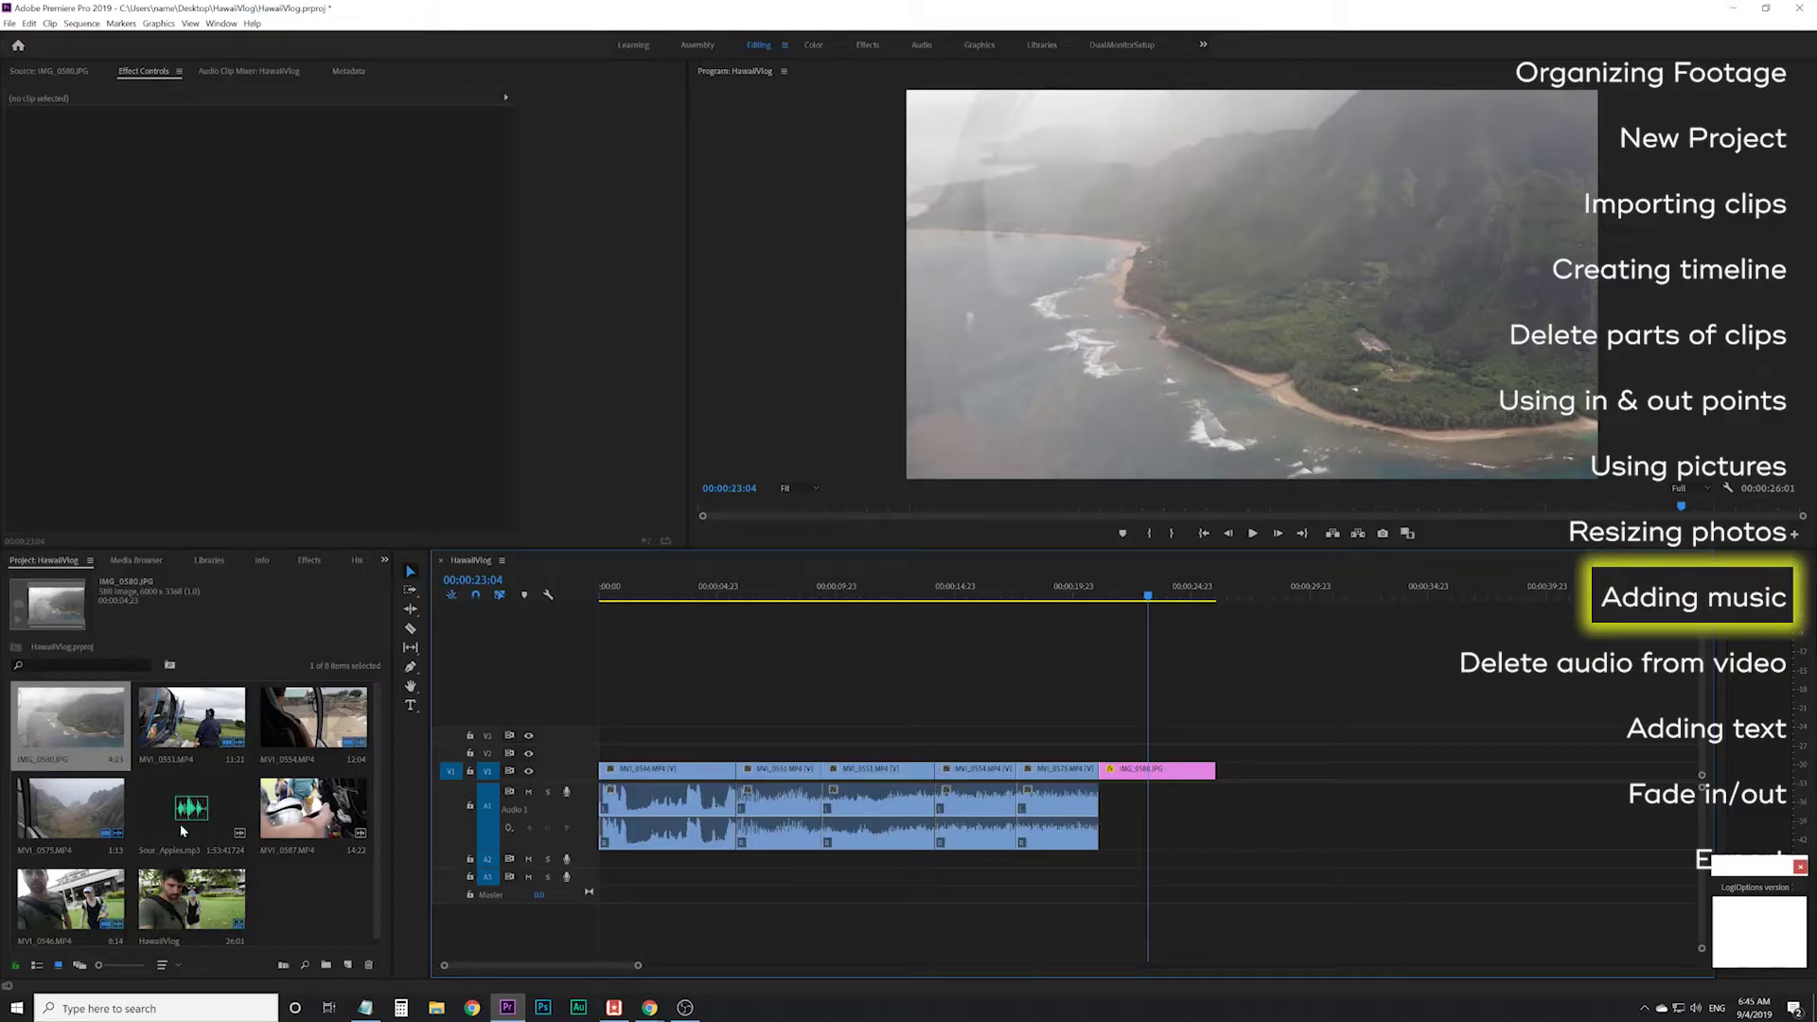
- Add Sour_Apples.mp3 to audio track A2 starting at about 00:00:05:00, and enlarge the track's height to show its waveform
left_click(182, 808)
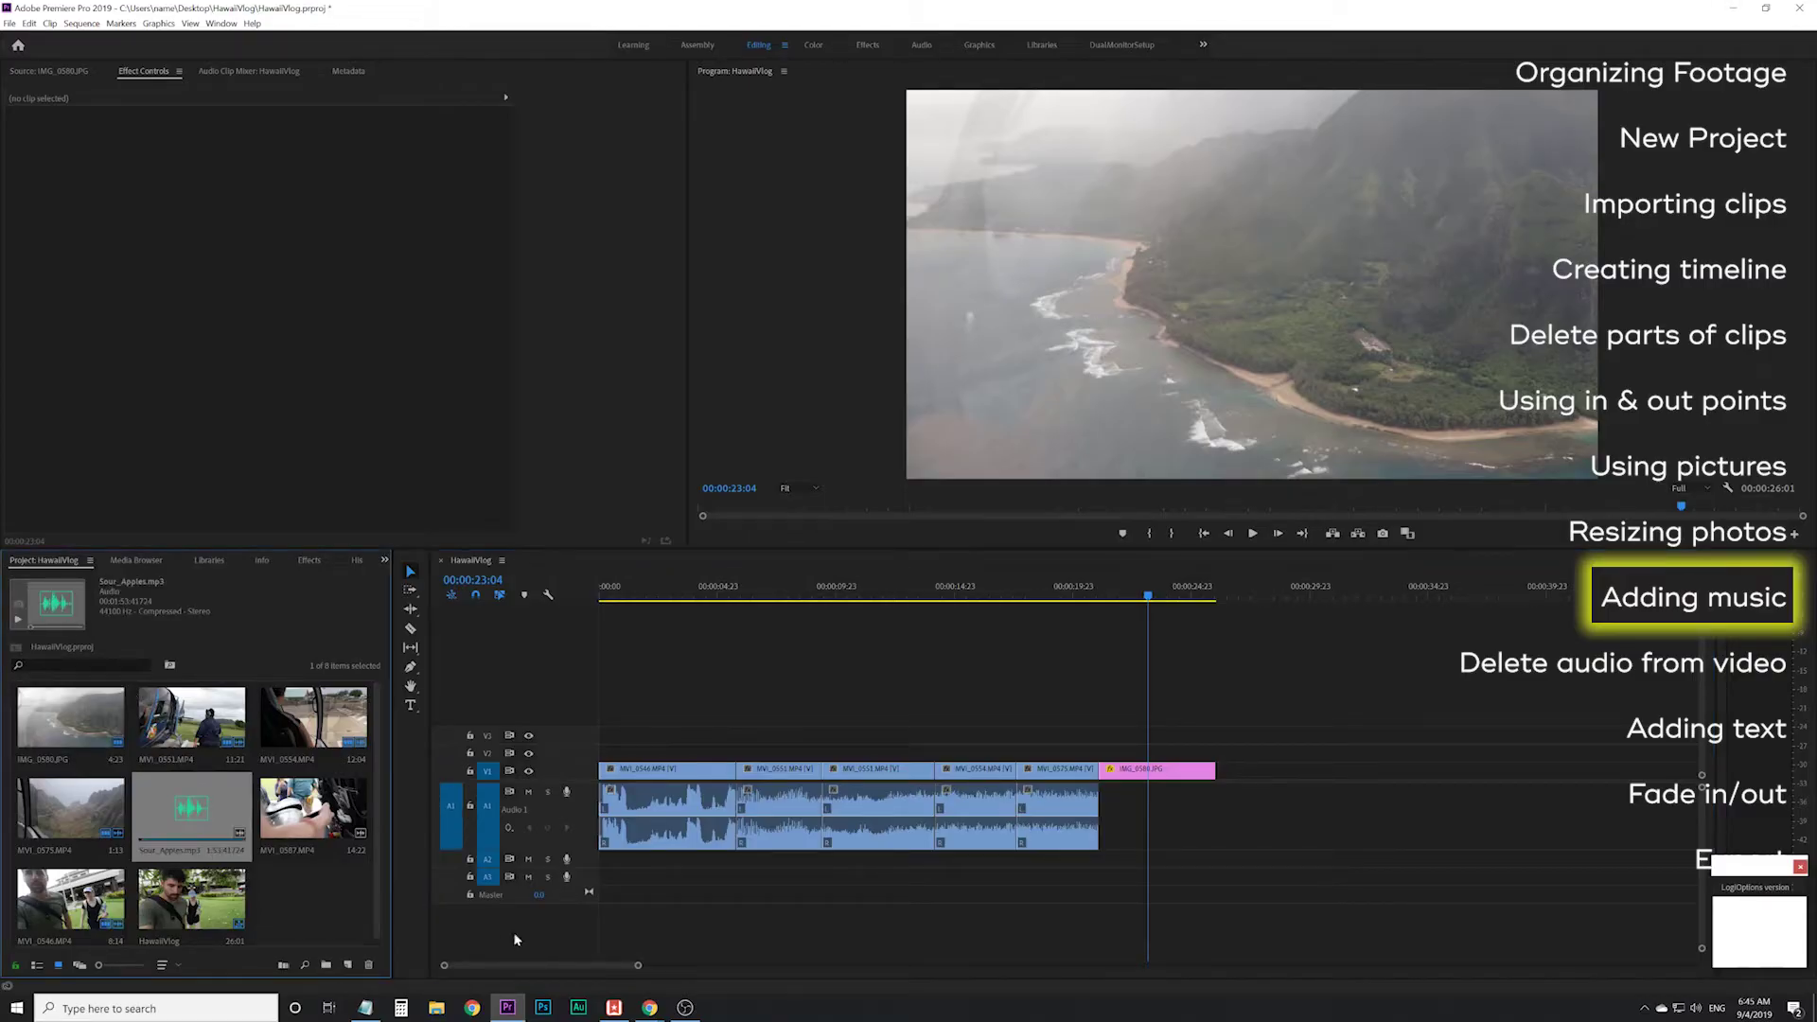
scroll(306, 897, "down", 1)
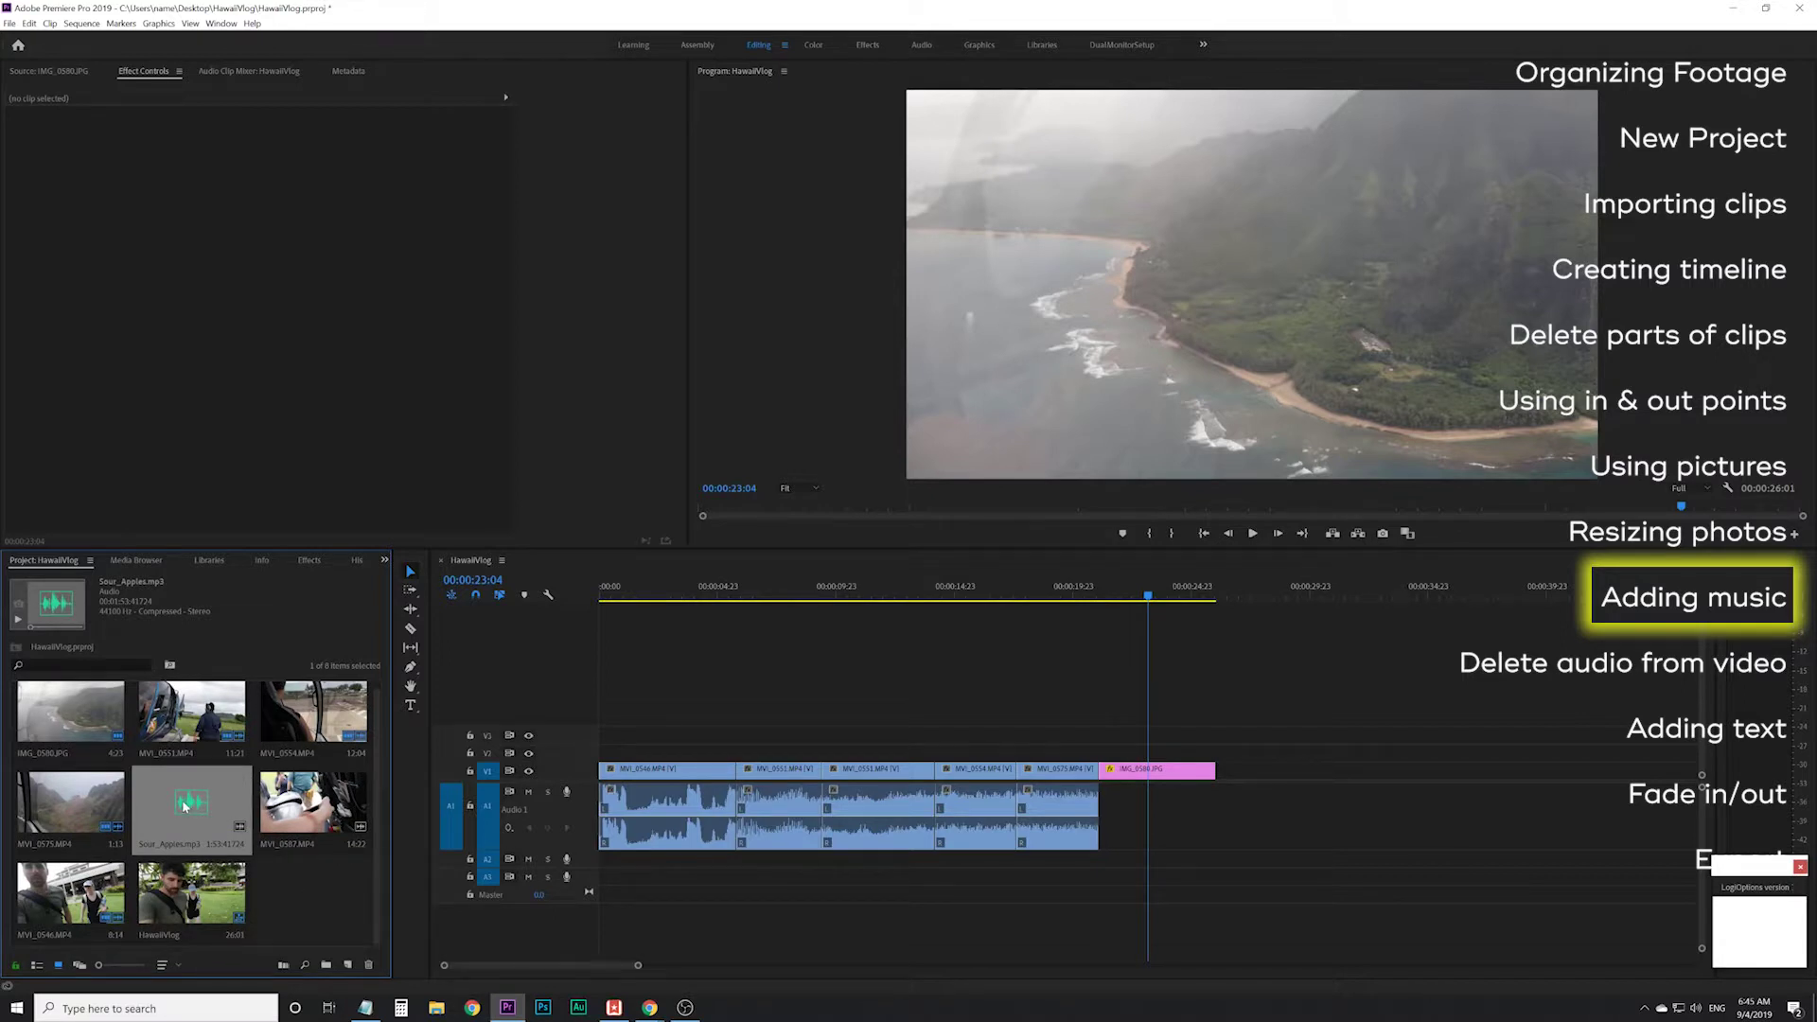
left_click_drag(240, 800, 726, 867)
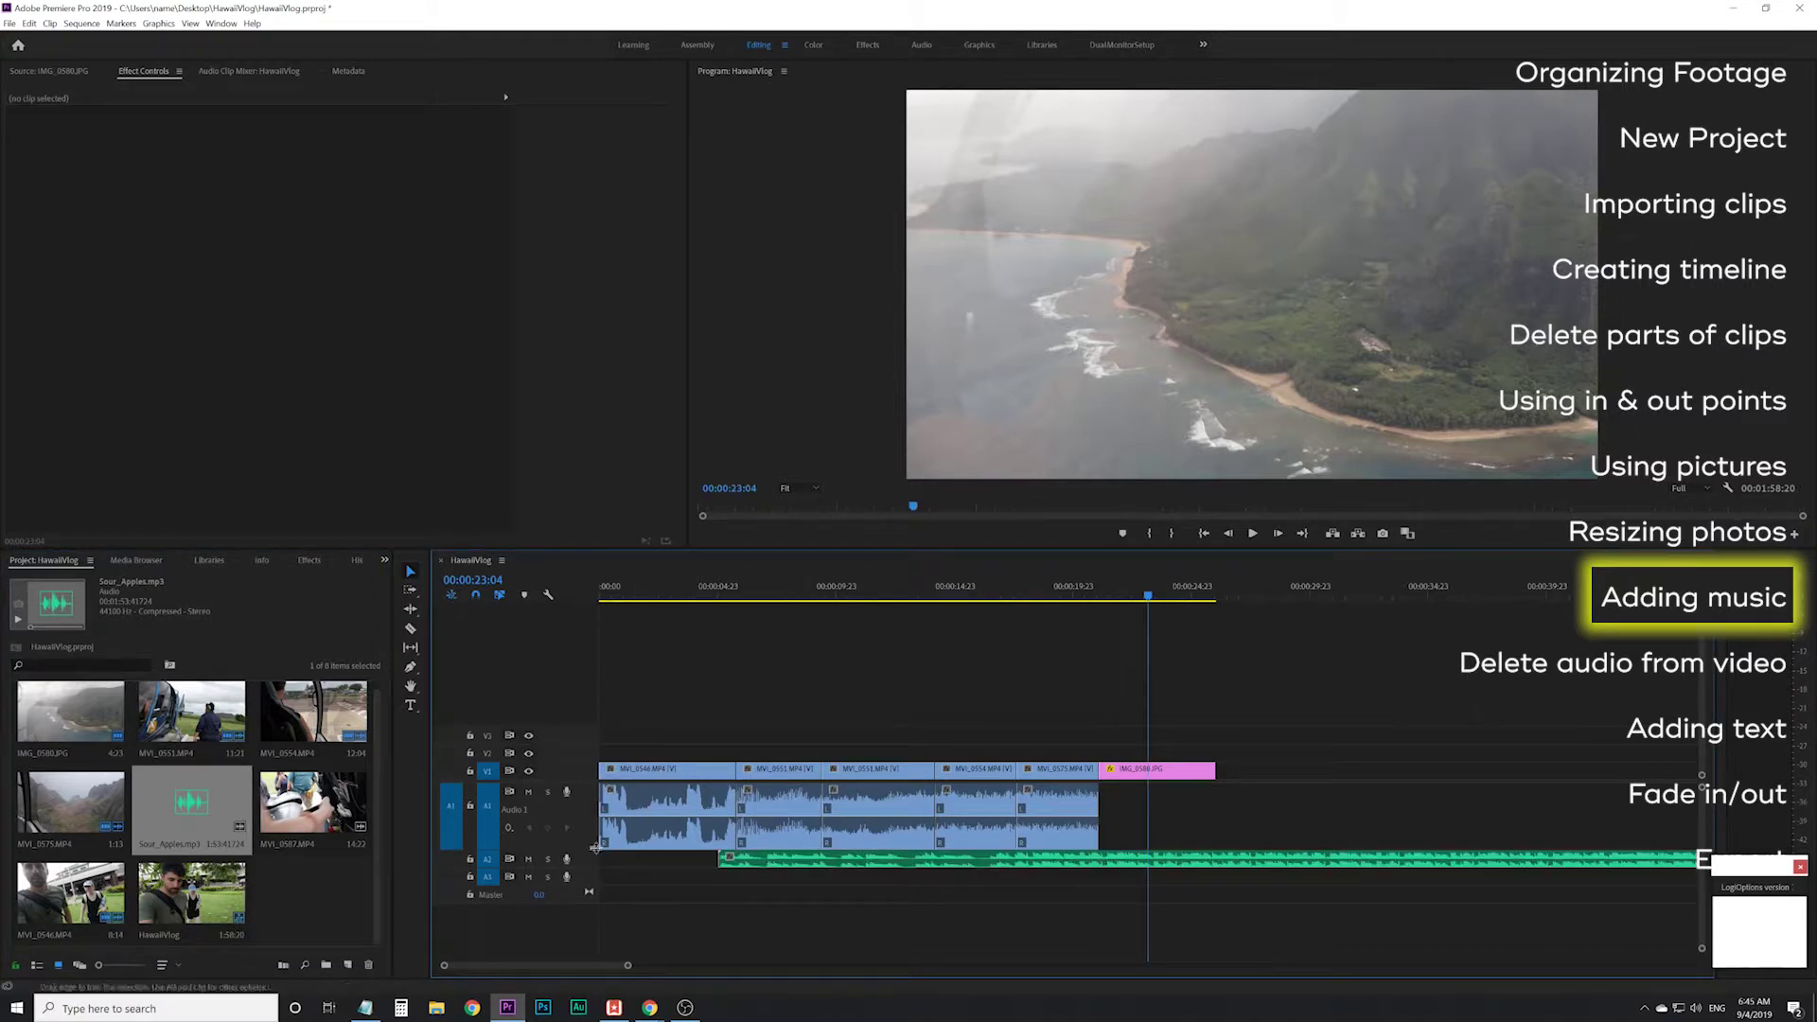
left_click_drag(588, 866, 600, 923)
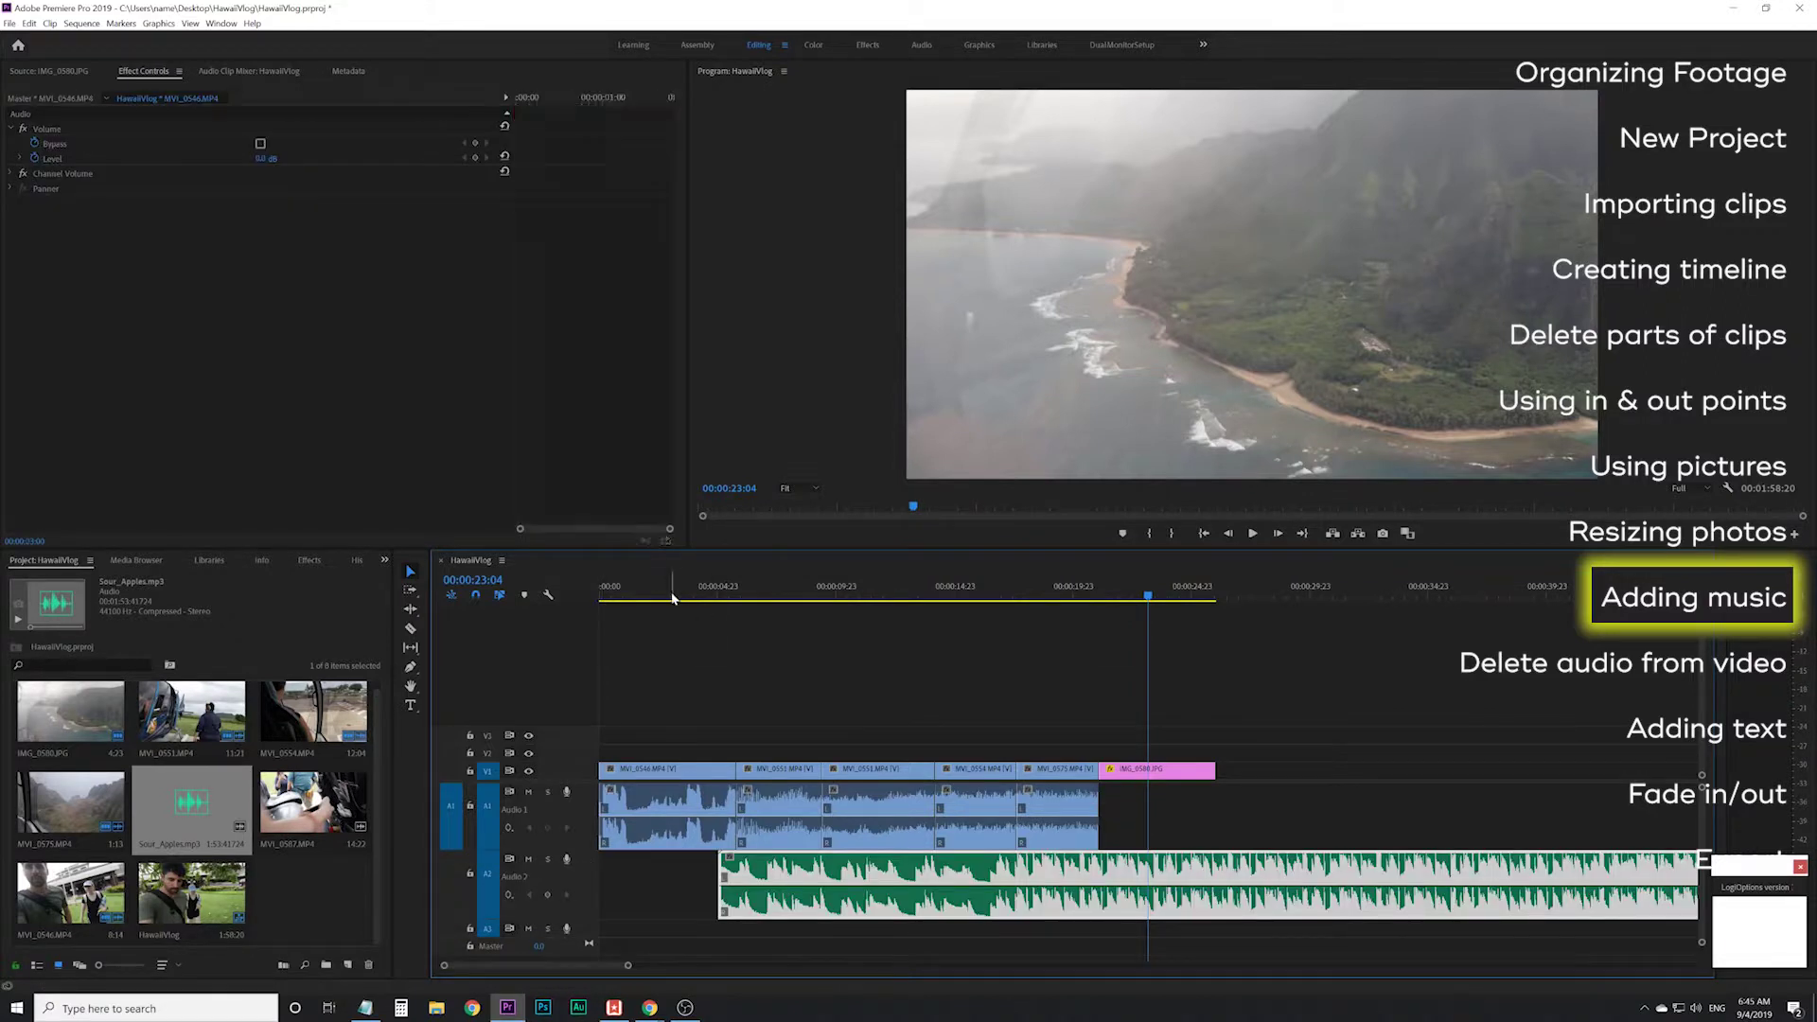
- Play the sequence from 00:00:03:00 to hear the music together with the clips' own audio
left_click(671, 596)
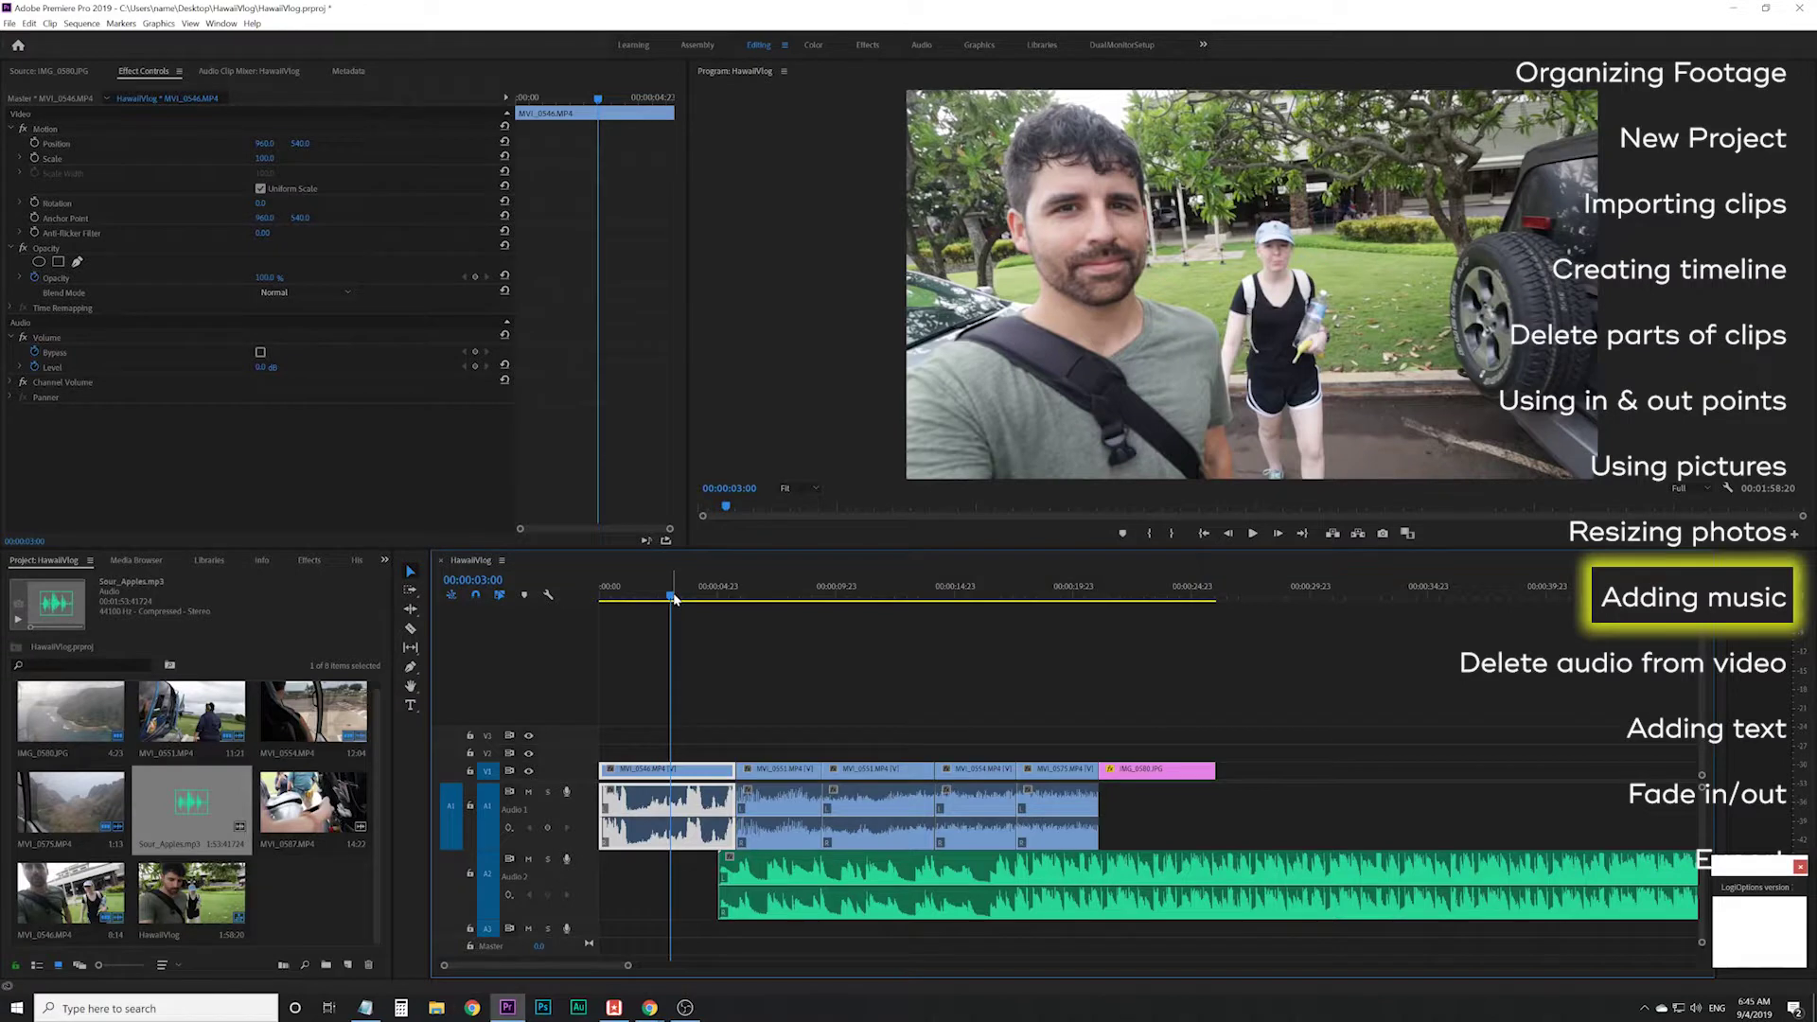
key("space")
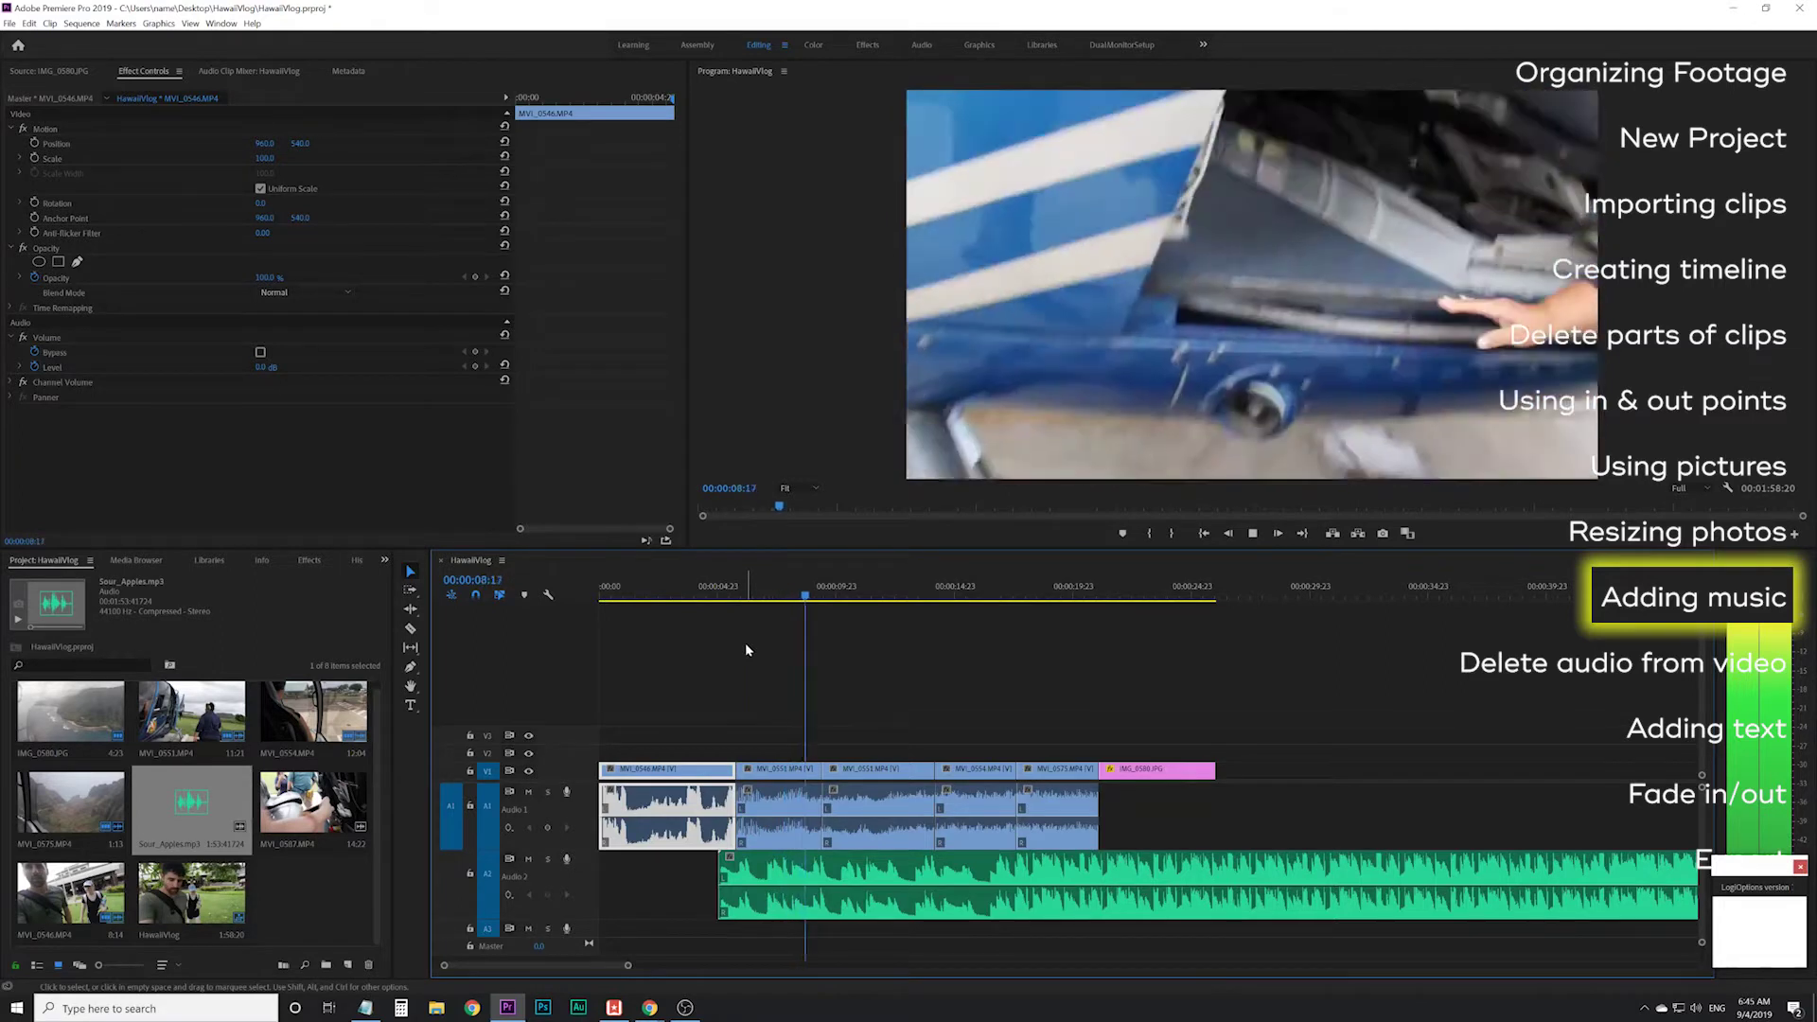
left_click(831, 799)
left_click(880, 734)
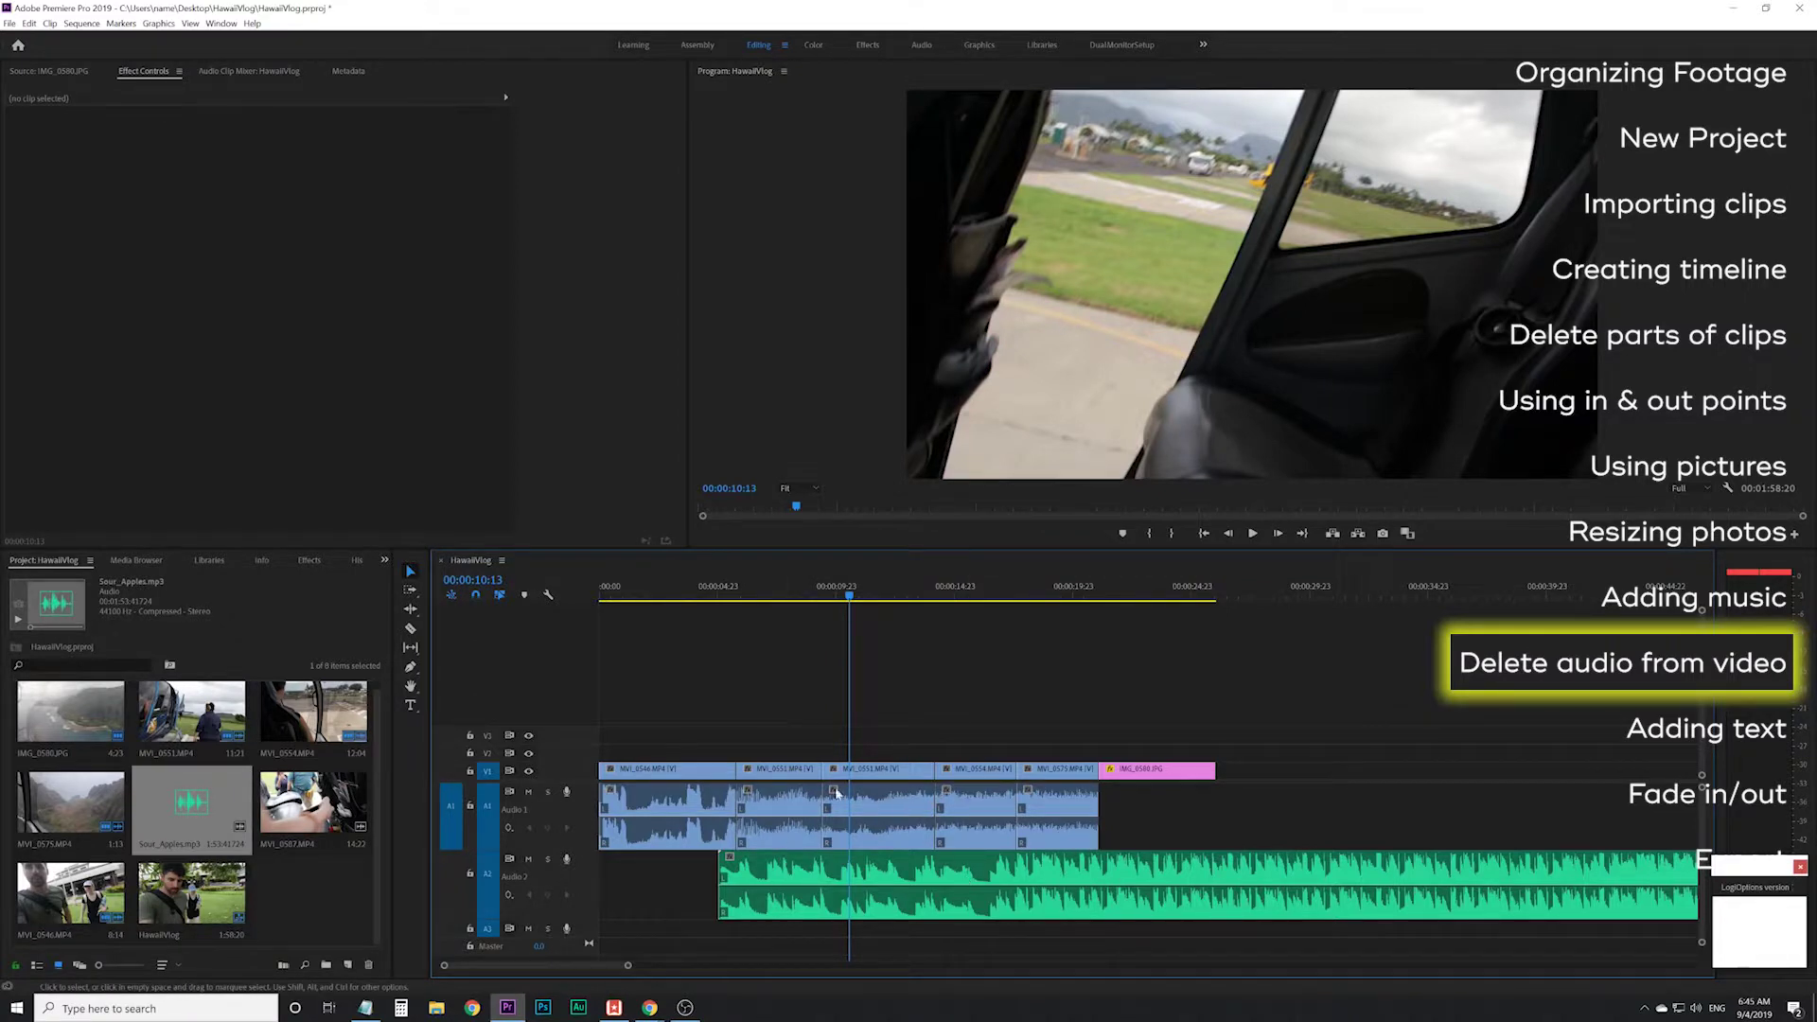
- Try deleting the first MVI_0551.MP4 clip together with its audio from the sequence, and undo the deletion
left_click(793, 800)
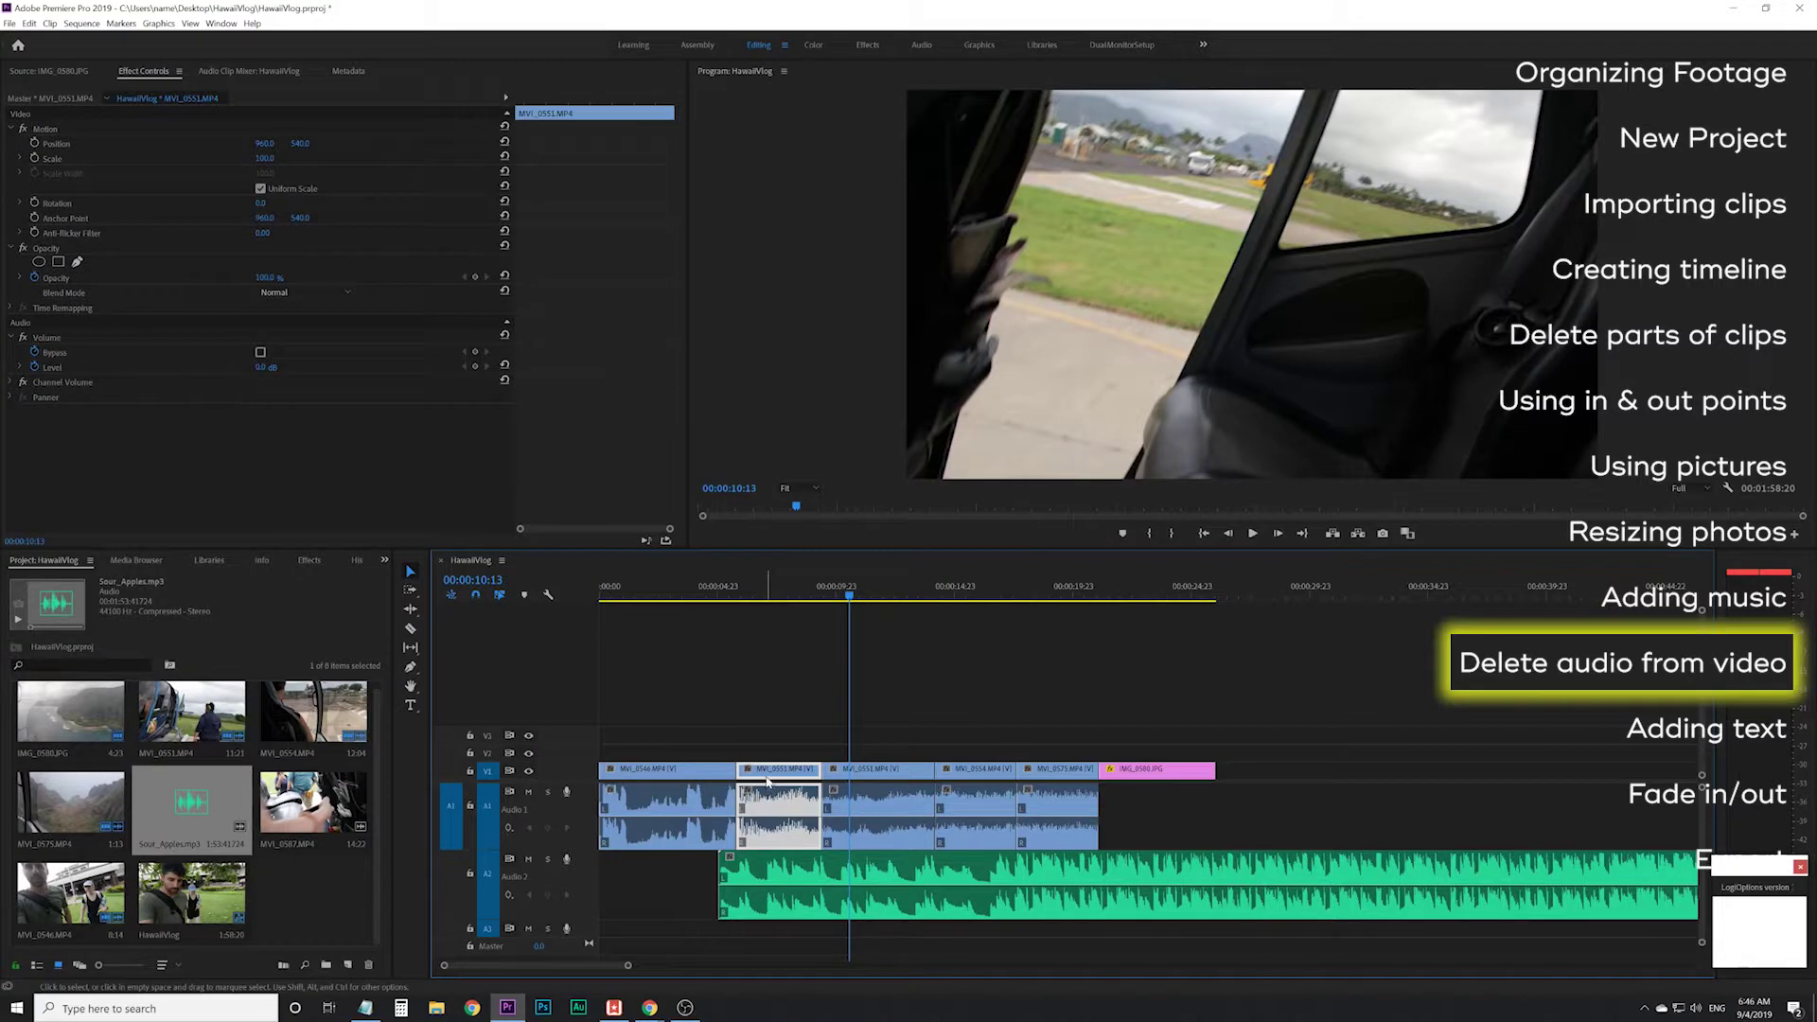
left_click(782, 593)
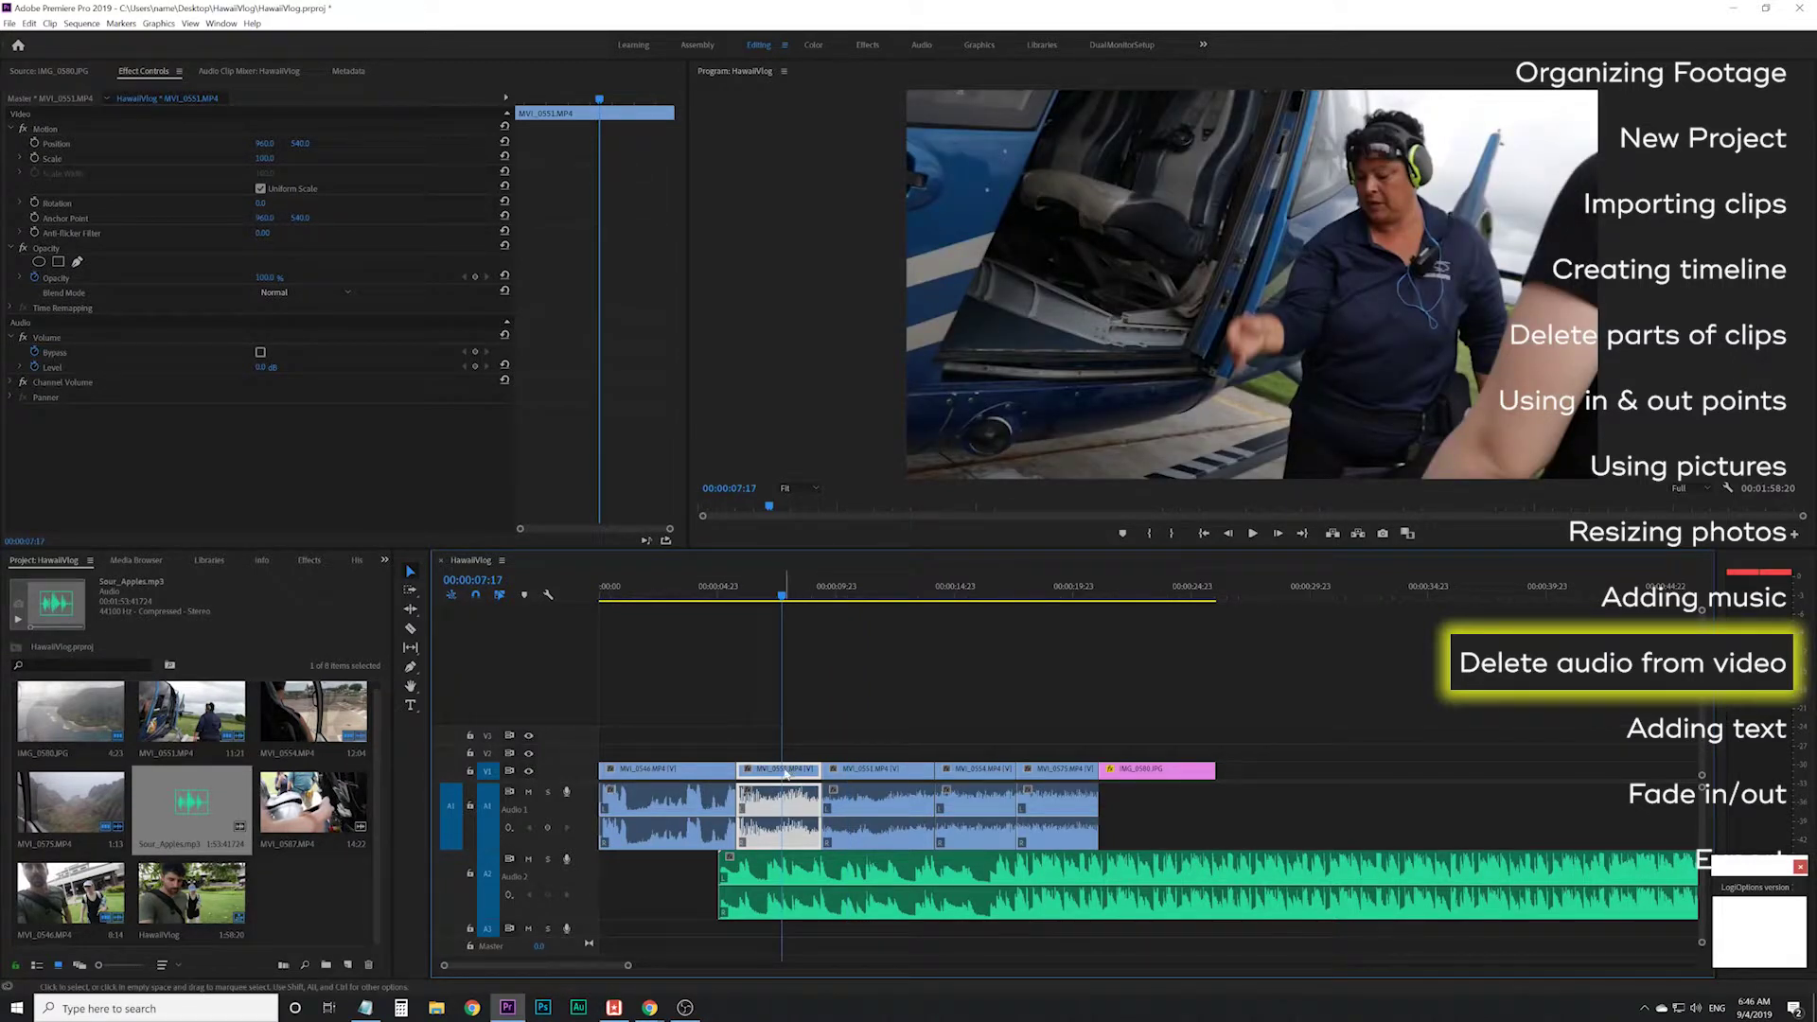
key("Delete")
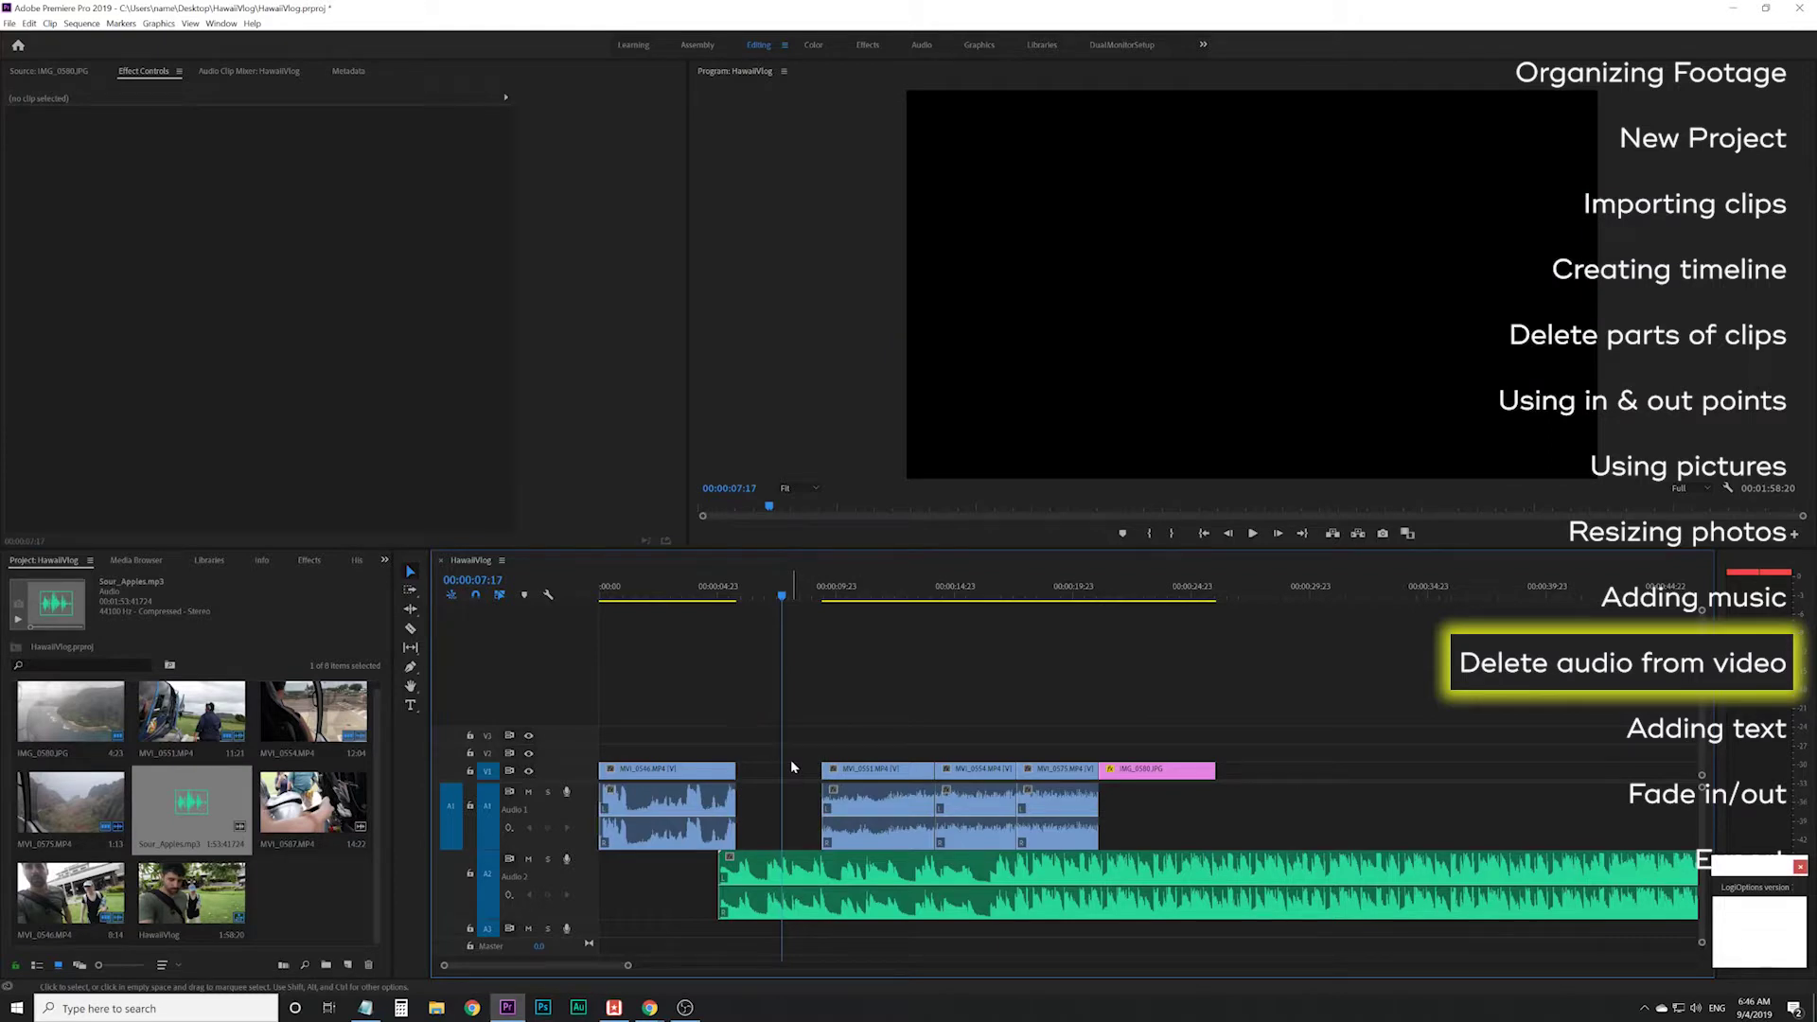
key("ctrl+z")
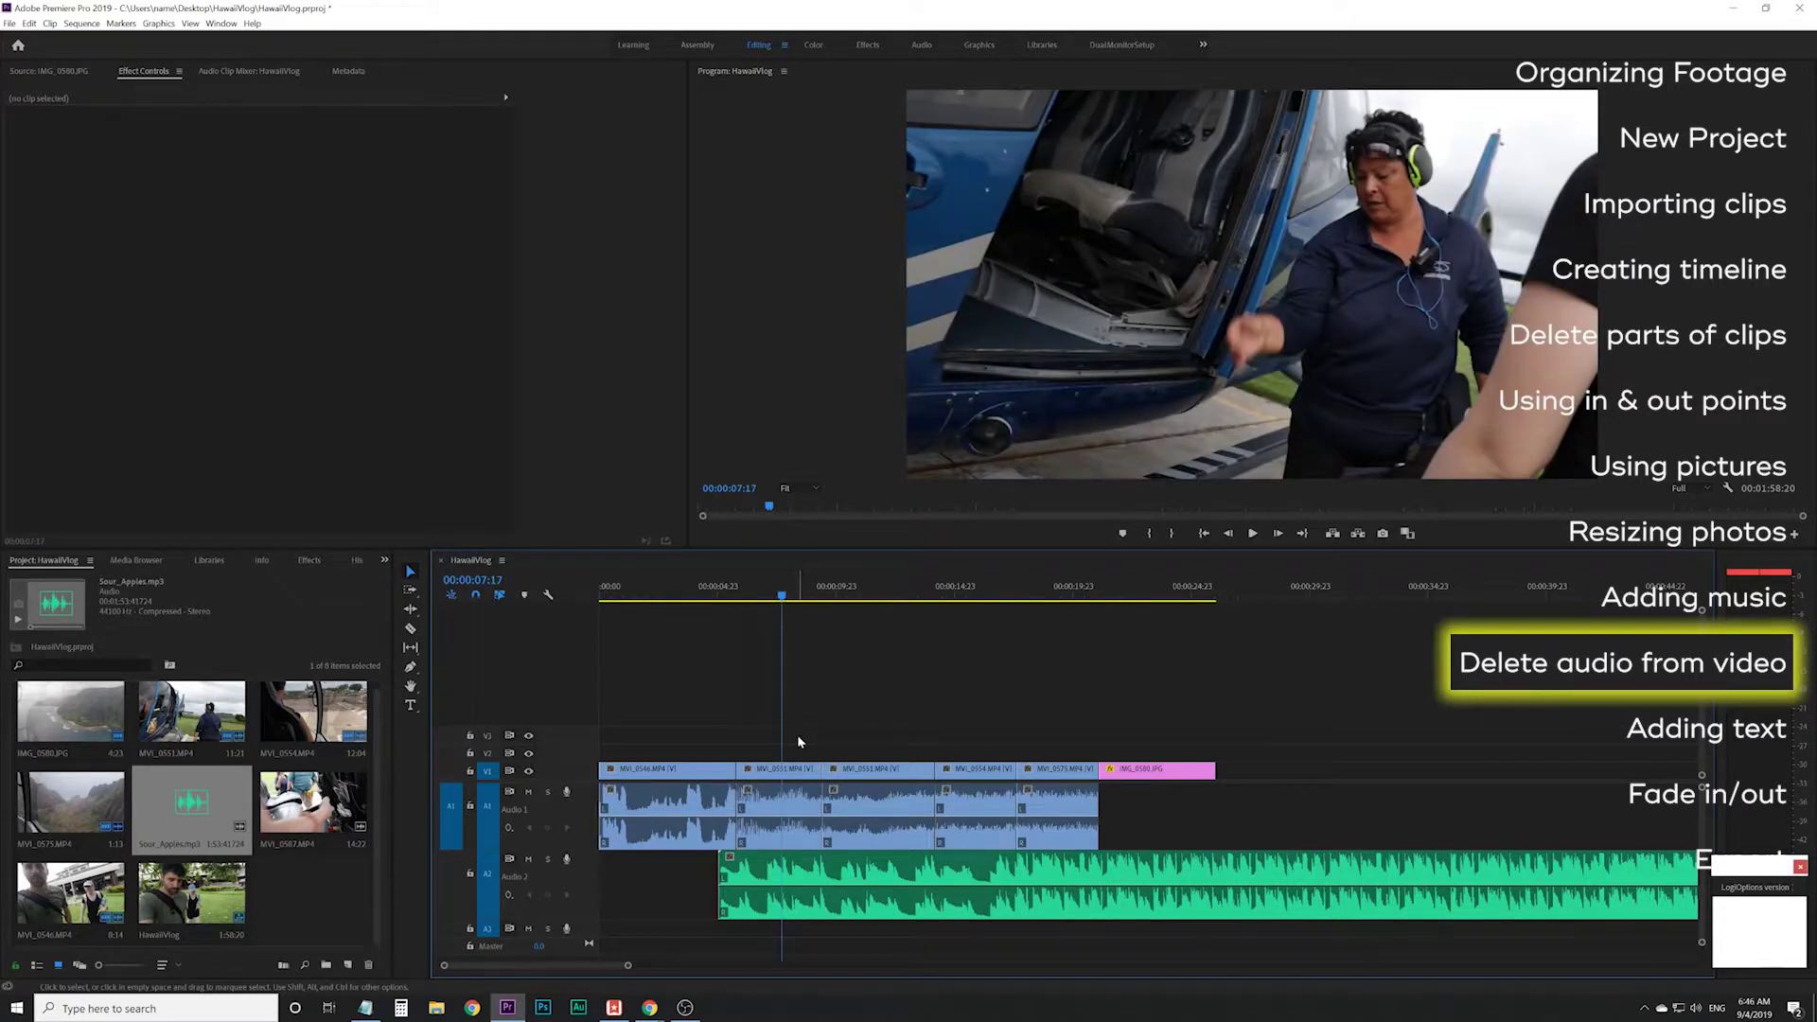
- Delete only the audio of the first MVI_0551.MP4 clip, and enlarge the height of audio track A1
left_click(793, 806)
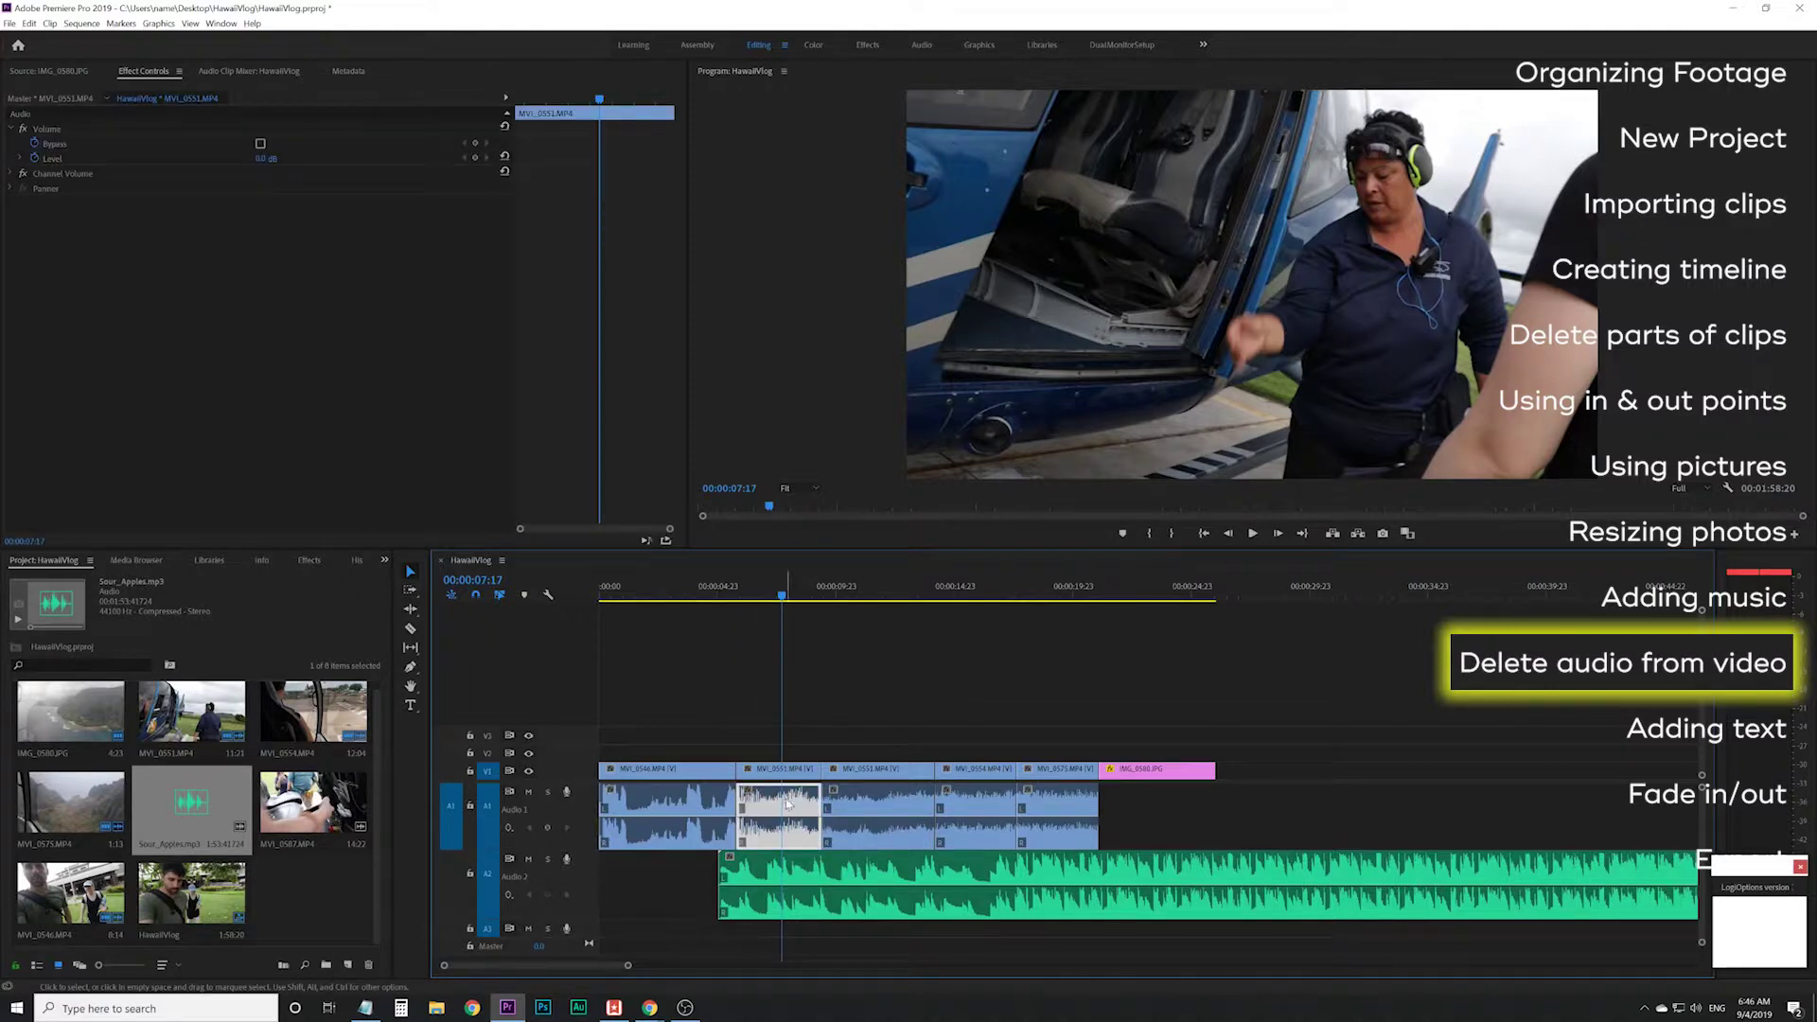
key("Delete")
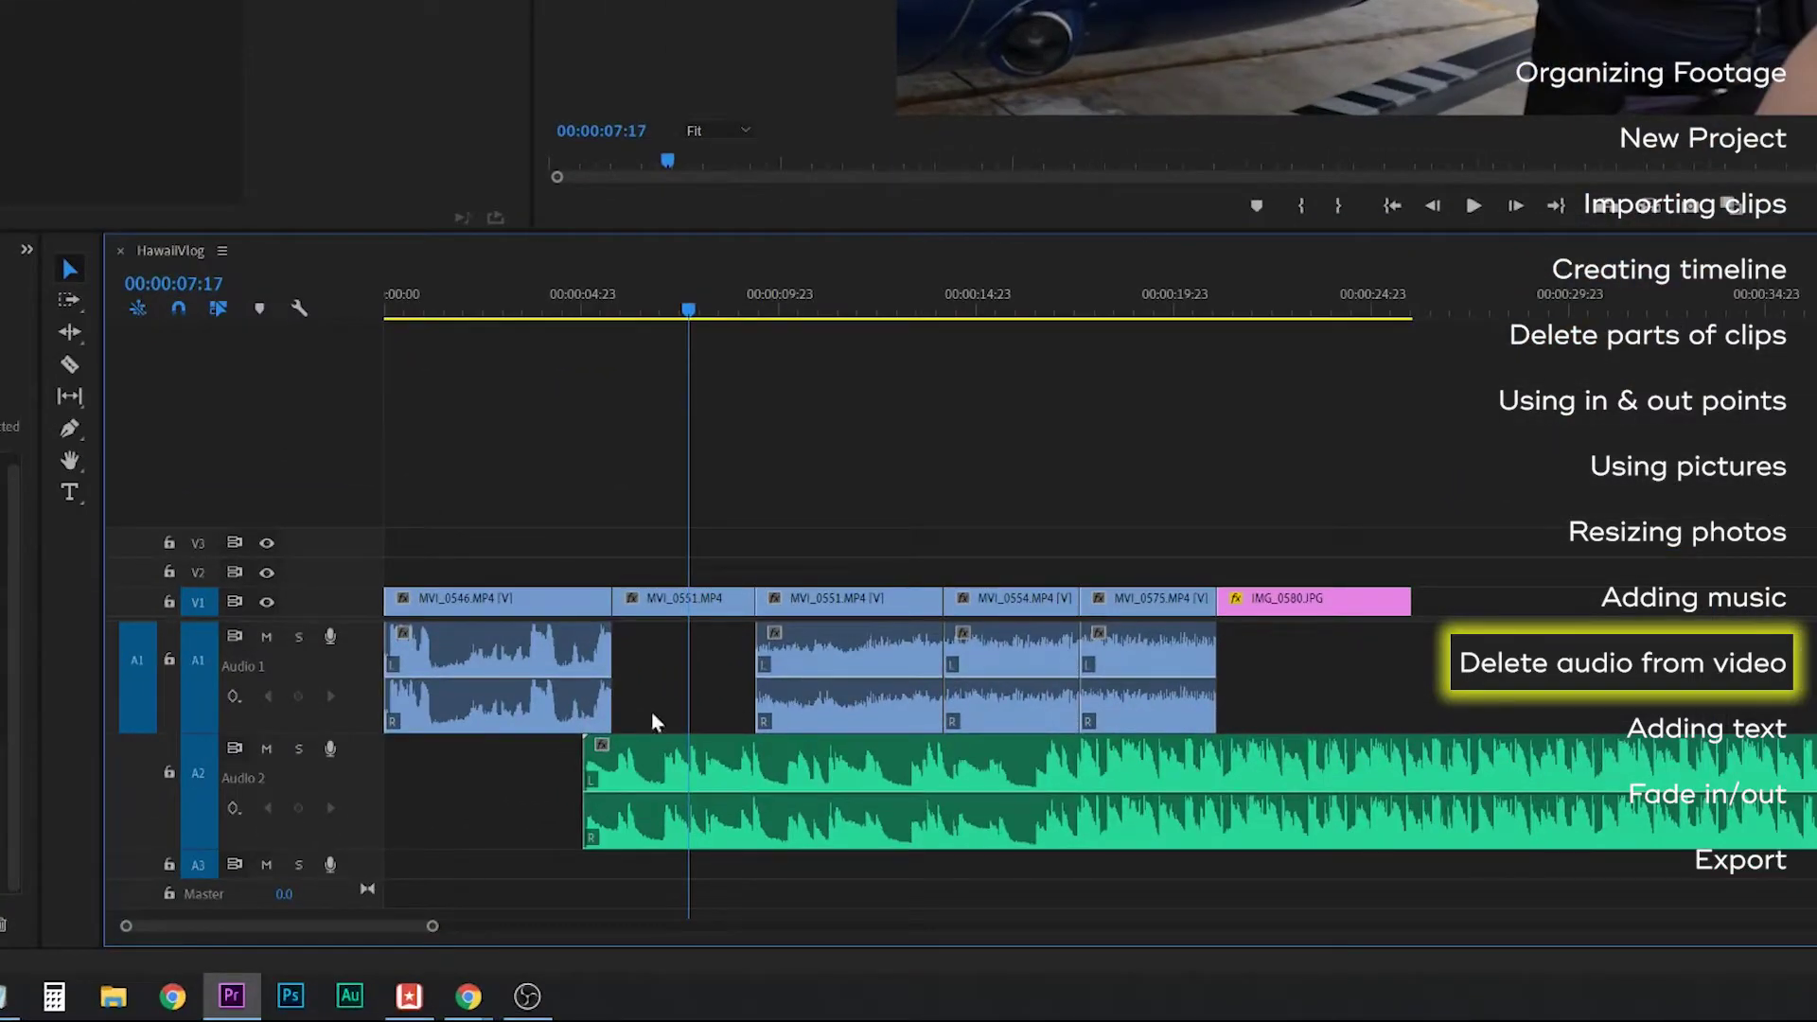
left_click_drag(365, 734, 364, 814)
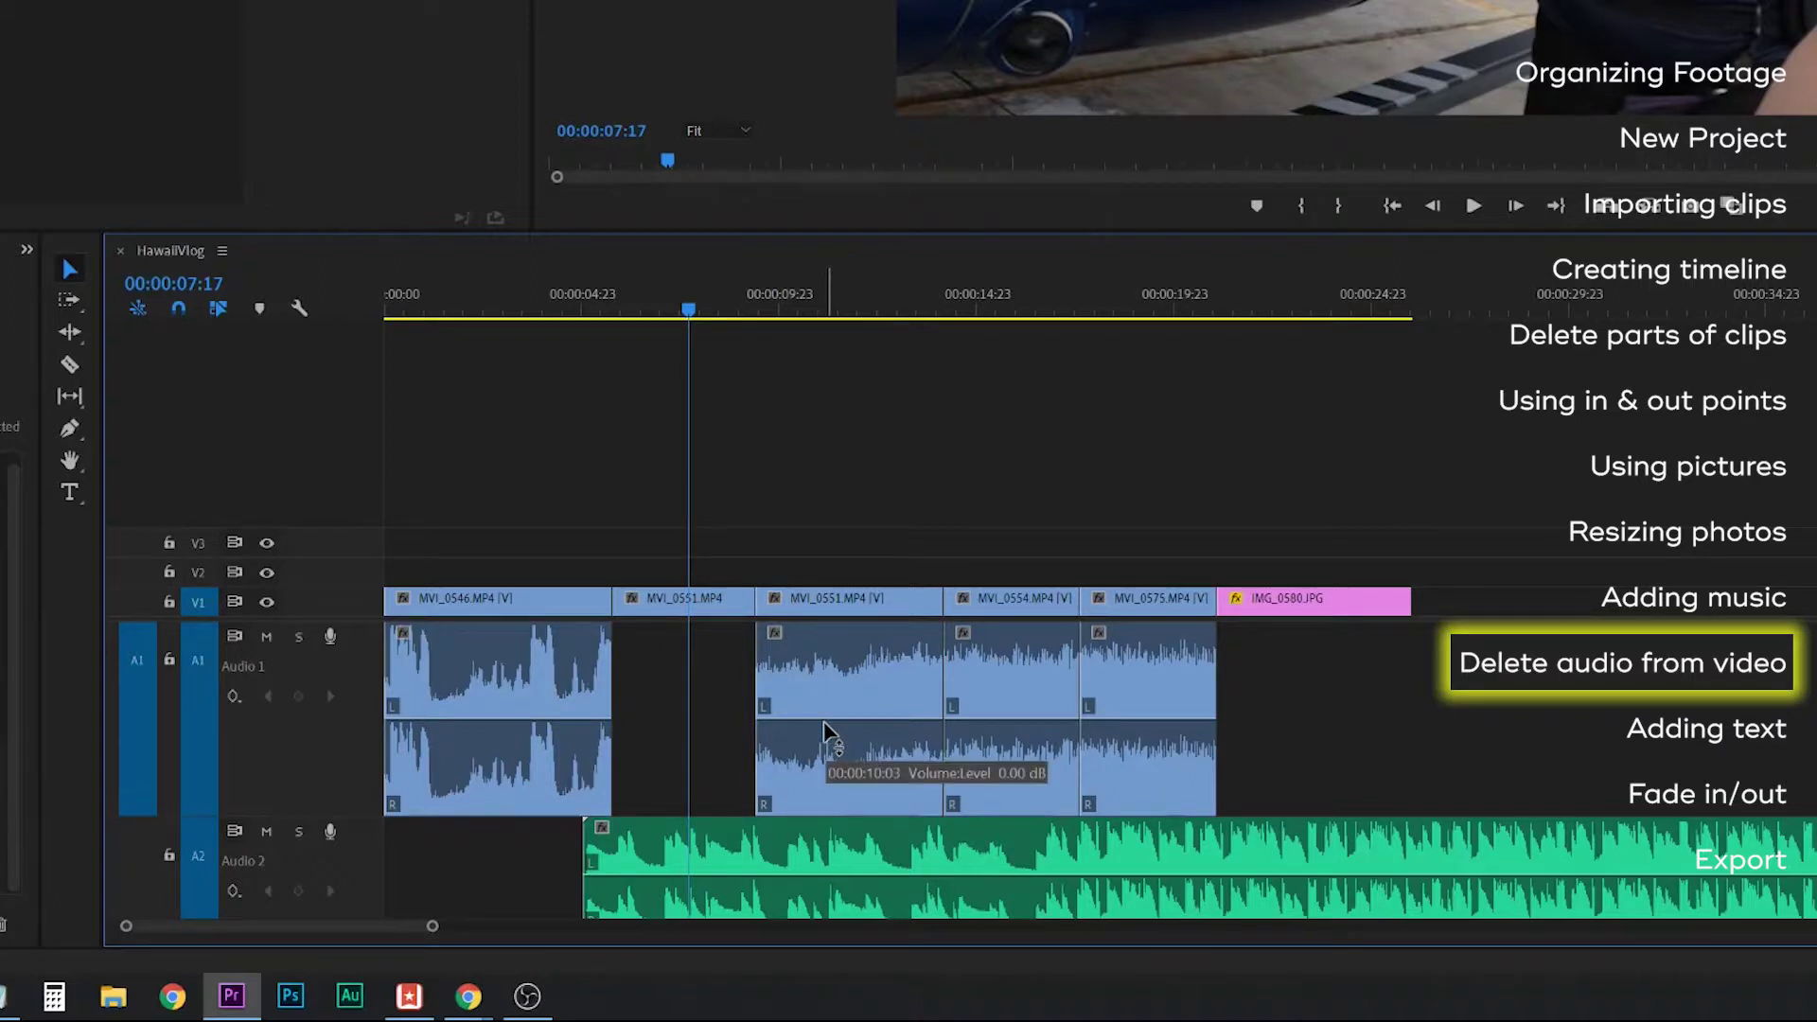
- Lower the volume of the second MVI_0551.MP4 clip's audio all the way down, and play that clip to check it
left_click_drag(818, 728, 825, 806)
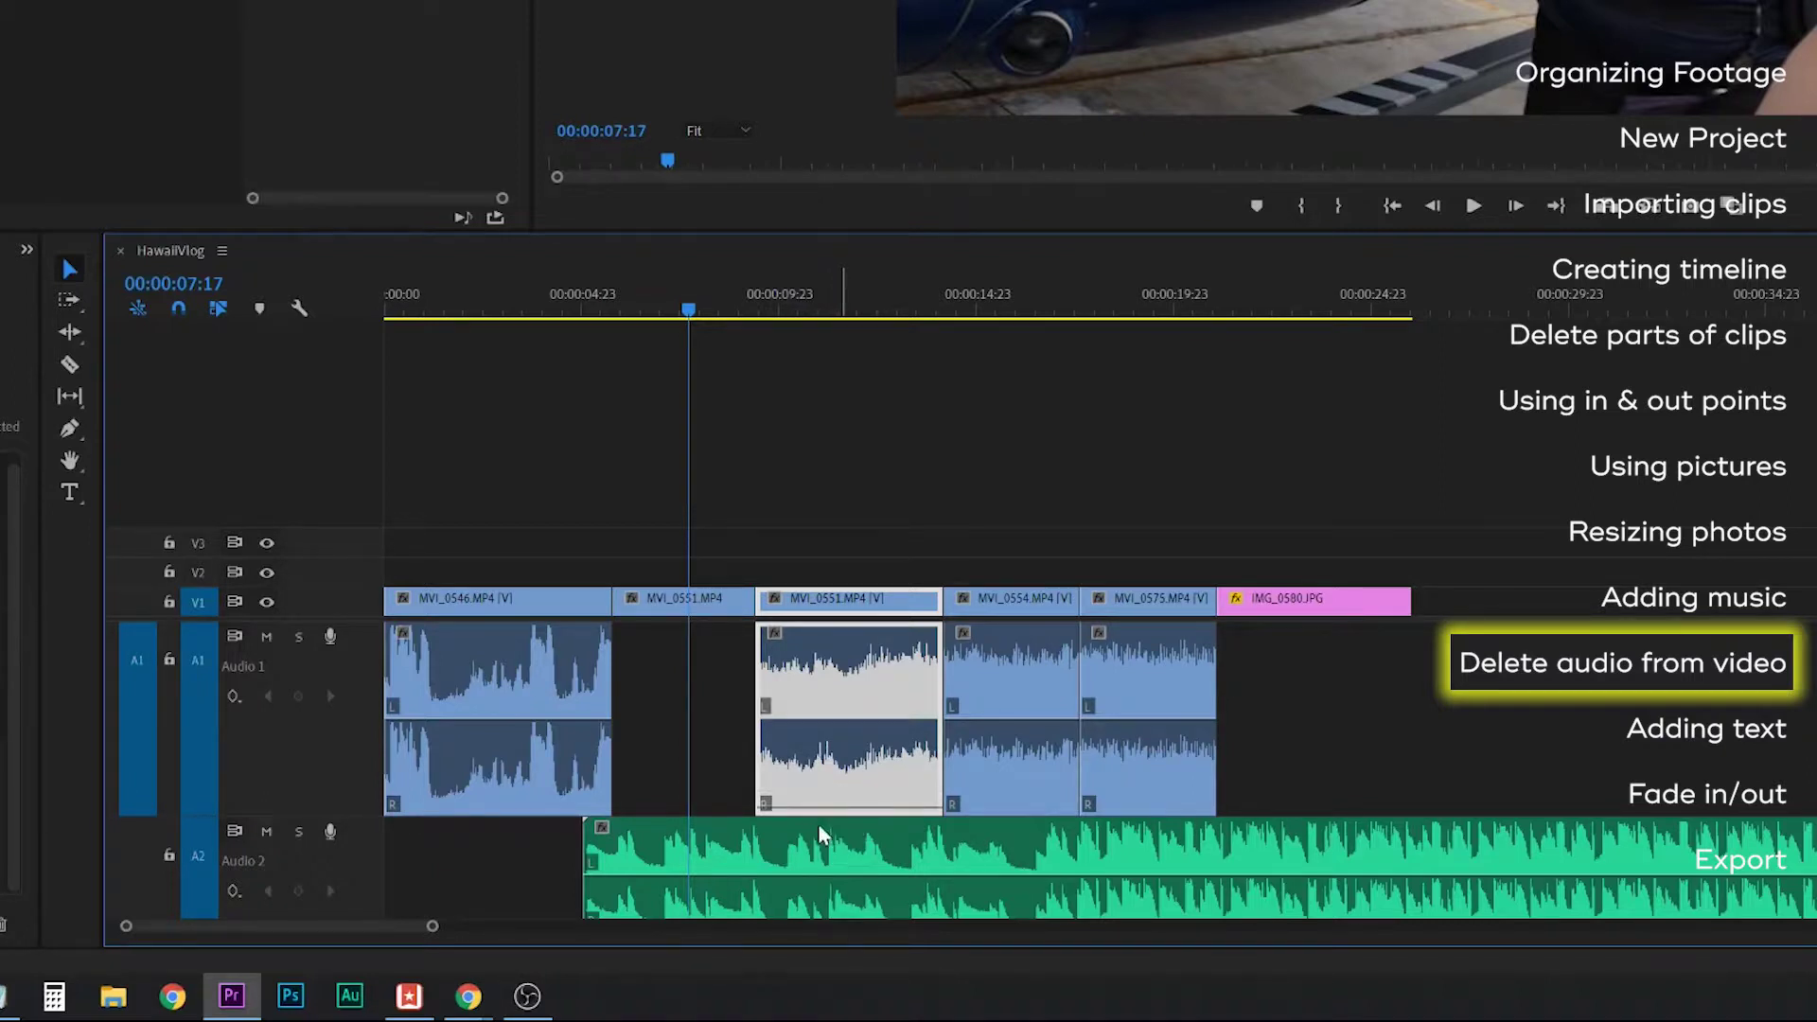
key("space")
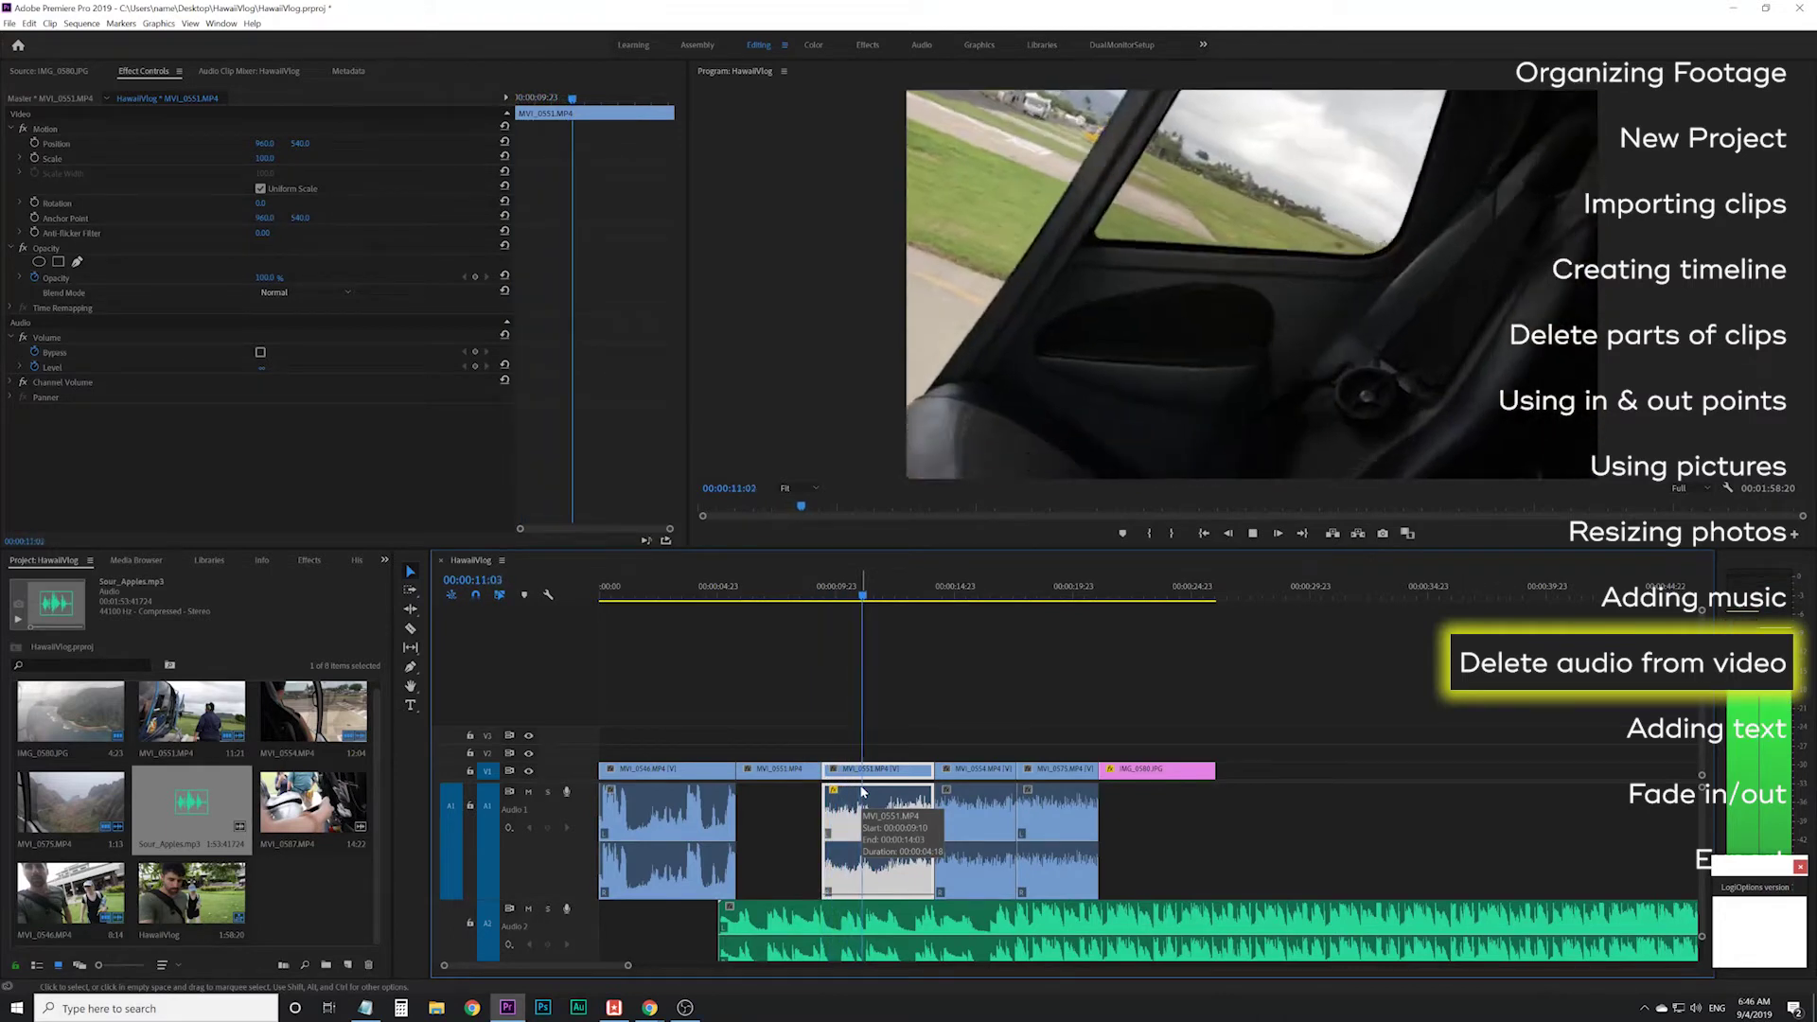
left_click(906, 712)
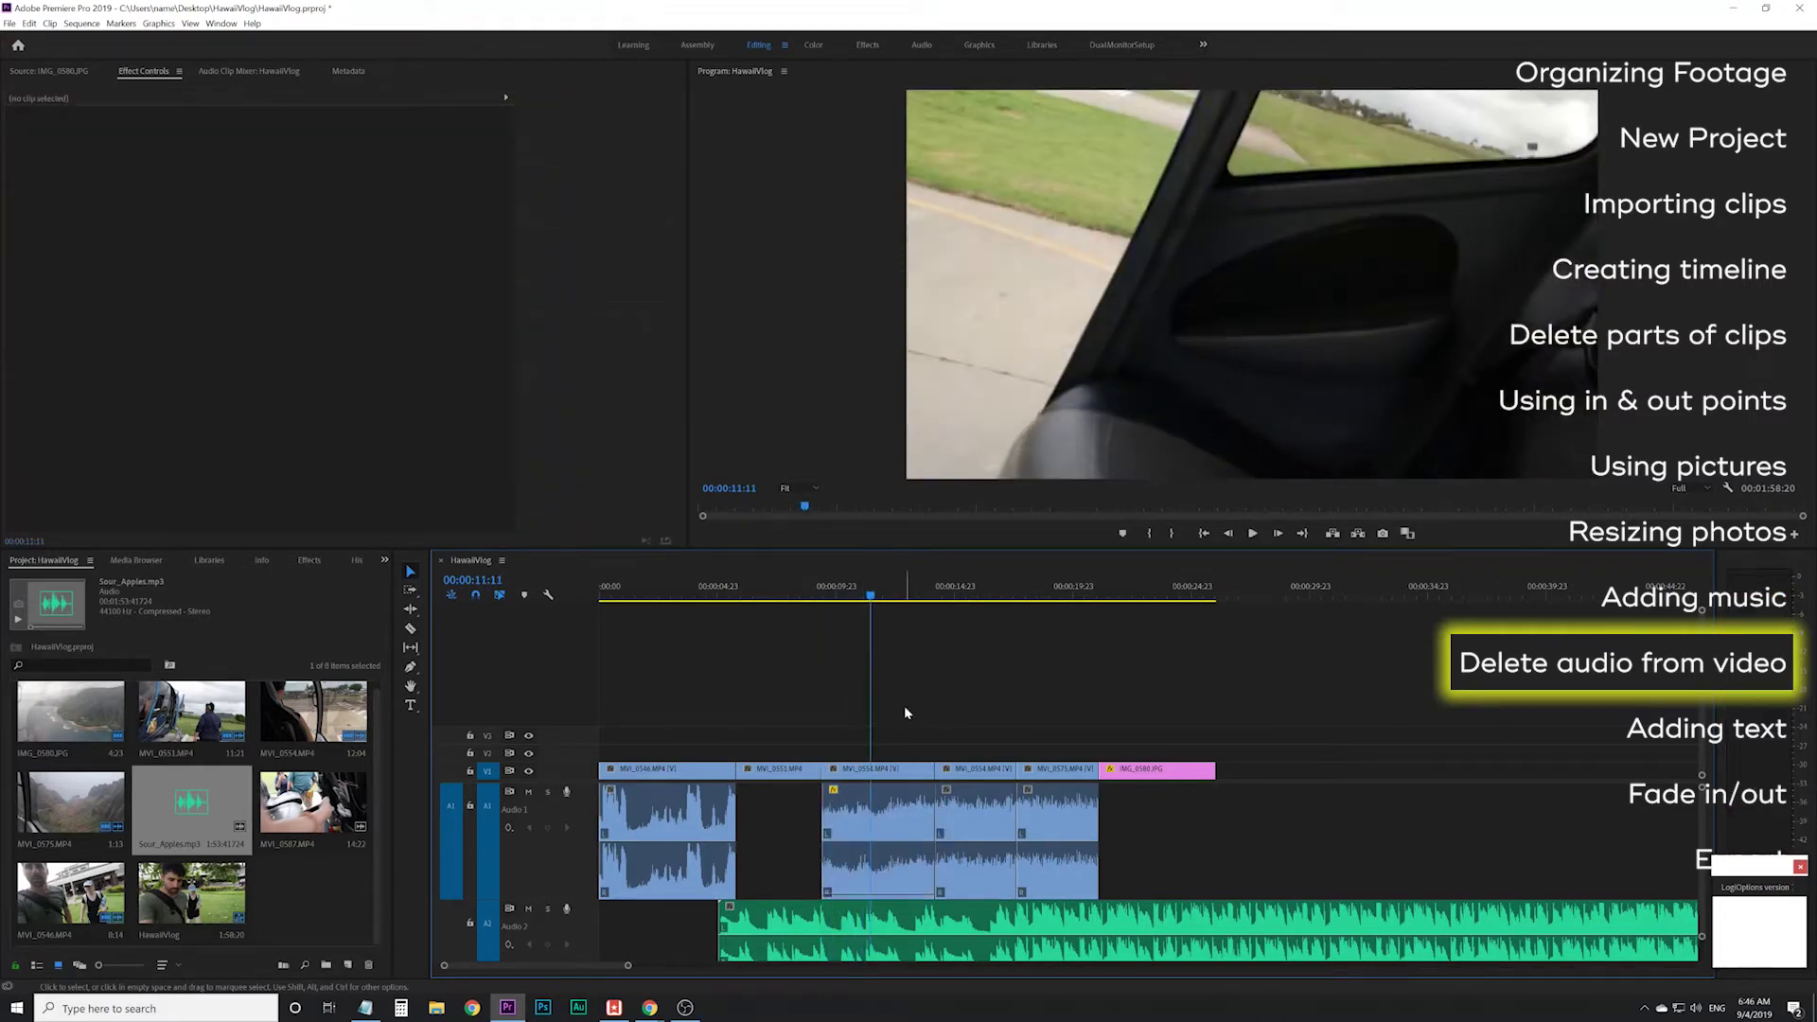
- Delete only the audio of the second MVI_0551.MP4 clip and of the MVI_0554.MP4 and MVI_0575.MP4 clips
left_click(879, 811)
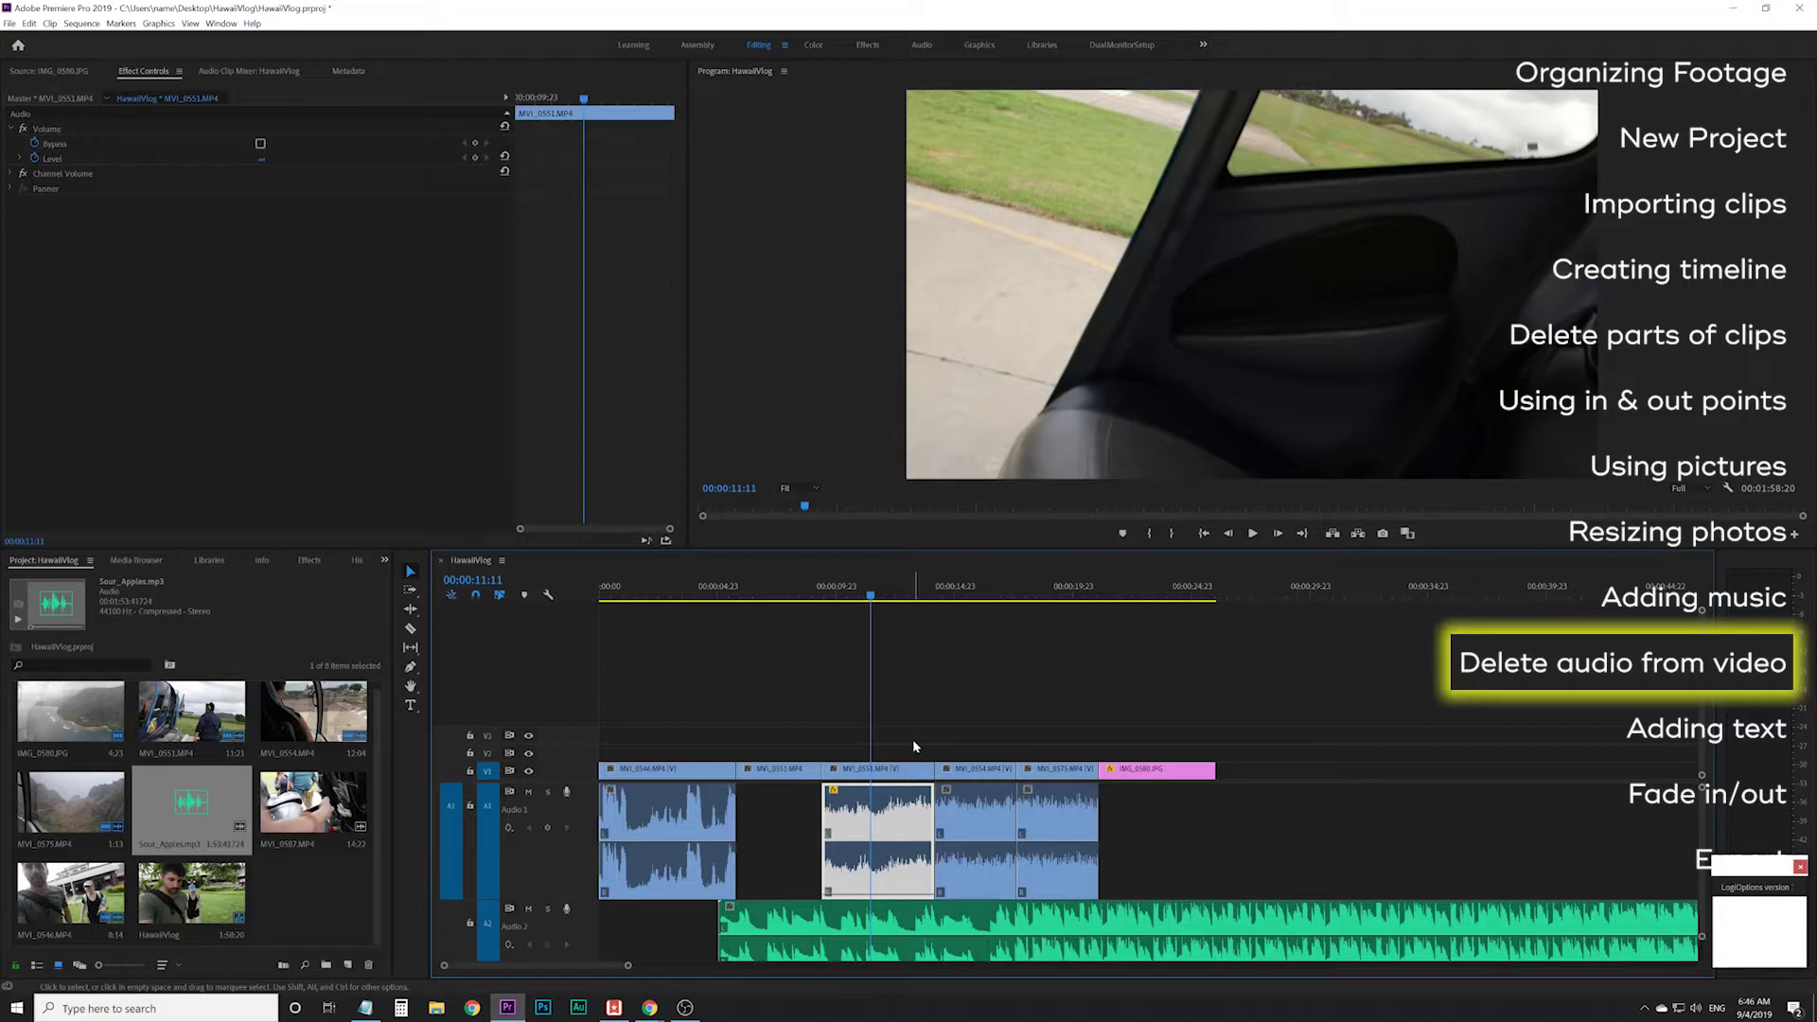
key("Delete")
left_click(949, 804)
left_click(1085, 815)
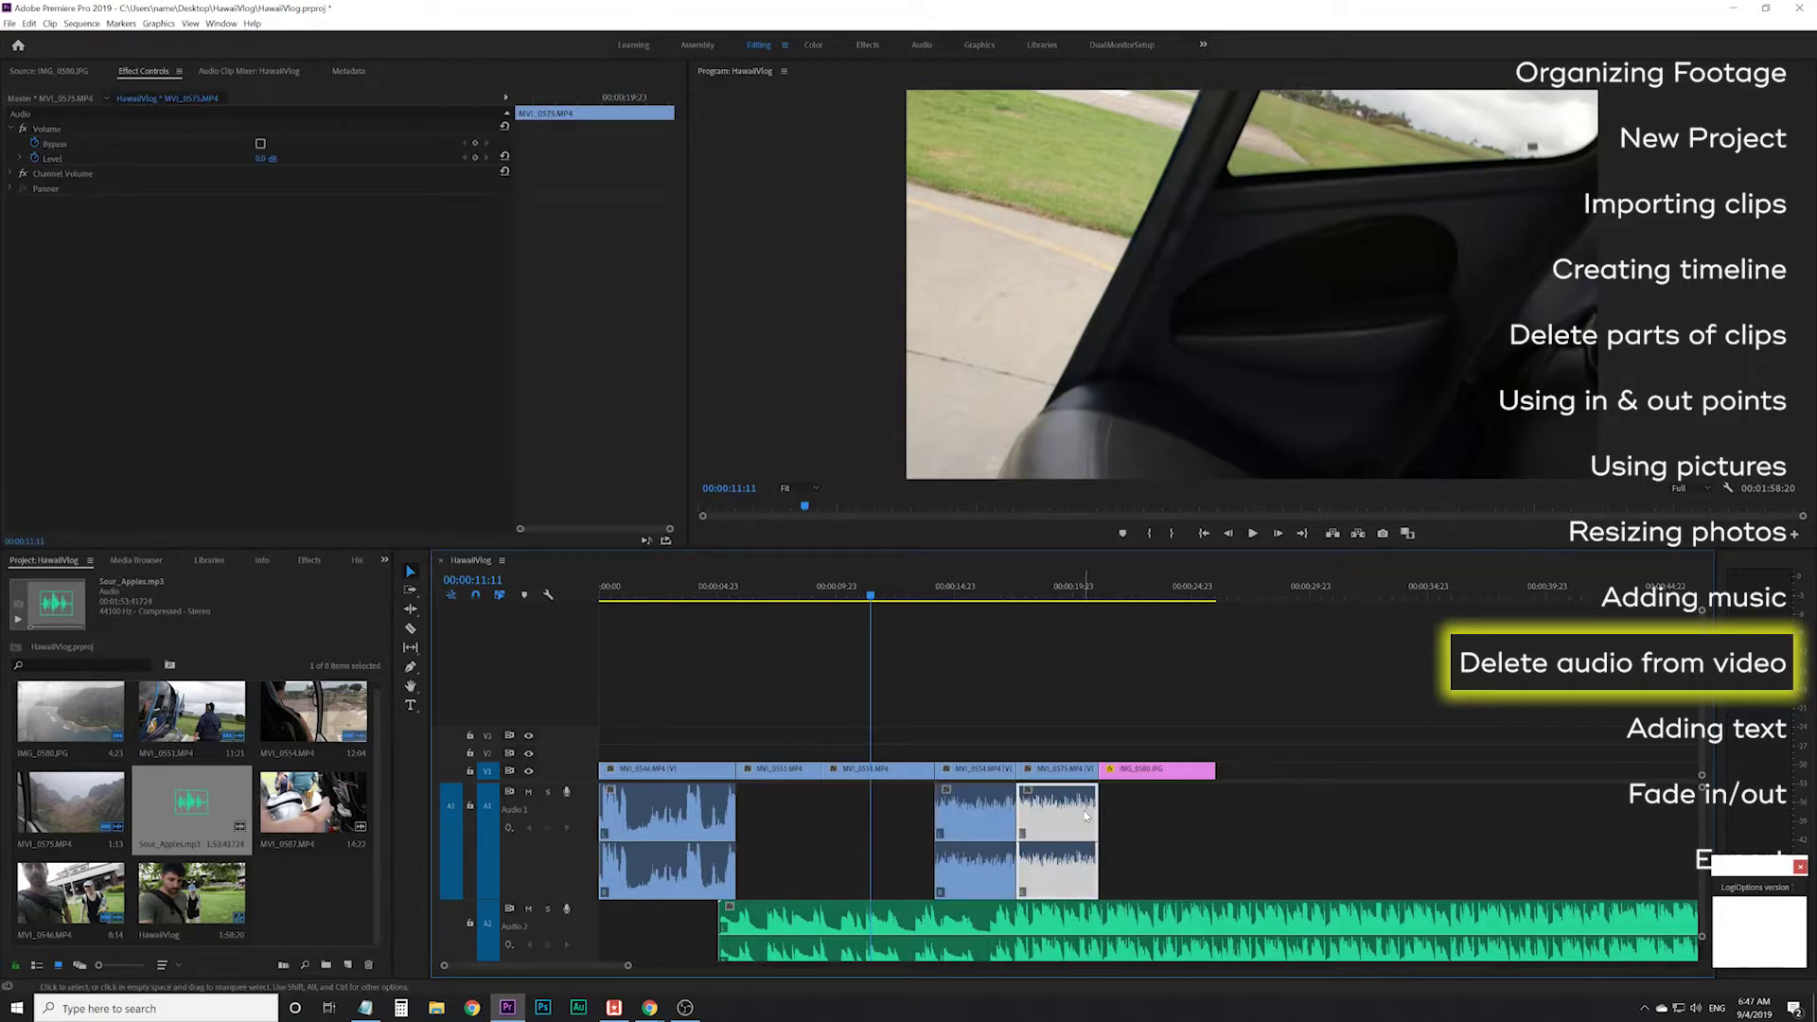
key("Delete")
left_click(1000, 817)
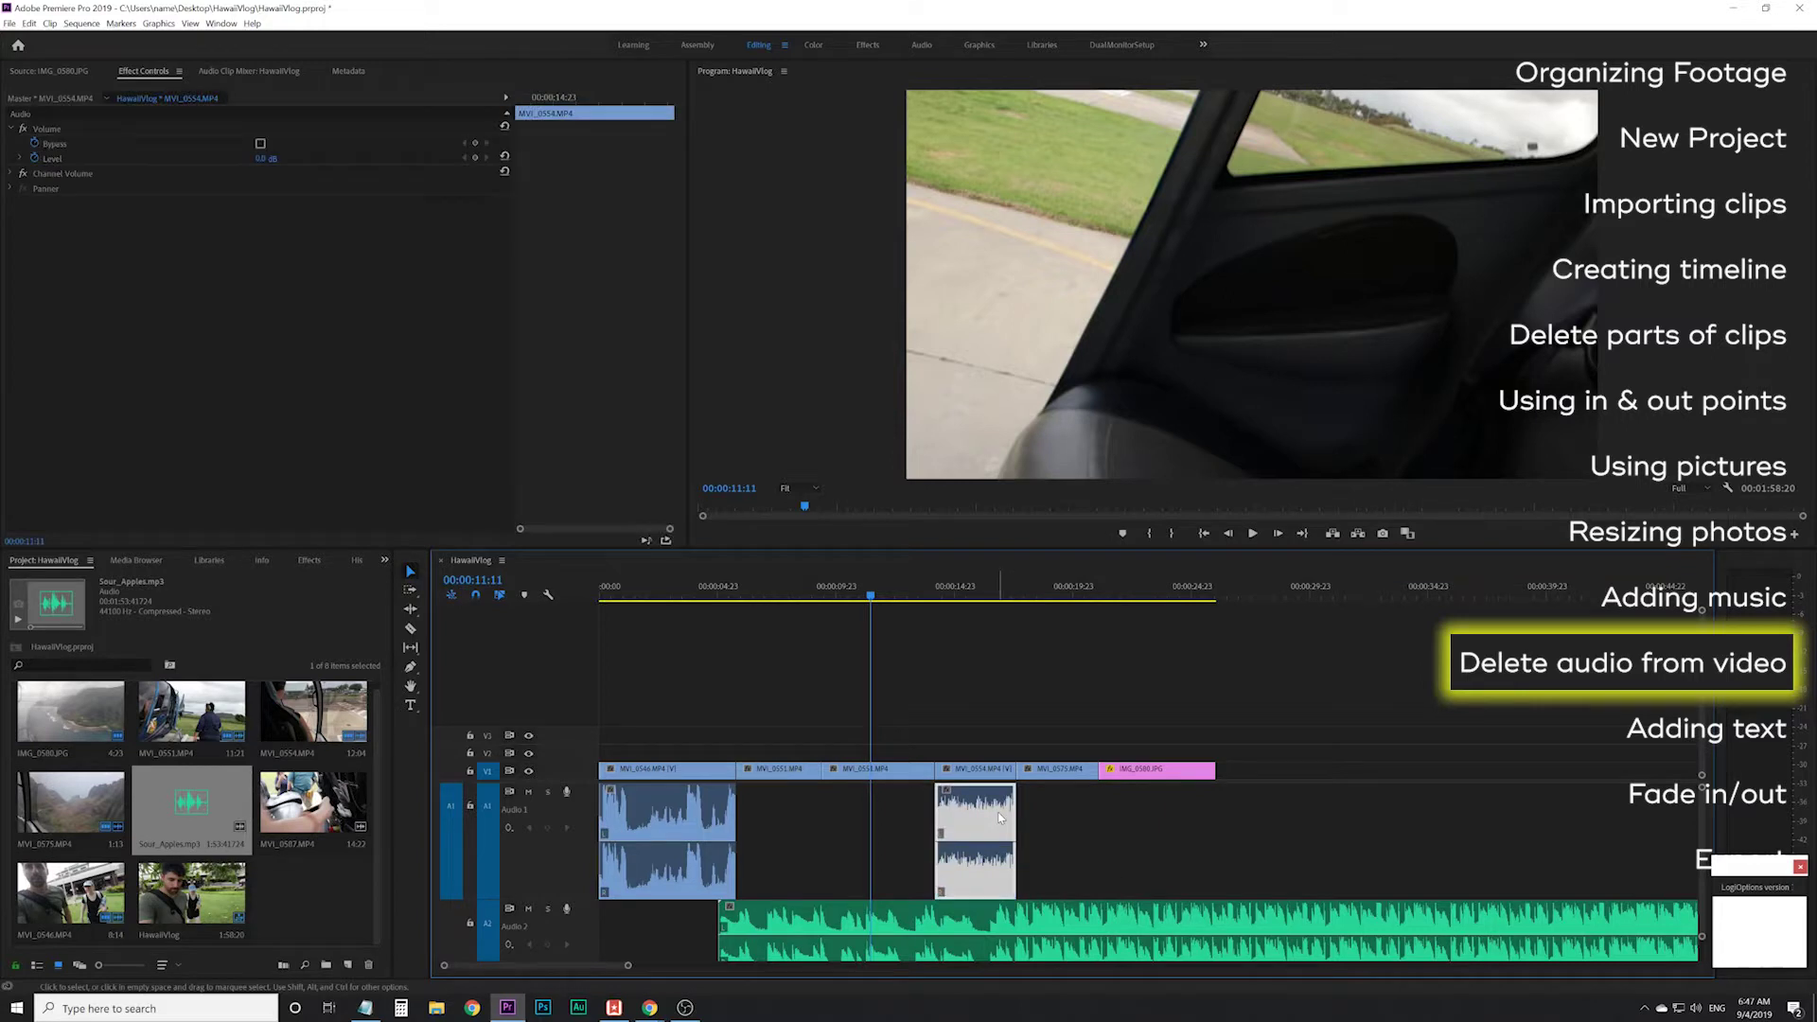
key("Delete")
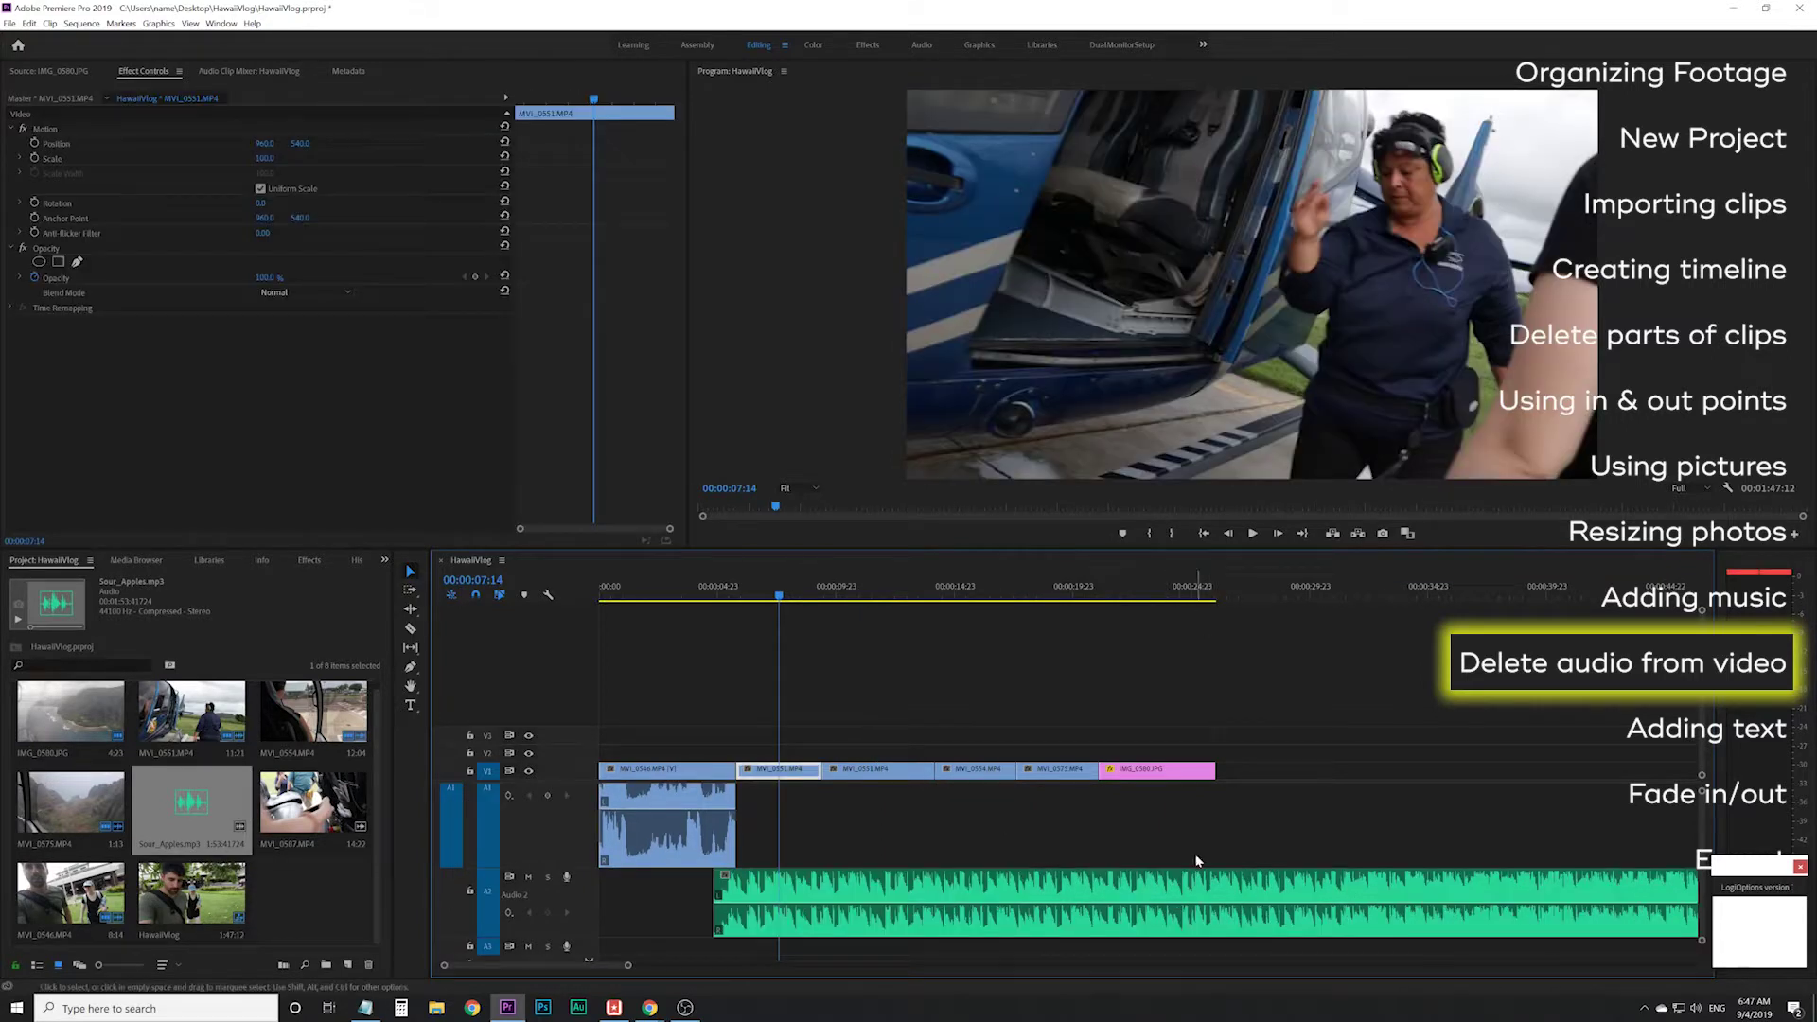
- Play the sequence's ending from 00:00:20:19, and shorten the IMG_0580.JPG photo so it ends at 00:00:24:07
left_click(1093, 594)
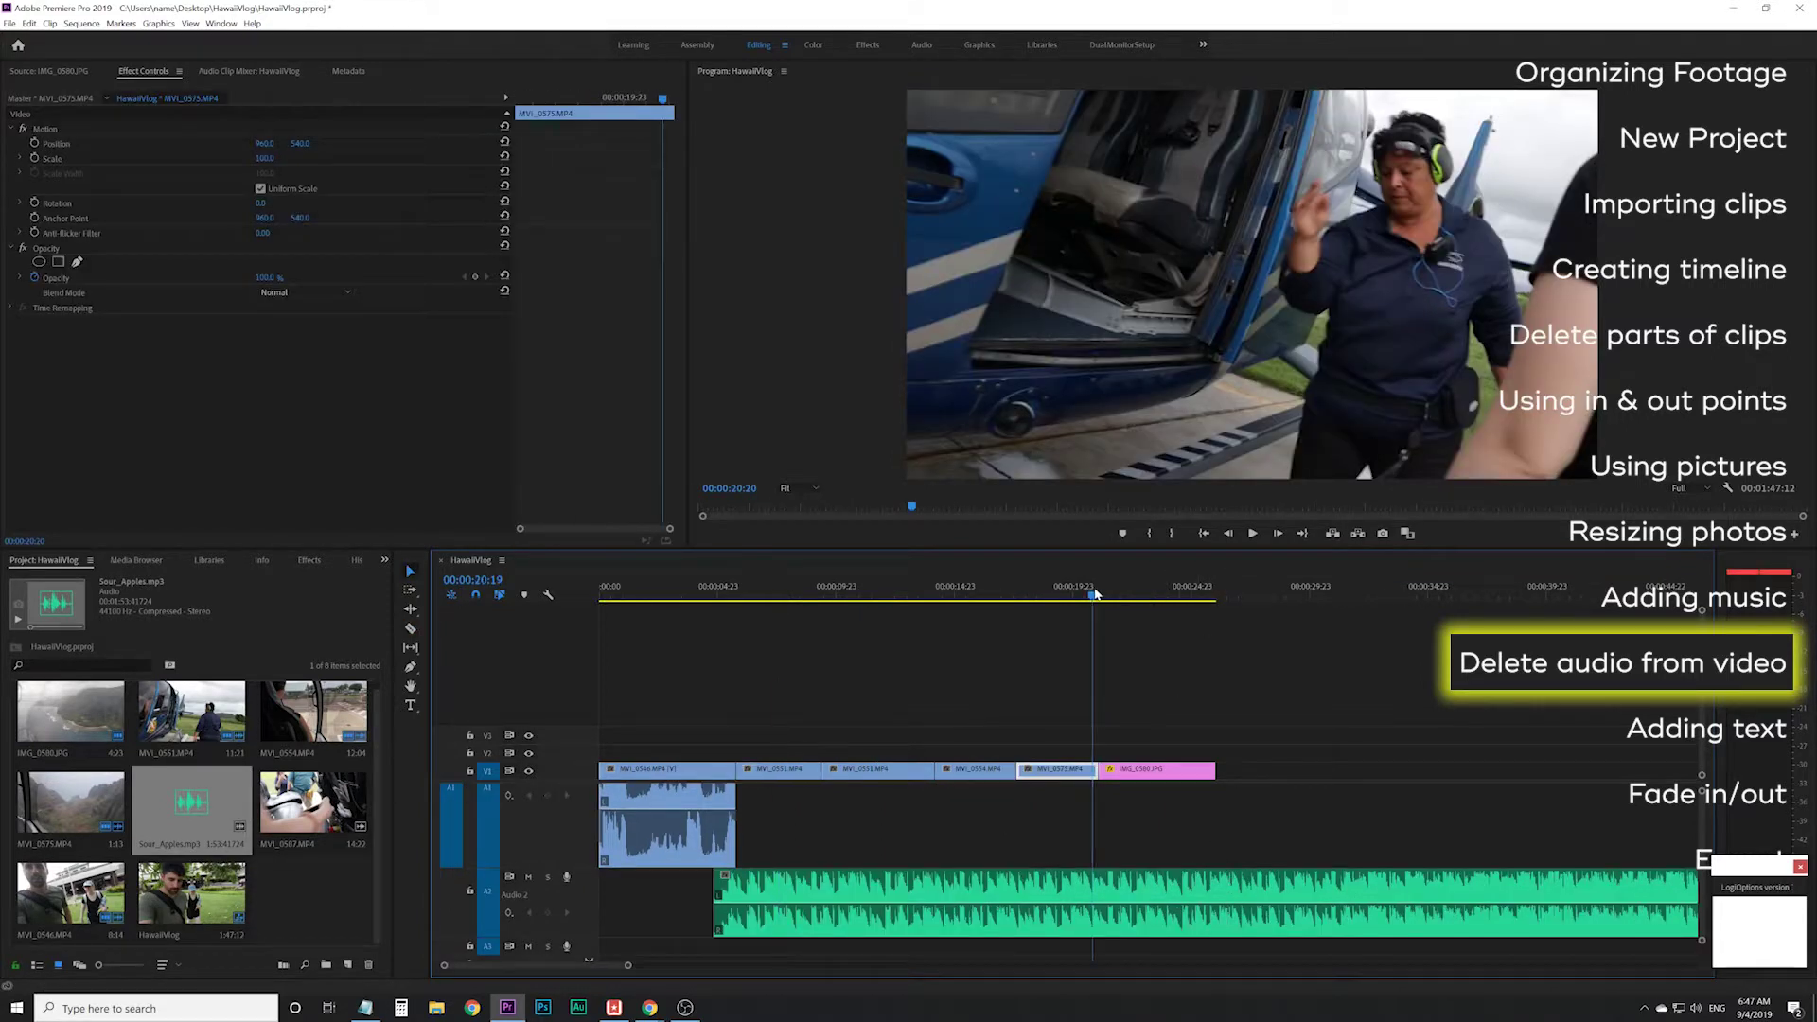
key("space")
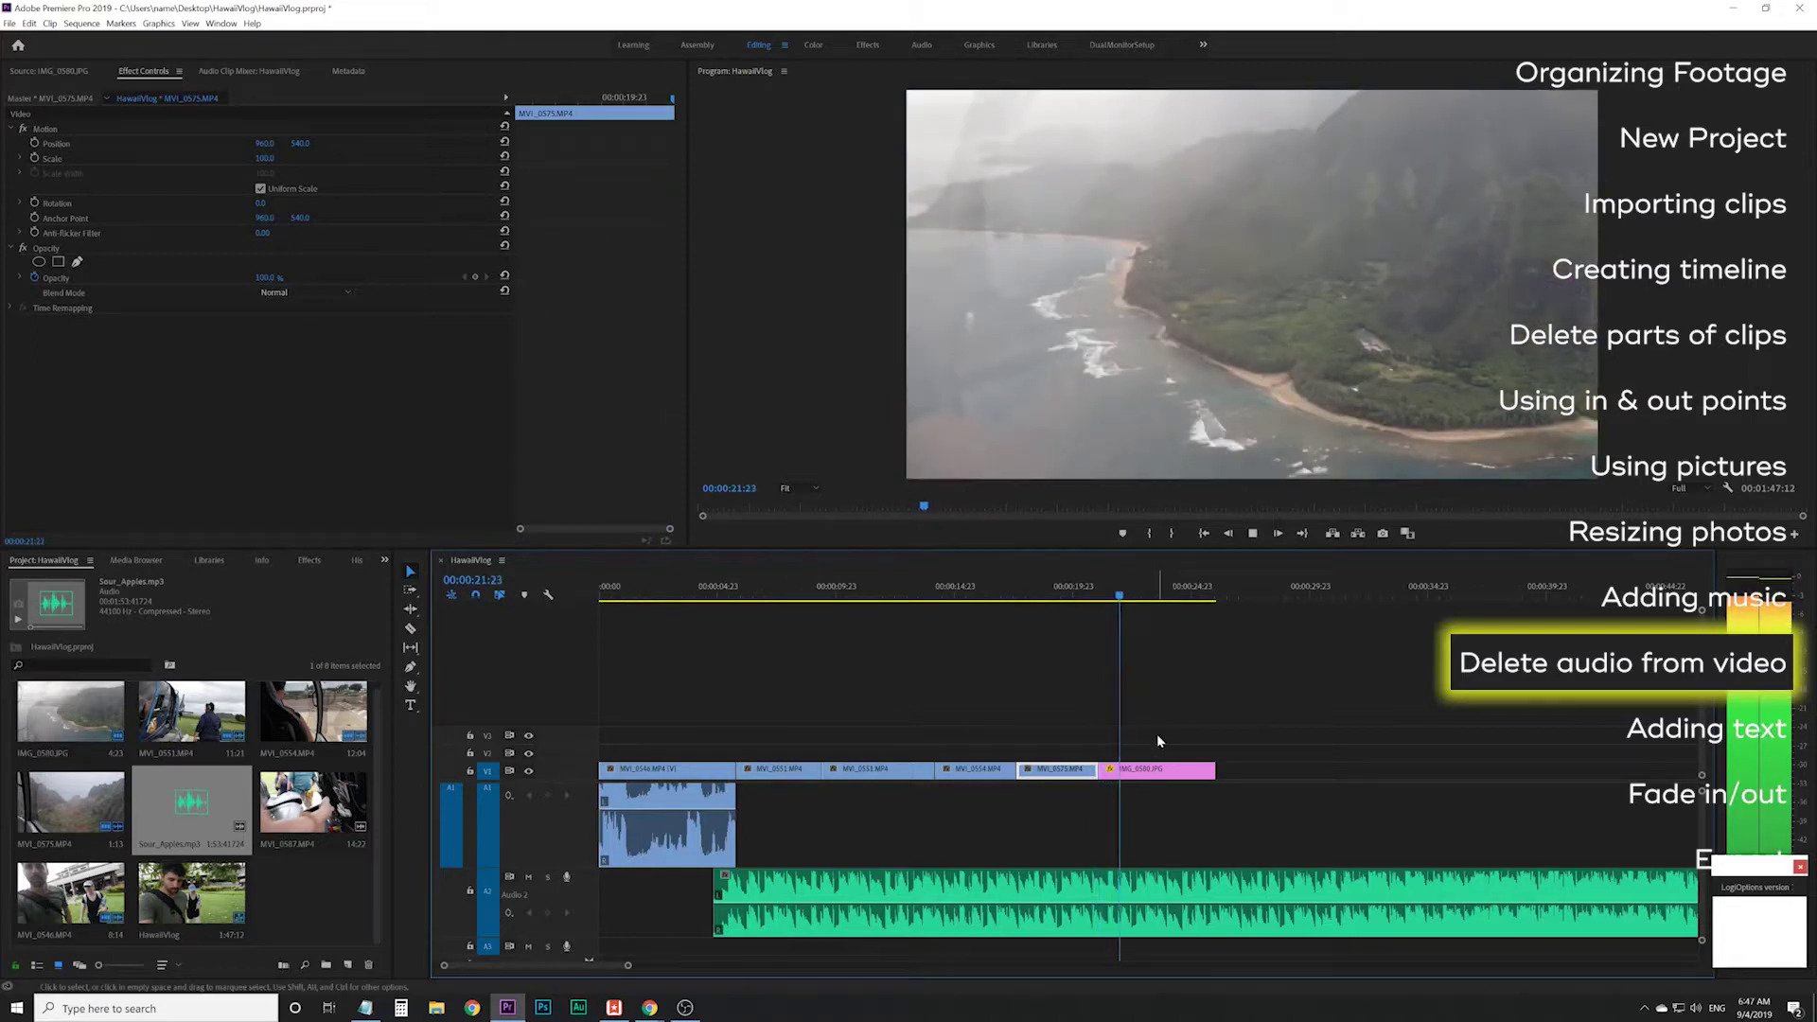
scroll(1194, 770, "down", 1)
left_click(1182, 770)
left_click_drag(1182, 770, 1150, 805)
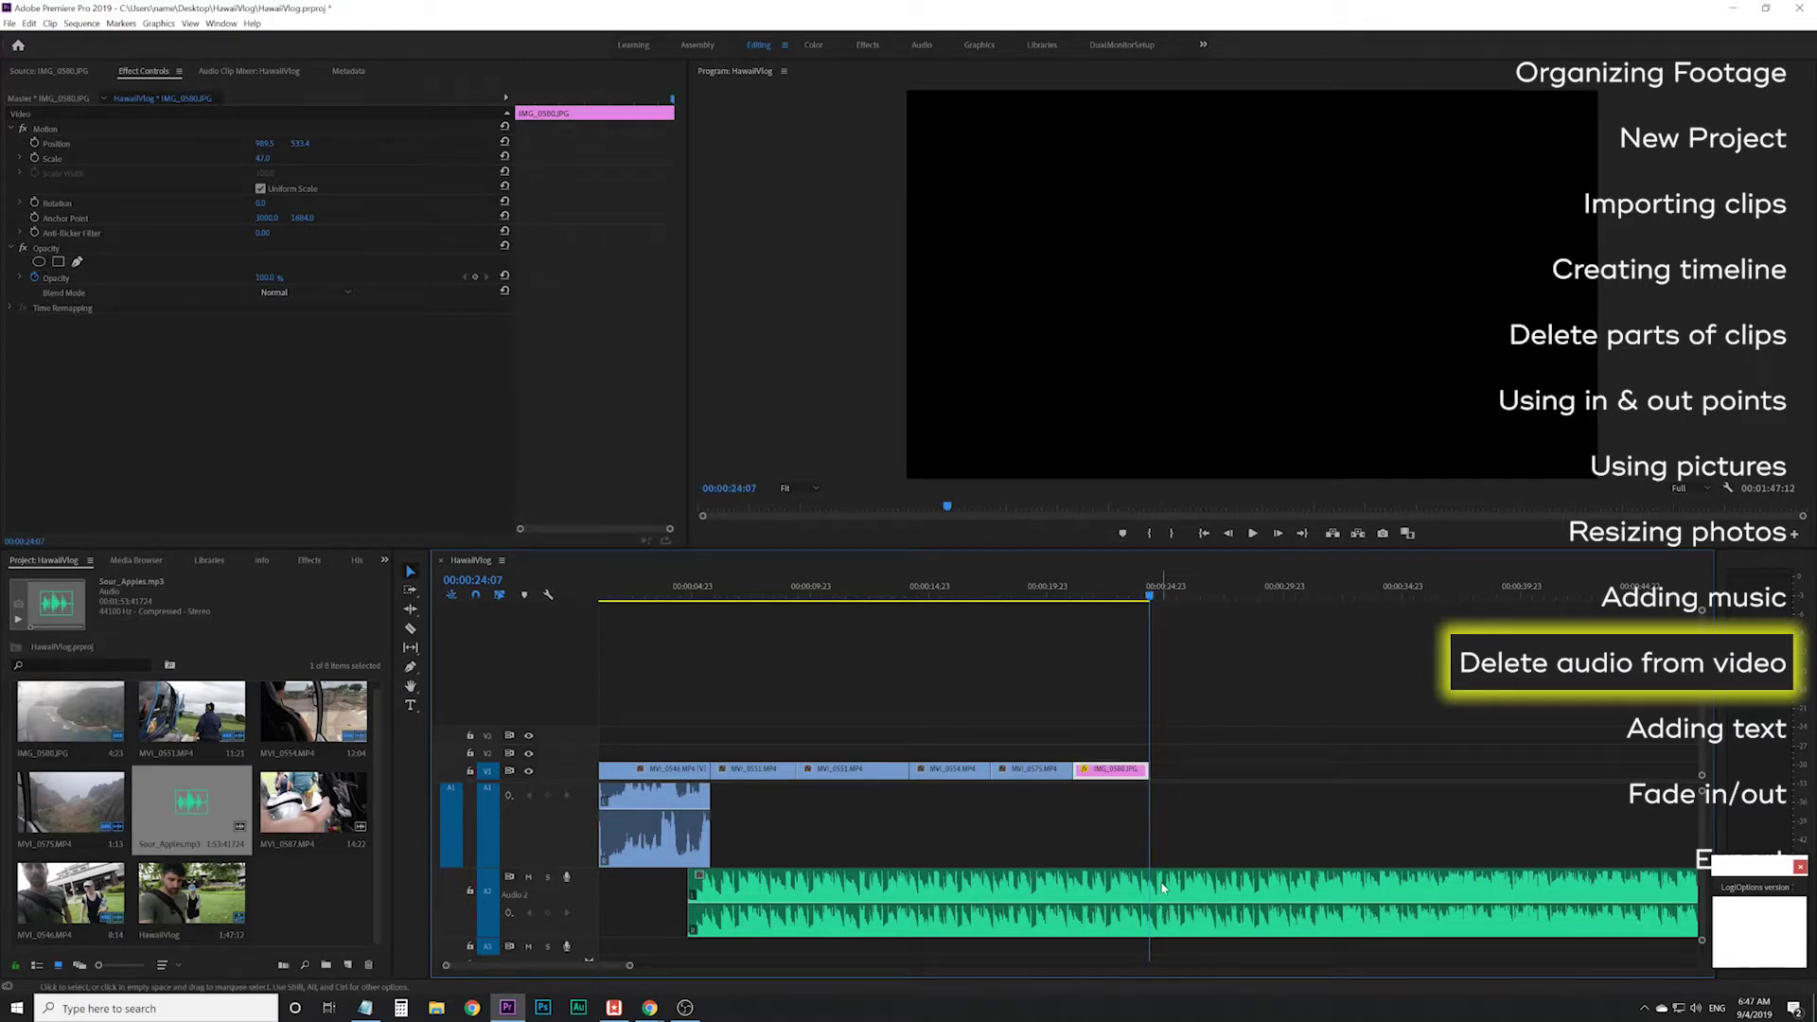
- Cut the Sour_Apples.mp3 music at about 00:00:24:14, shortly after the photo's end, and delete the remaining music
key("=")
key("=")
key("=")
key("=")
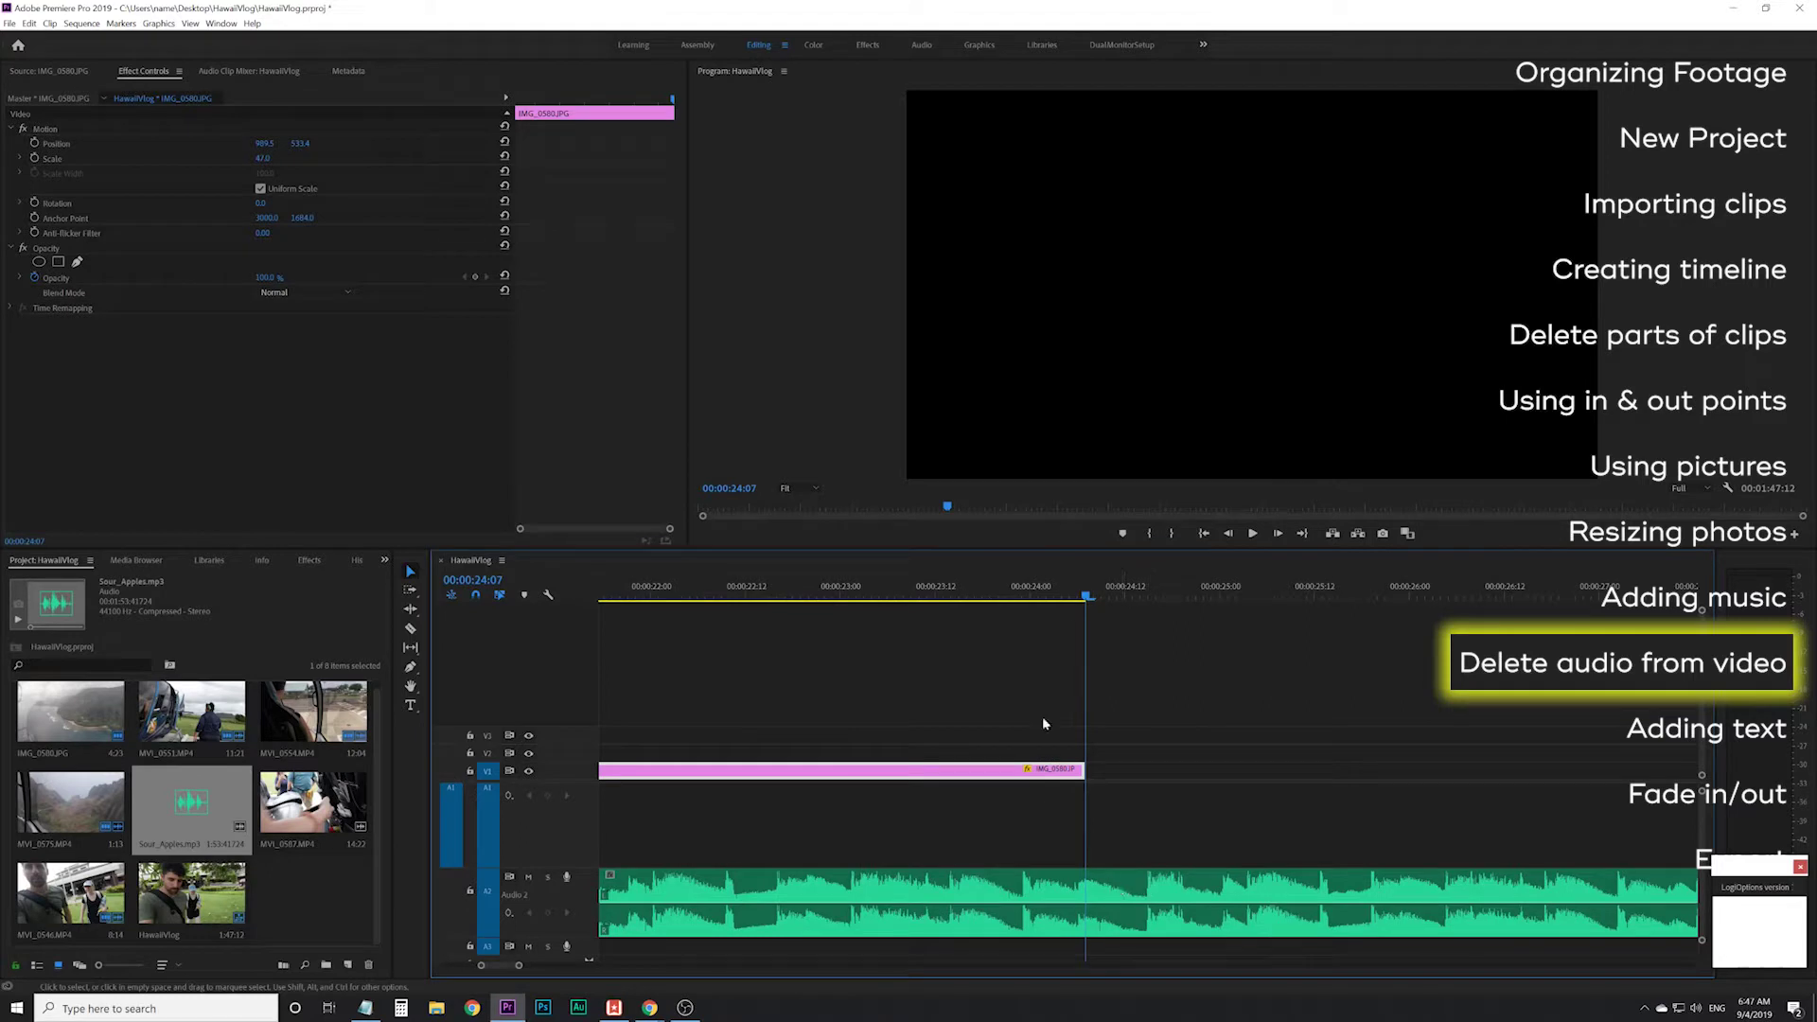
key("c")
left_click(1146, 899)
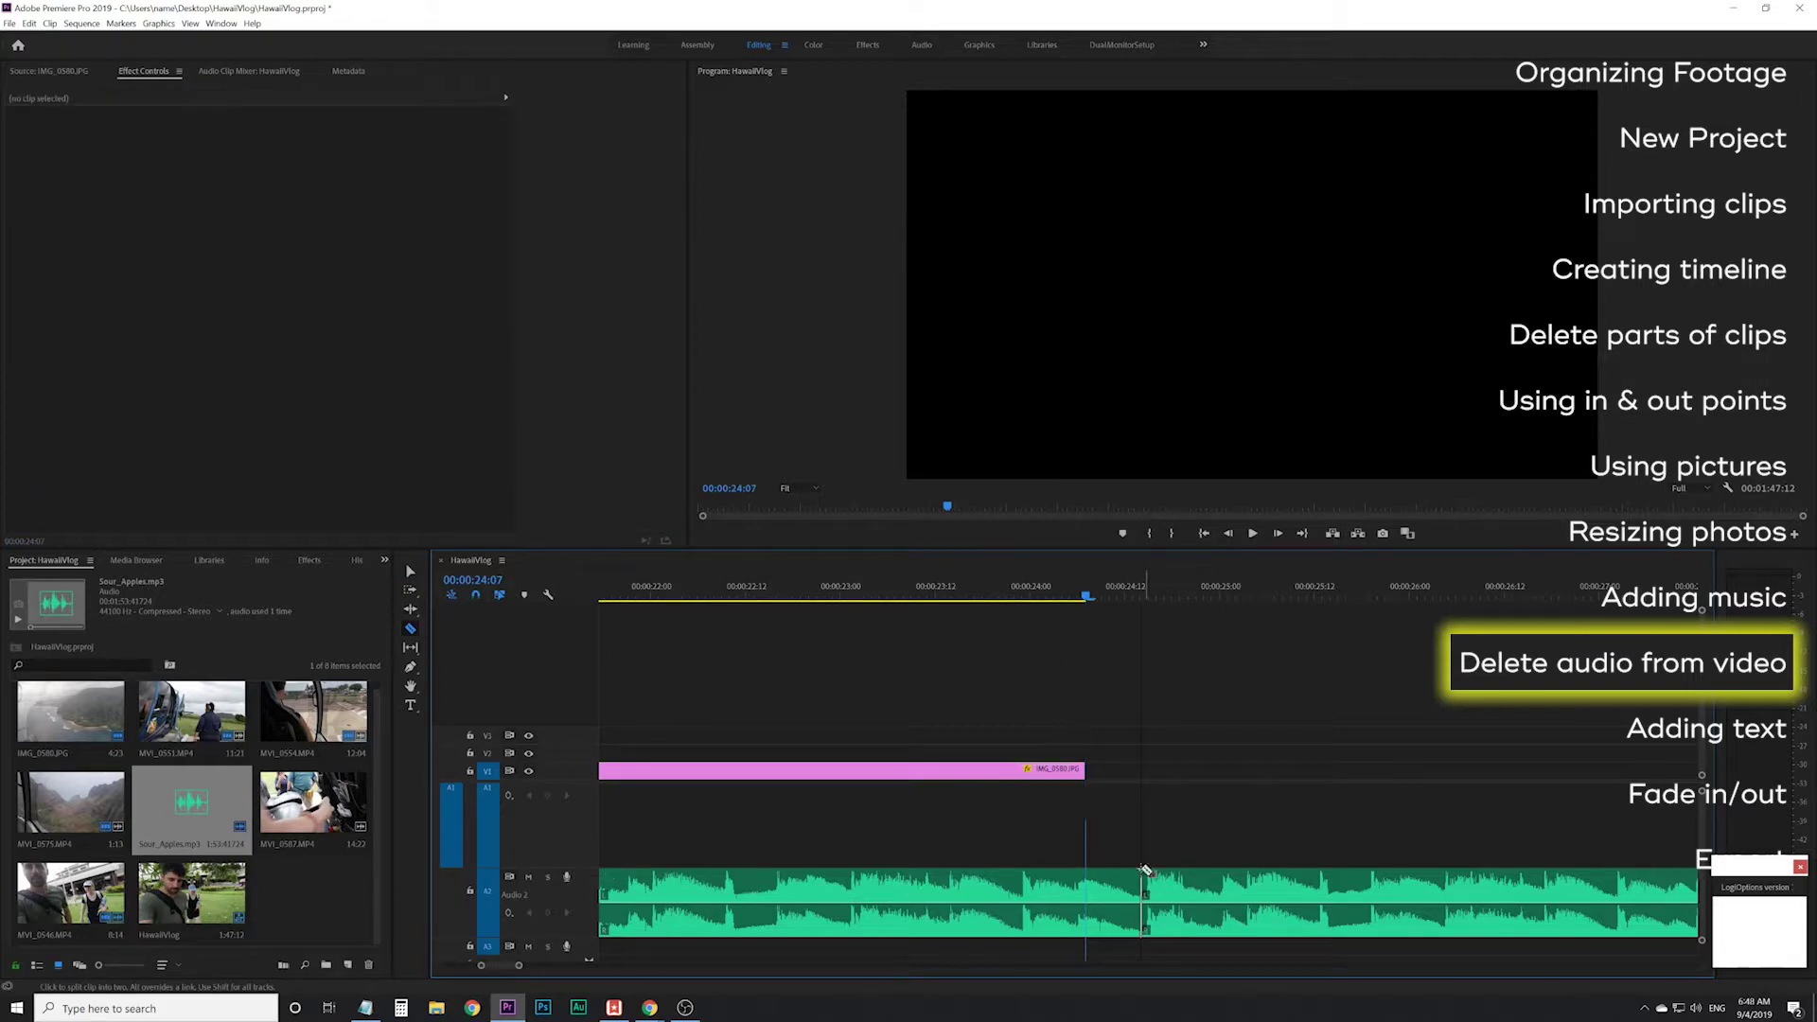
key("v")
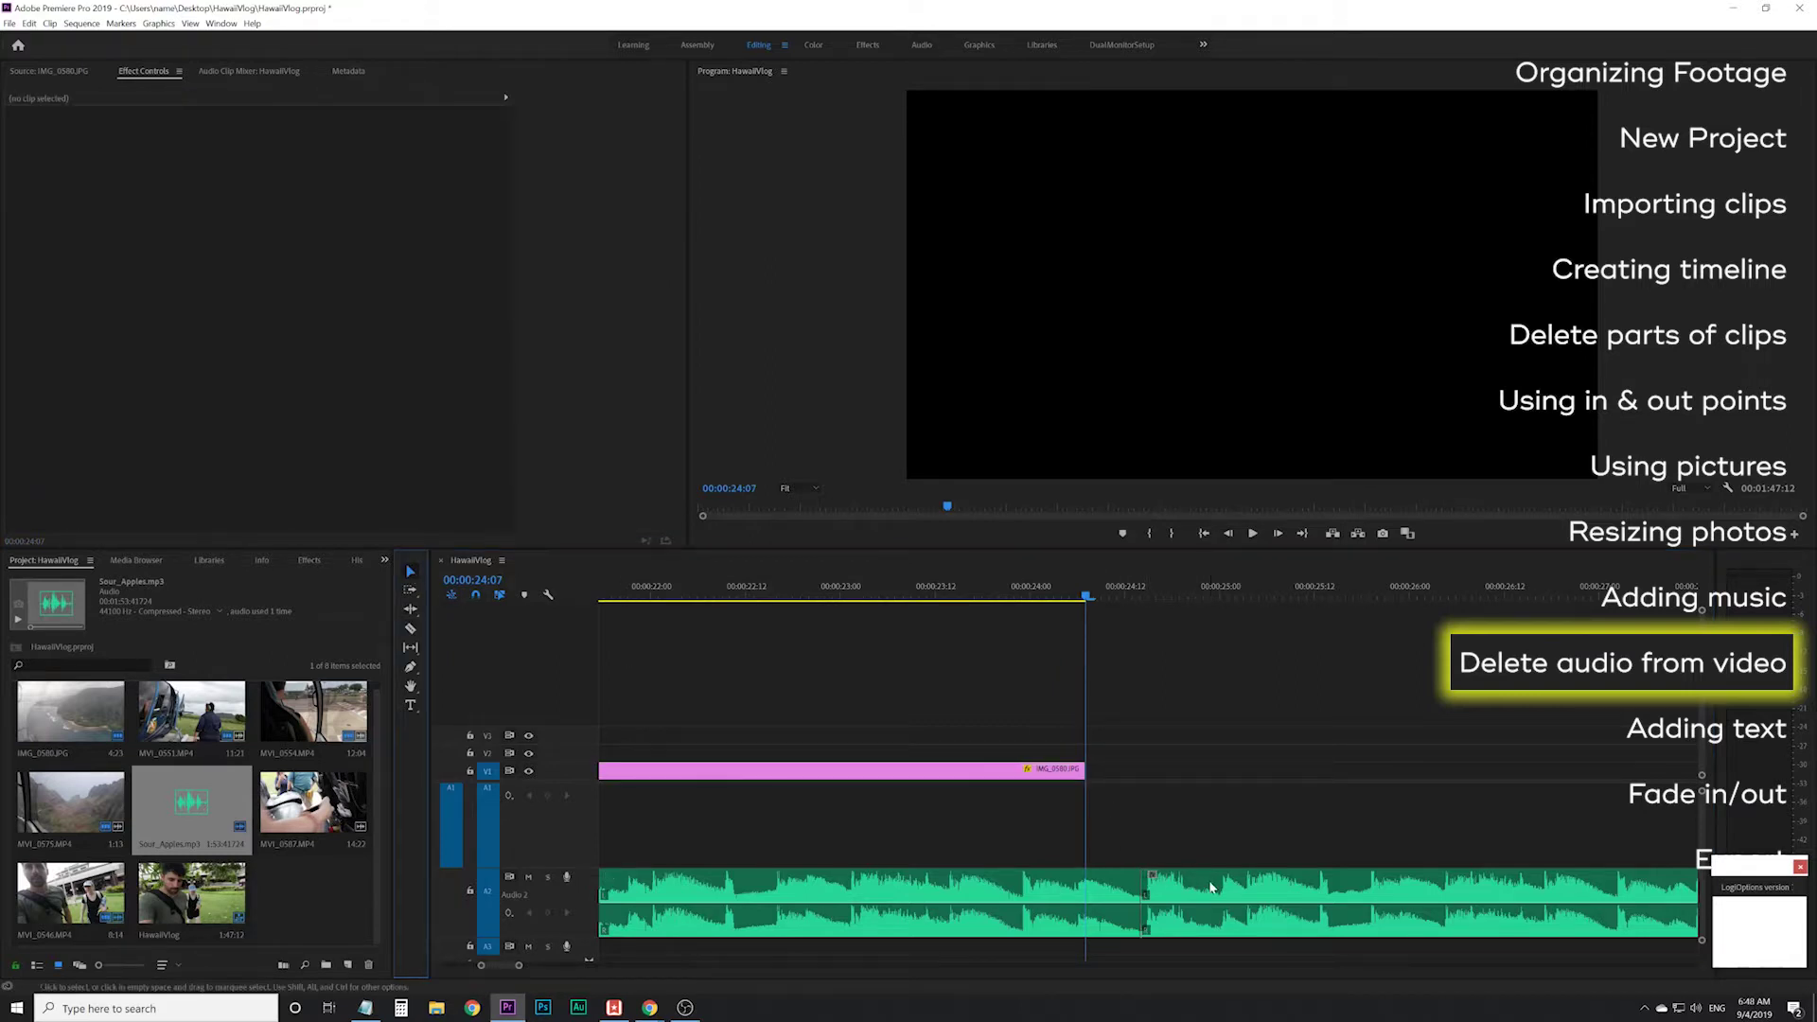
left_click(1212, 887)
key("Delete")
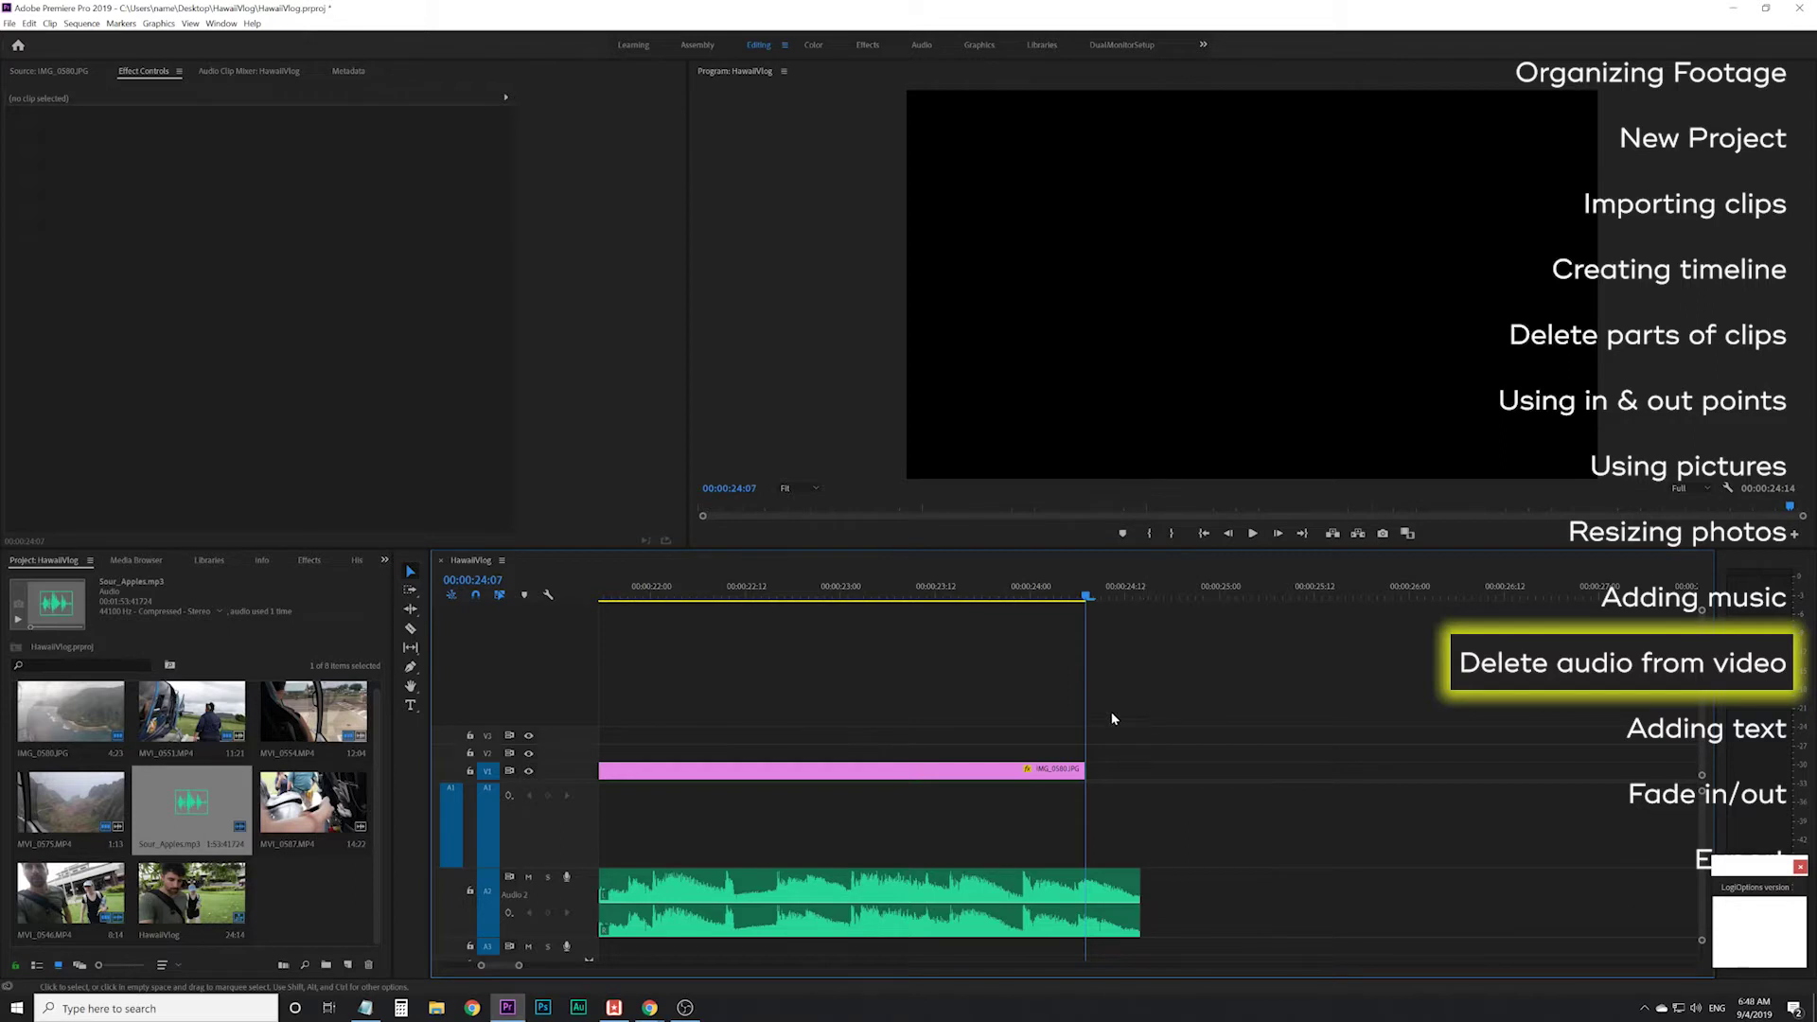
key("backslash")
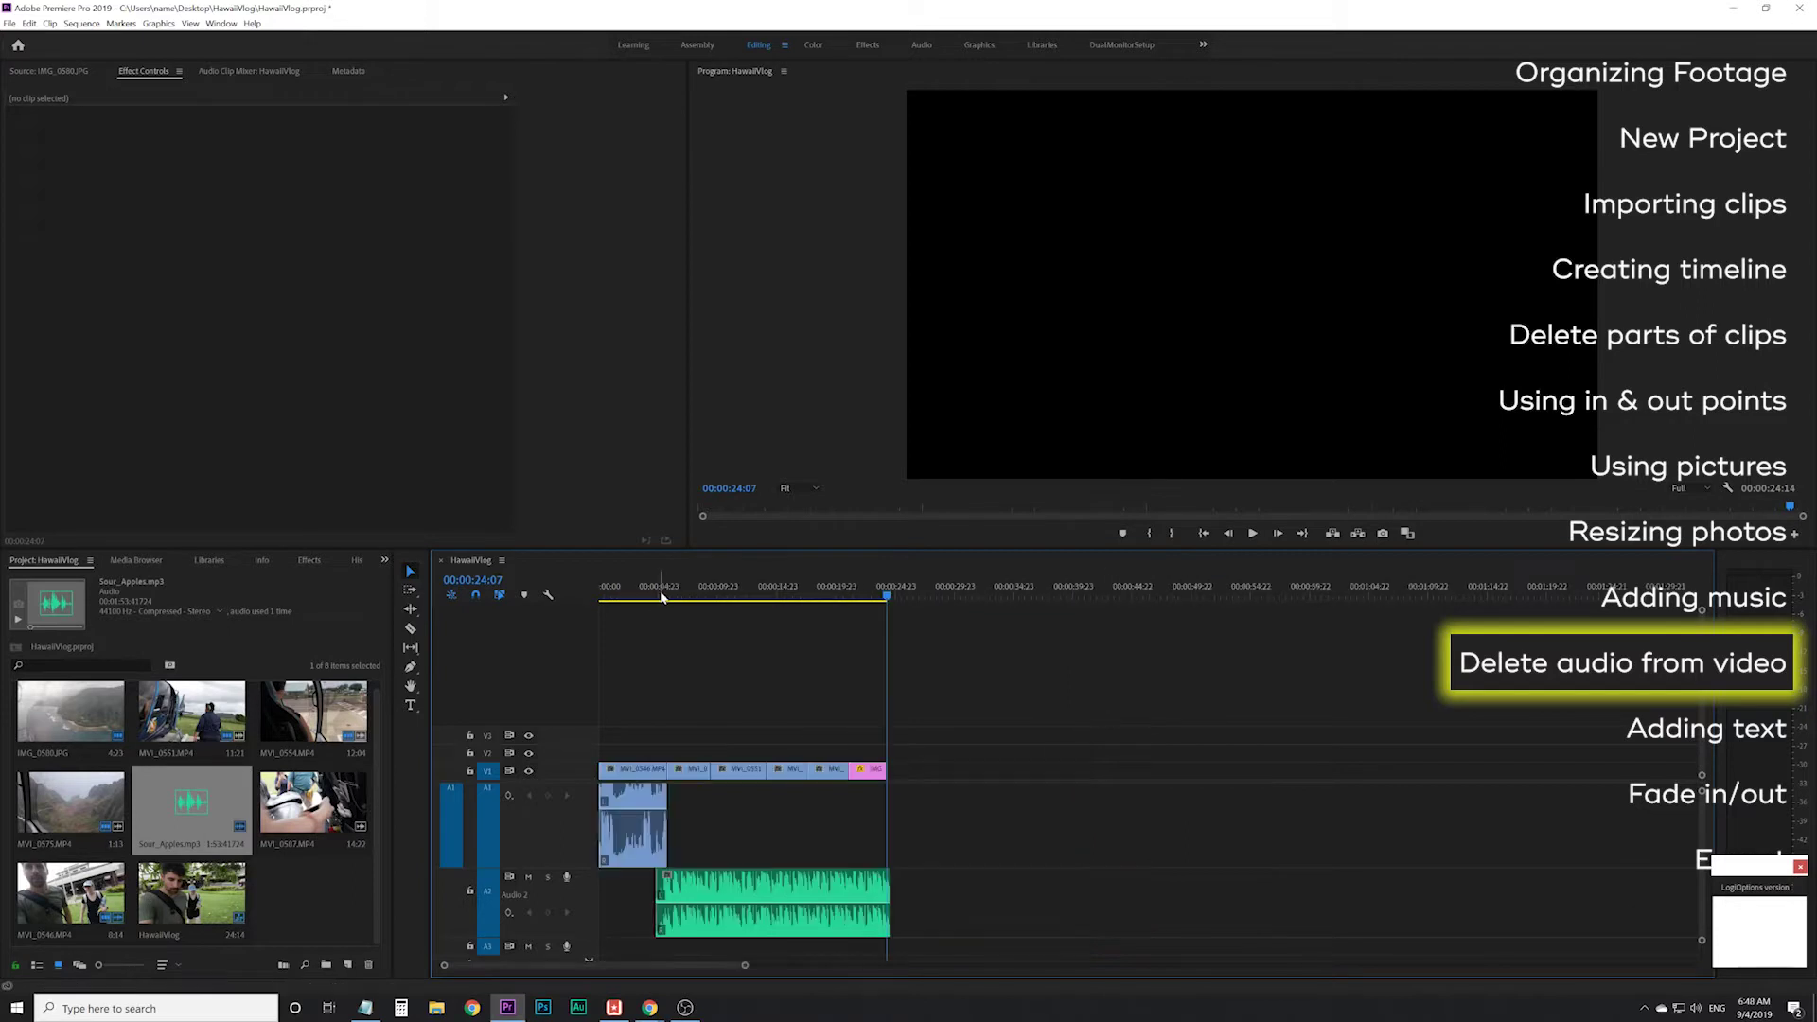
- Move the playhead to 00:00:01:10 in the first clip, and switch to the Graphics workspace
left_click(613, 594)
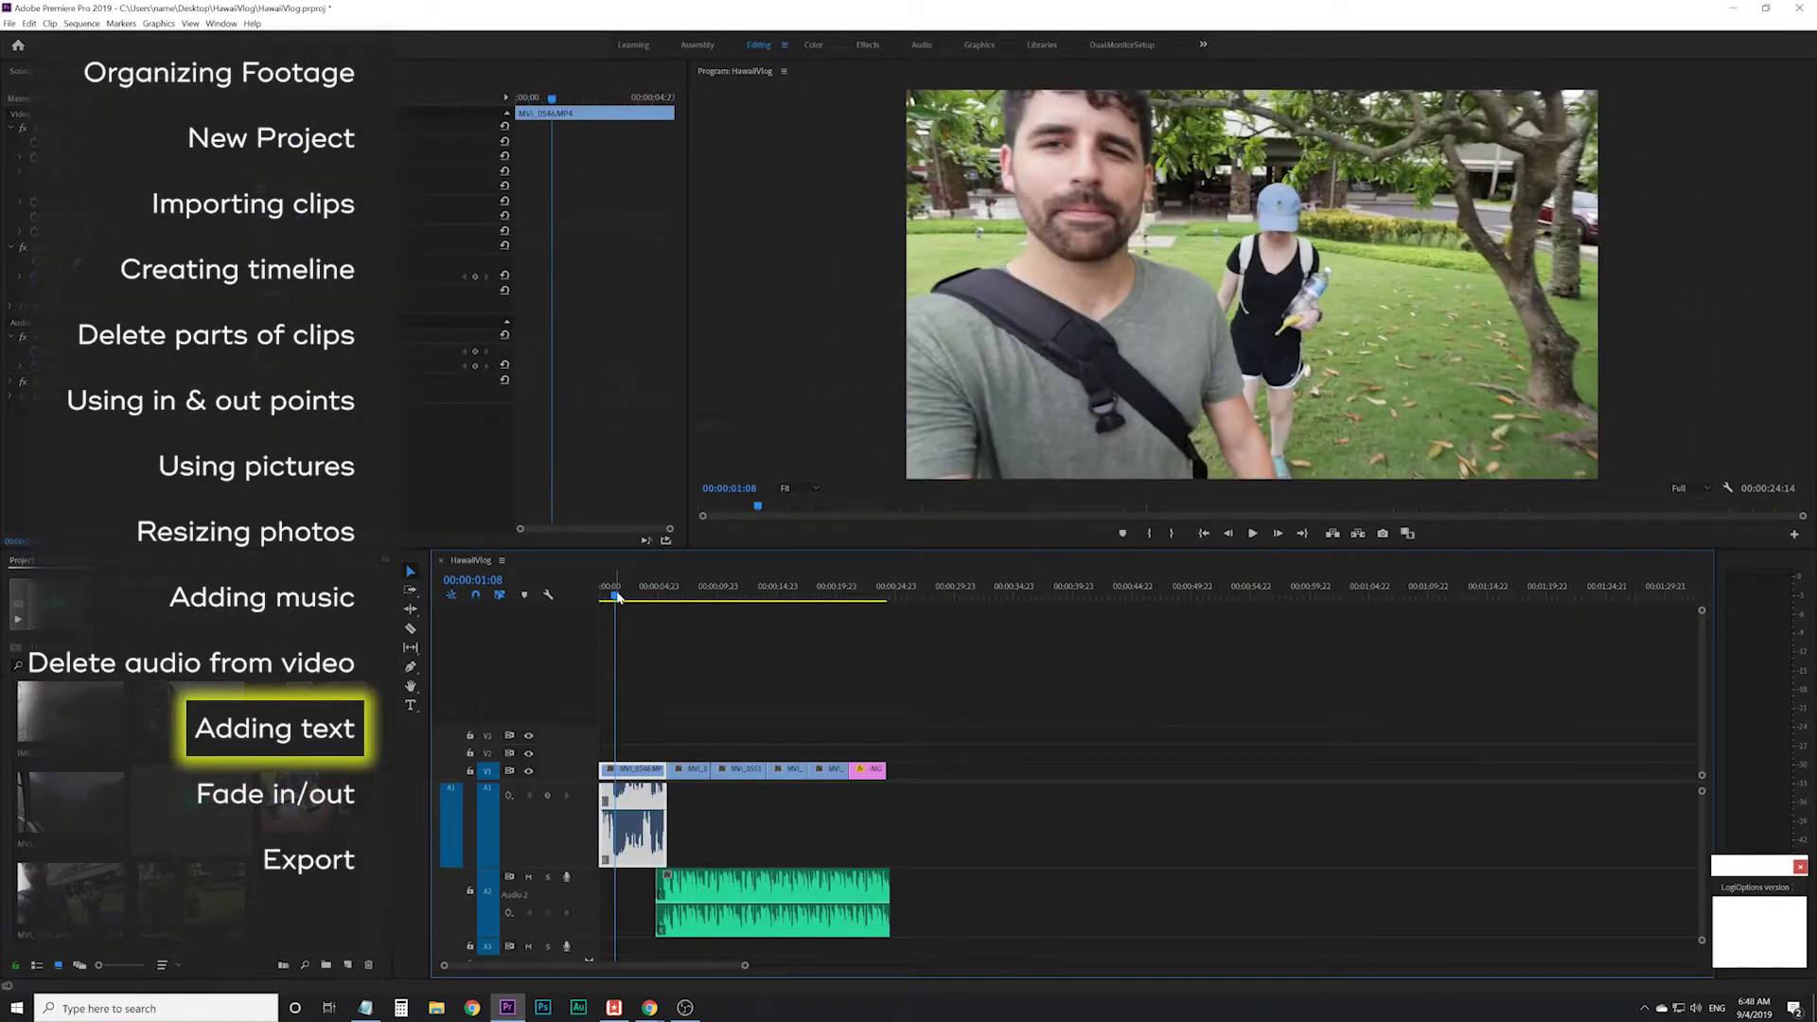
left_click_drag(615, 595, 609, 596)
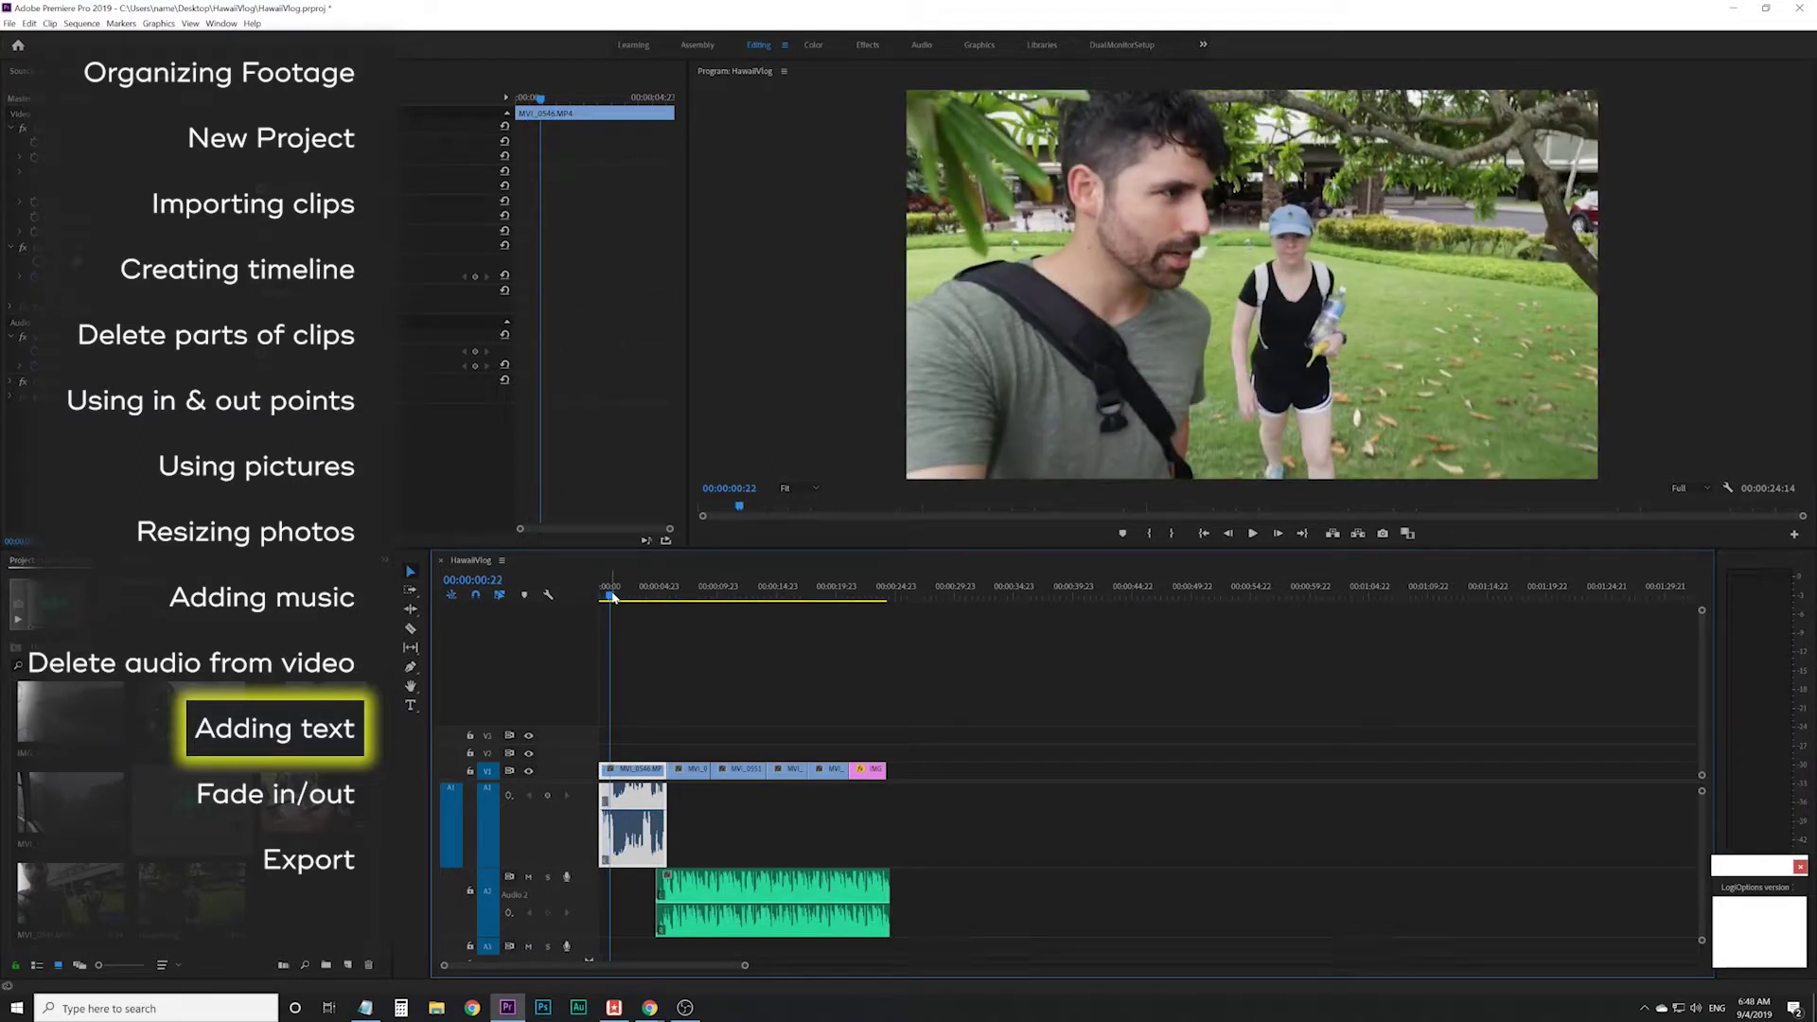
left_click_drag(612, 594, 619, 596)
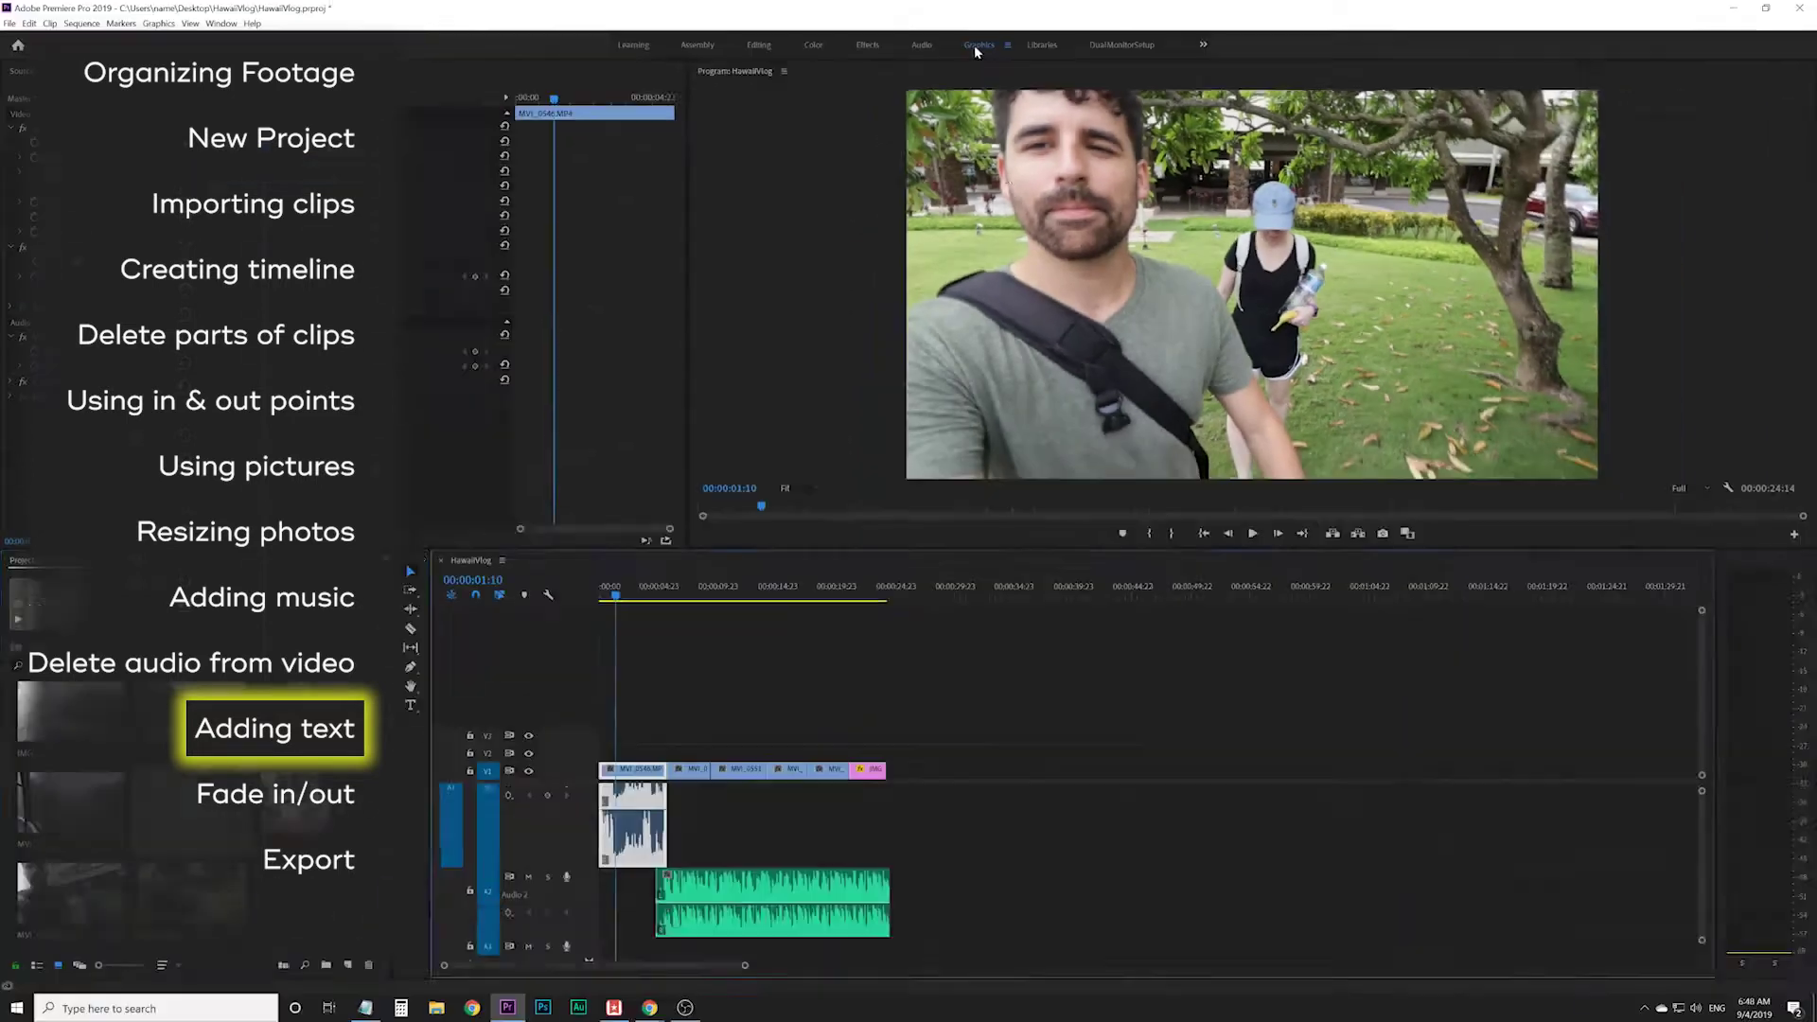
left_click(953, 61)
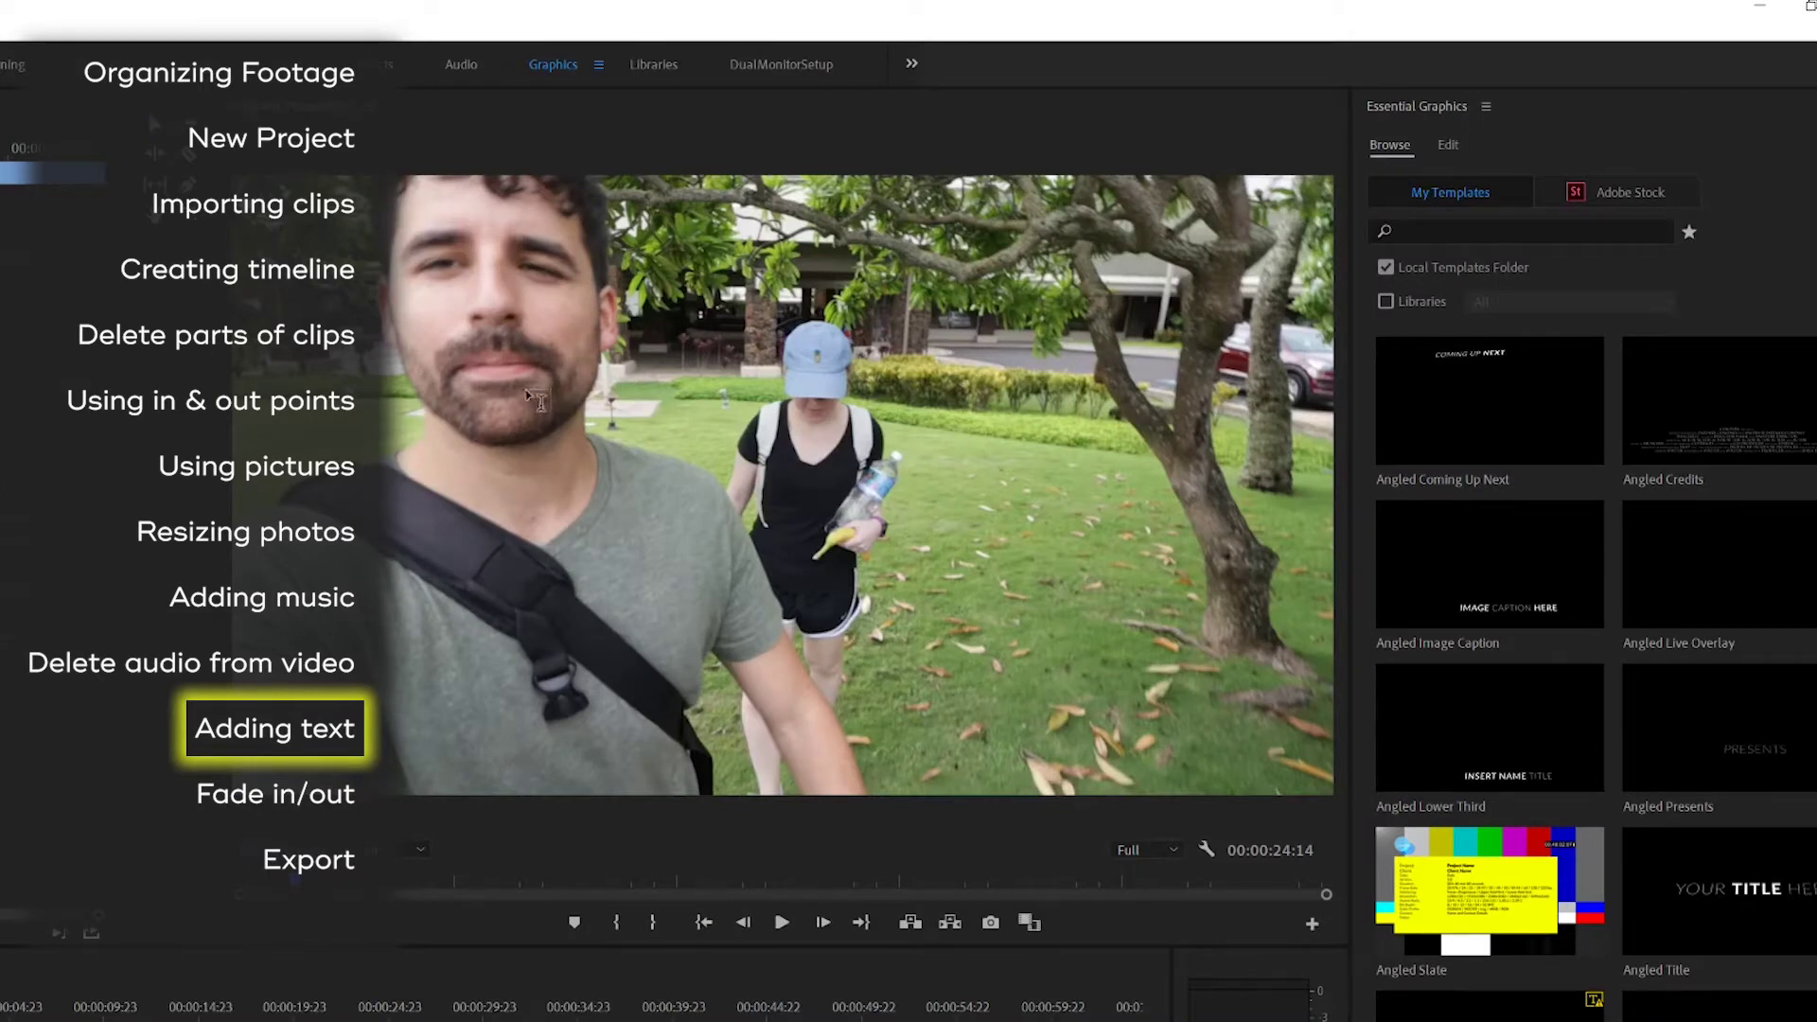
- Add a text layer reading "Helicopters in Hawaii" over the middle of the video frame
left_click(530, 492)
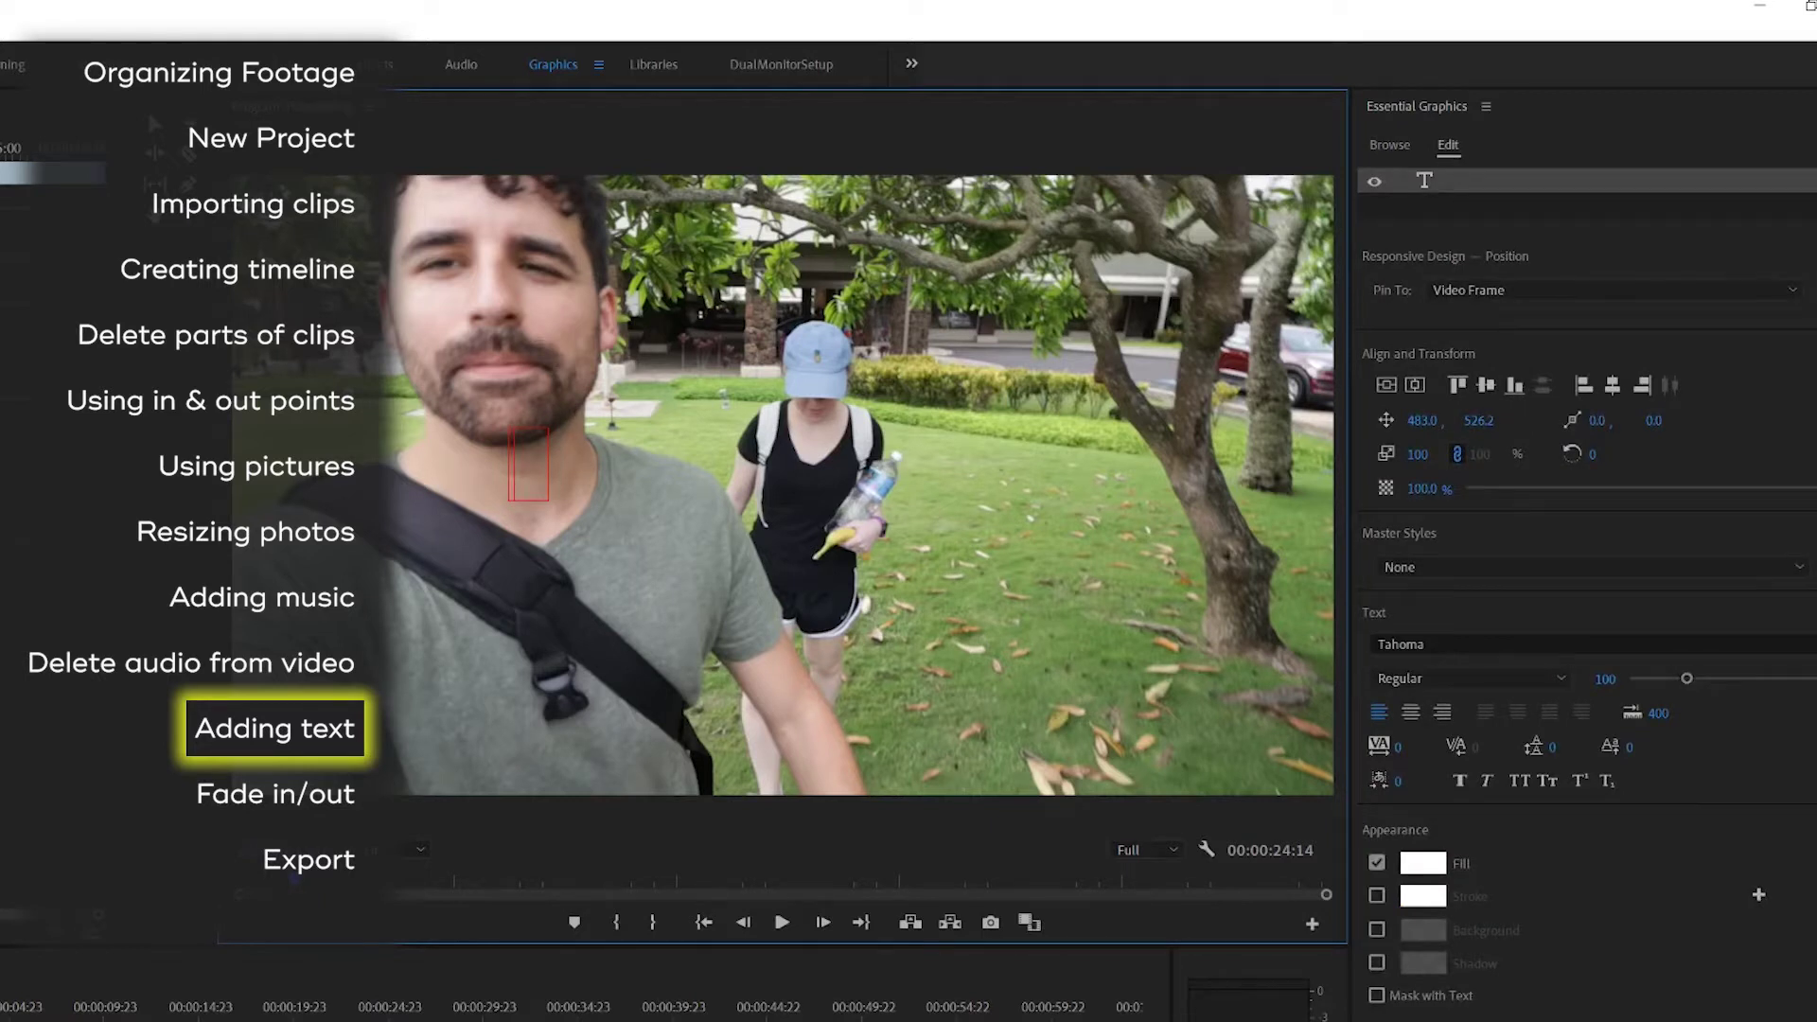
type("Helic\\o")
key("BackSpace")
key("BackSpace")
type("opters in Hawaii")
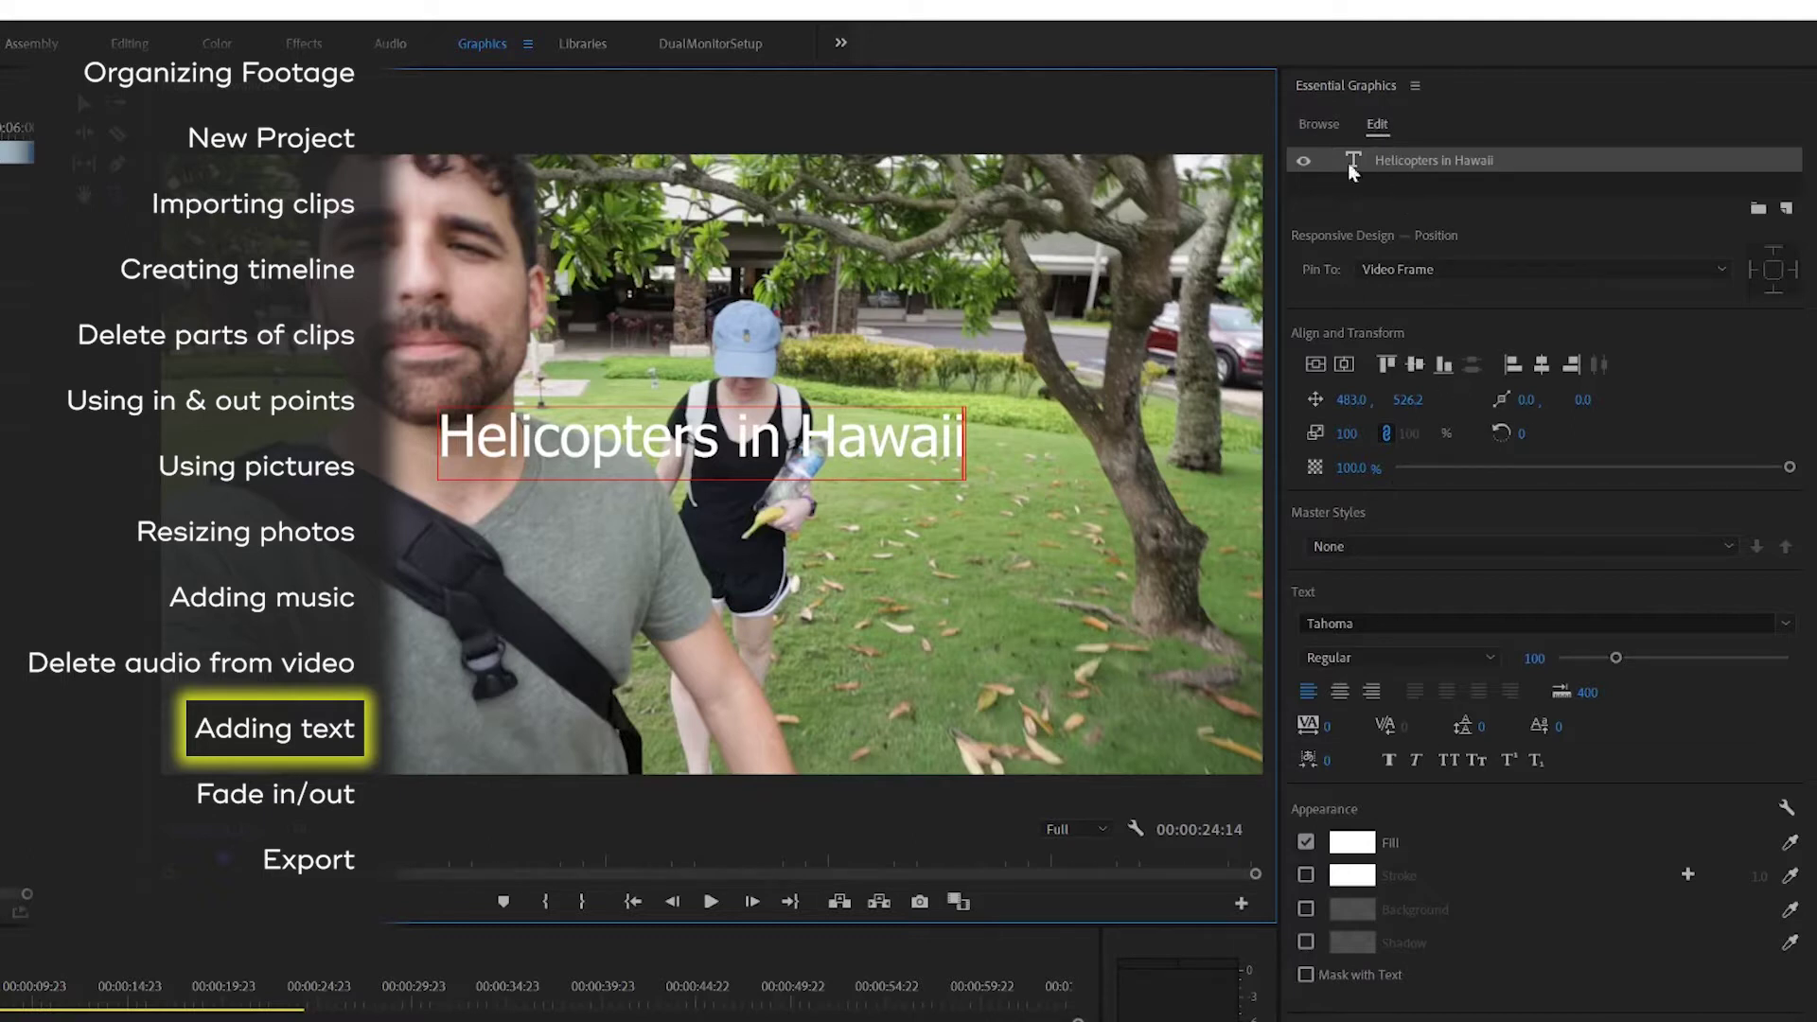
- Look at the graphics templates, and center the title text horizontally and vertically in the frame
left_click(1330, 127)
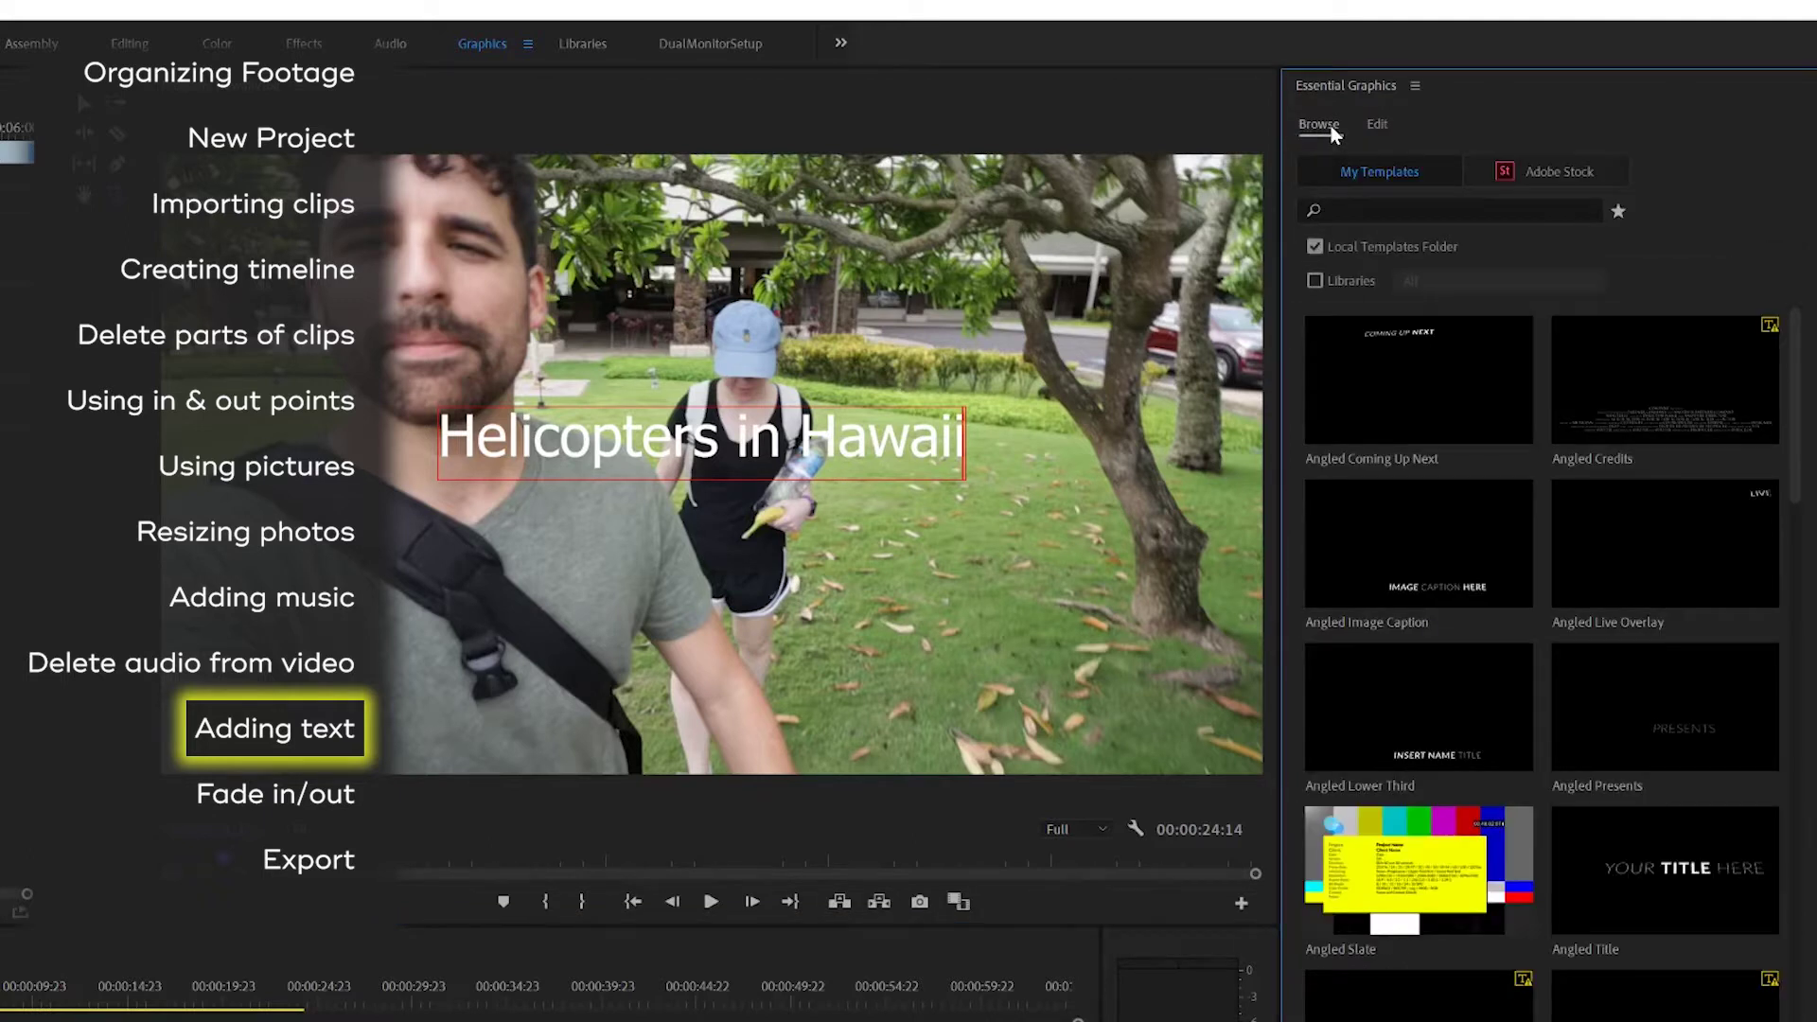
left_click(1382, 125)
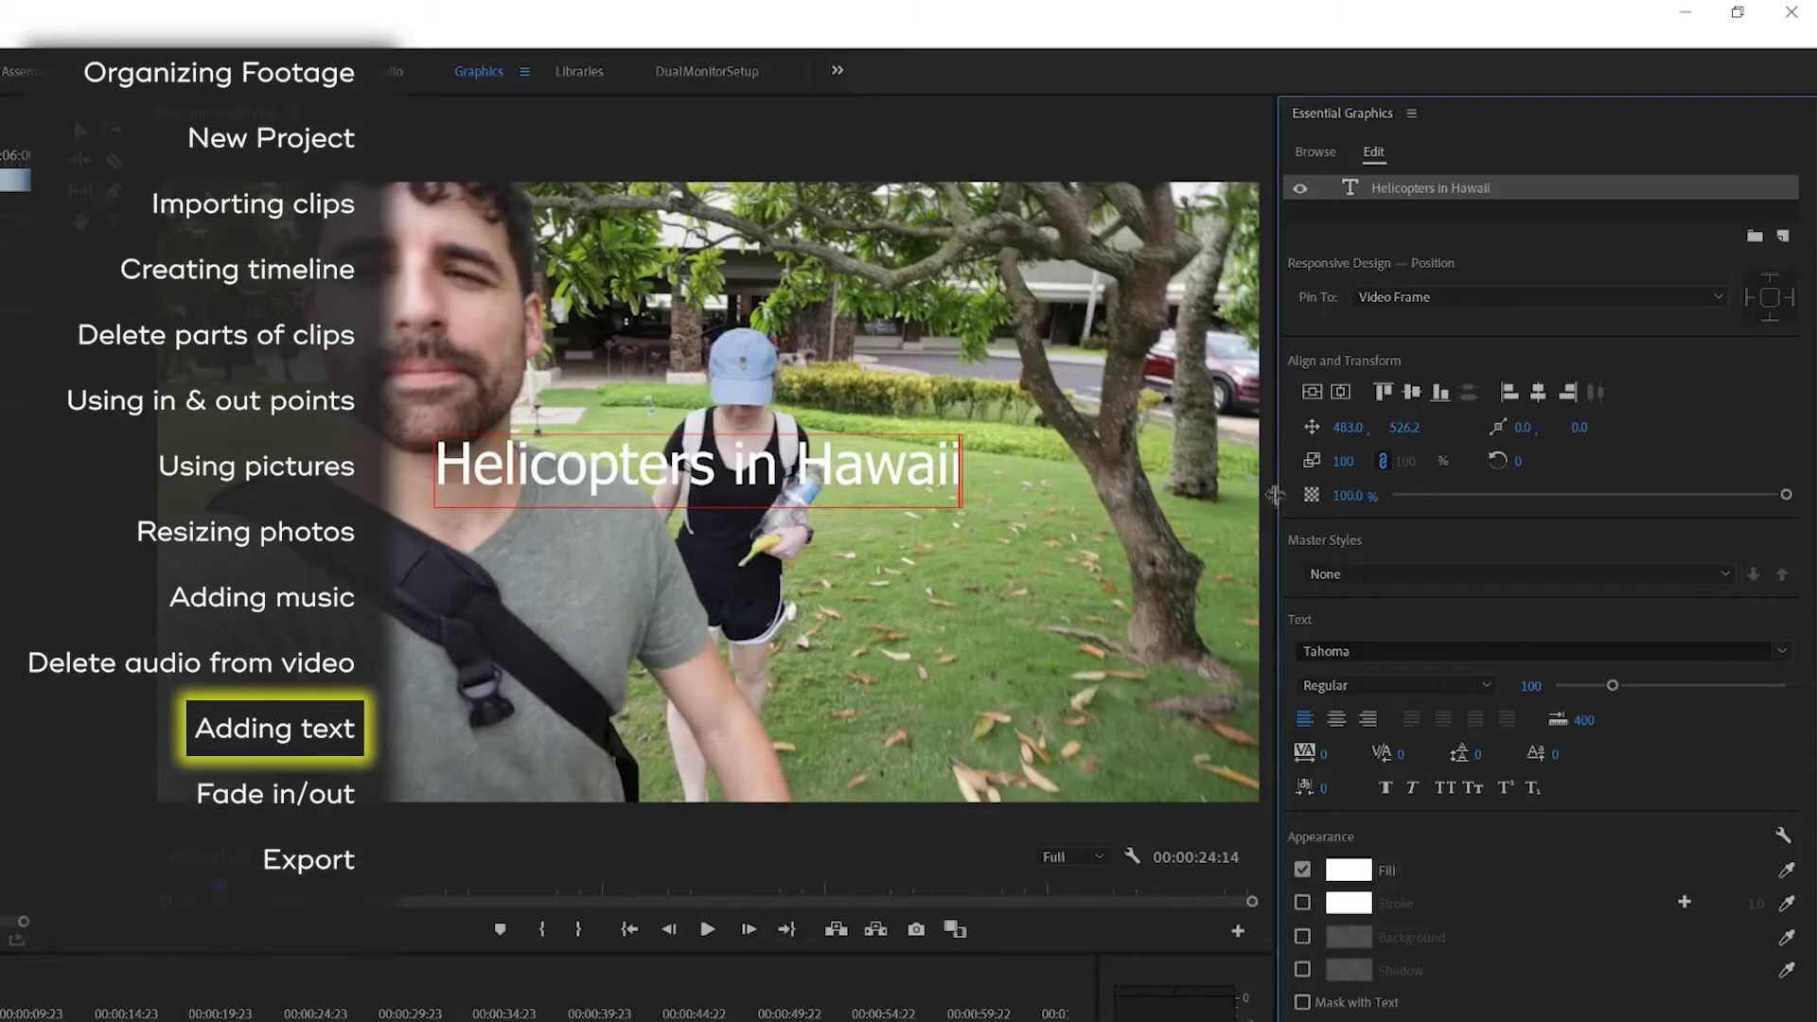
left_click(1340, 390)
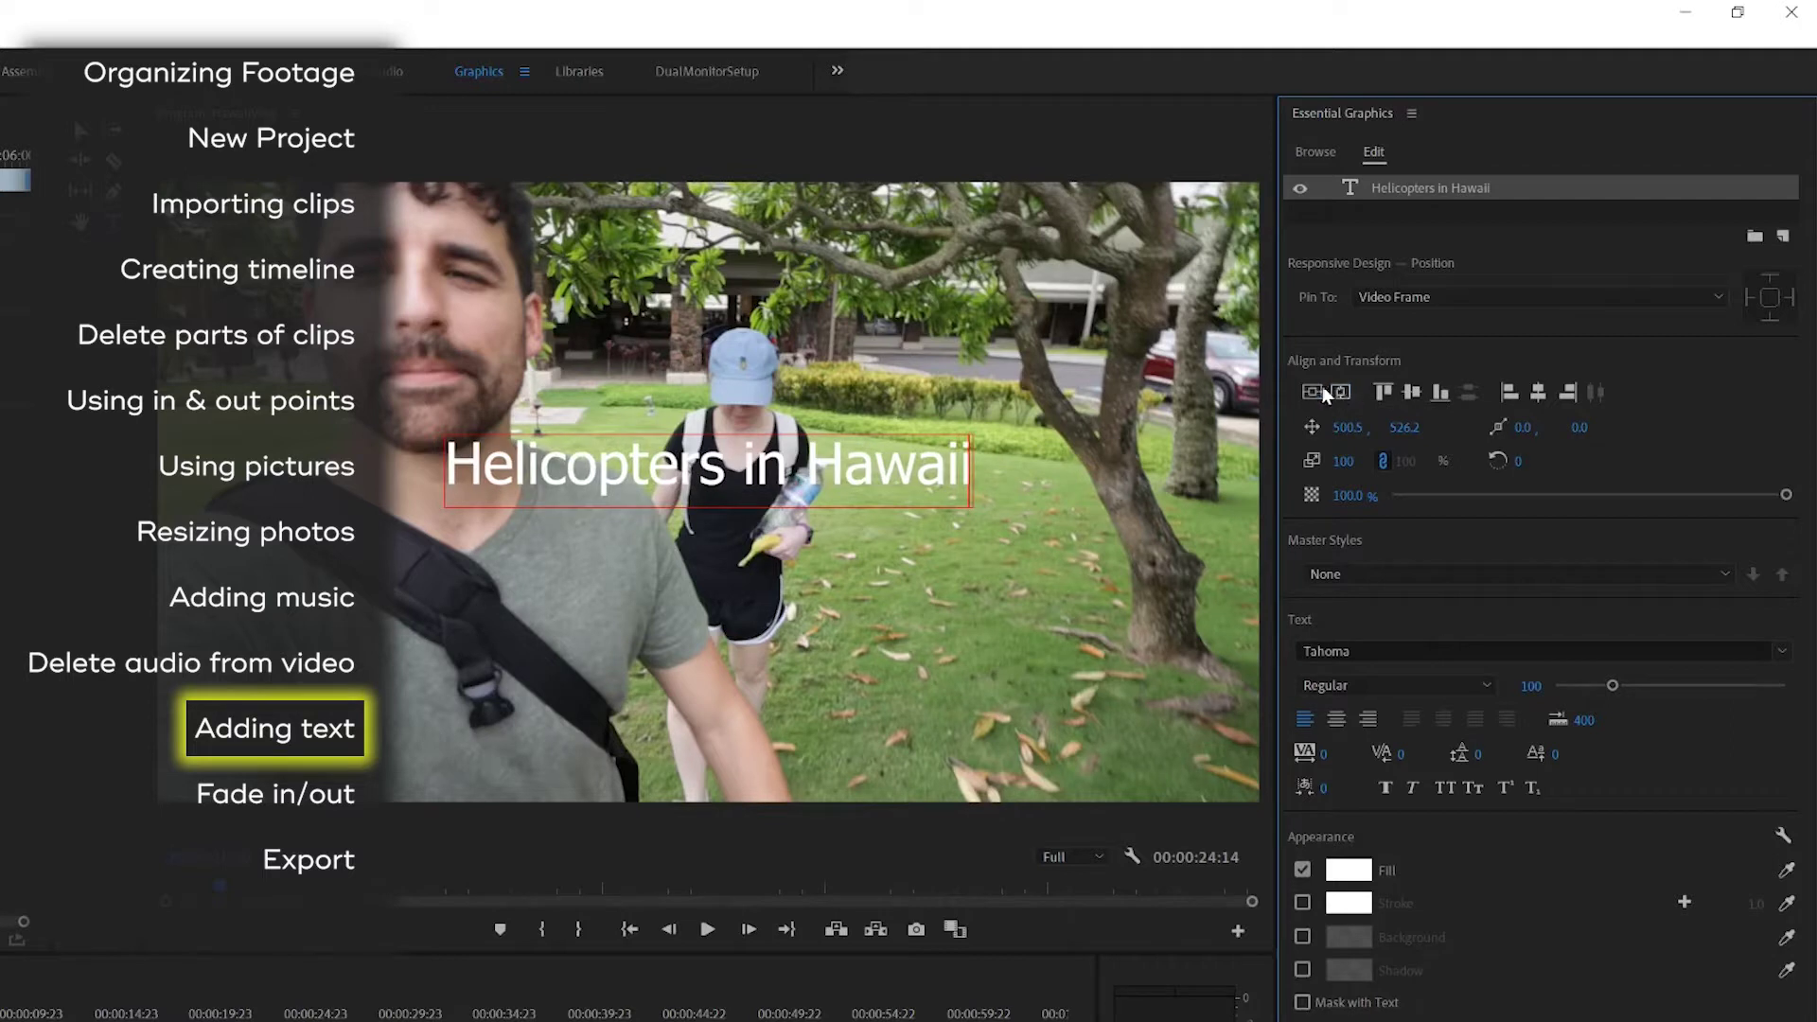
left_click(1317, 390)
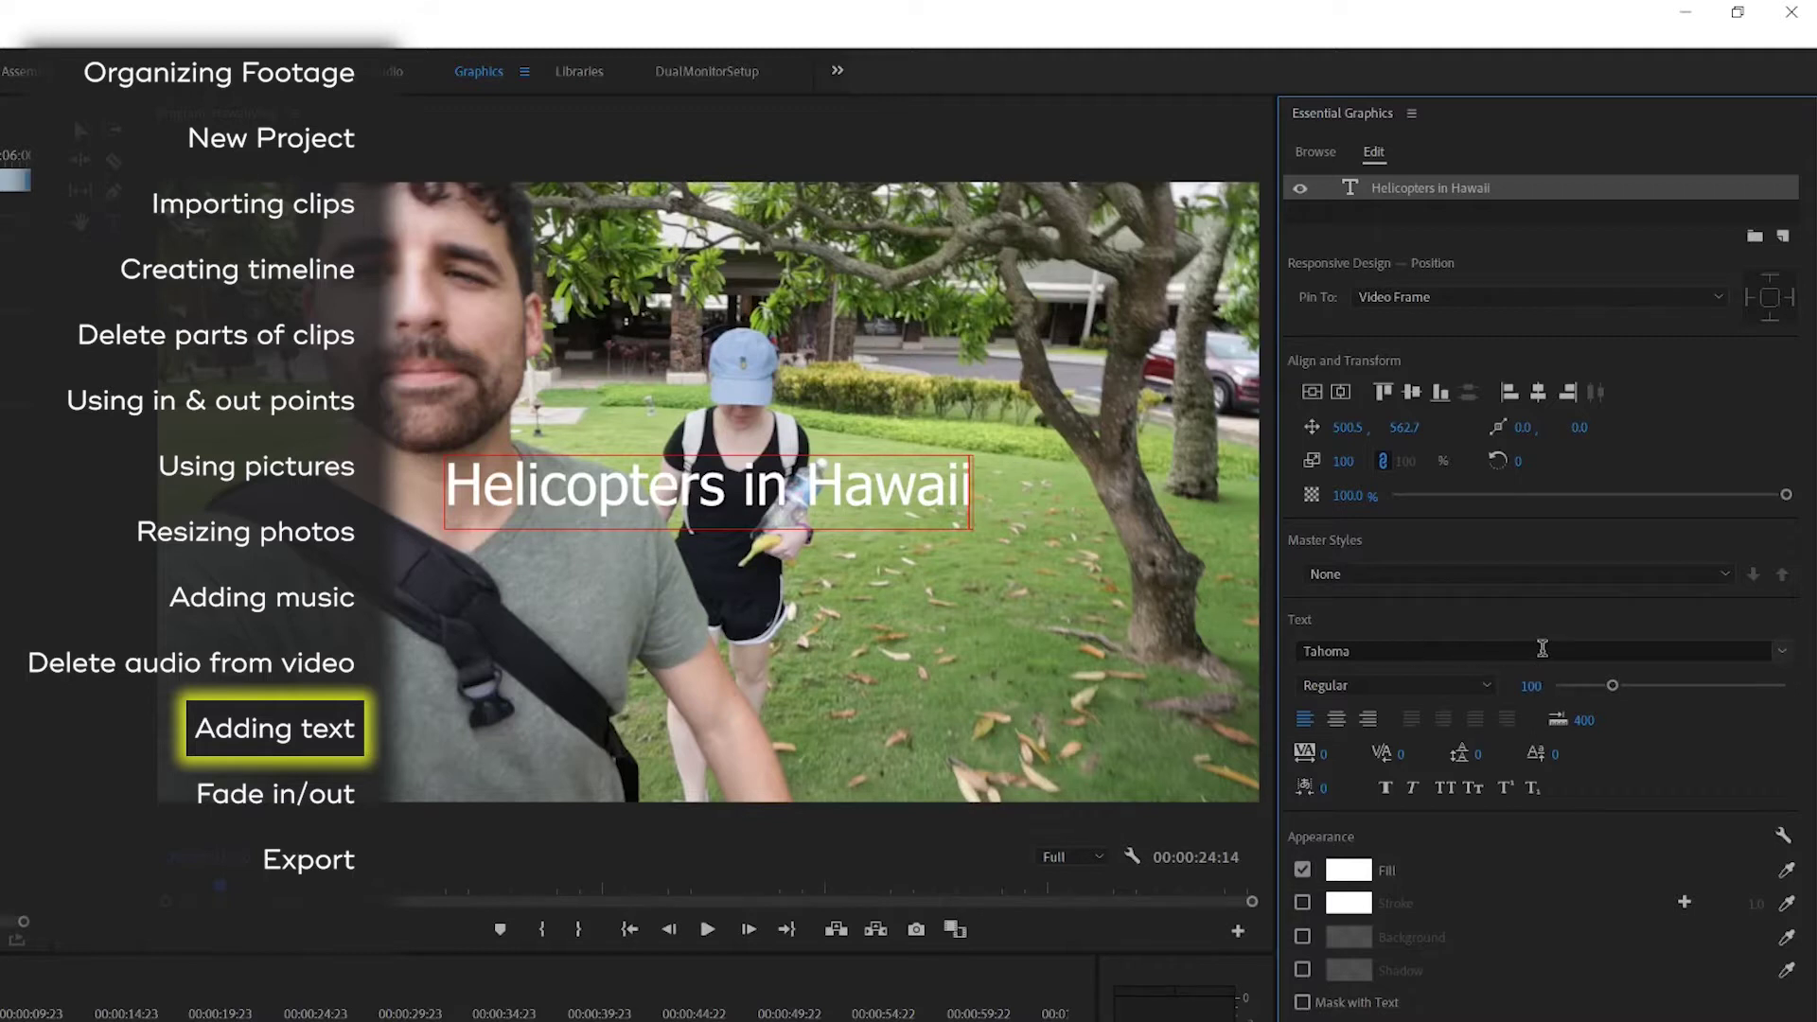
- Select the whole "Helicopters in Hawaii" title and change its font to Gotham Ultra
double_click(721, 488)
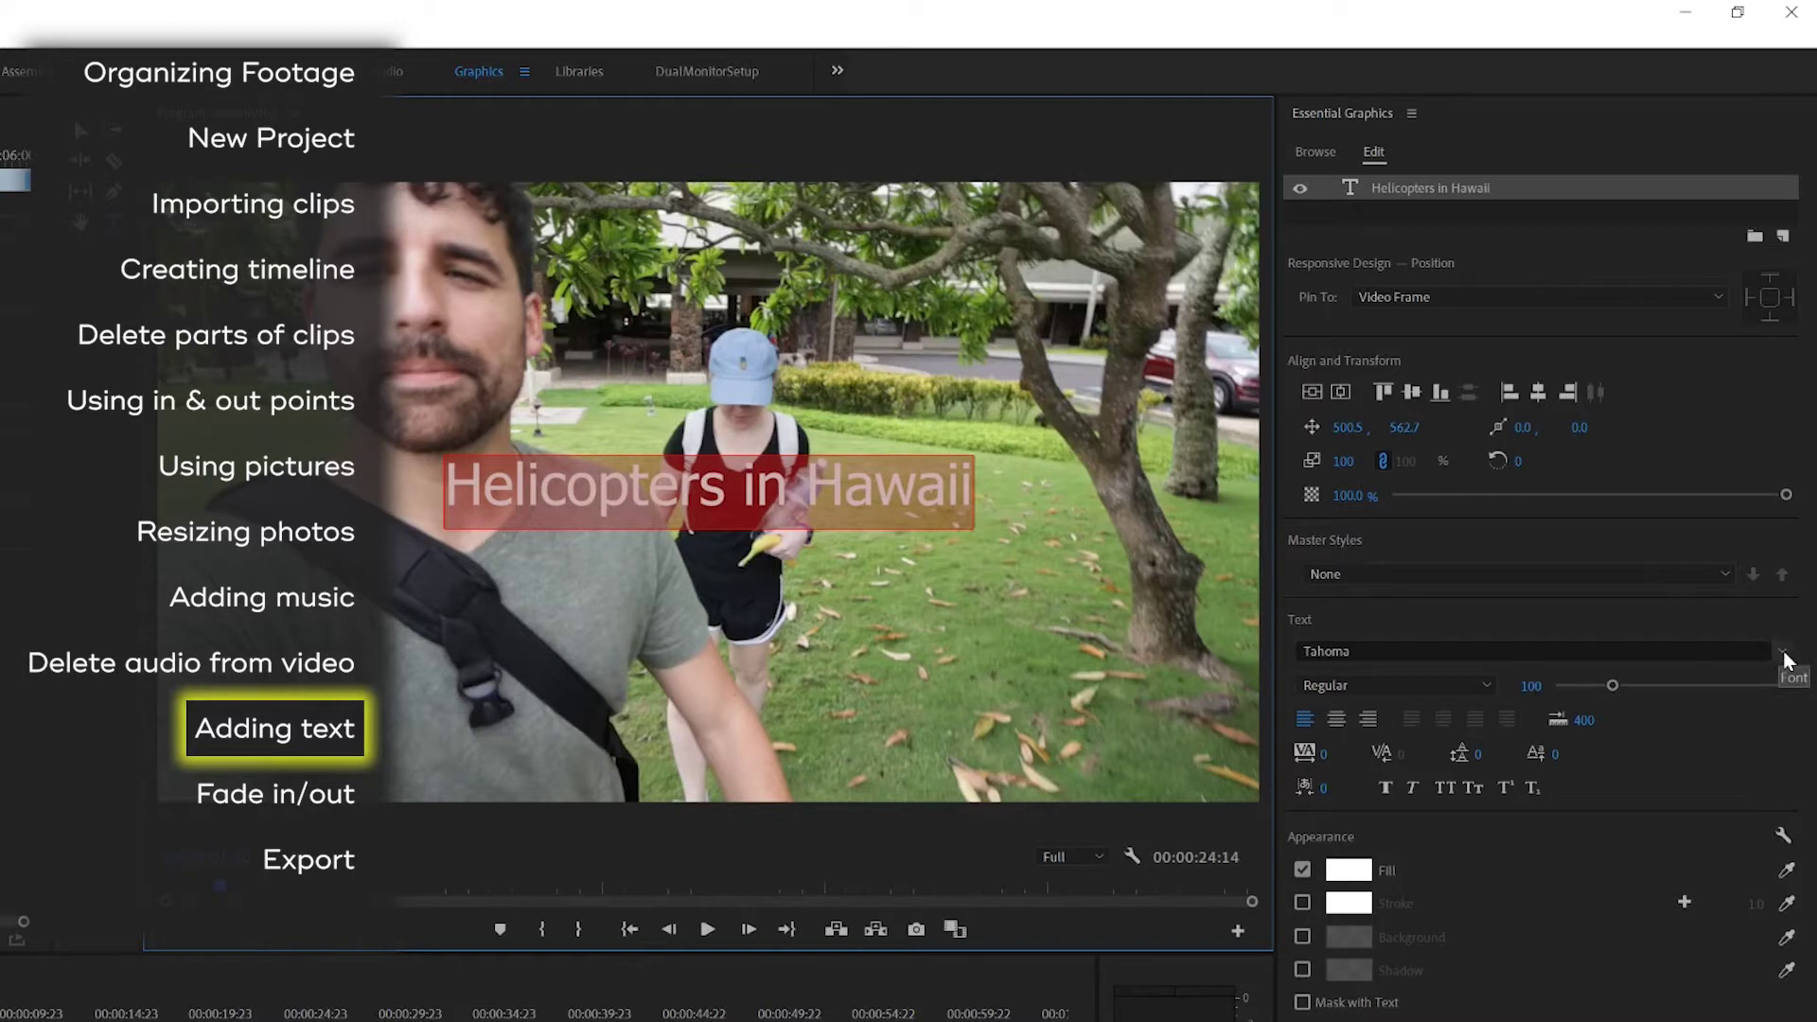
left_click(1784, 655)
scroll(1491, 831, "up", 10)
left_click(1443, 749)
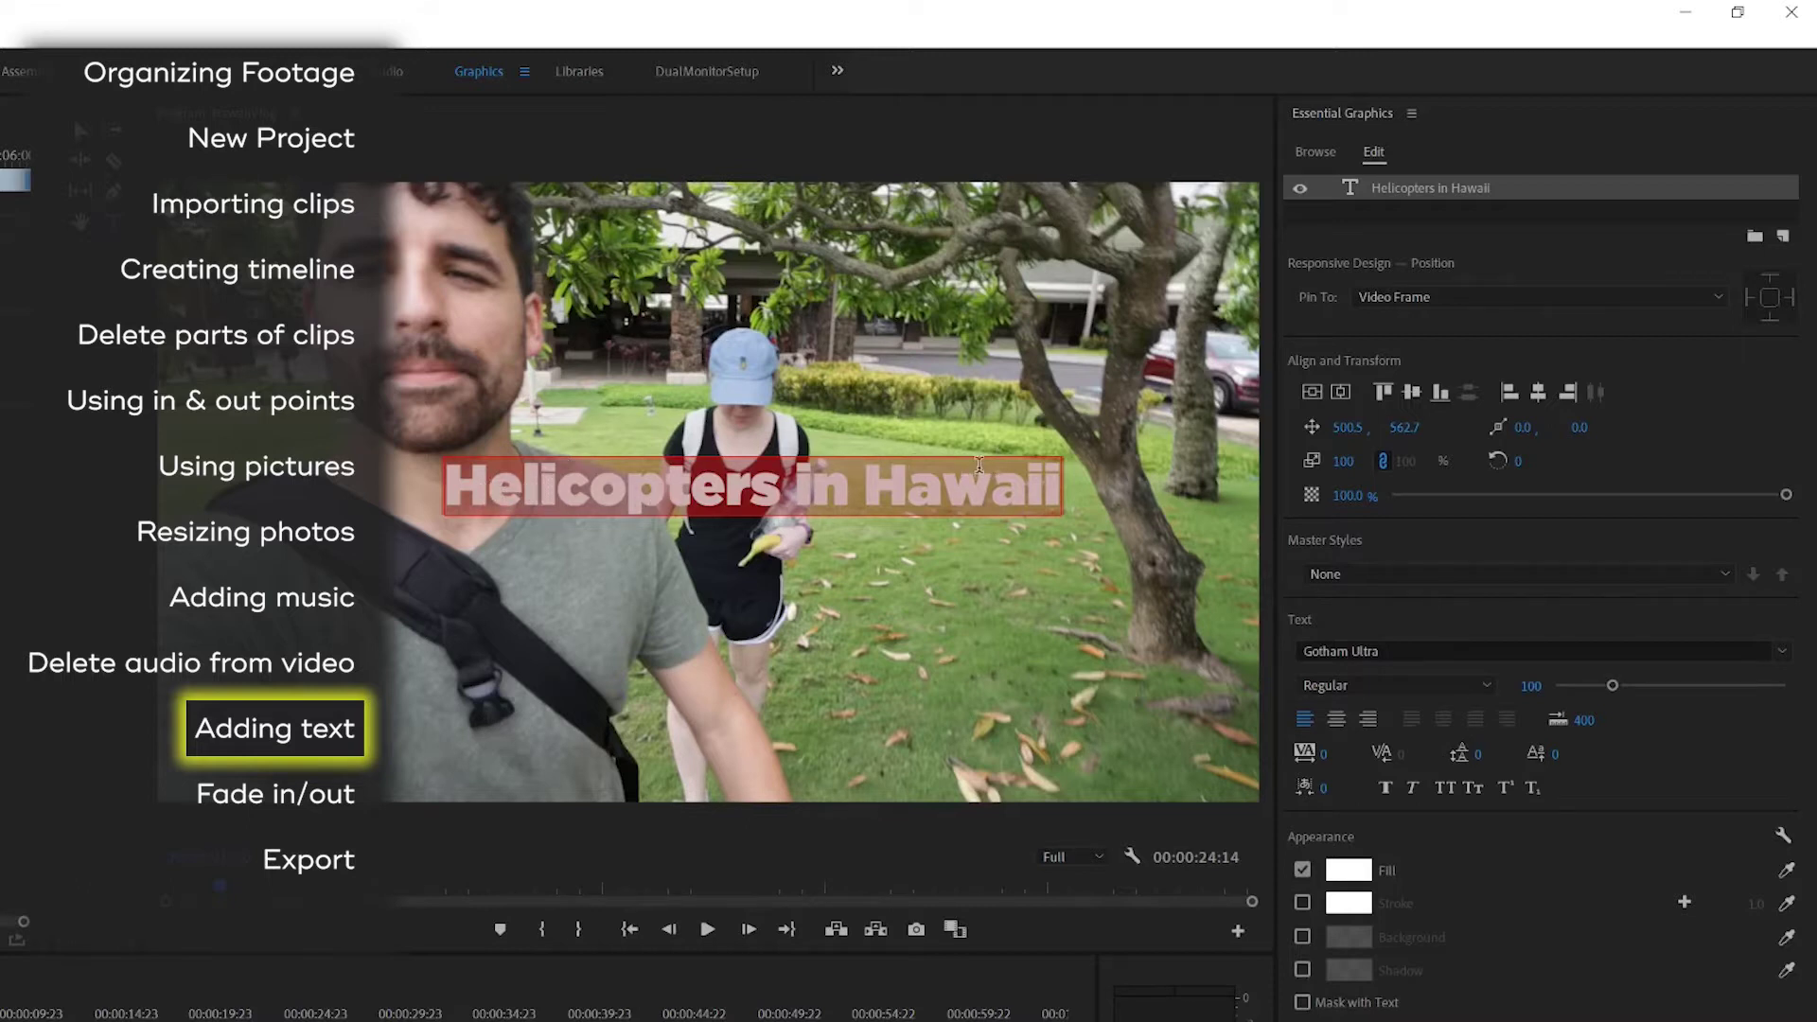
- Set the title's font size to 130 and center it both horizontally and vertically in the frame
left_click(1340, 392)
left_click(1312, 391)
left_click_drag(1614, 683, 1630, 683)
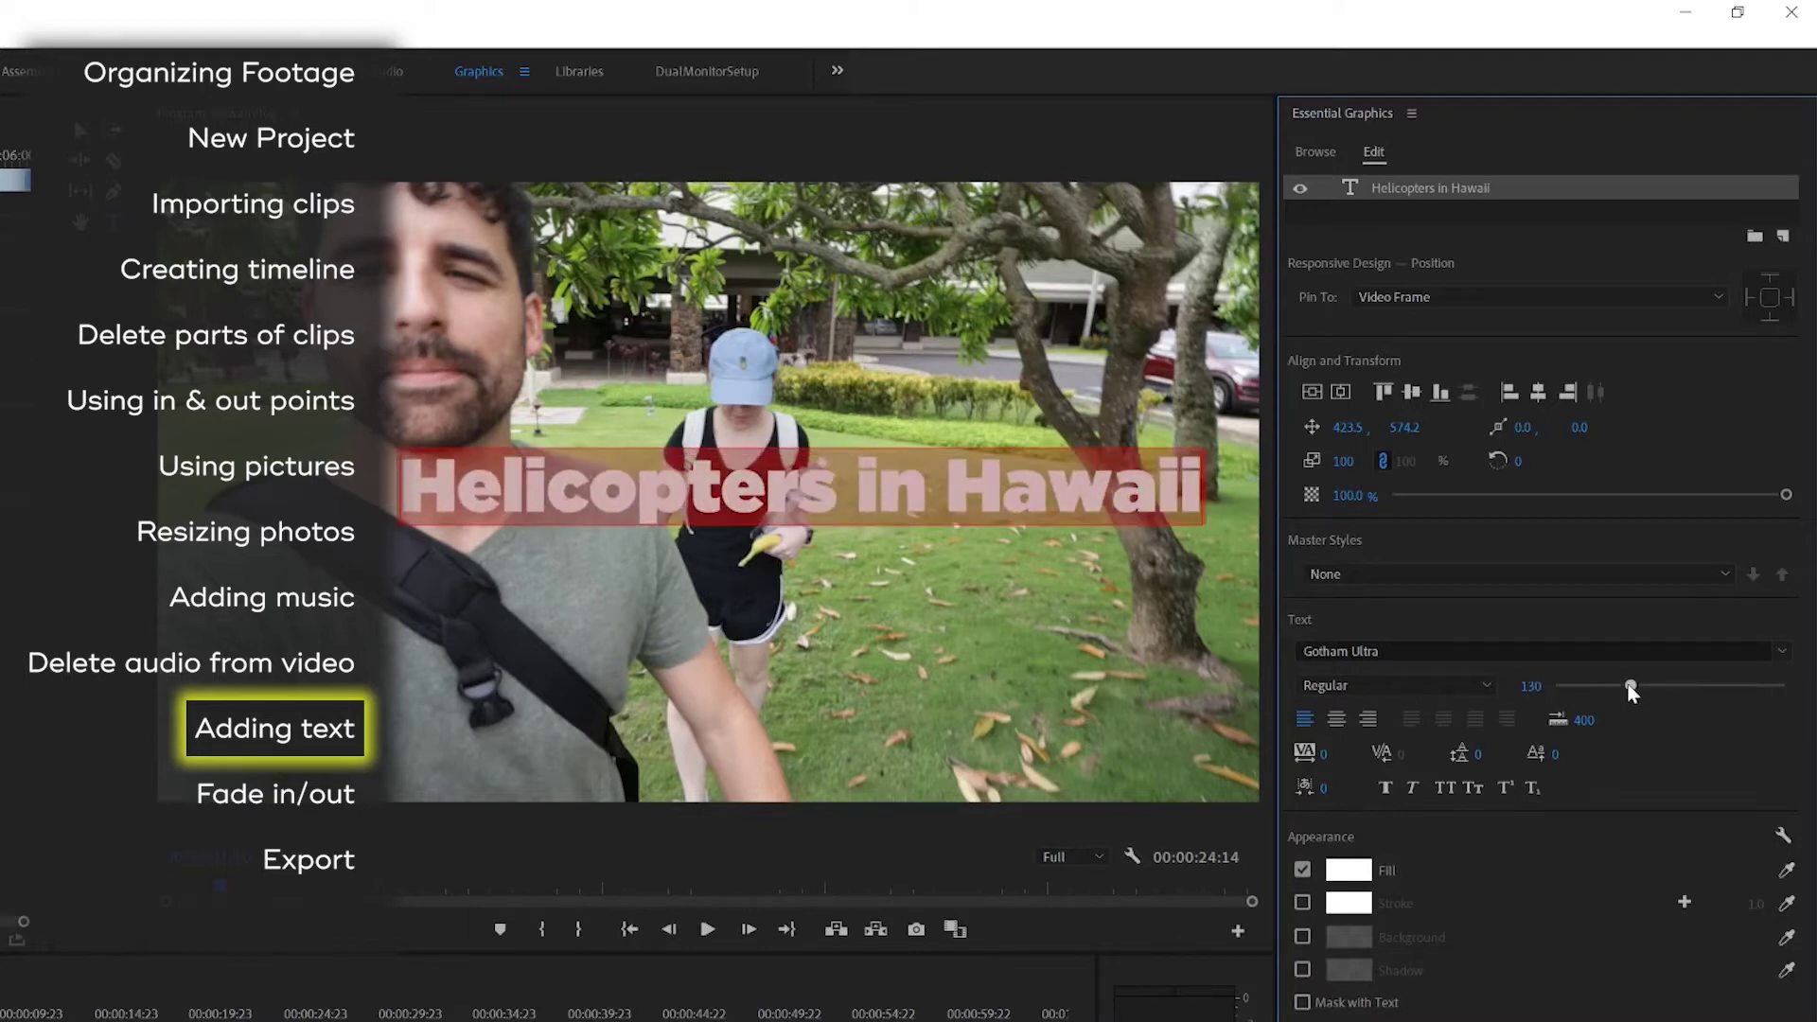
left_click(1341, 392)
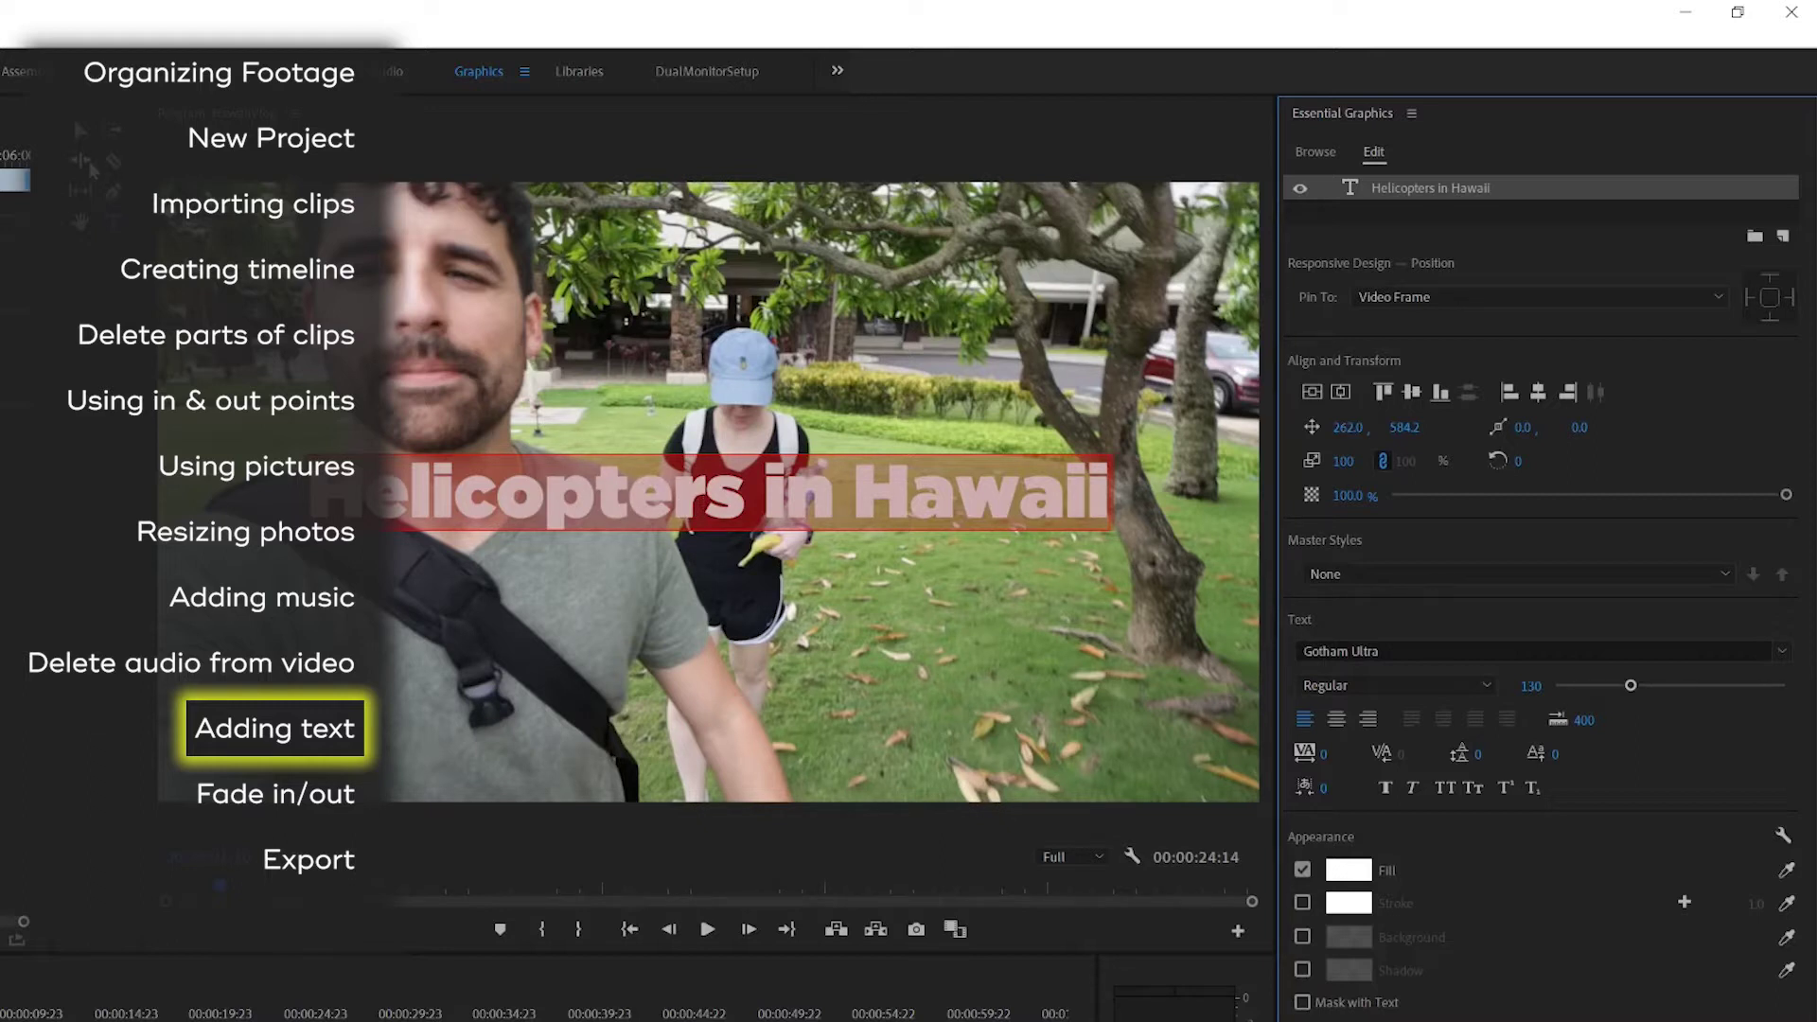
left_click(386, 308)
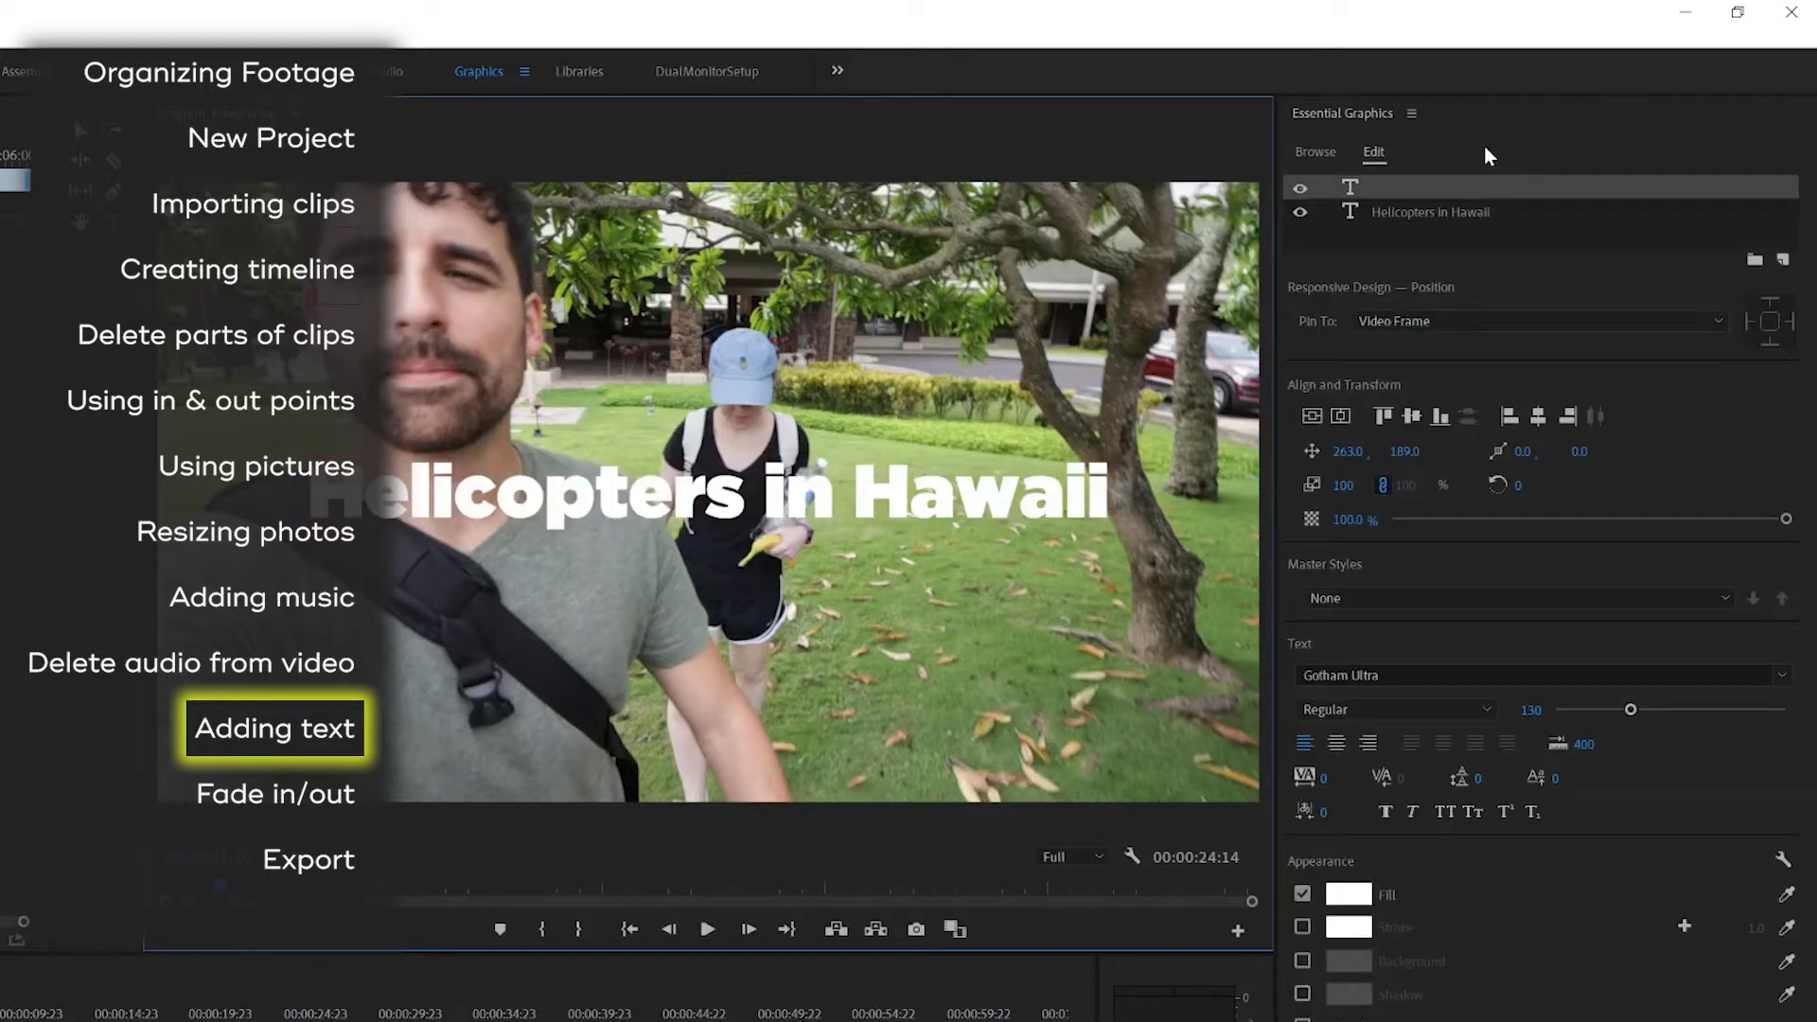
left_click(455, 318)
left_click(91, 136)
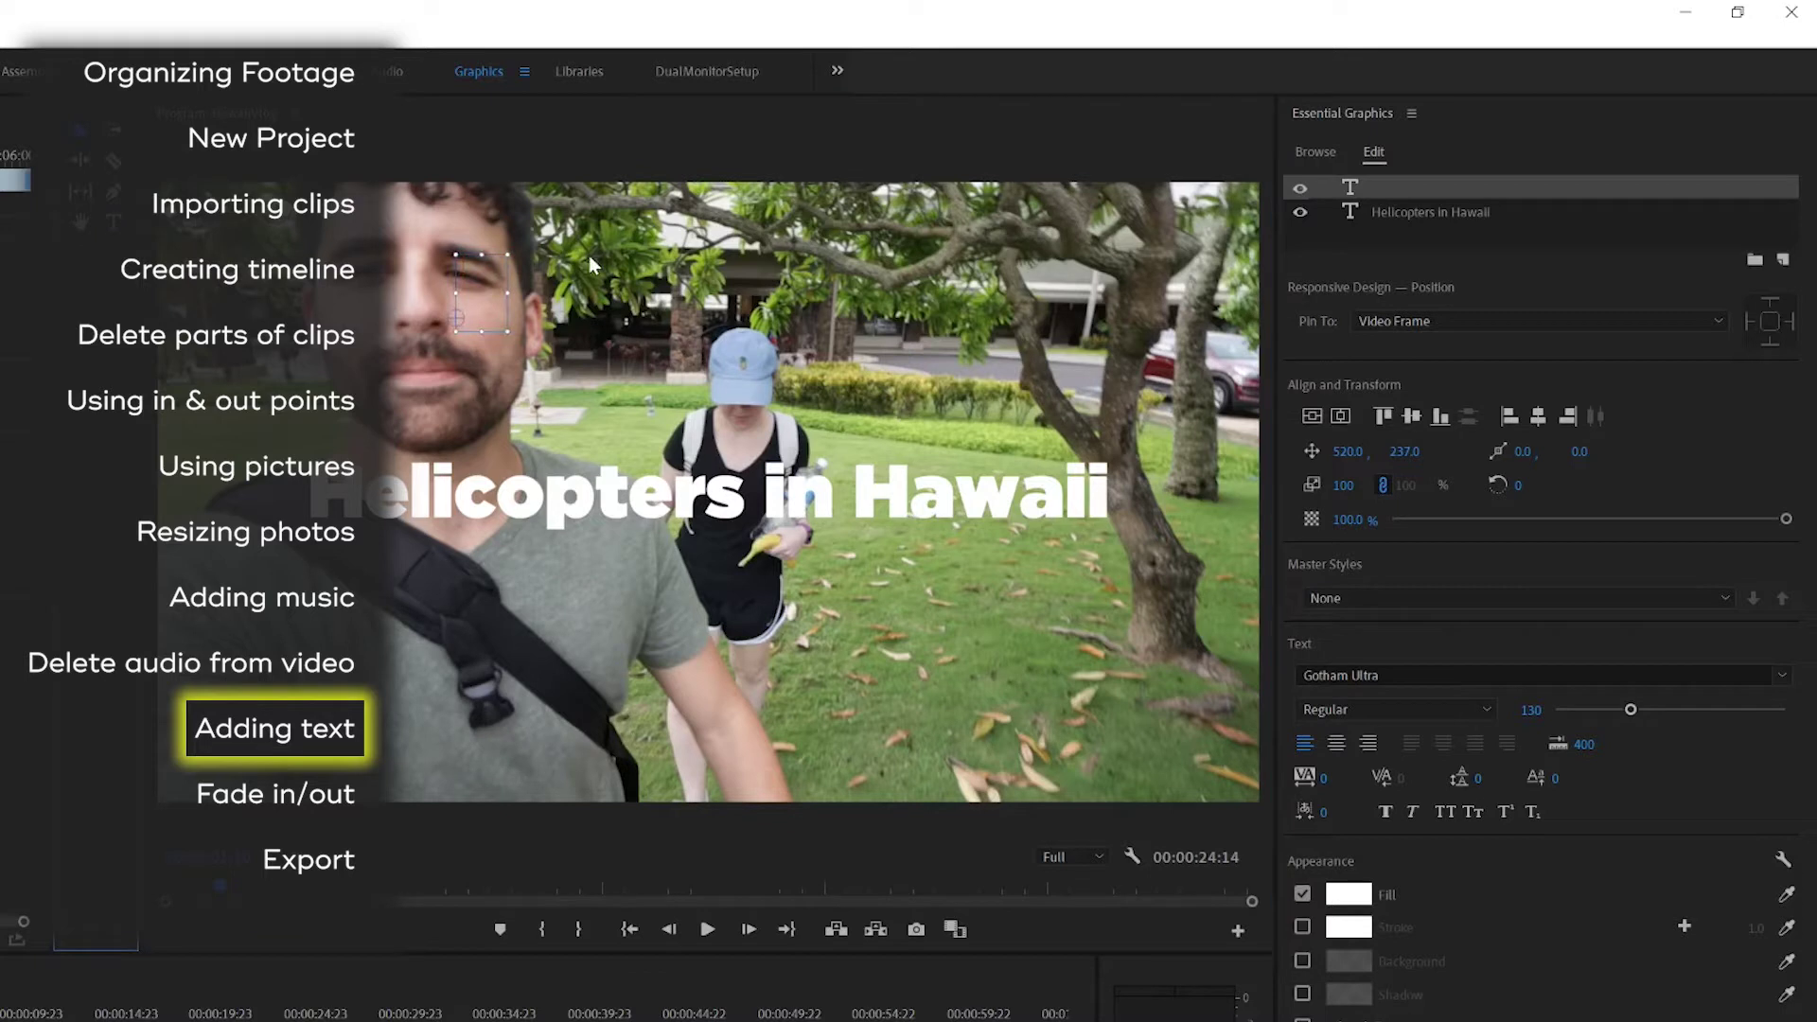
left_click(1372, 187)
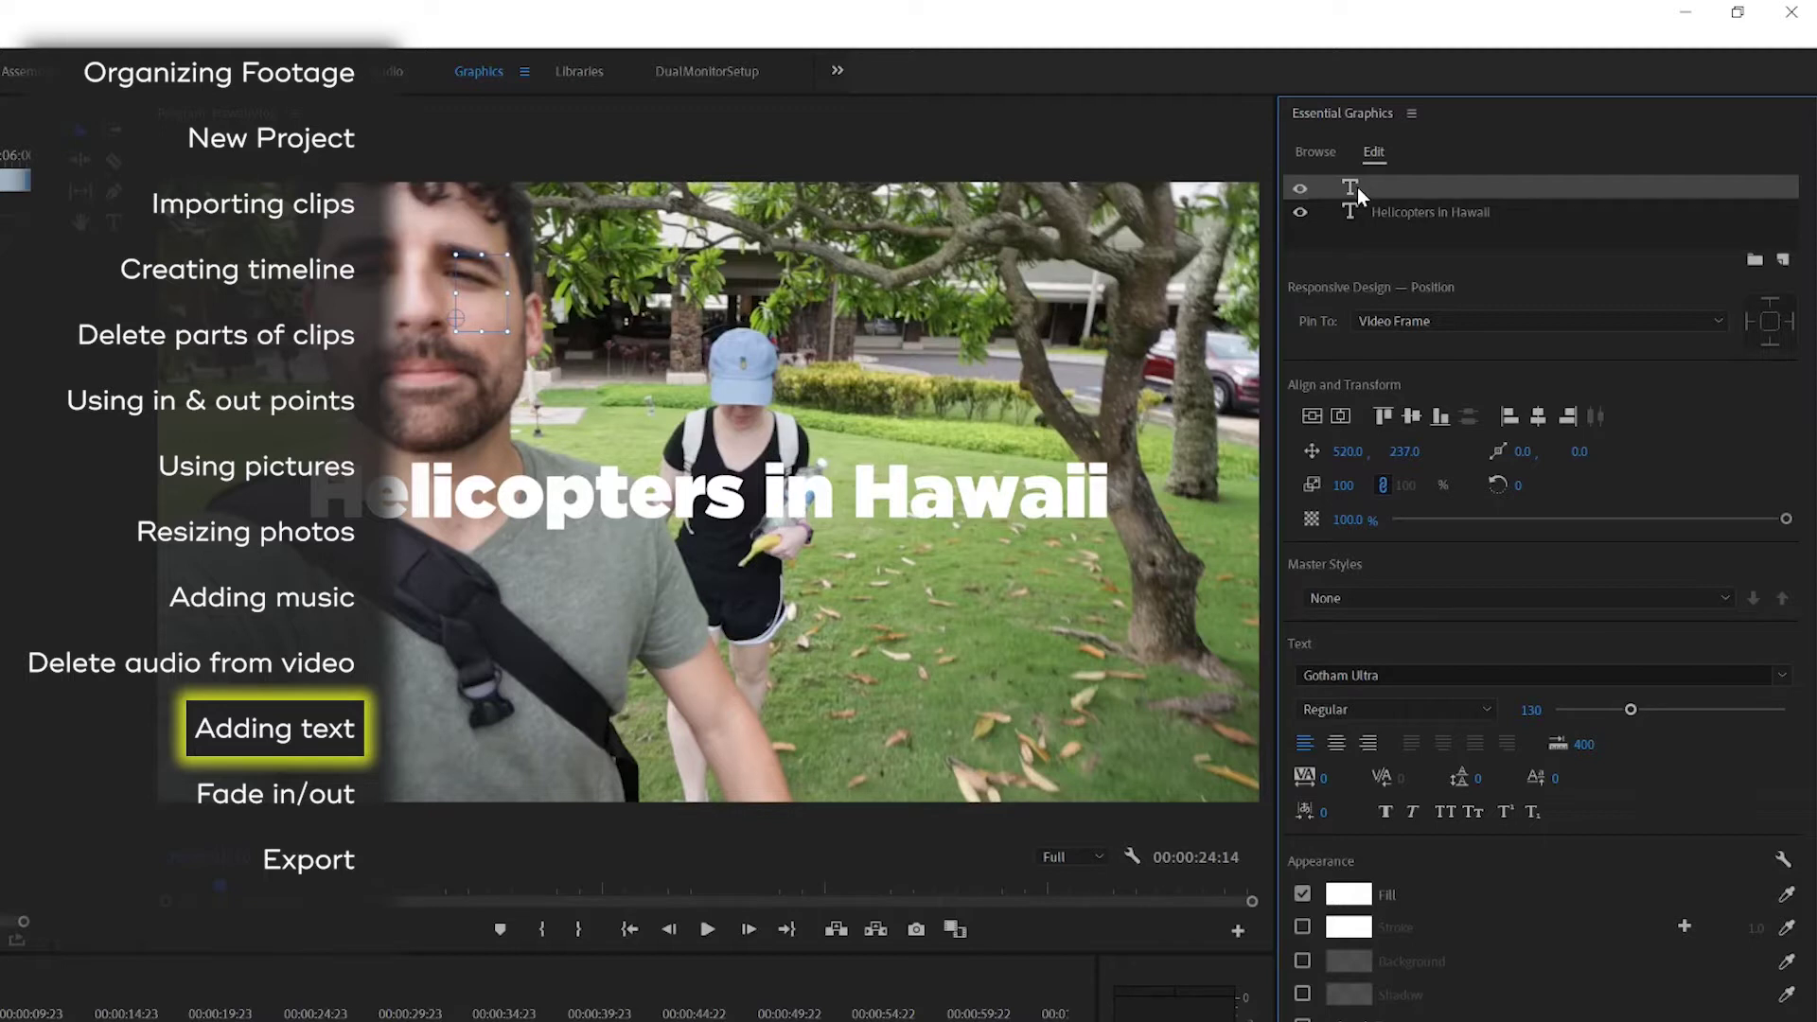
key("Delete")
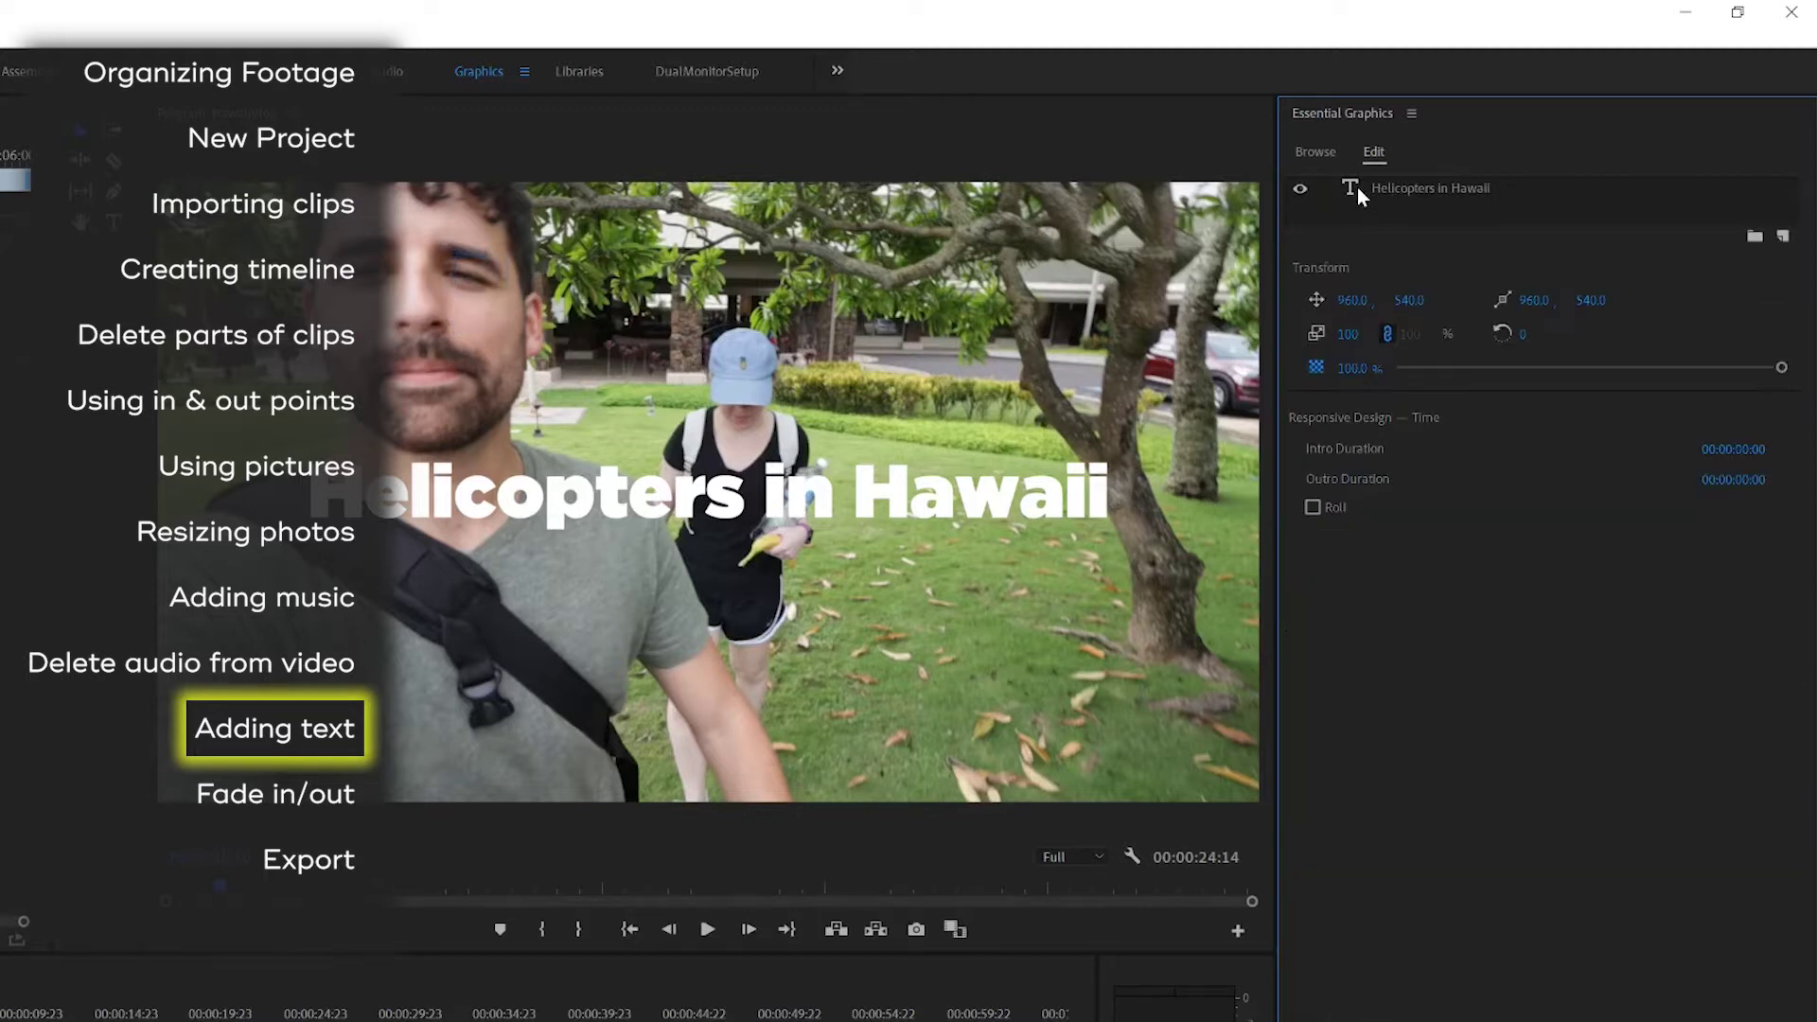
- Turn on a shadow for the "Helicopters in Hawaii" title with distance 9.6, size 13.4 and blur 50
left_click(719, 494)
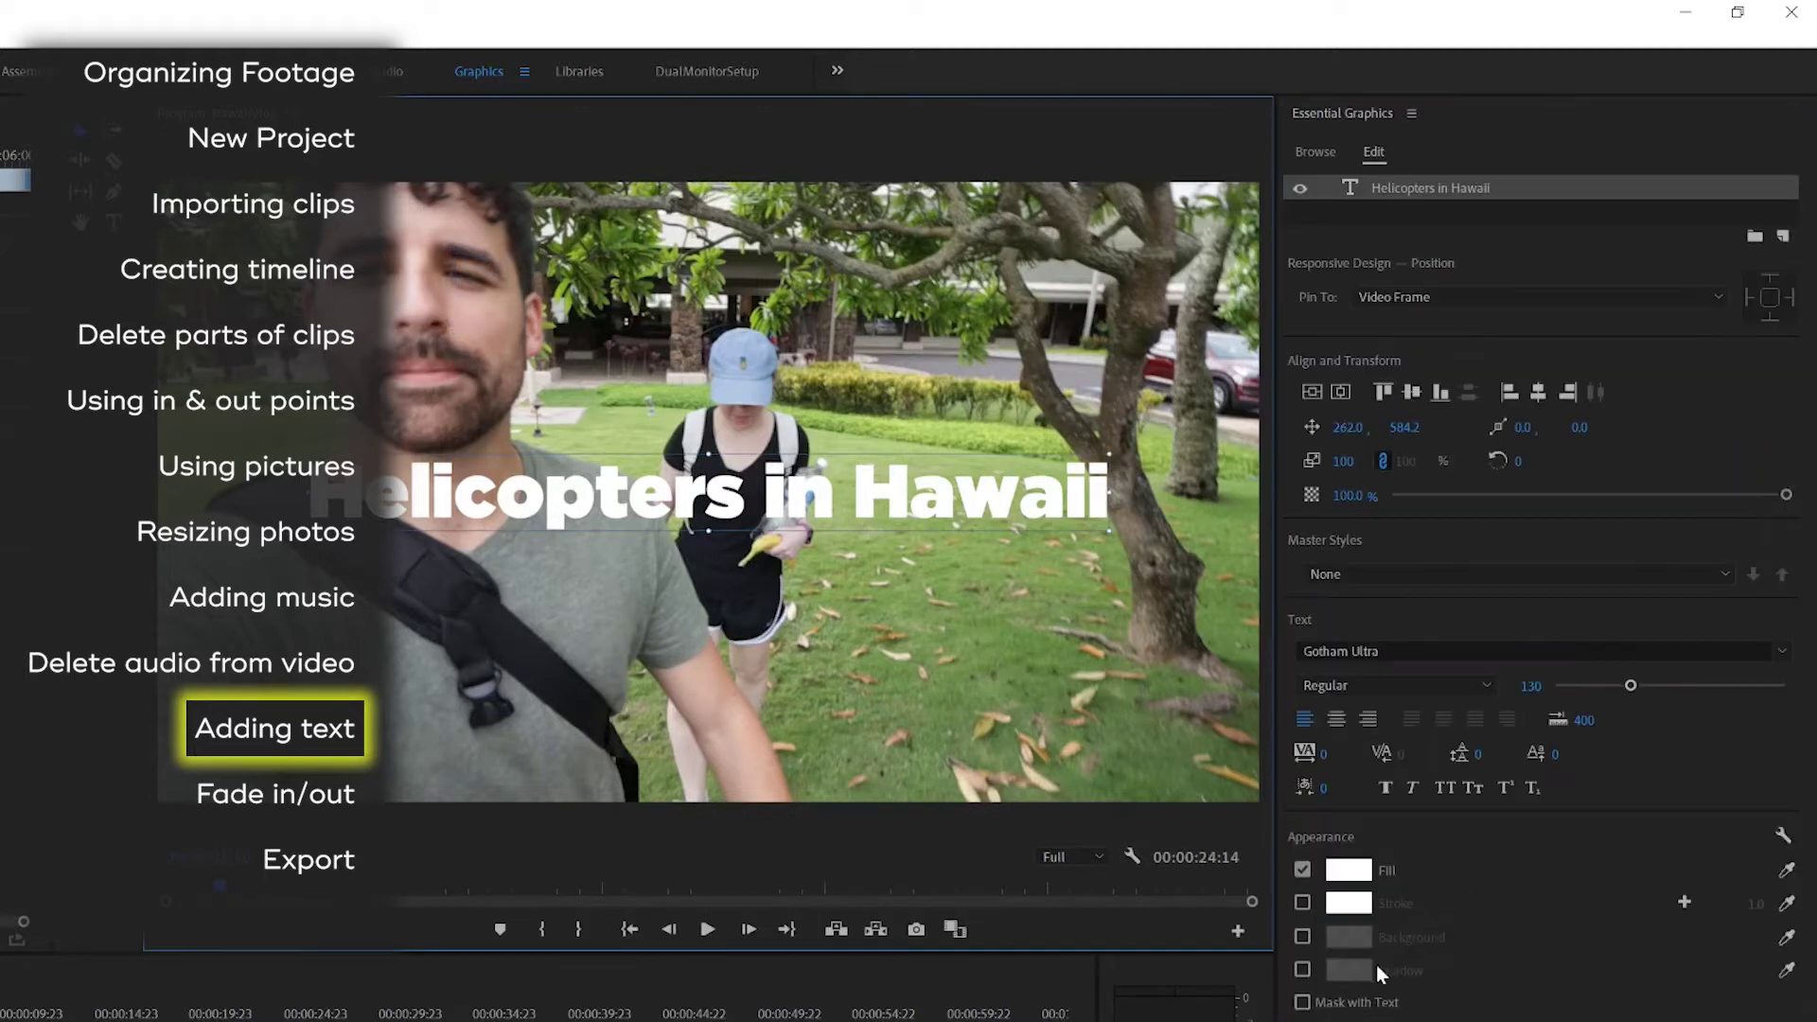
left_click(1302, 970)
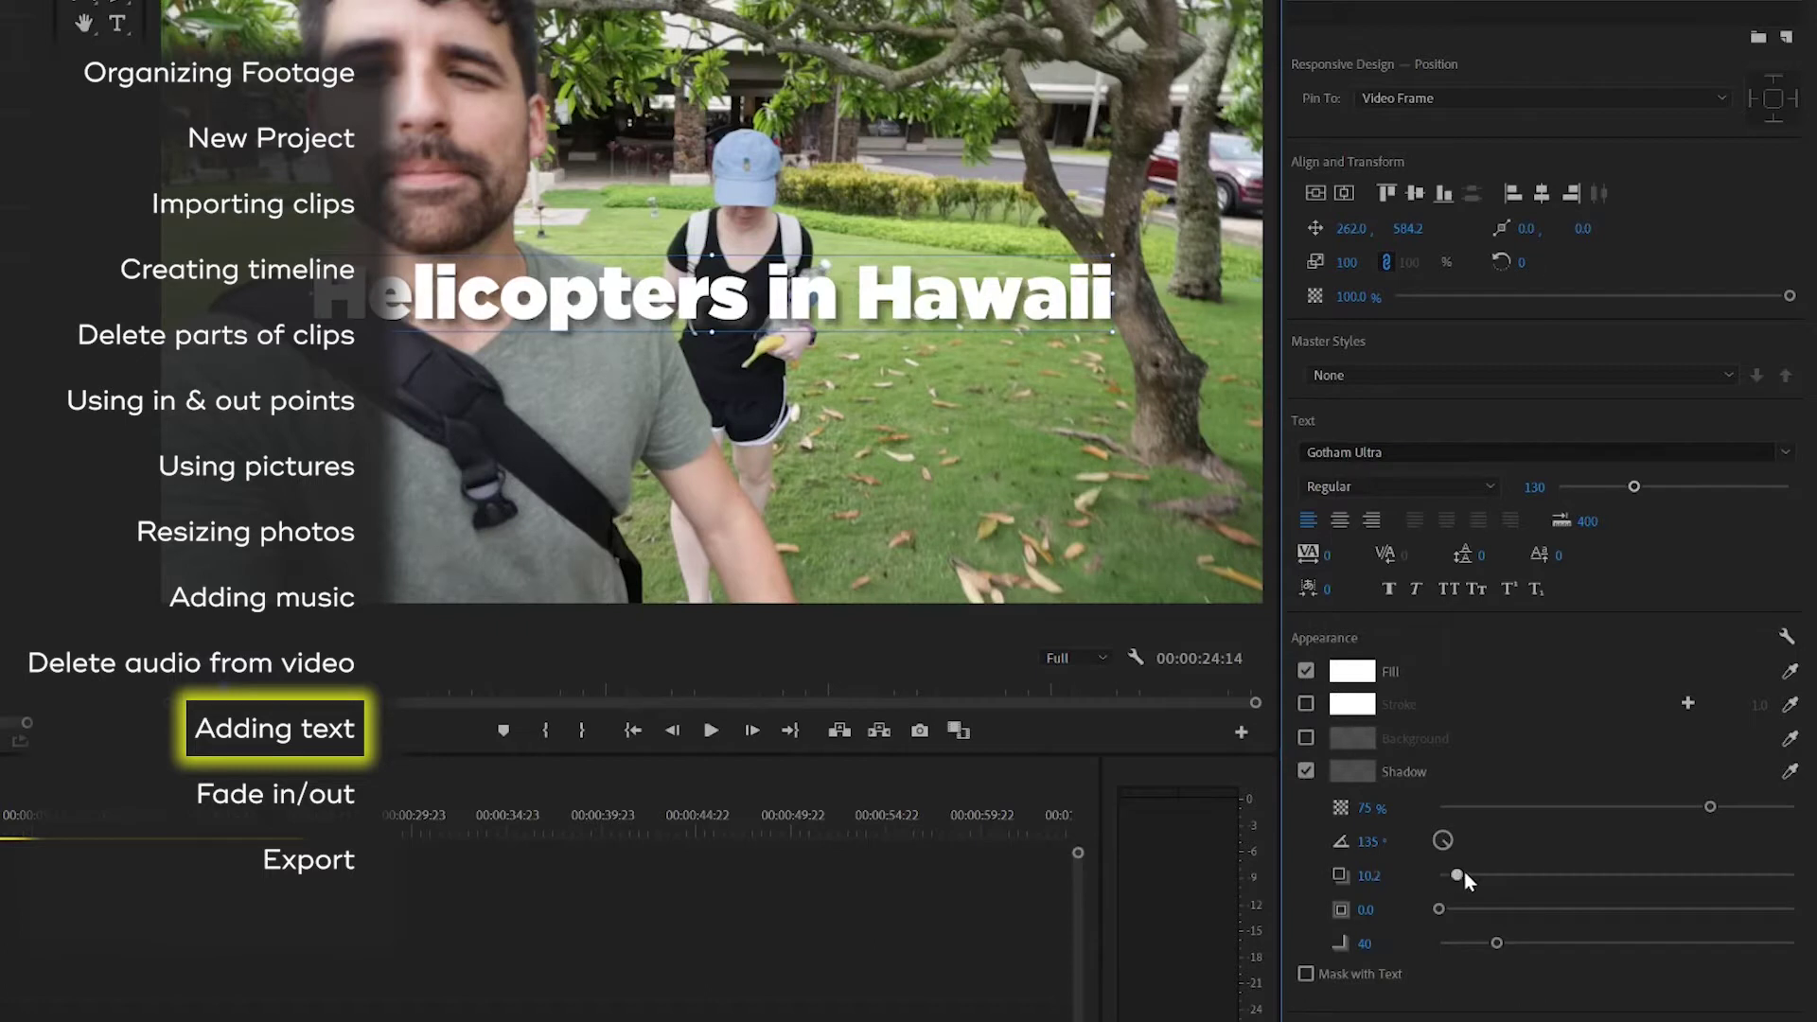
left_click_drag(1434, 907, 1510, 941)
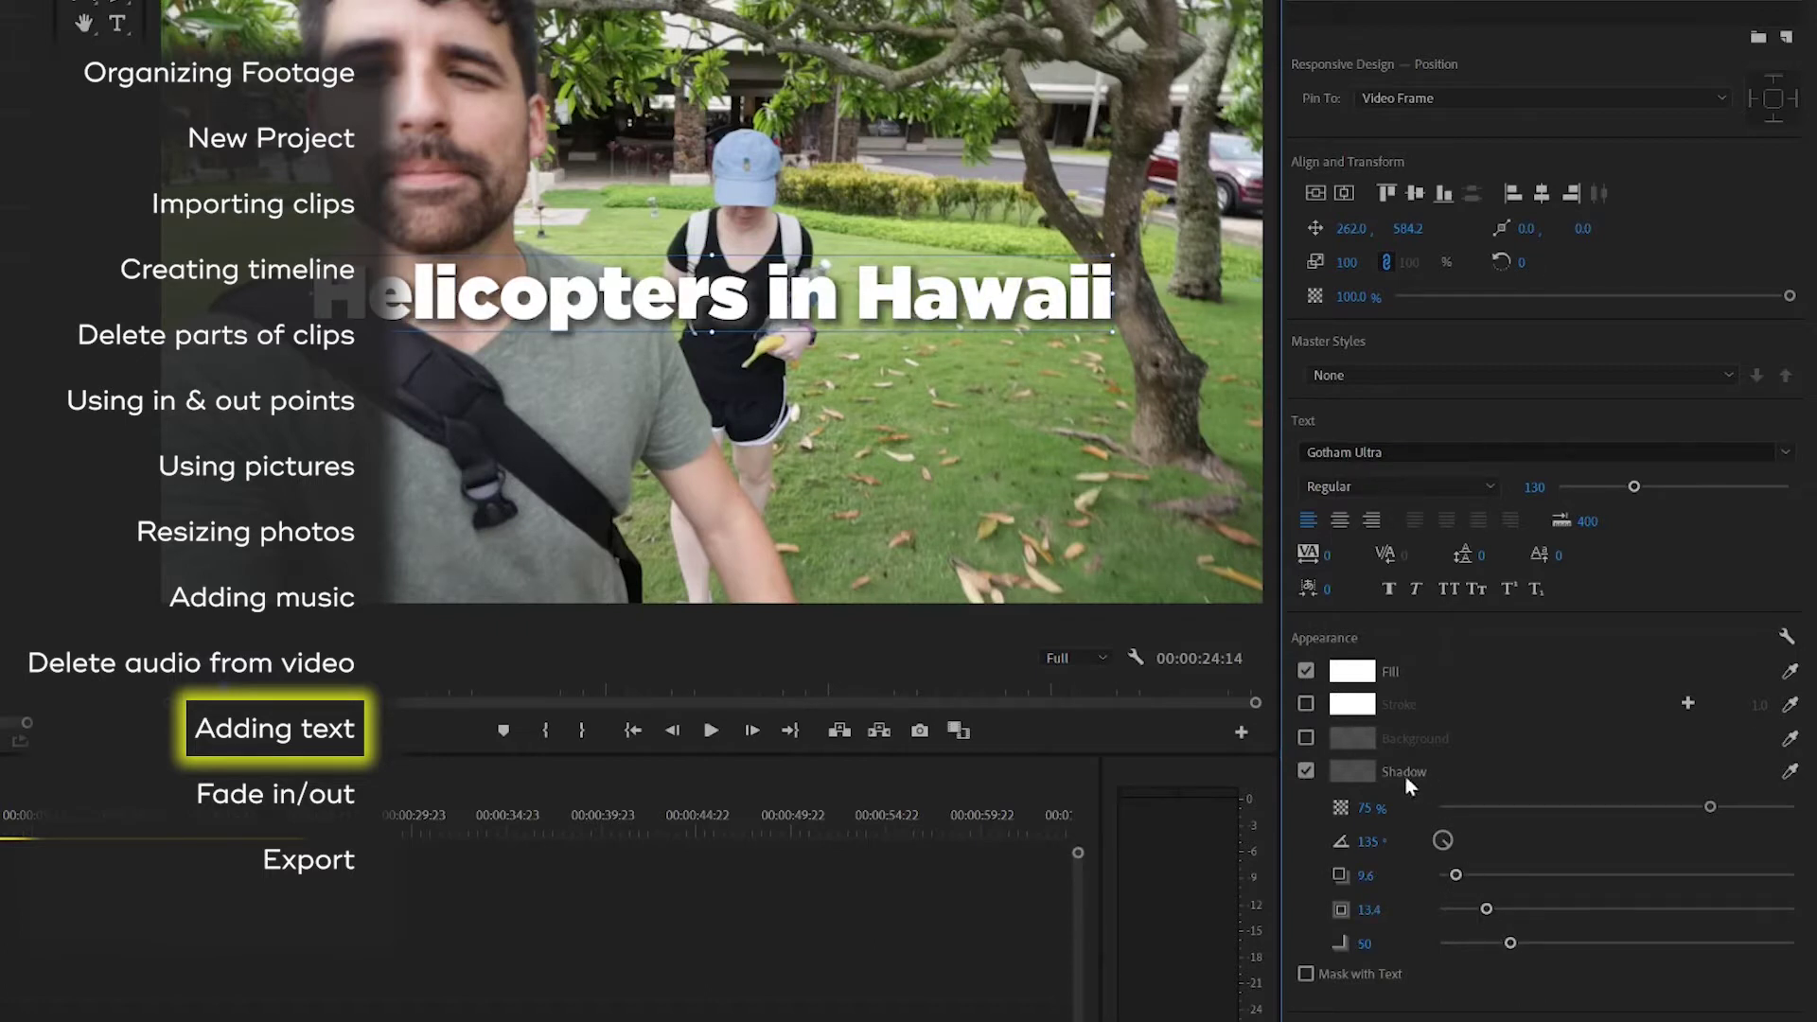
- Set the title shadow's color to black (000000) and its opacity to 82%
left_click(1363, 773)
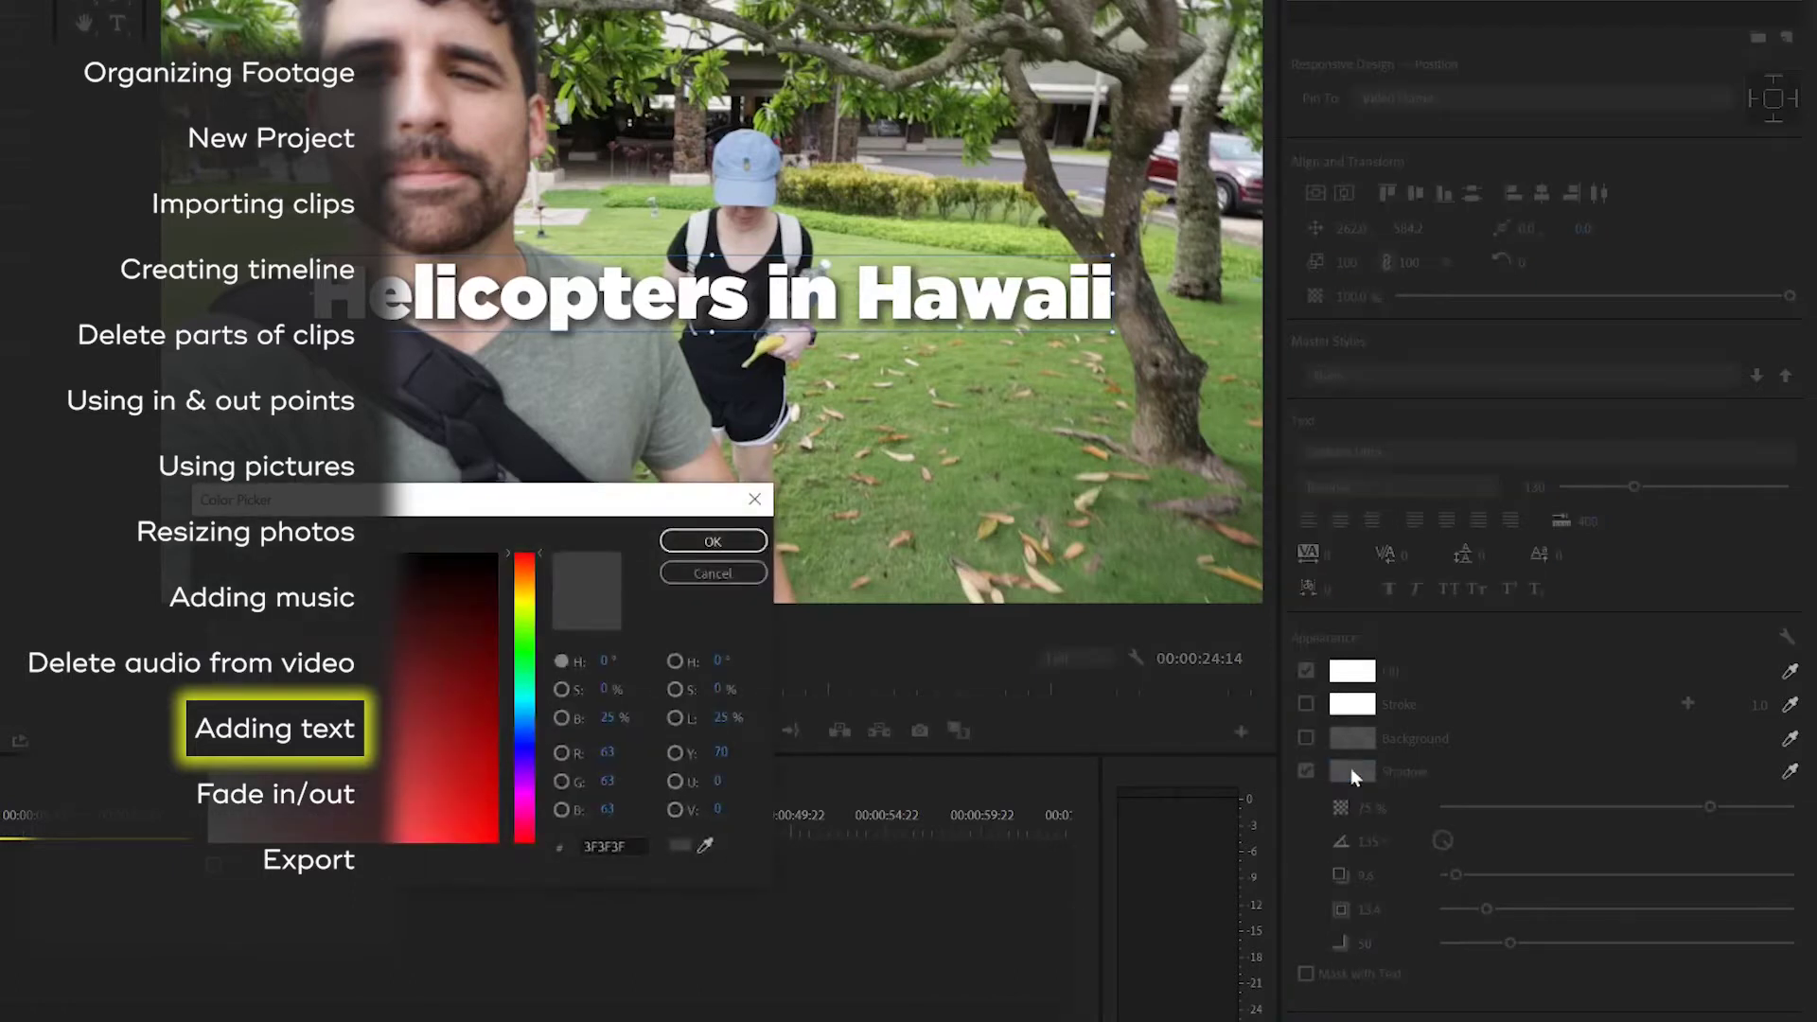
type("000000")
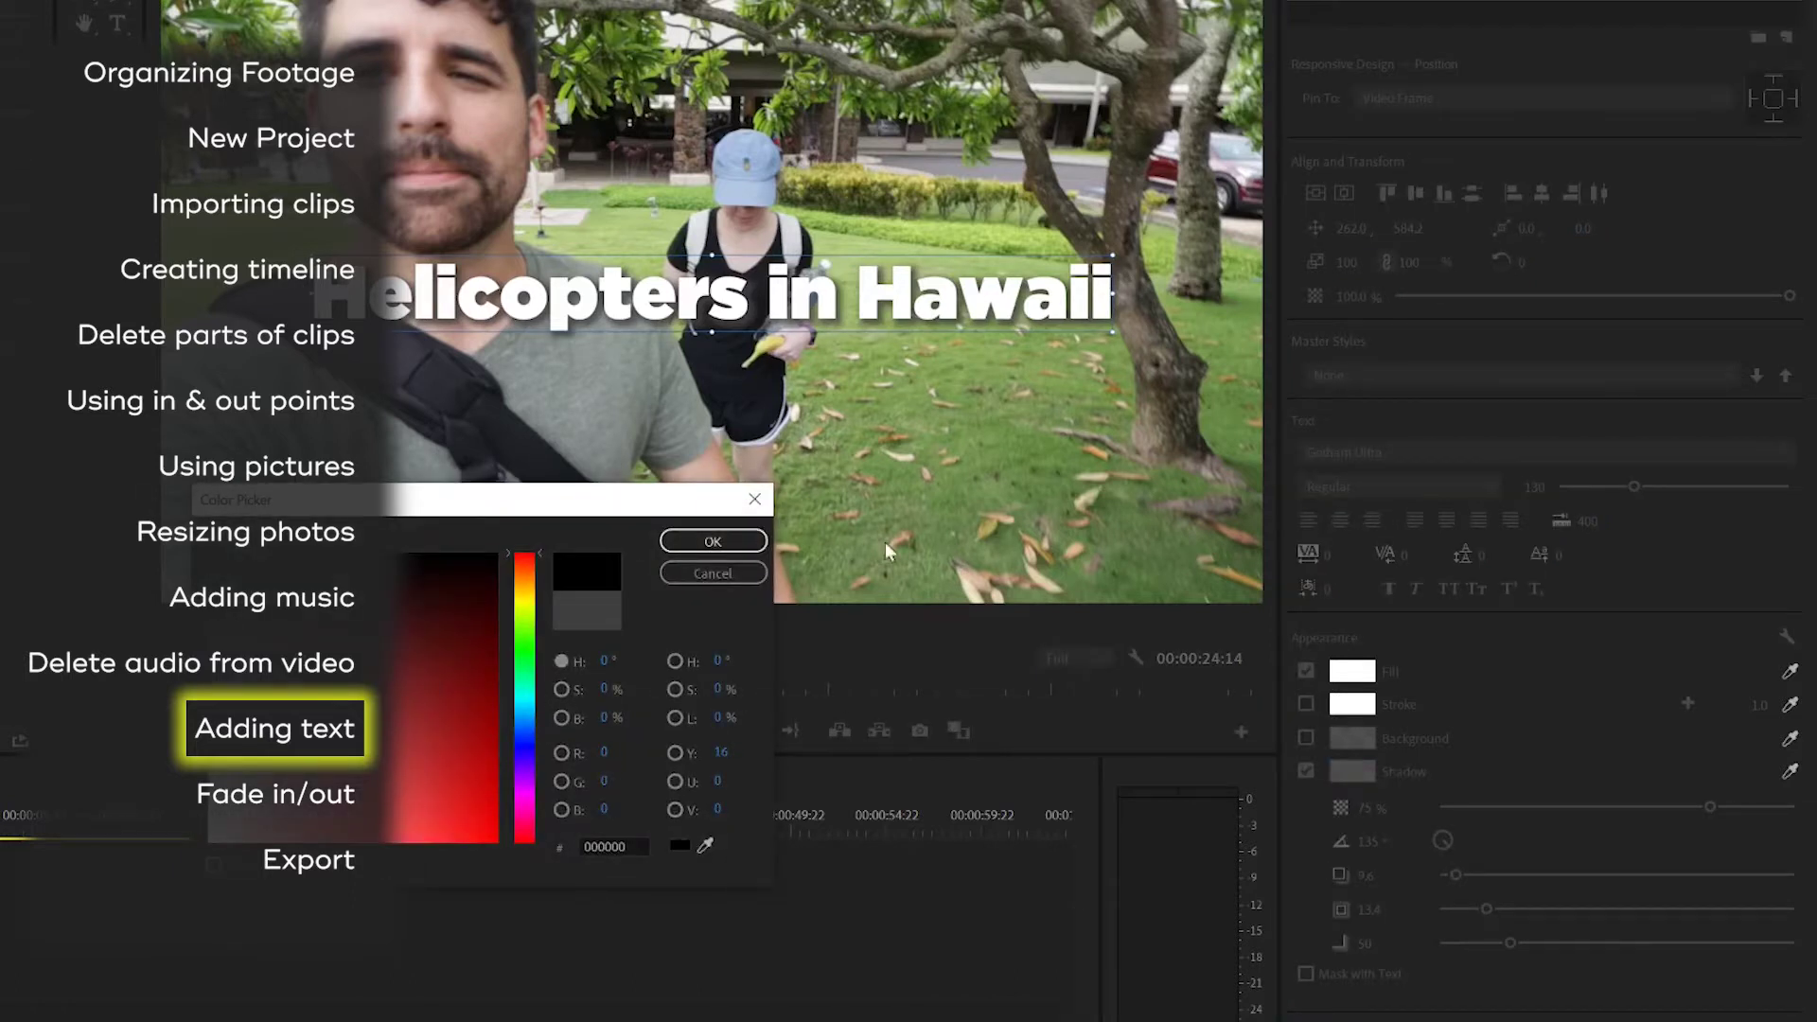
key("Return")
left_click(1731, 807)
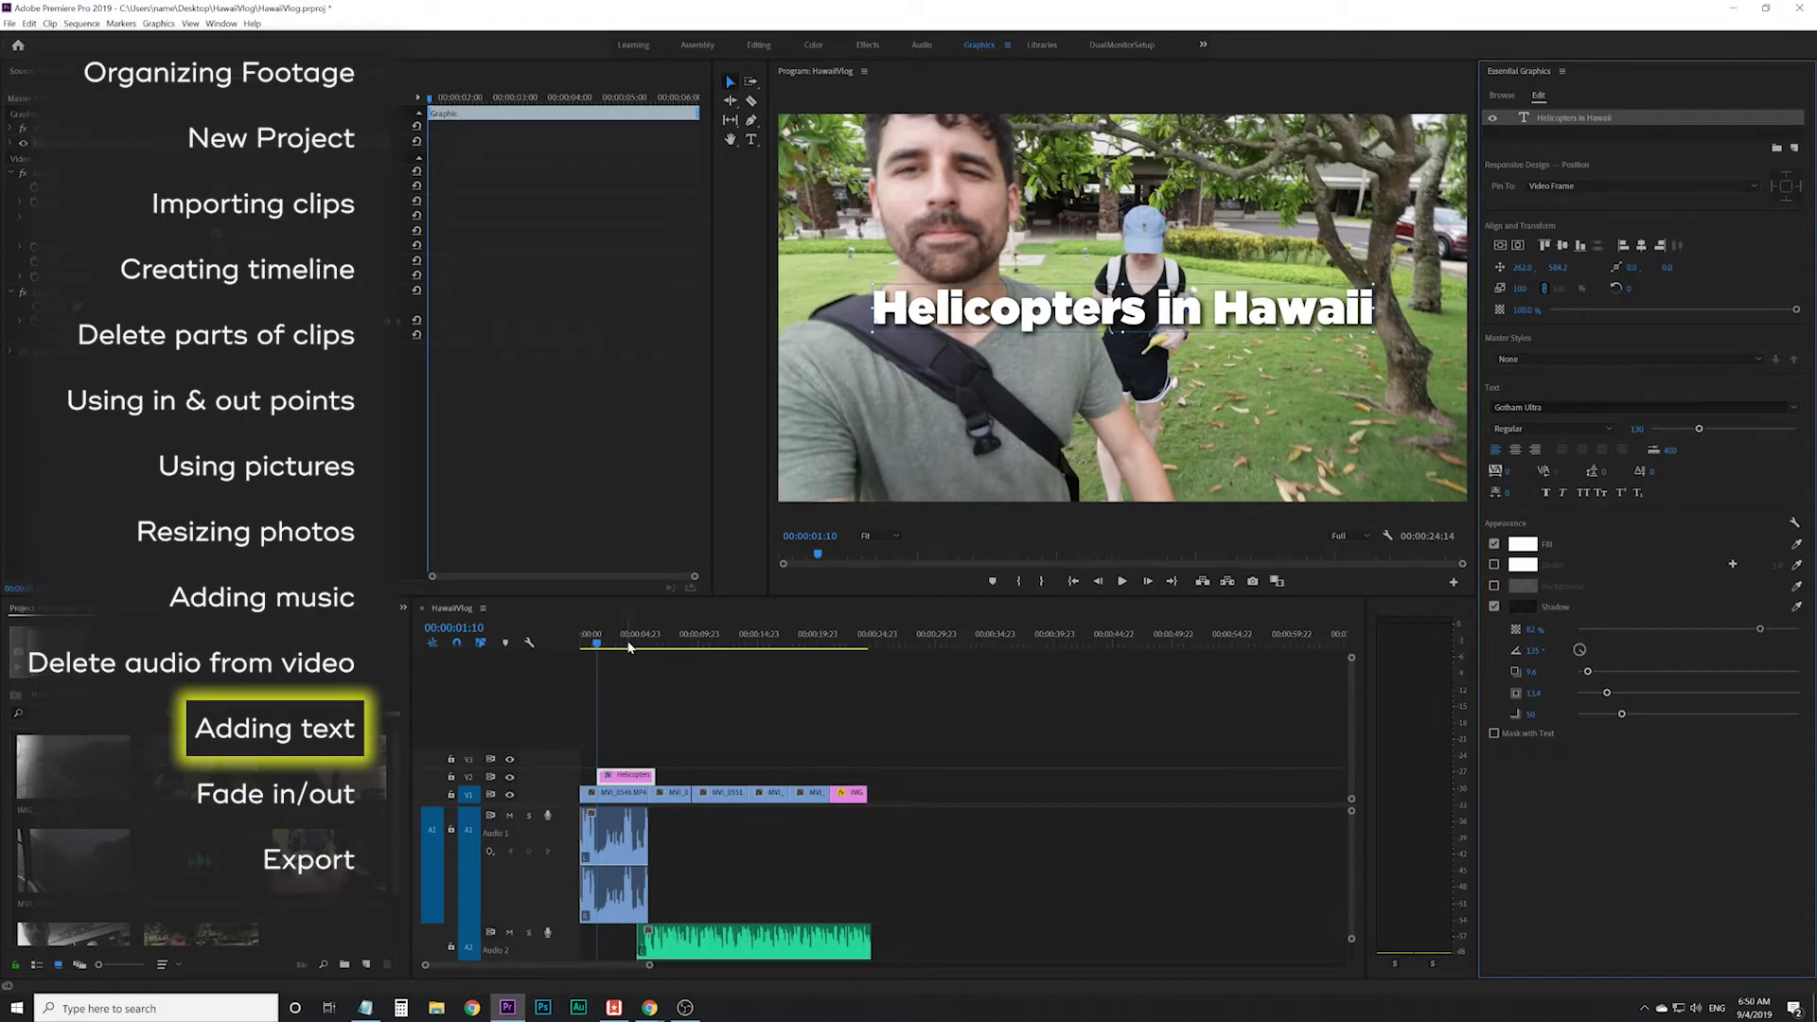
- Trim the end of the title clip to line up with the end of the first video clip, and play back the title section
left_click(629, 644)
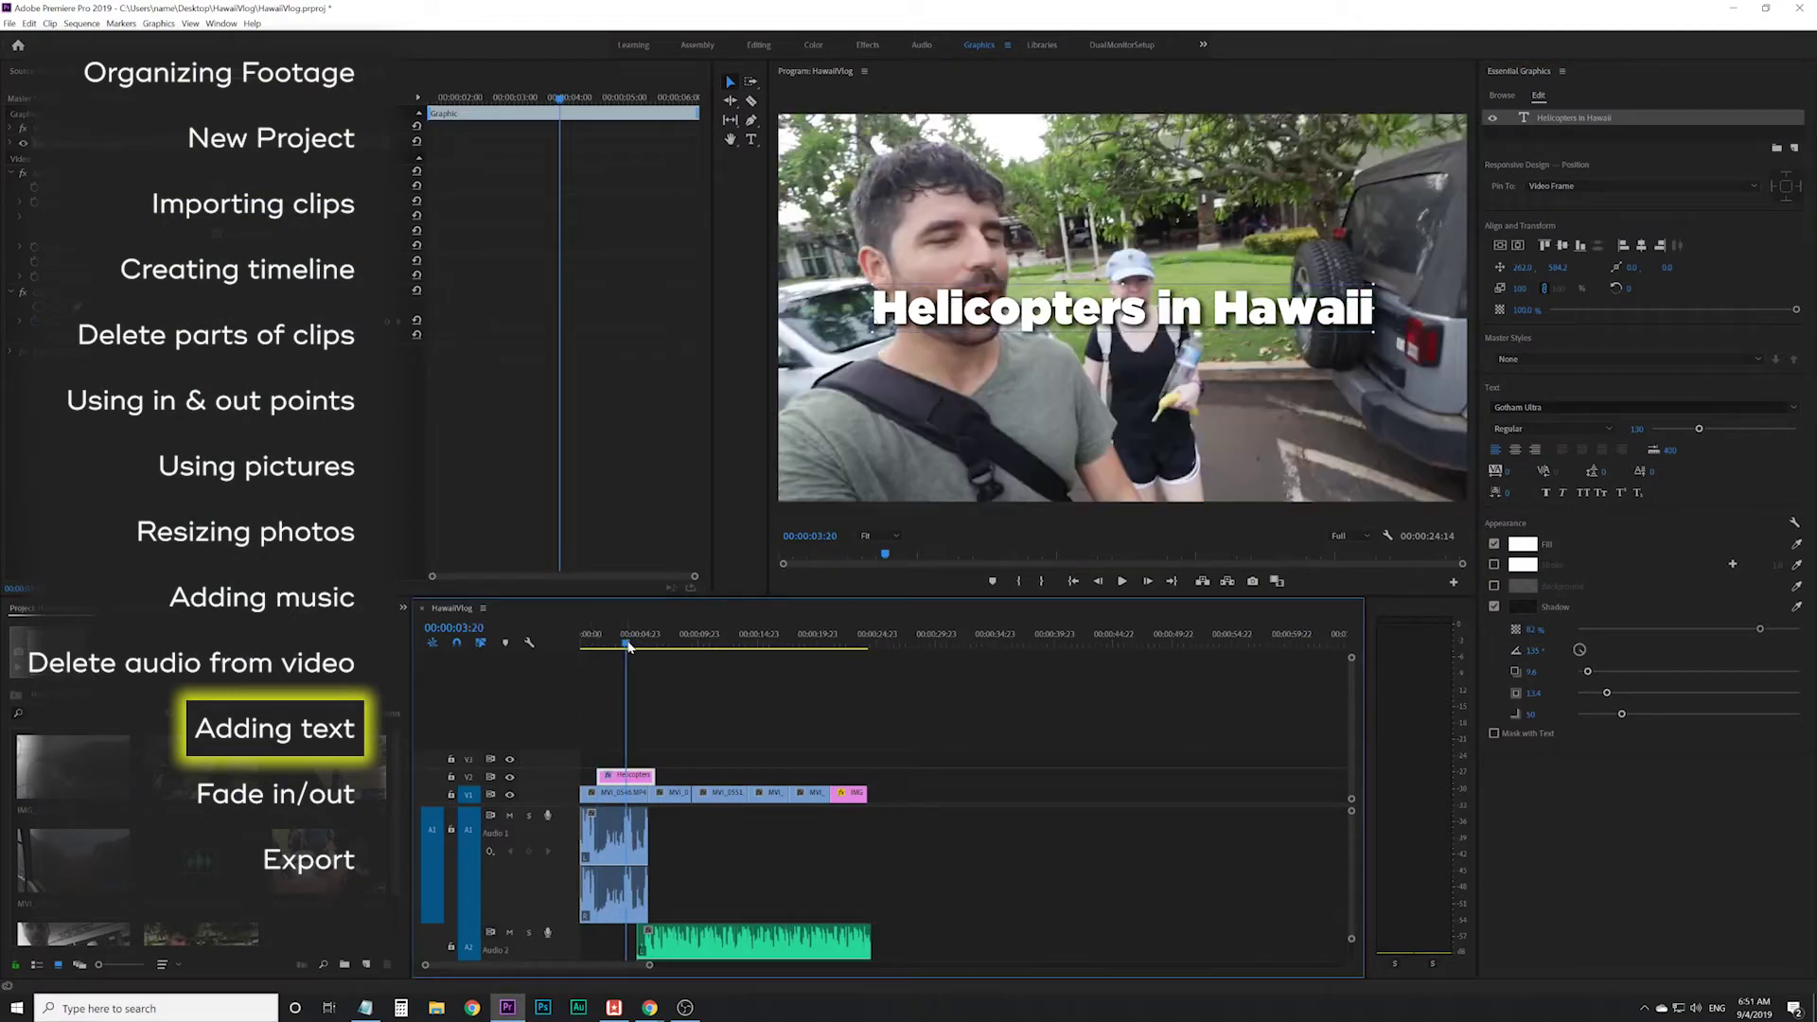
key("equal")
key("equal")
key("equal")
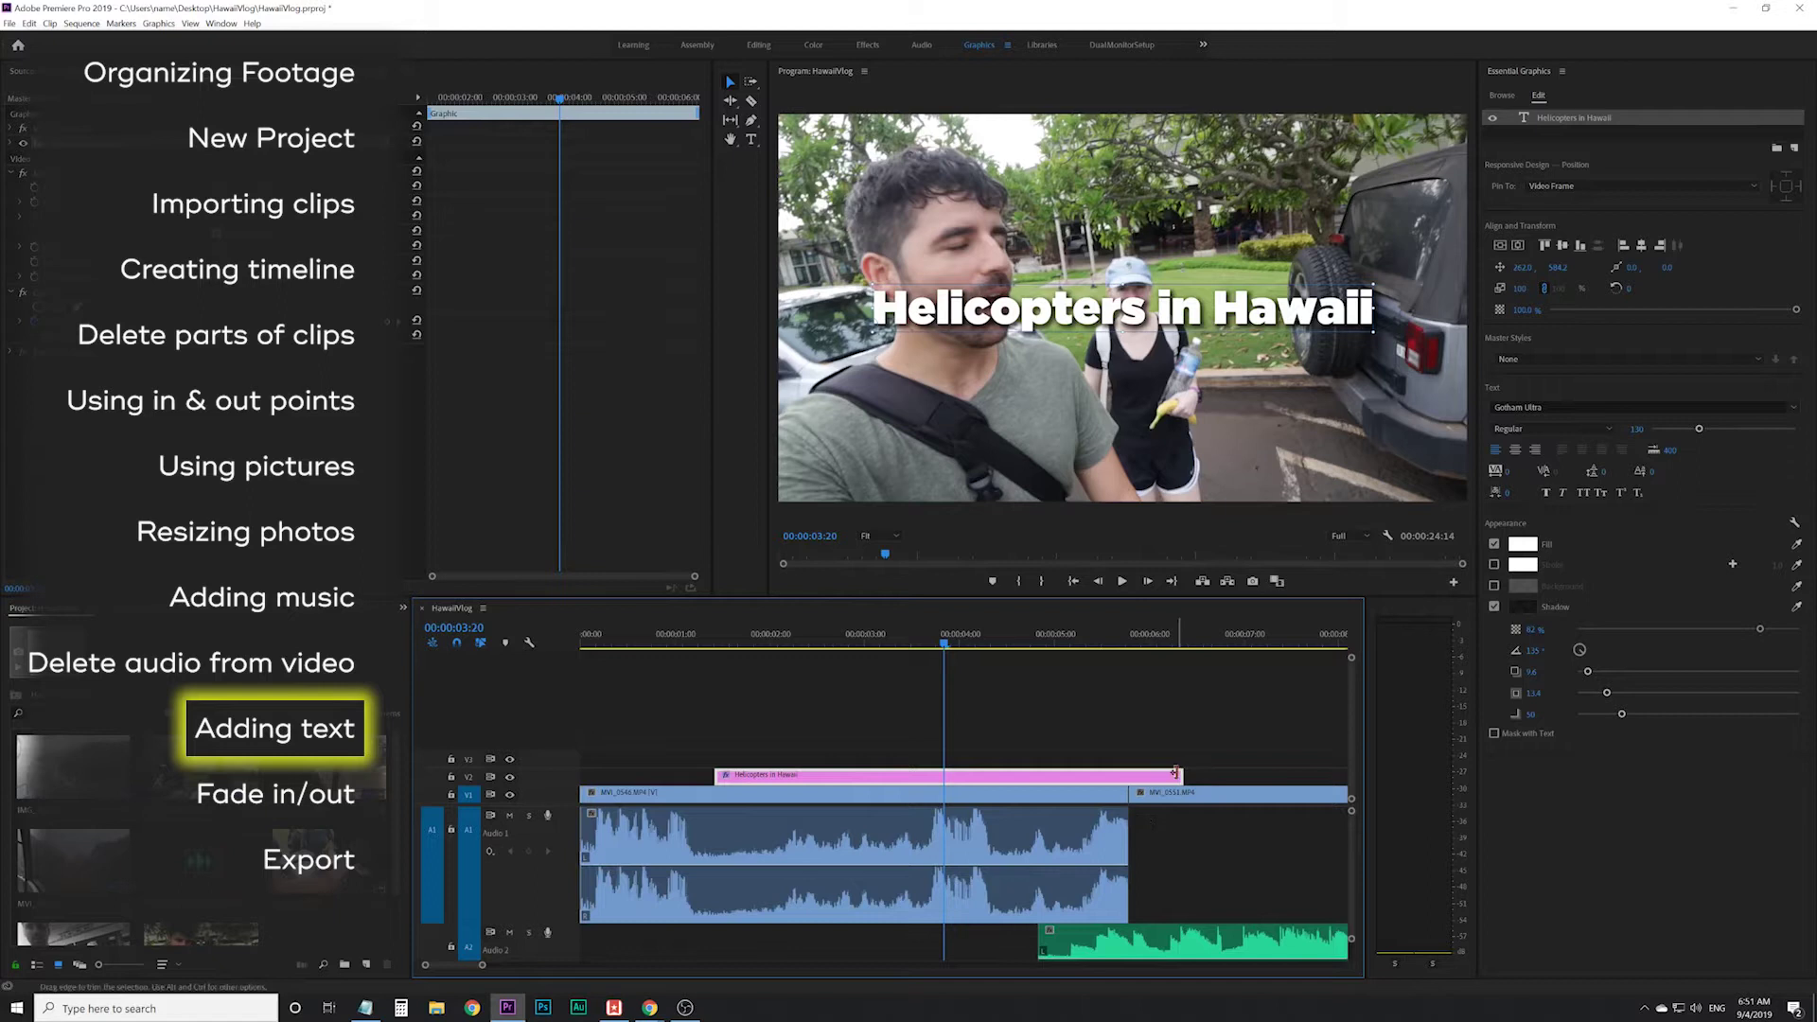
left_click_drag(1175, 774, 1090, 776)
key("ctrl+z")
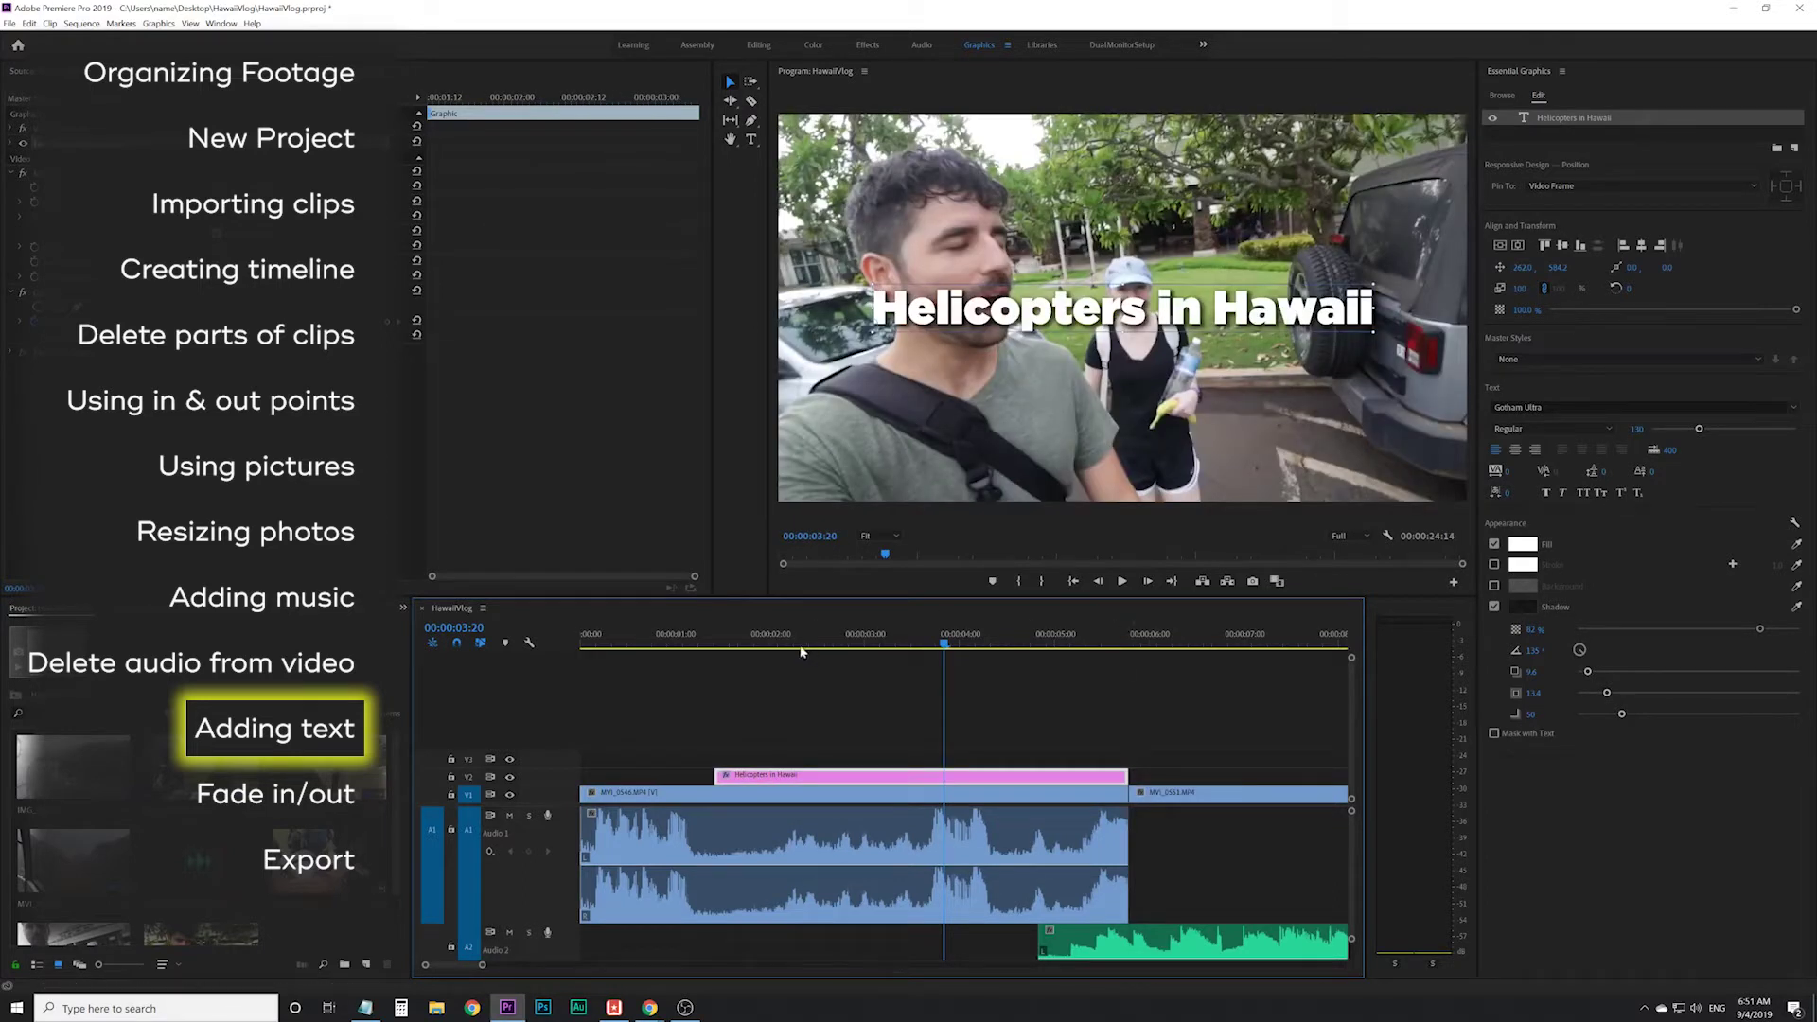
left_click_drag(702, 639, 698, 644)
key("space")
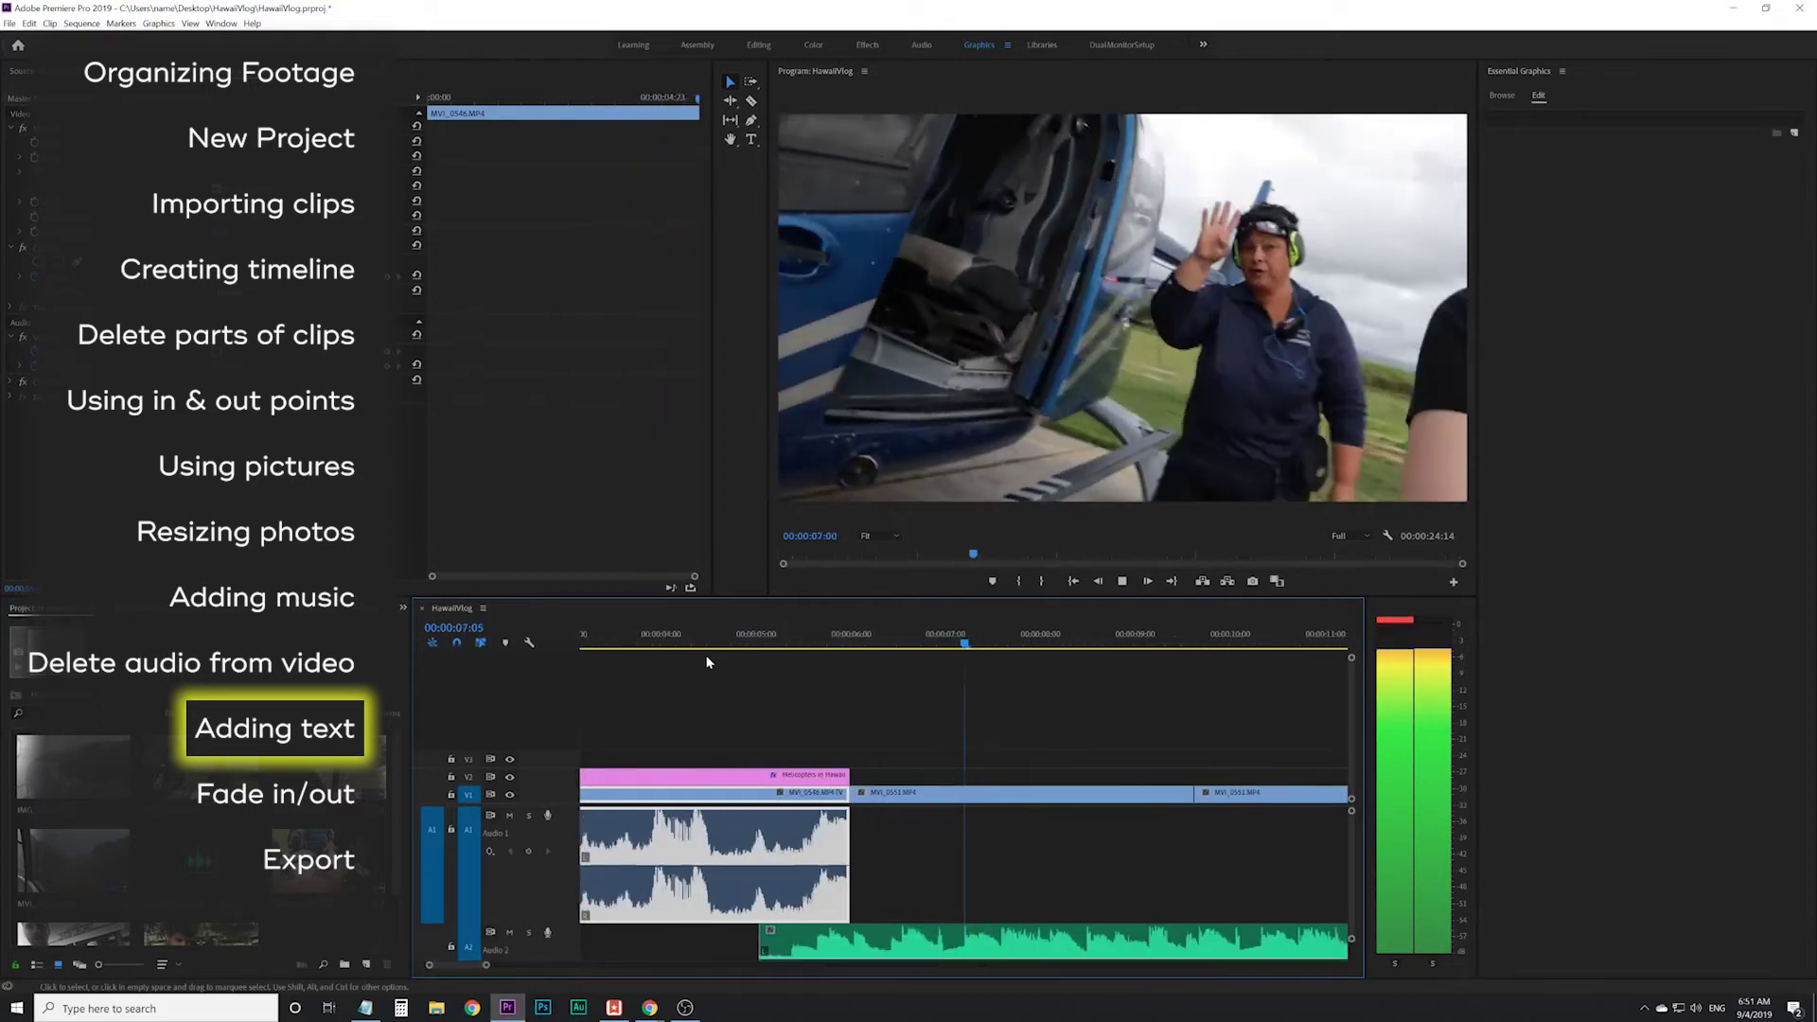
key("space")
- Play back the cut between the last video clip and the photo at the end of the sequence
scroll(828, 697, "down", 5)
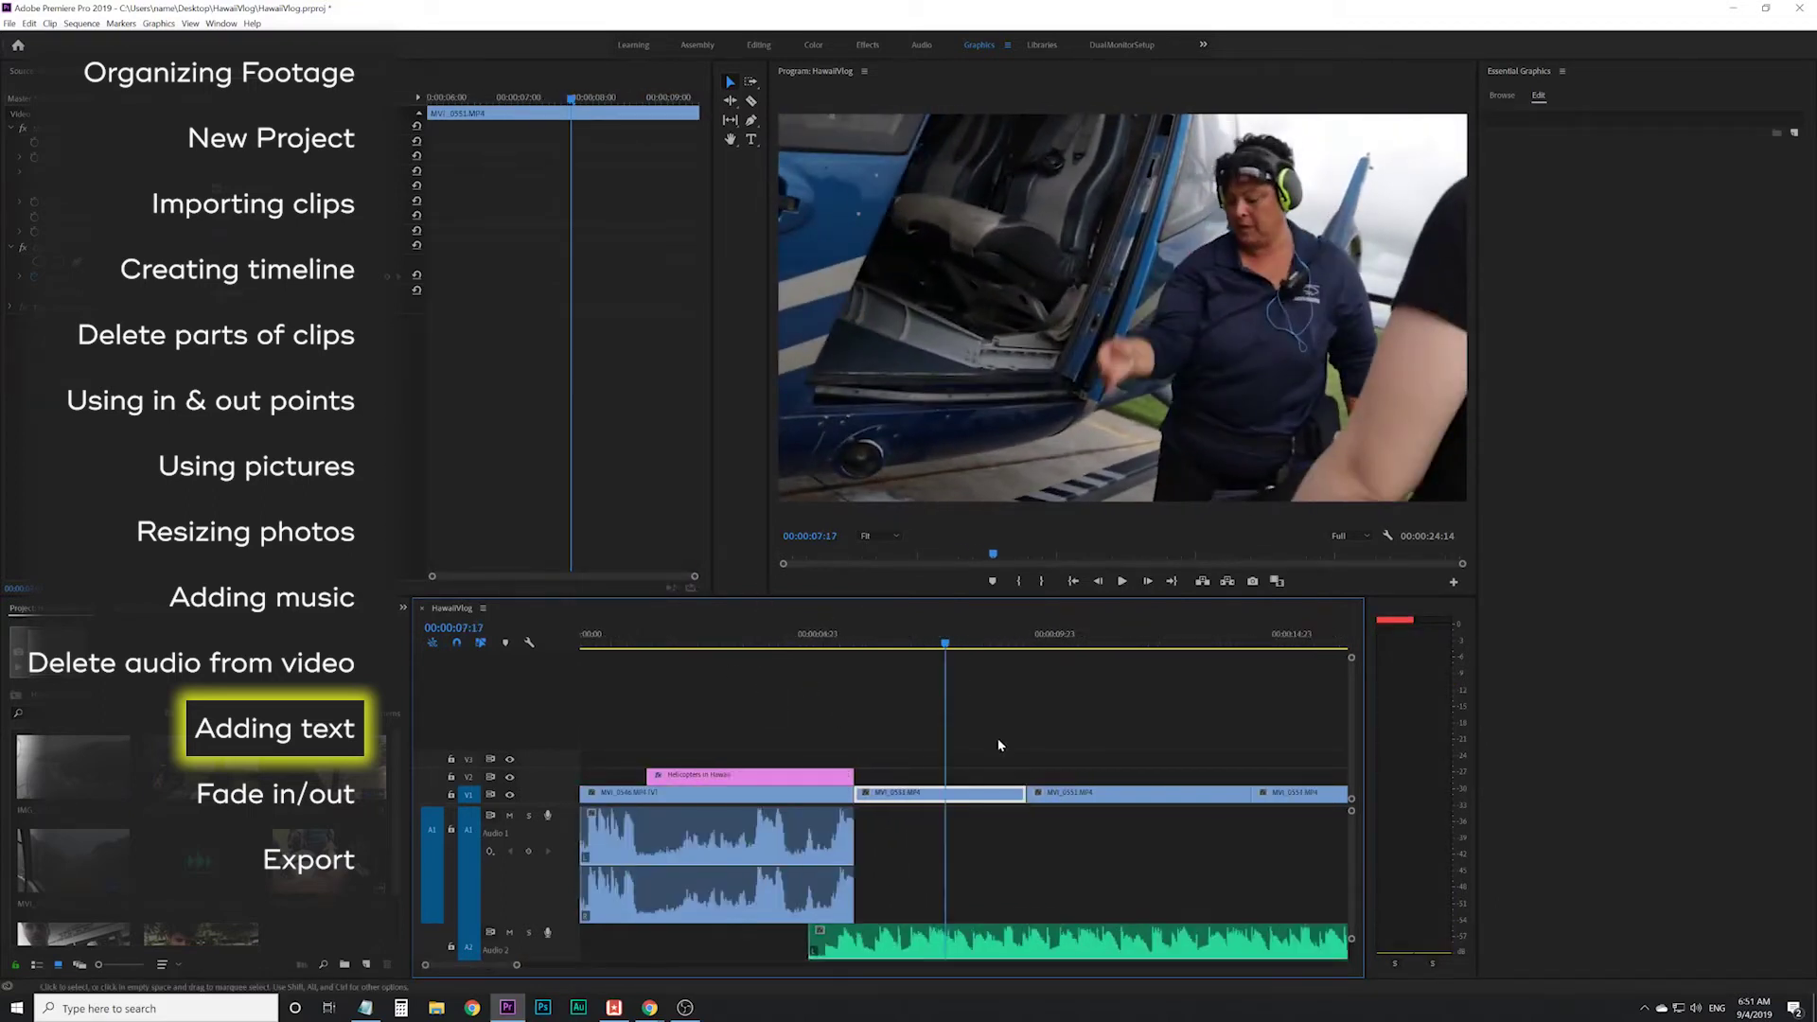
scroll(903, 740, "up", 2)
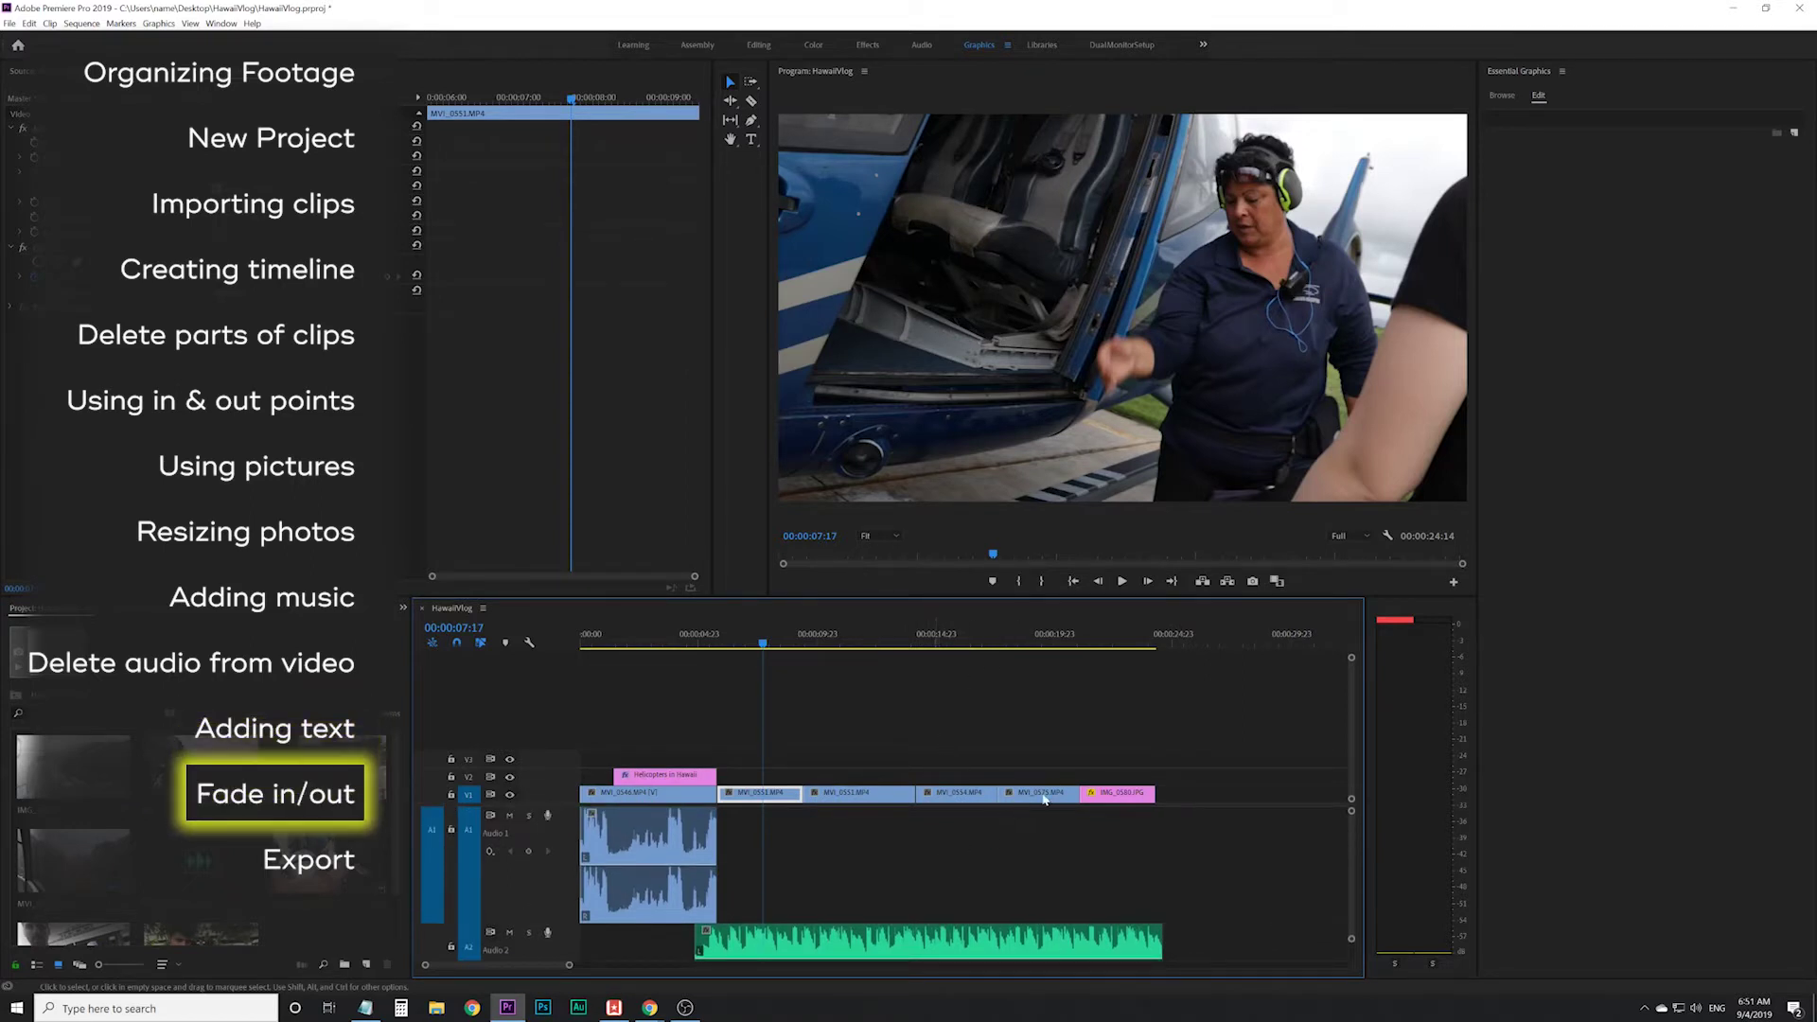
left_click(1060, 643)
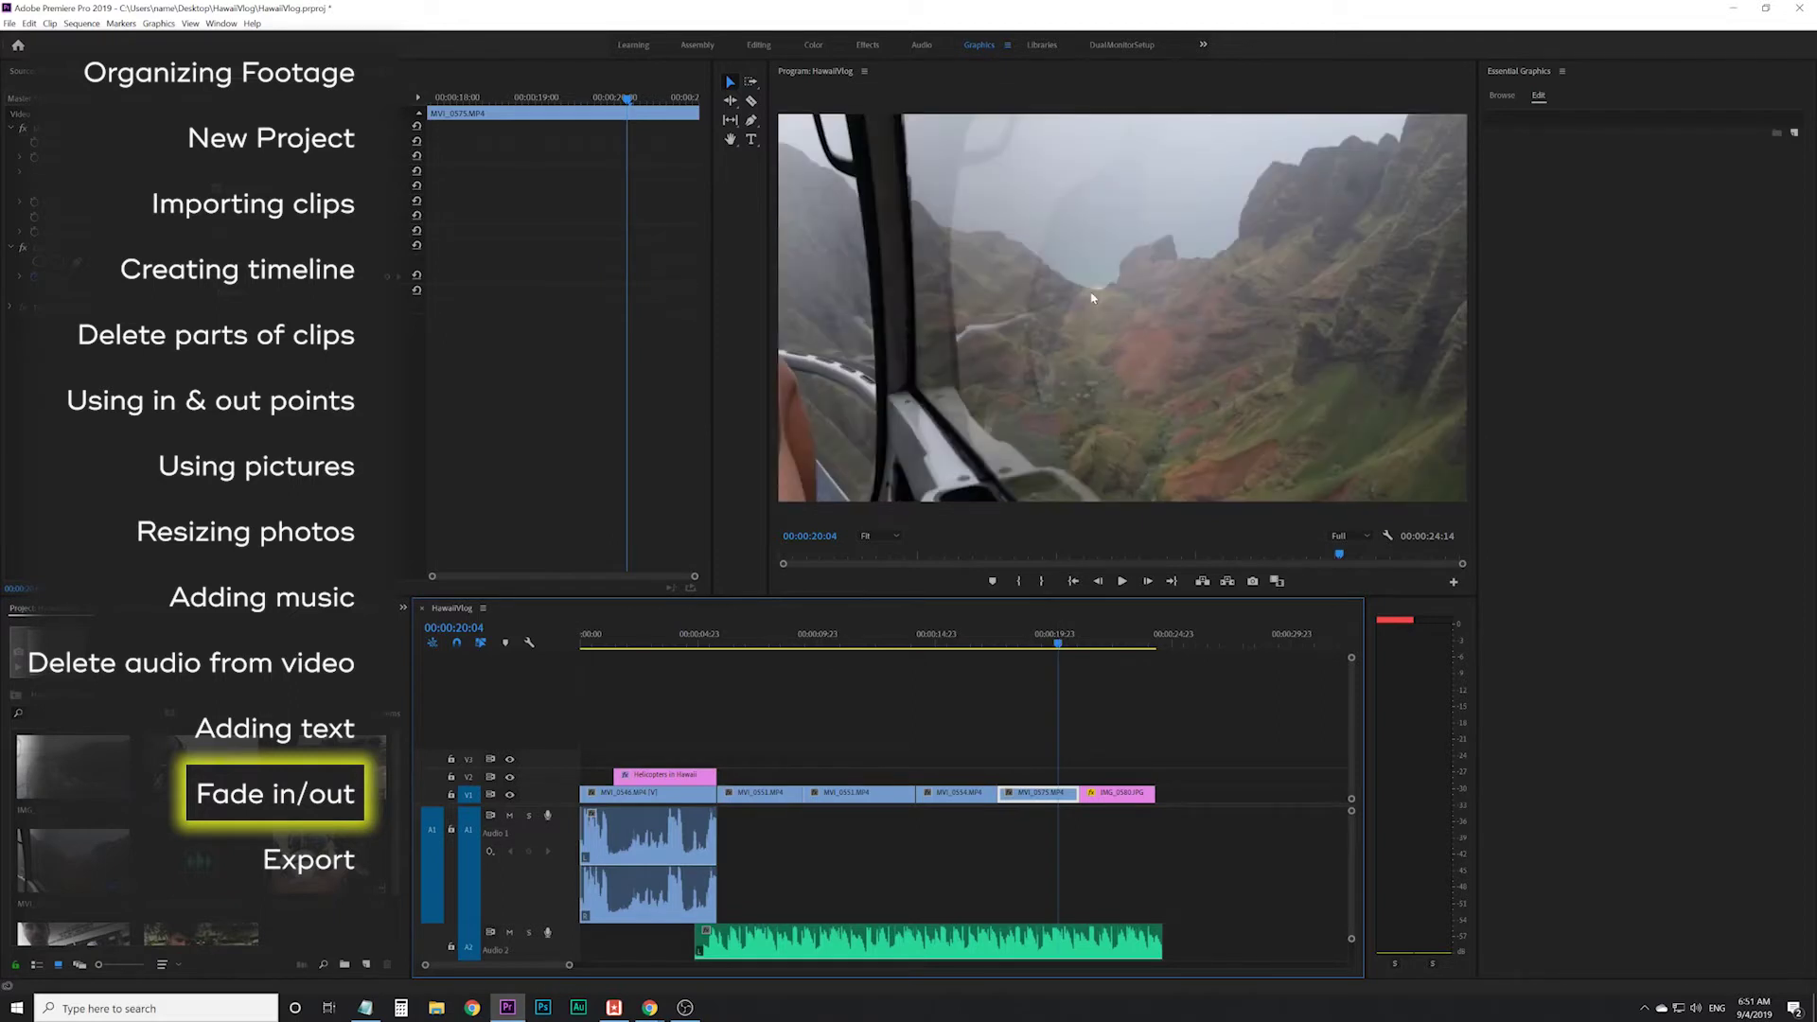
key("space")
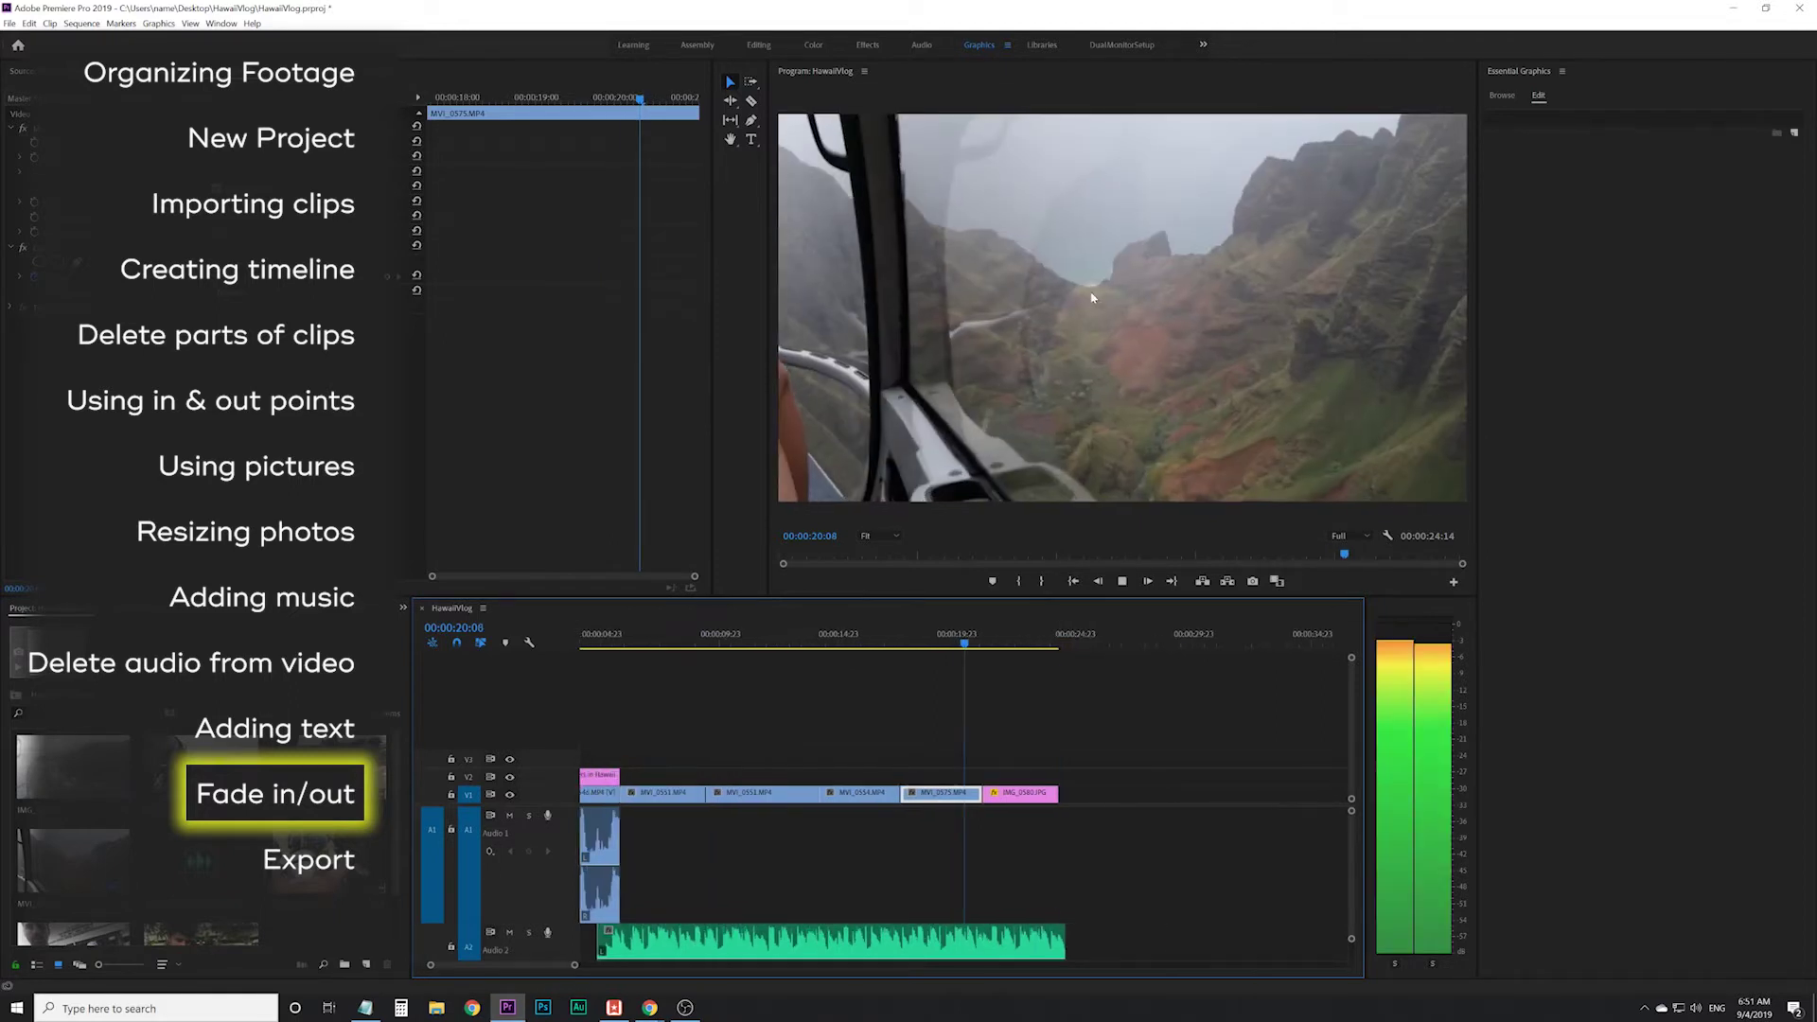
key("space")
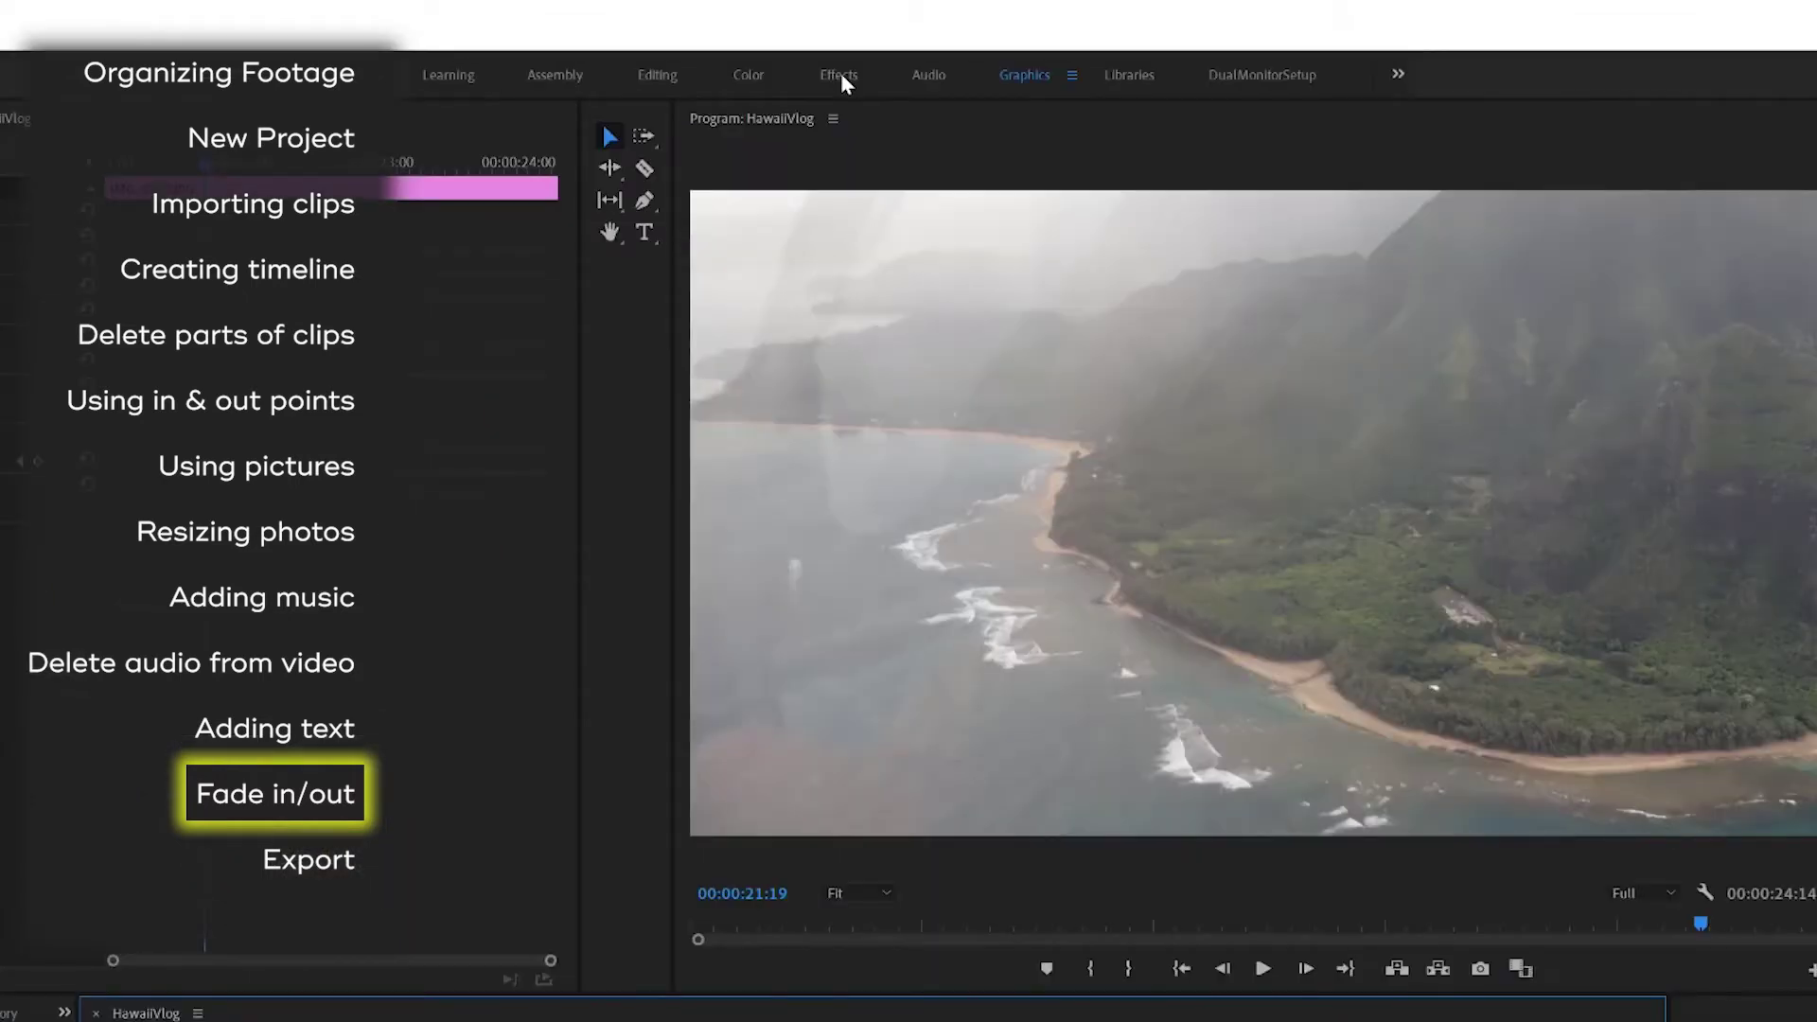
- Switch to the Effects workspace and search the effects for "dissolve"
left_click(838, 75)
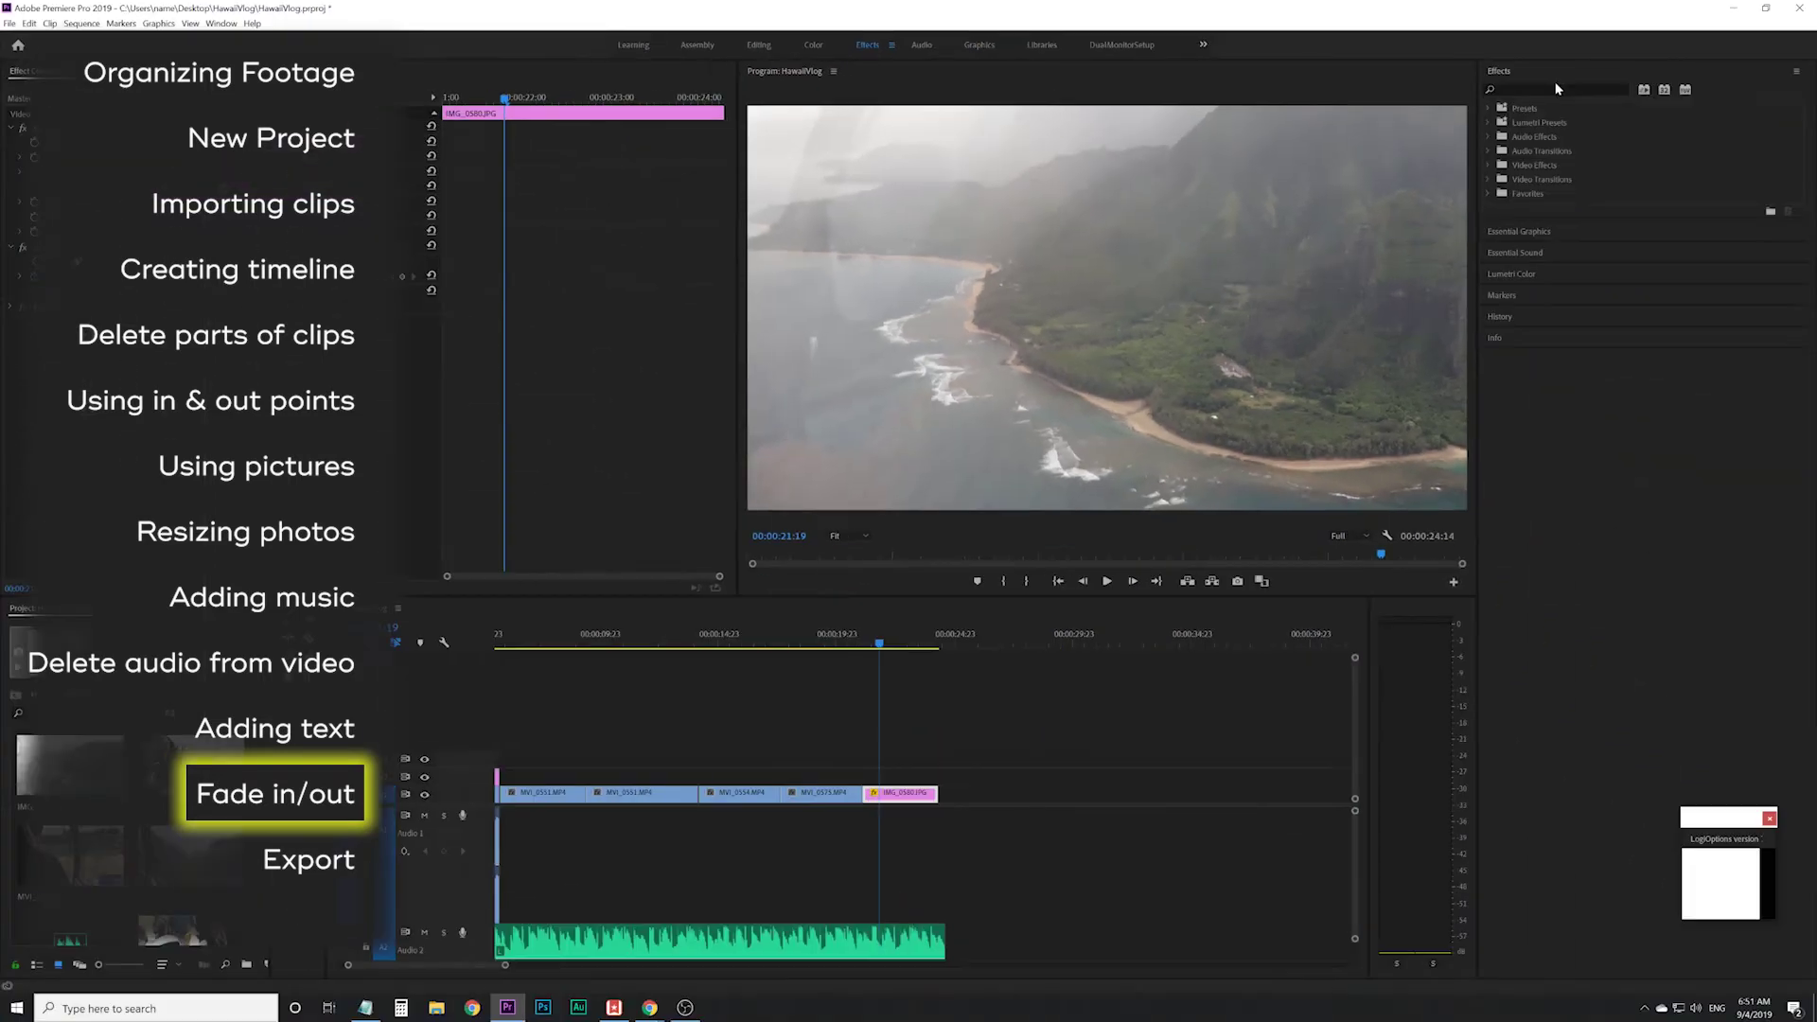
left_click(1526, 90)
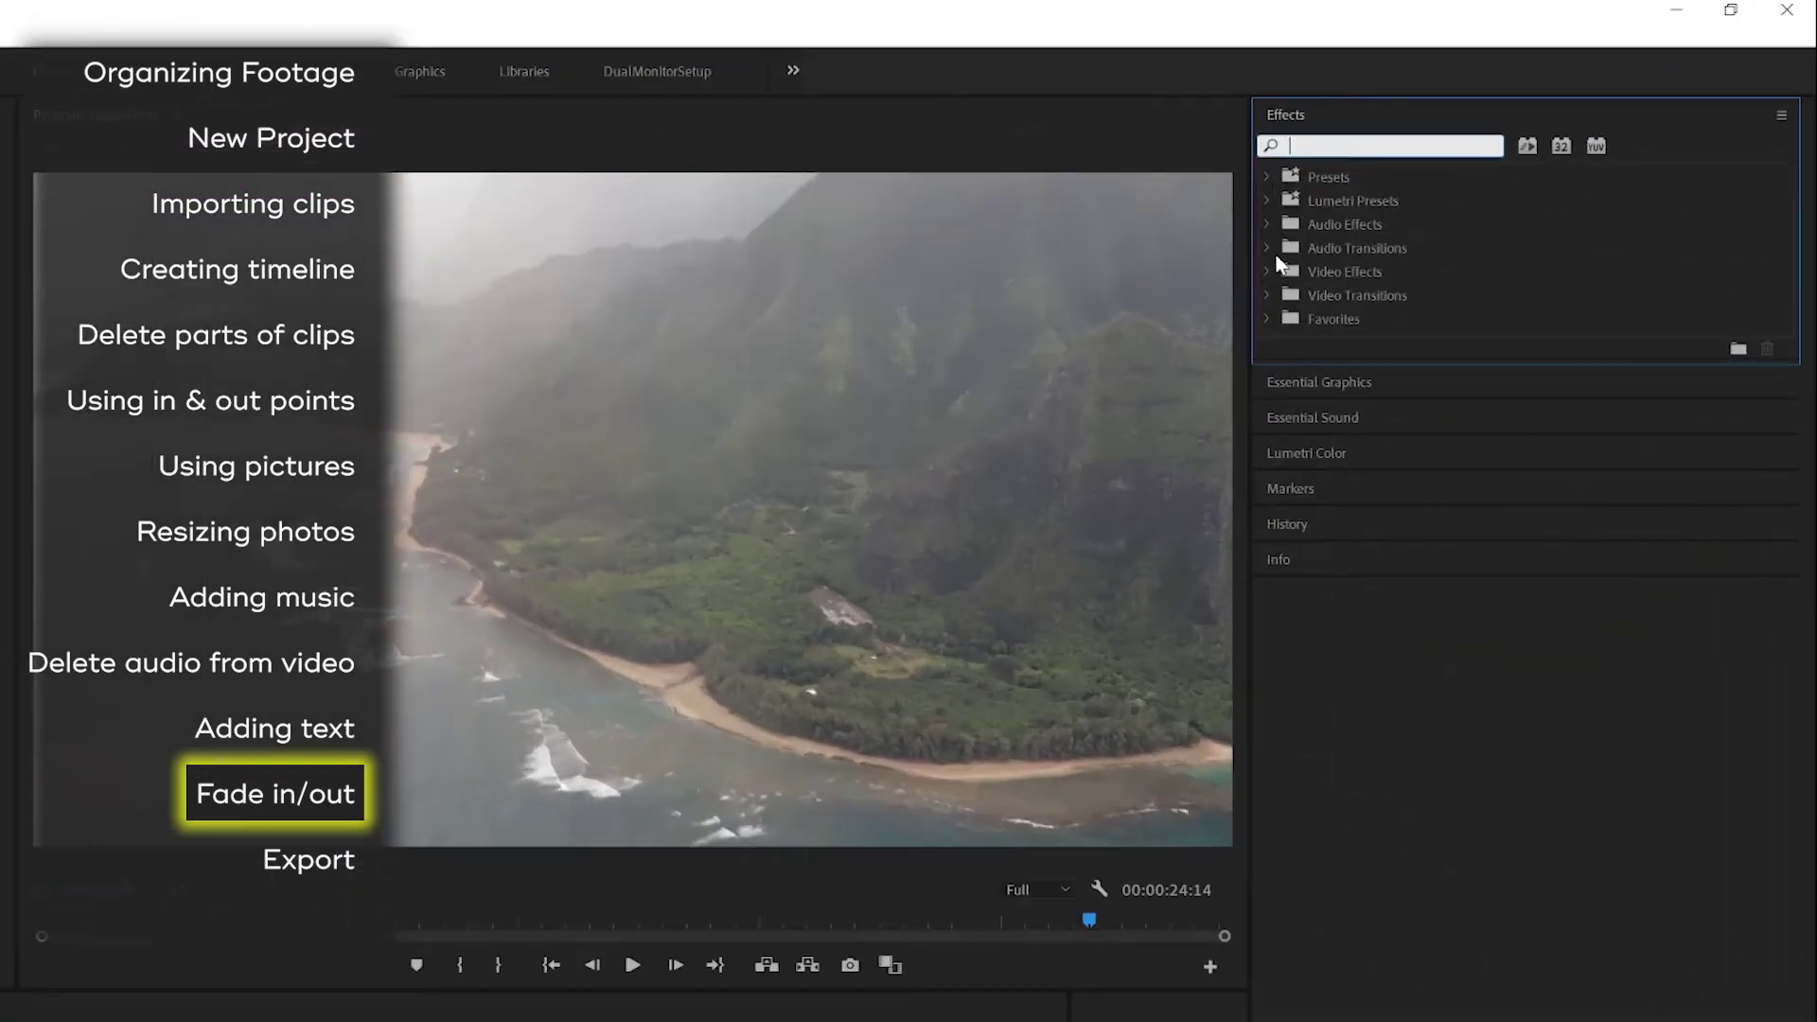
left_click(1488, 151)
left_click(1283, 272)
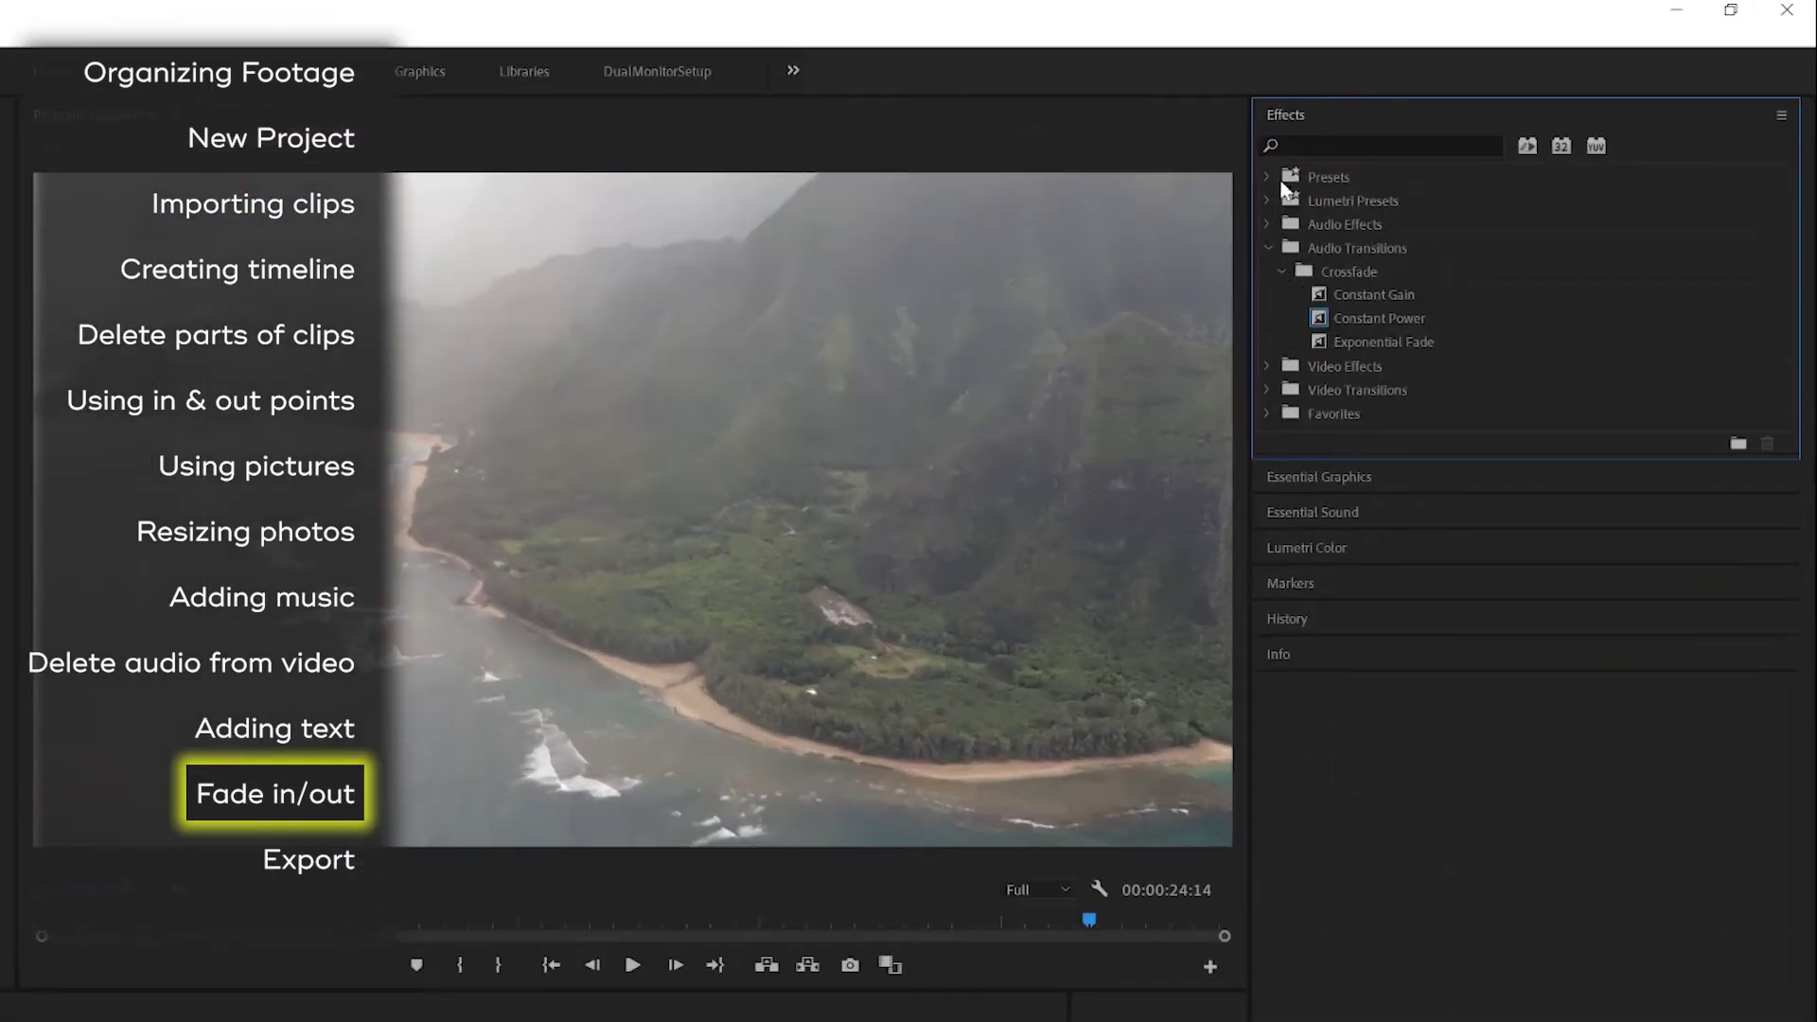
left_click(1316, 144)
type("d")
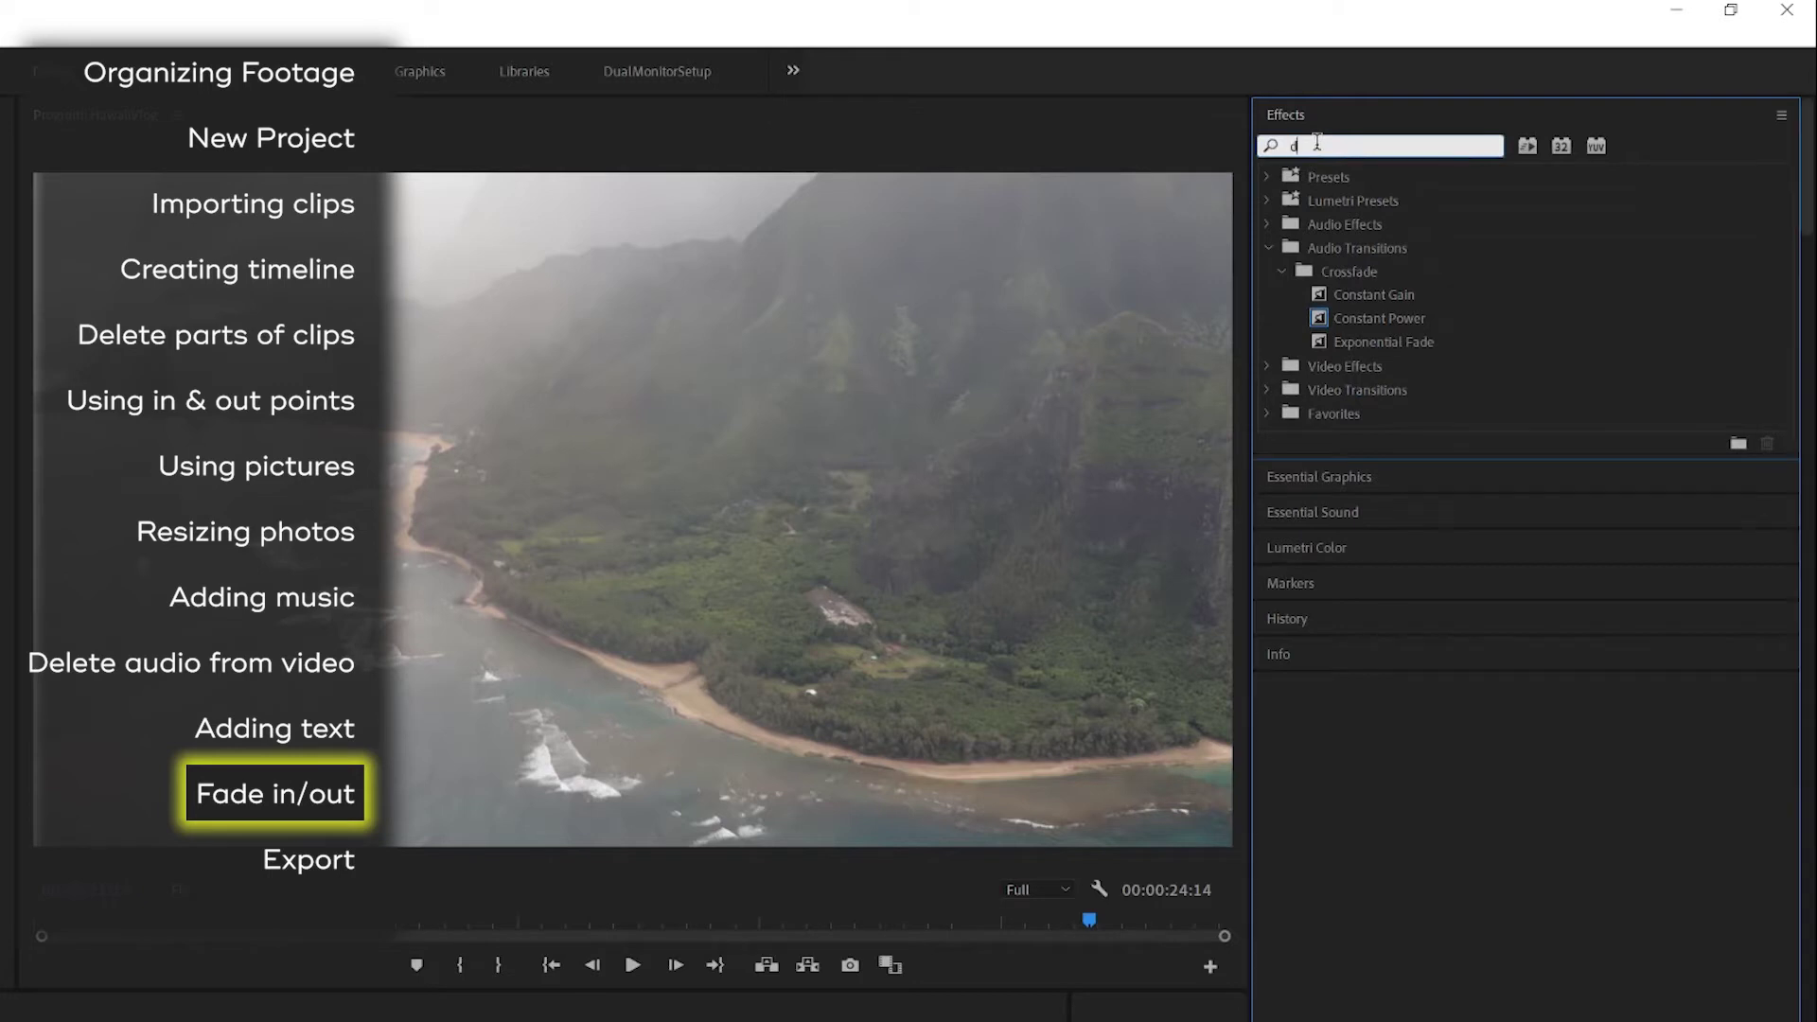
type("issolve")
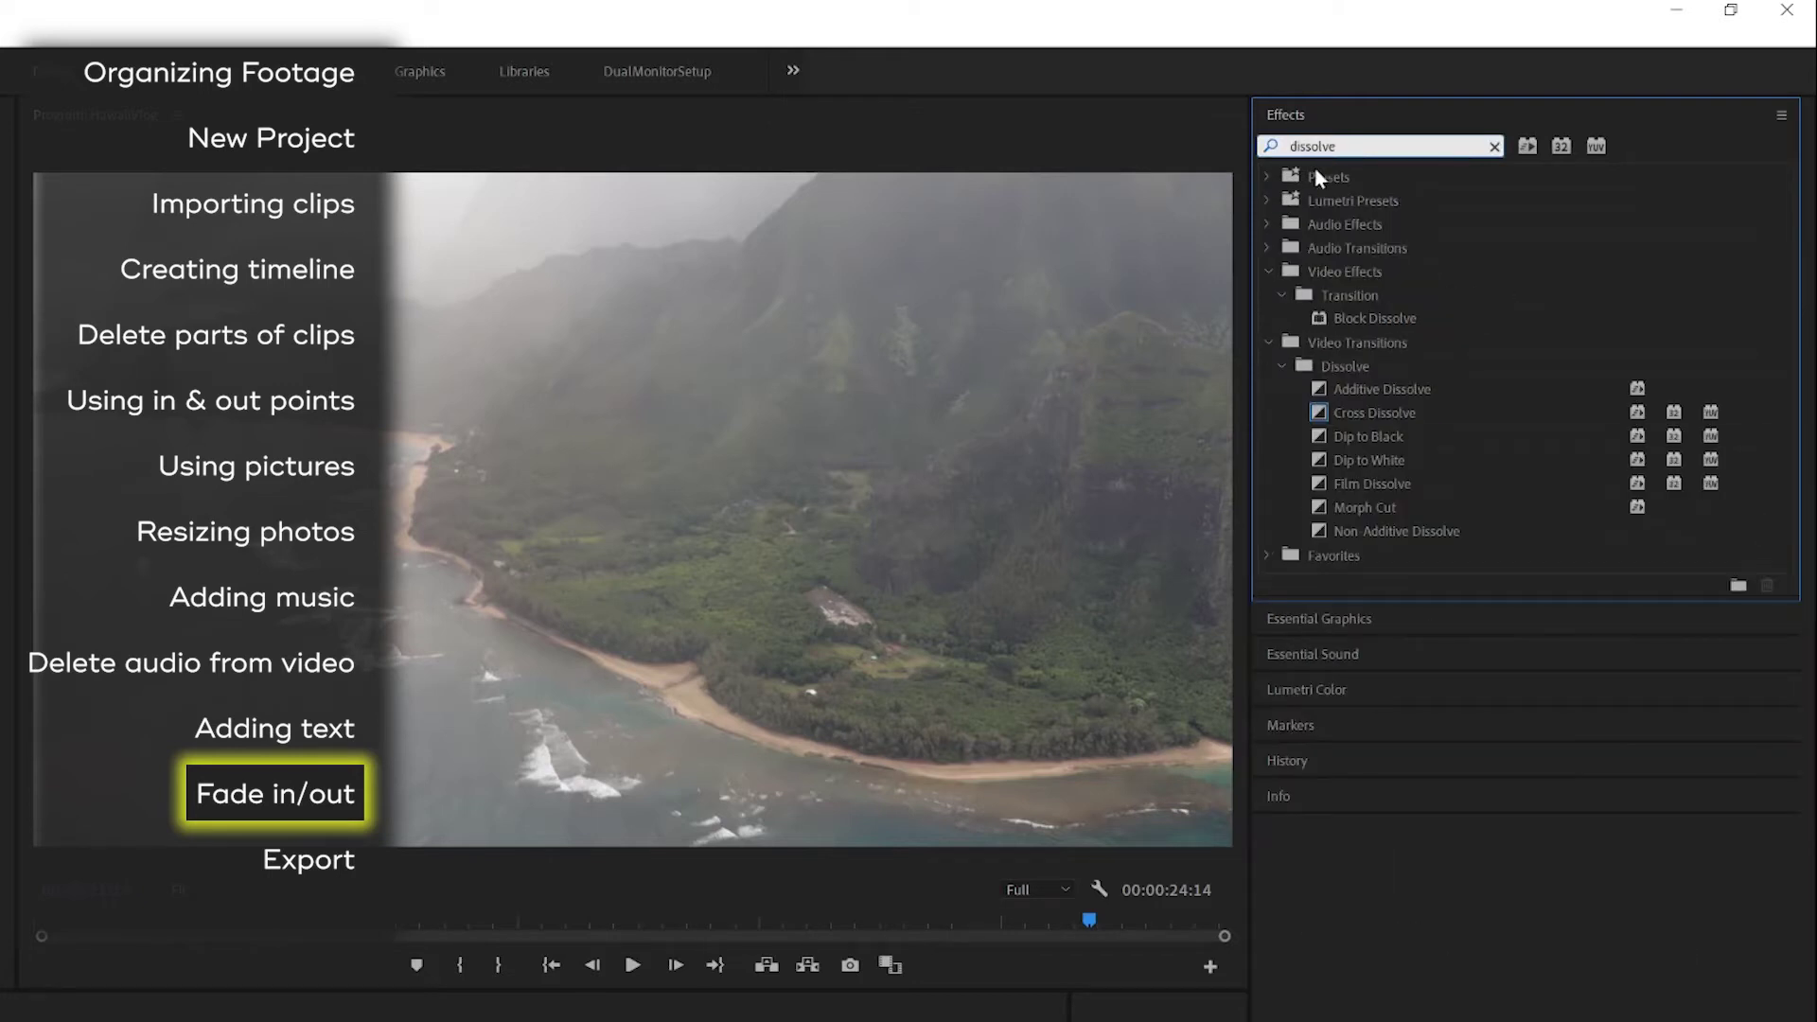
- Apply Cross Dissolve at the cut between the last video clip and the photo, and play back the transition
left_click(1364, 407)
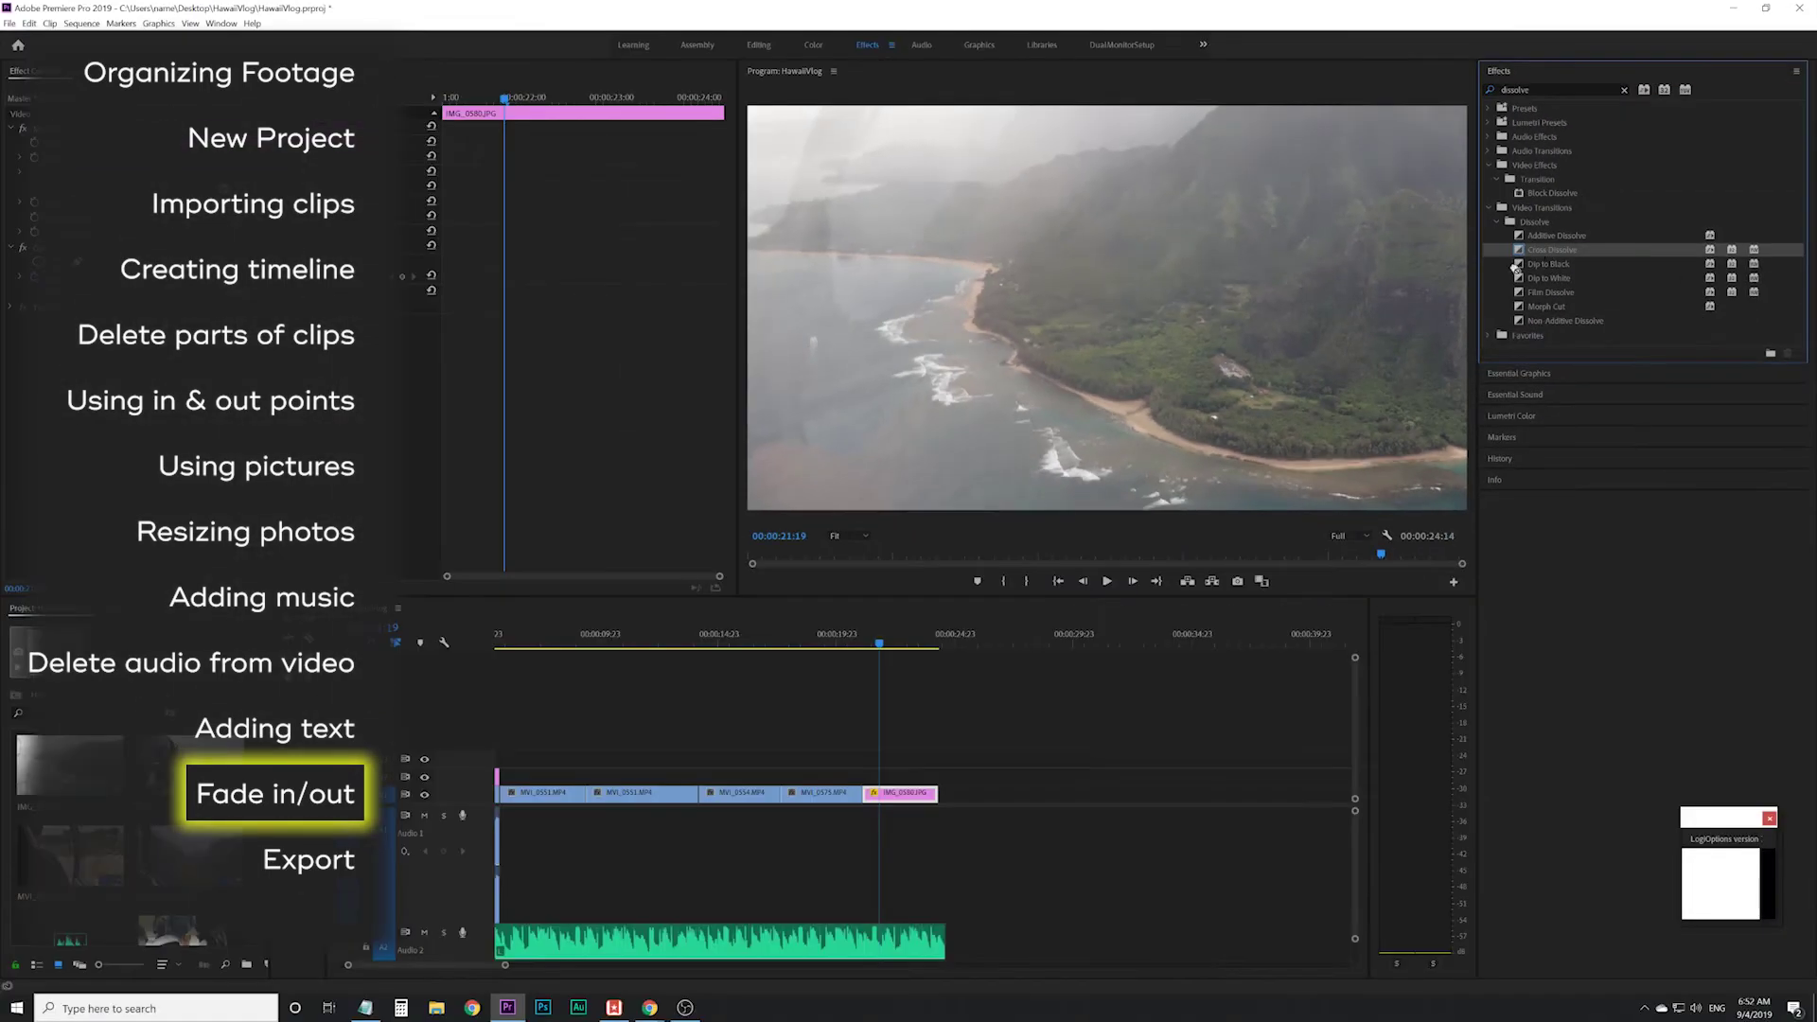
left_click_drag(1514, 264, 872, 806)
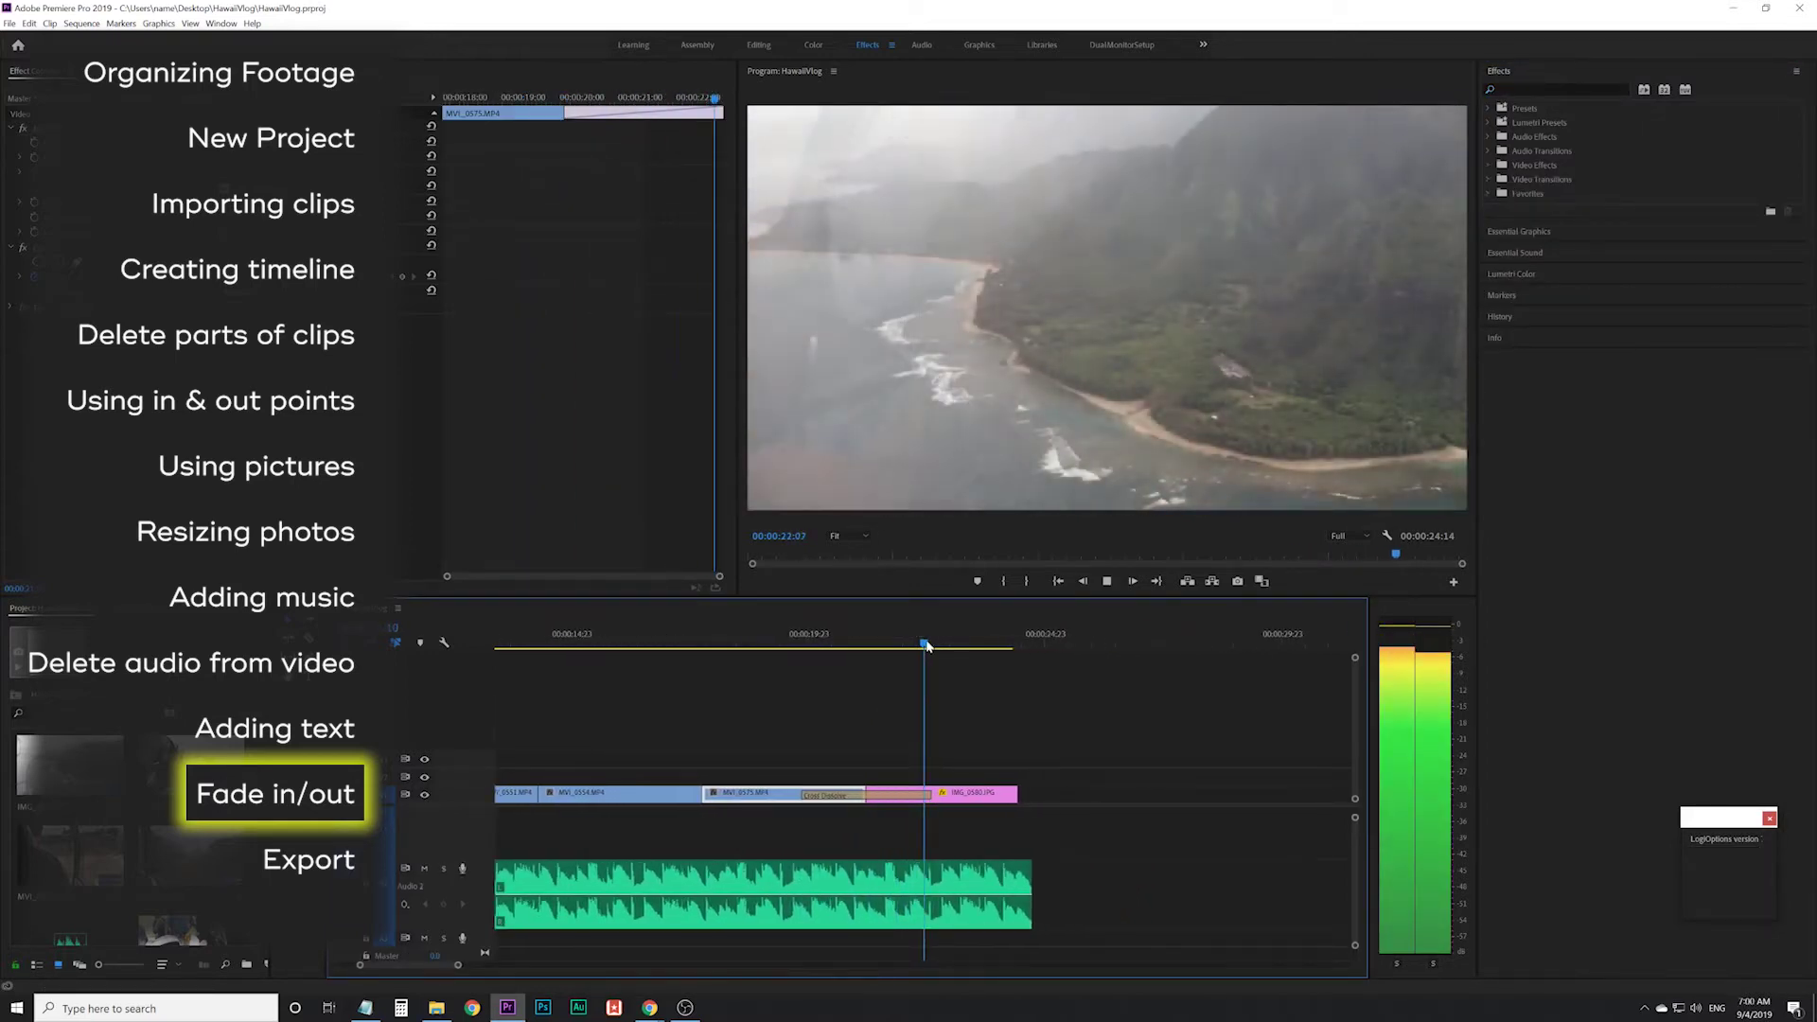
key("space")
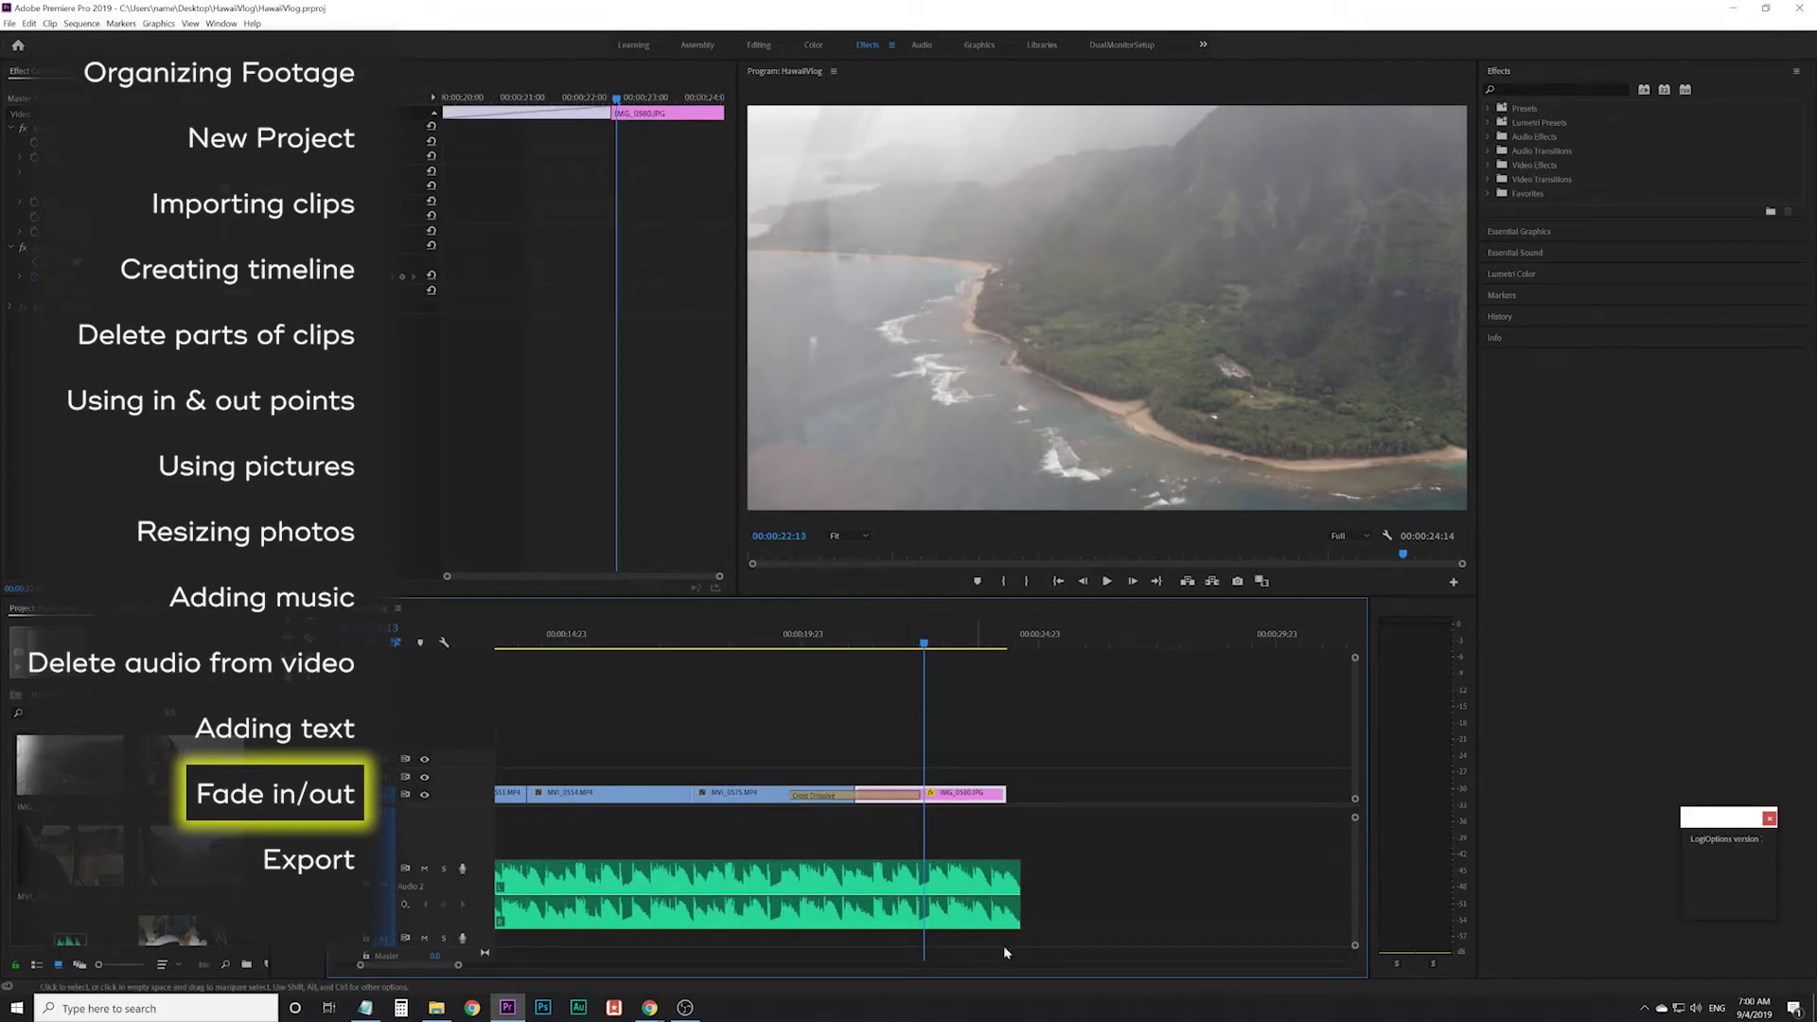
- Find the Constant Power crossfade, apply it to the end of the music clip, and play back the ending
left_click(1560, 89)
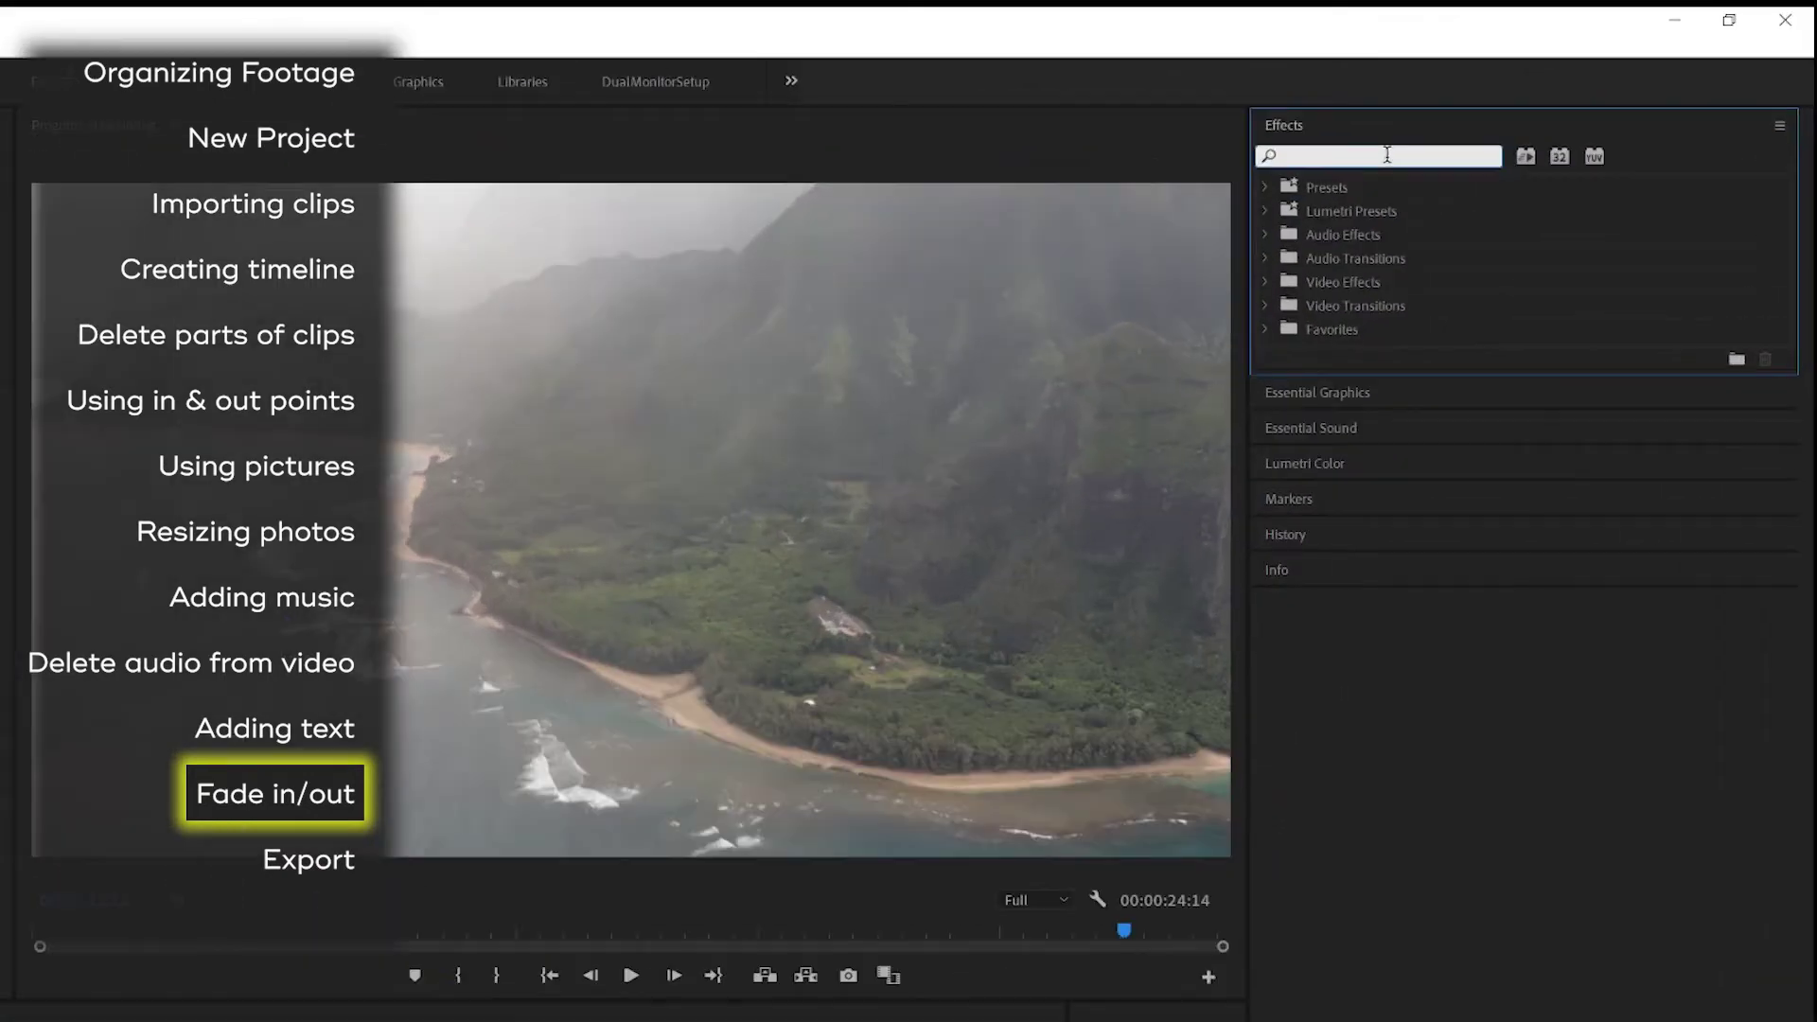
type("crossfa")
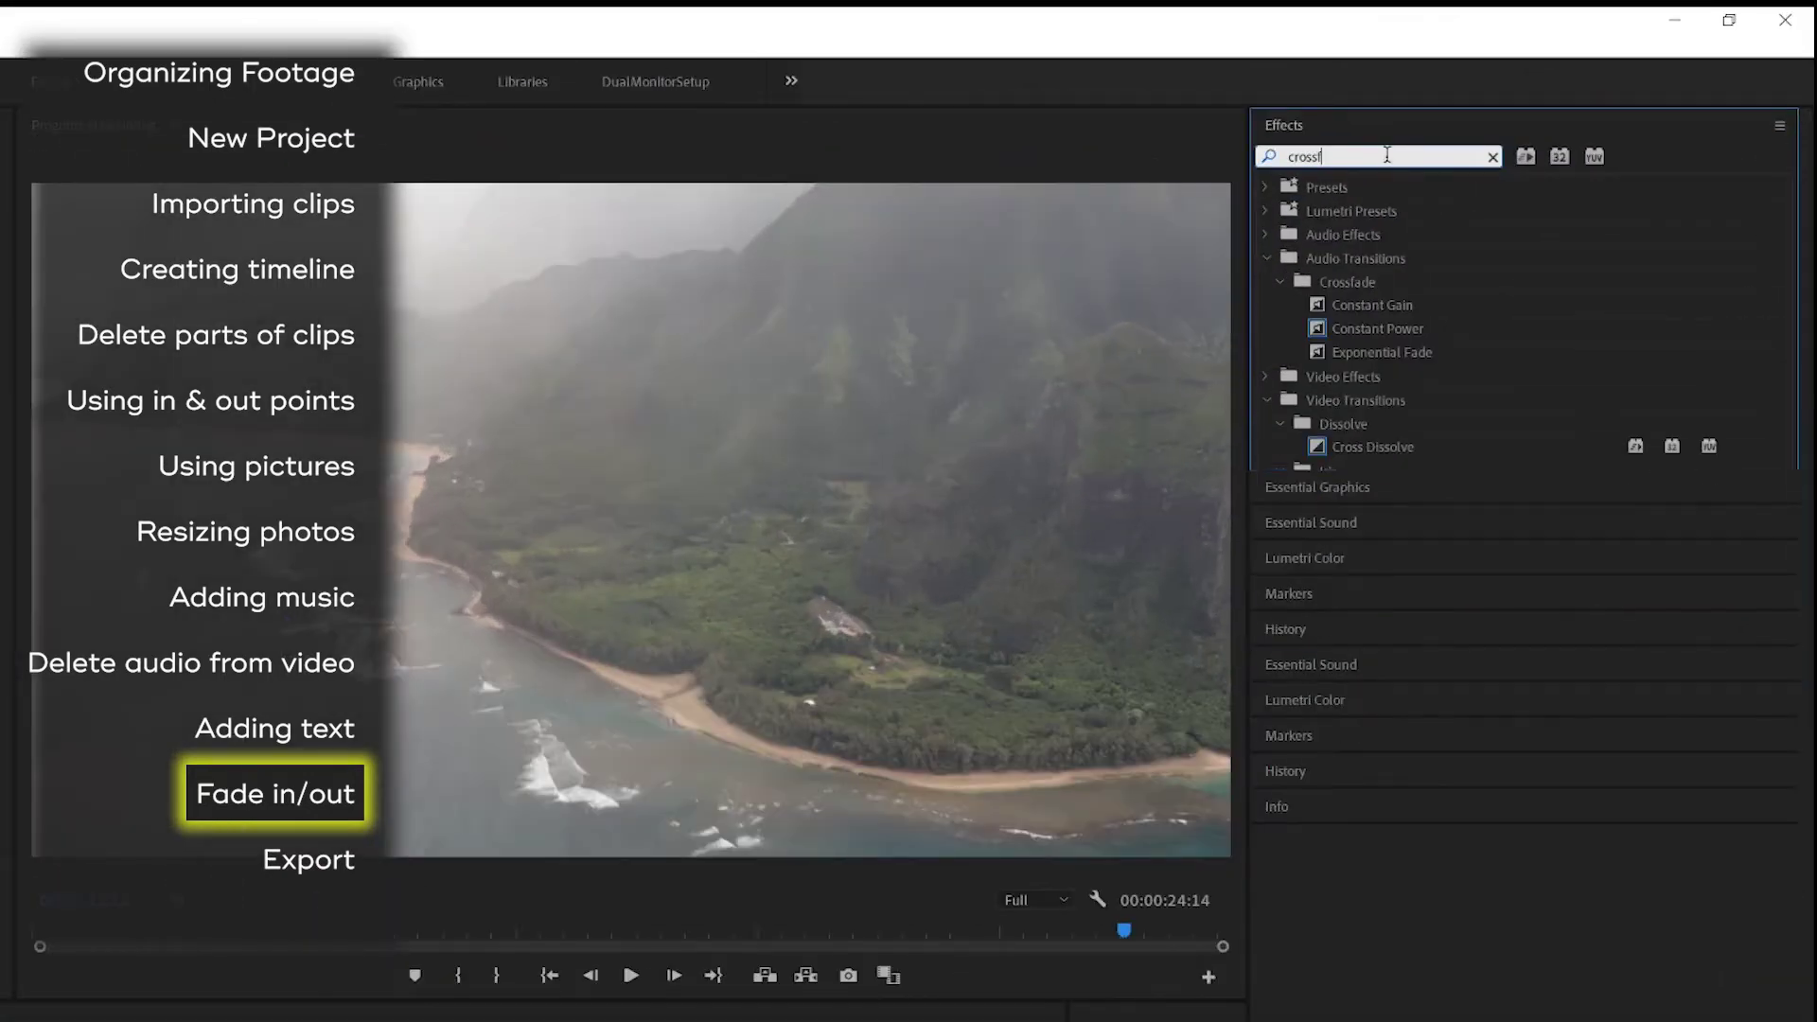
left_click(1359, 326)
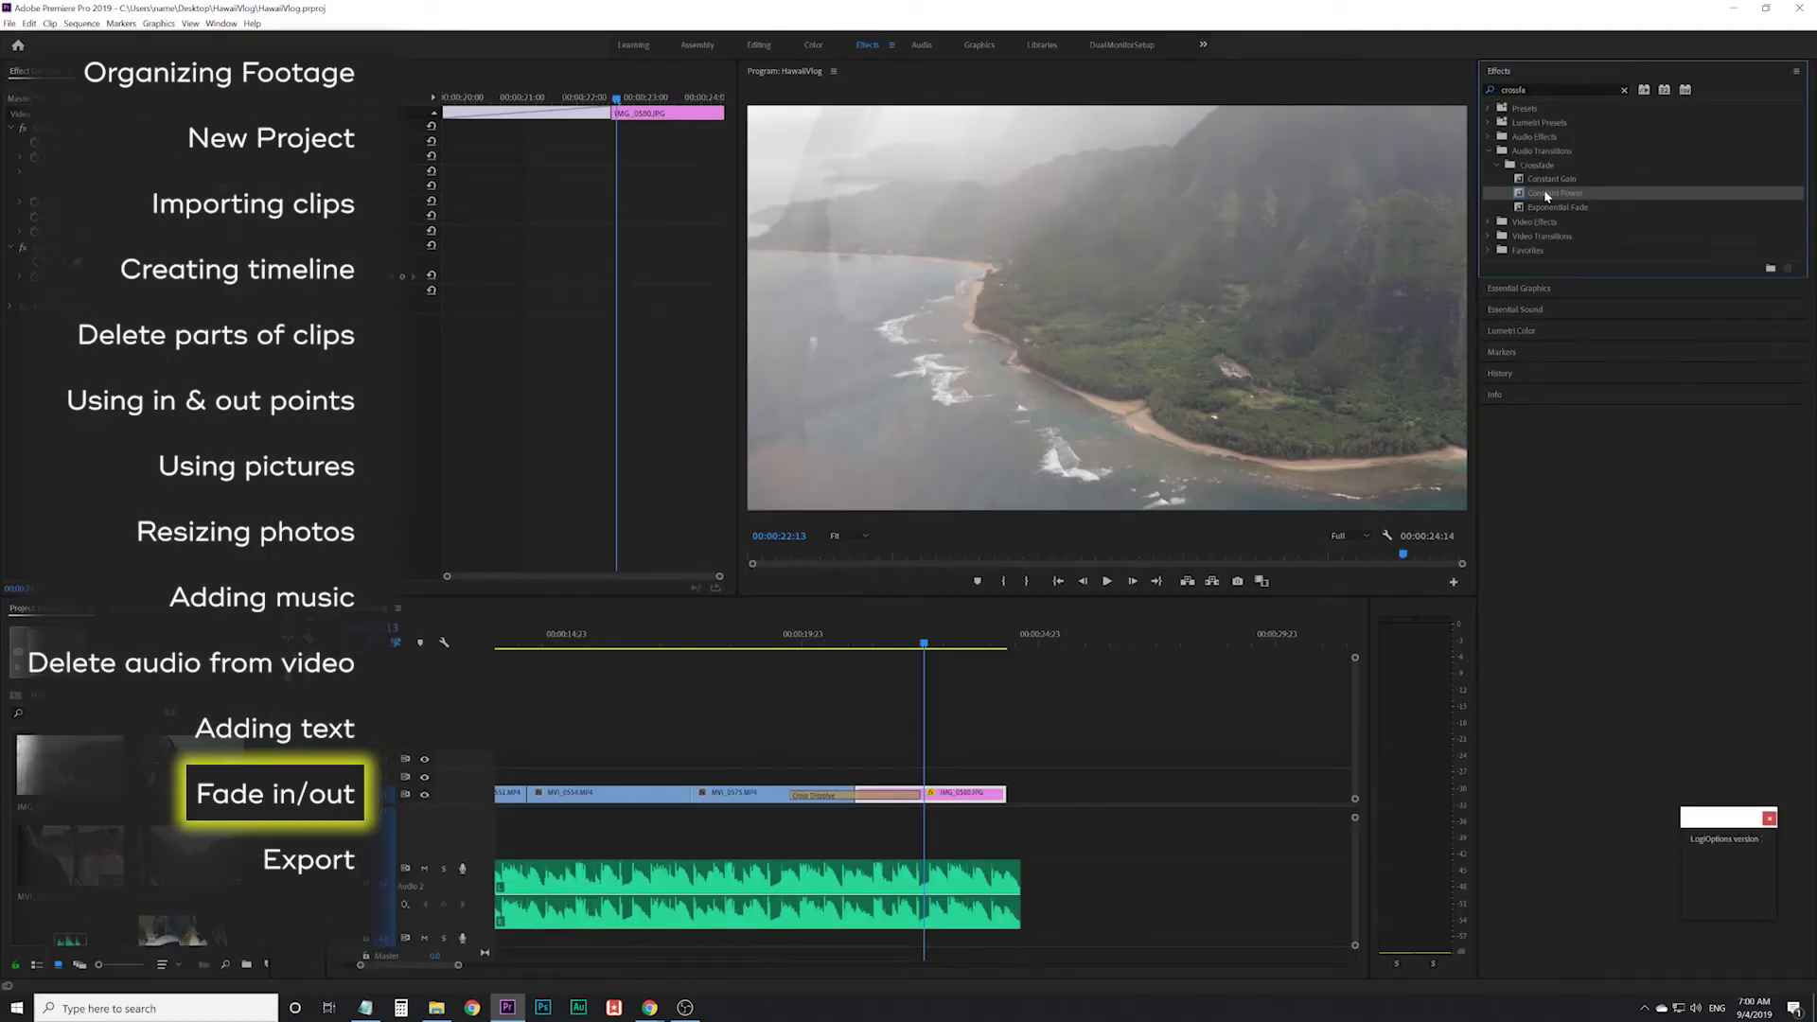
left_click_drag(1297, 454, 1014, 885)
left_click(941, 642)
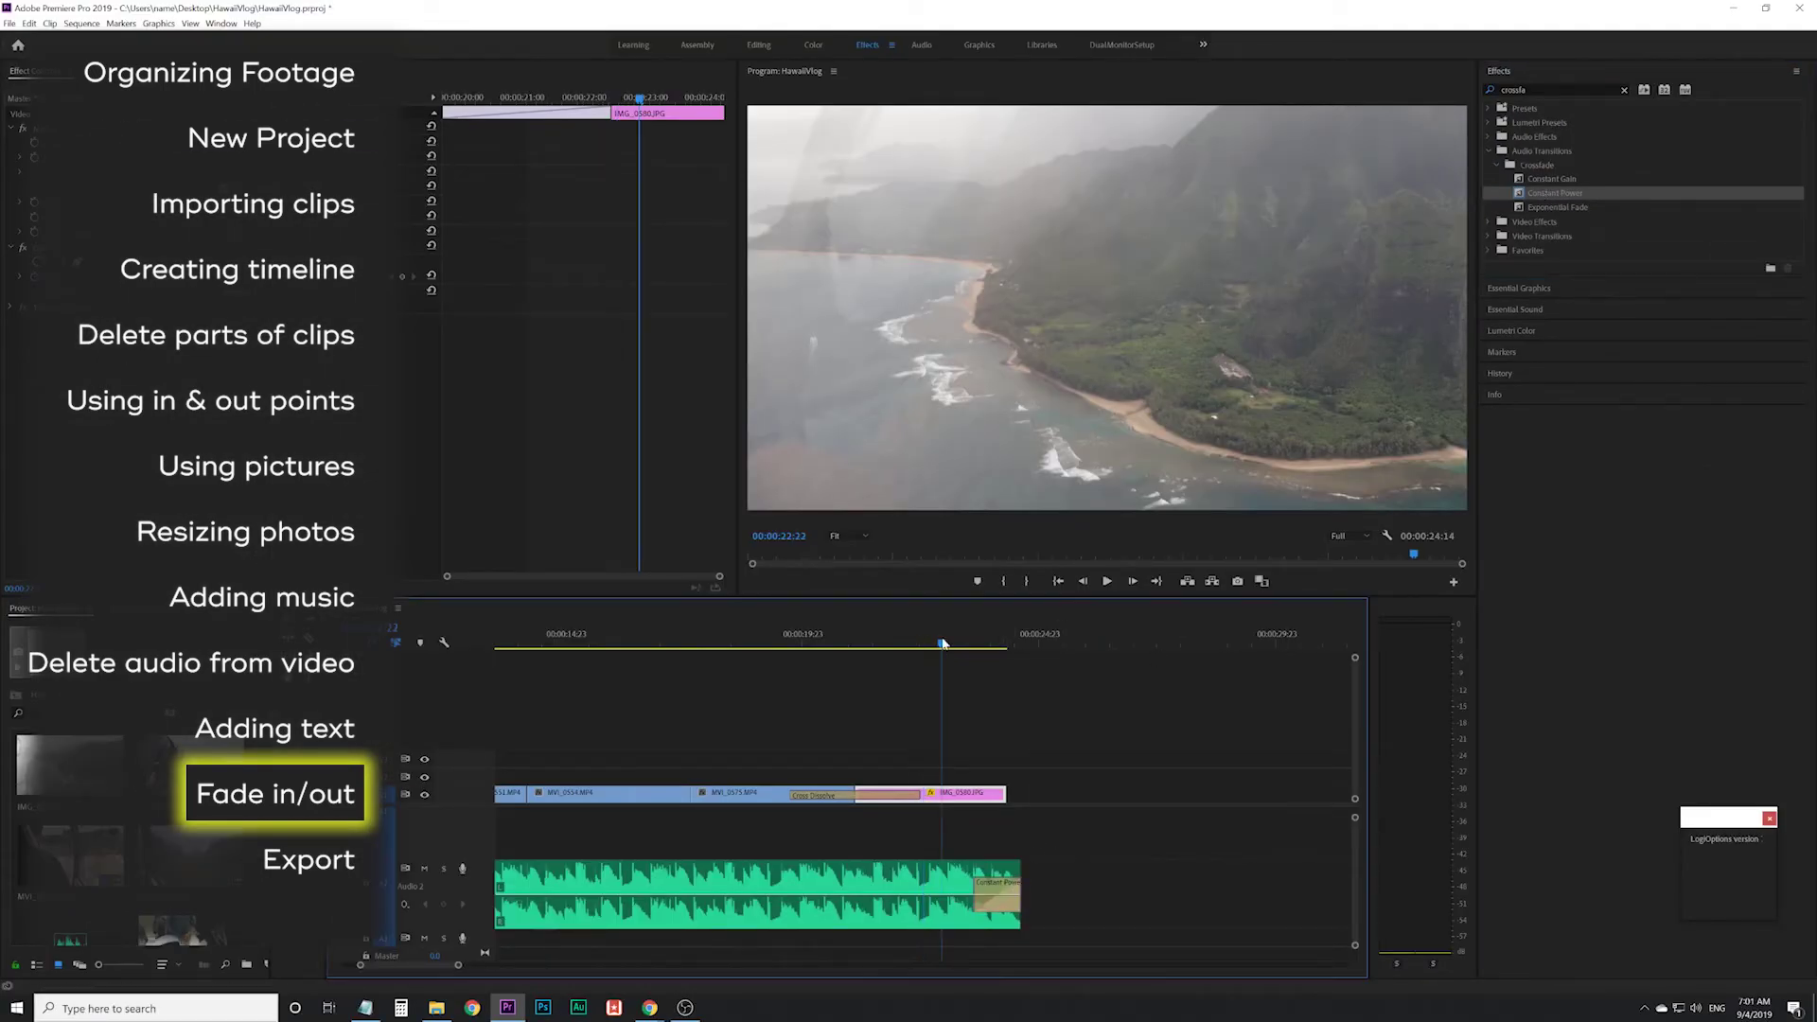
key("space")
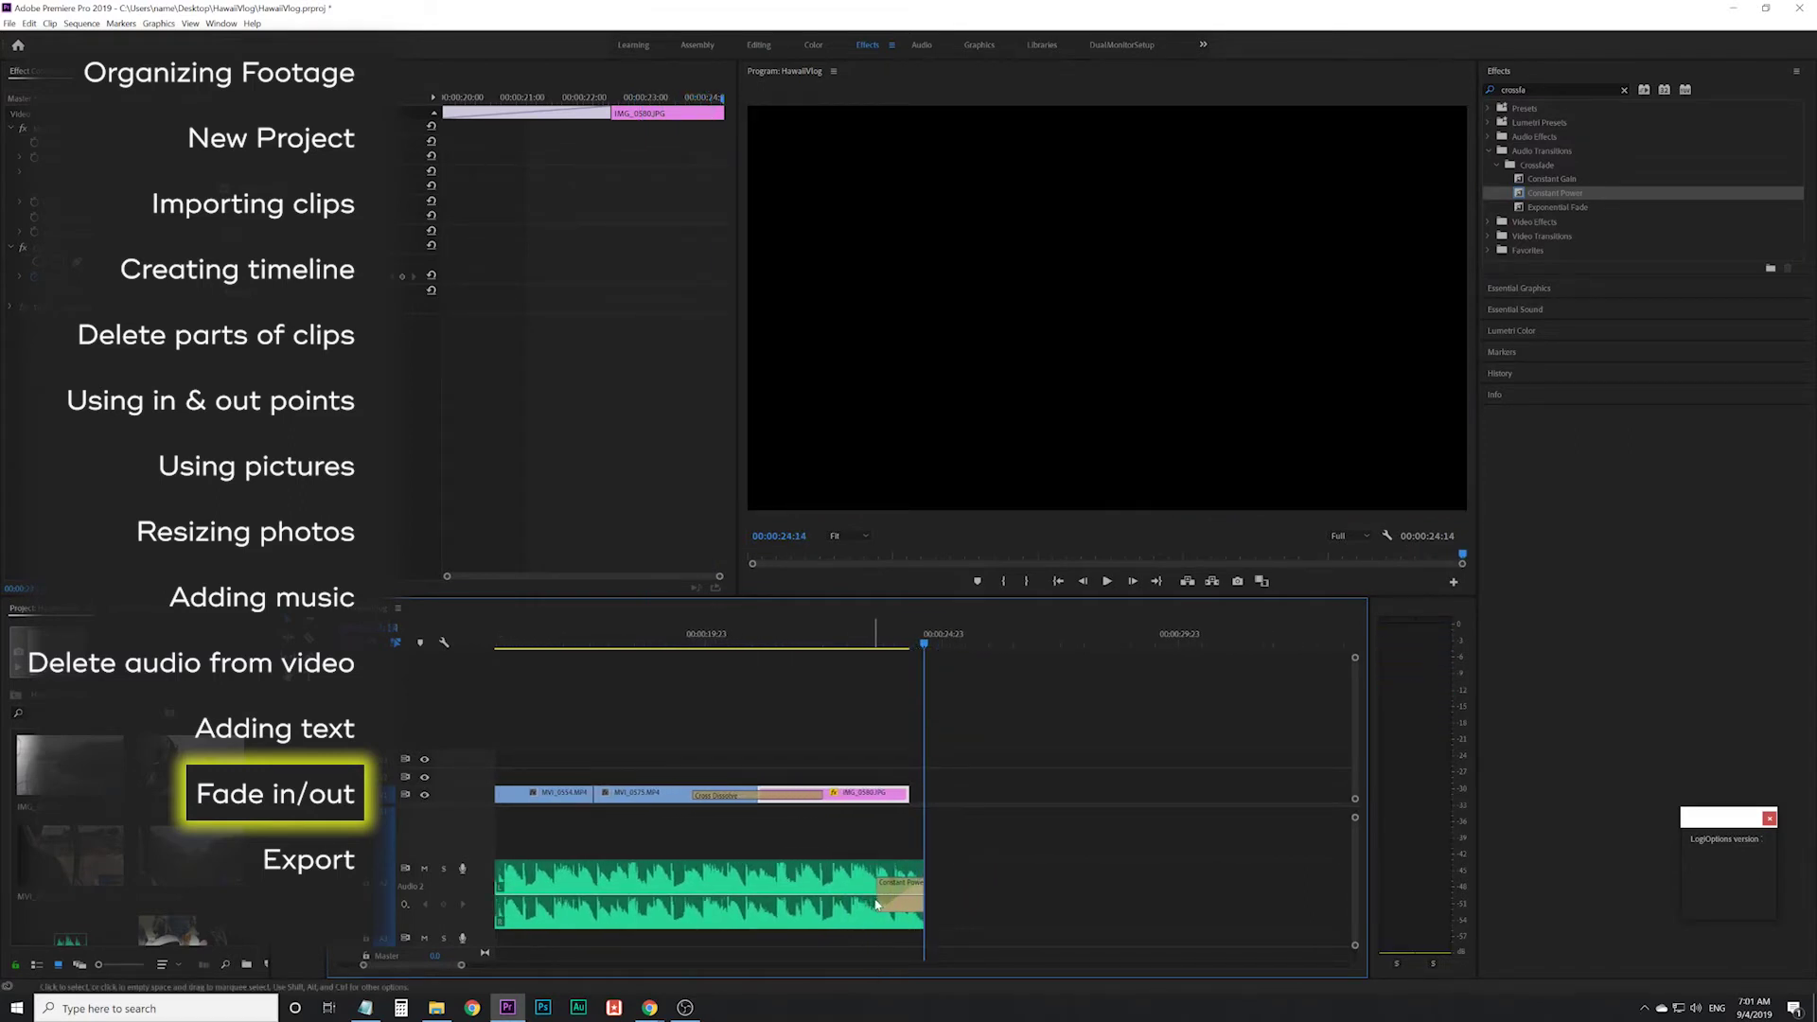
- Lengthen the music's Constant Power fade so it starts where the Cross Dissolve begins, and play back the fade-out
left_click_drag(880, 888, 693, 887)
left_click(662, 636)
key("space")
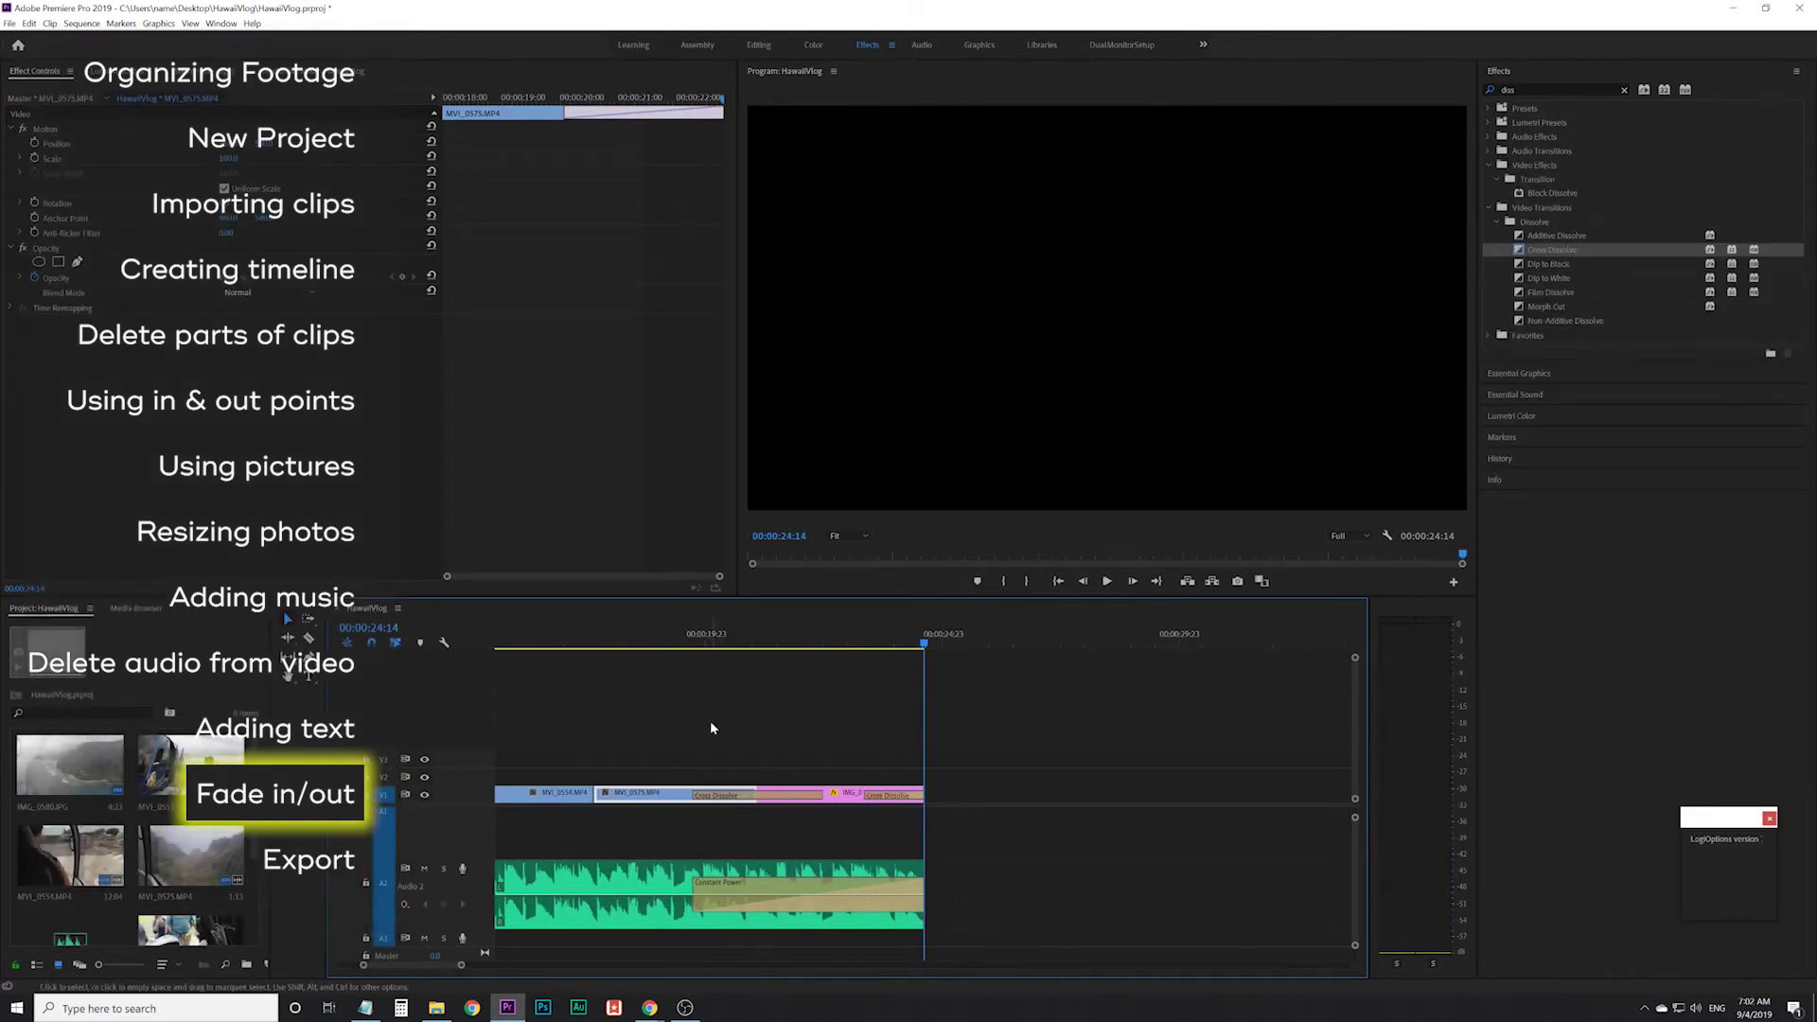
- Deselect the last video clip so that nothing is selected in the sequence
key("minus")
key("minus")
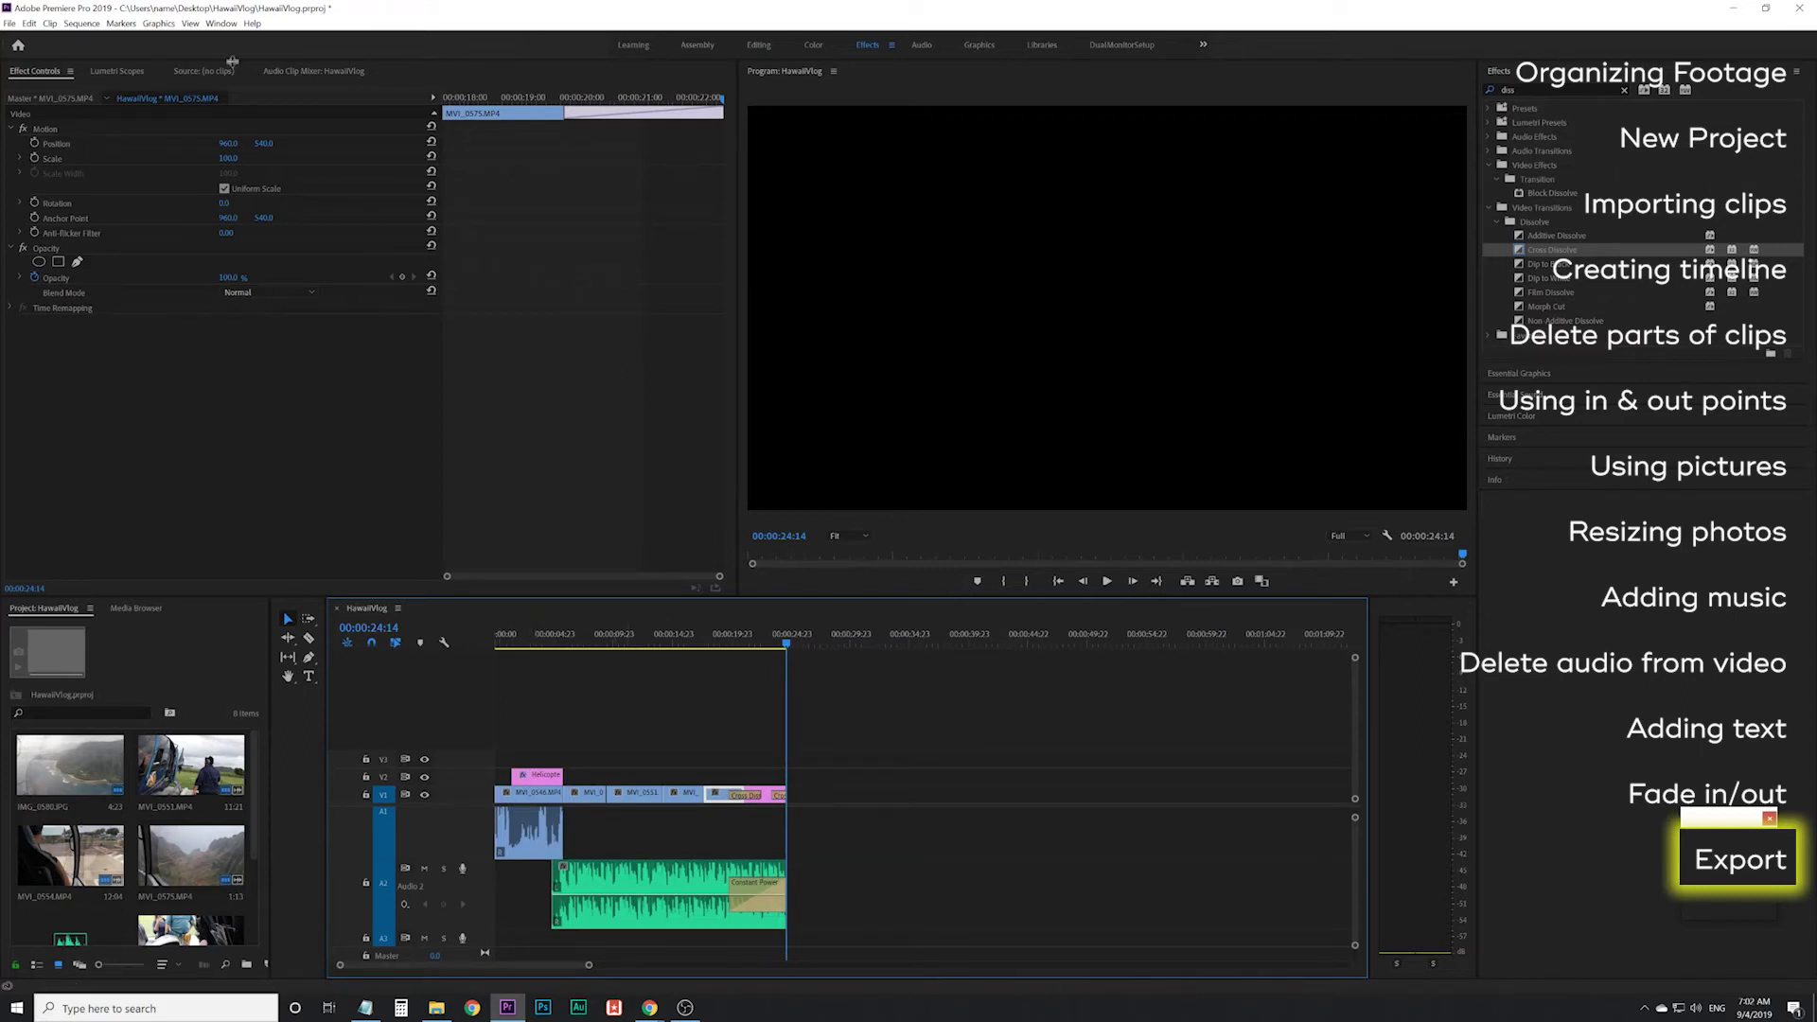
left_click(632, 740)
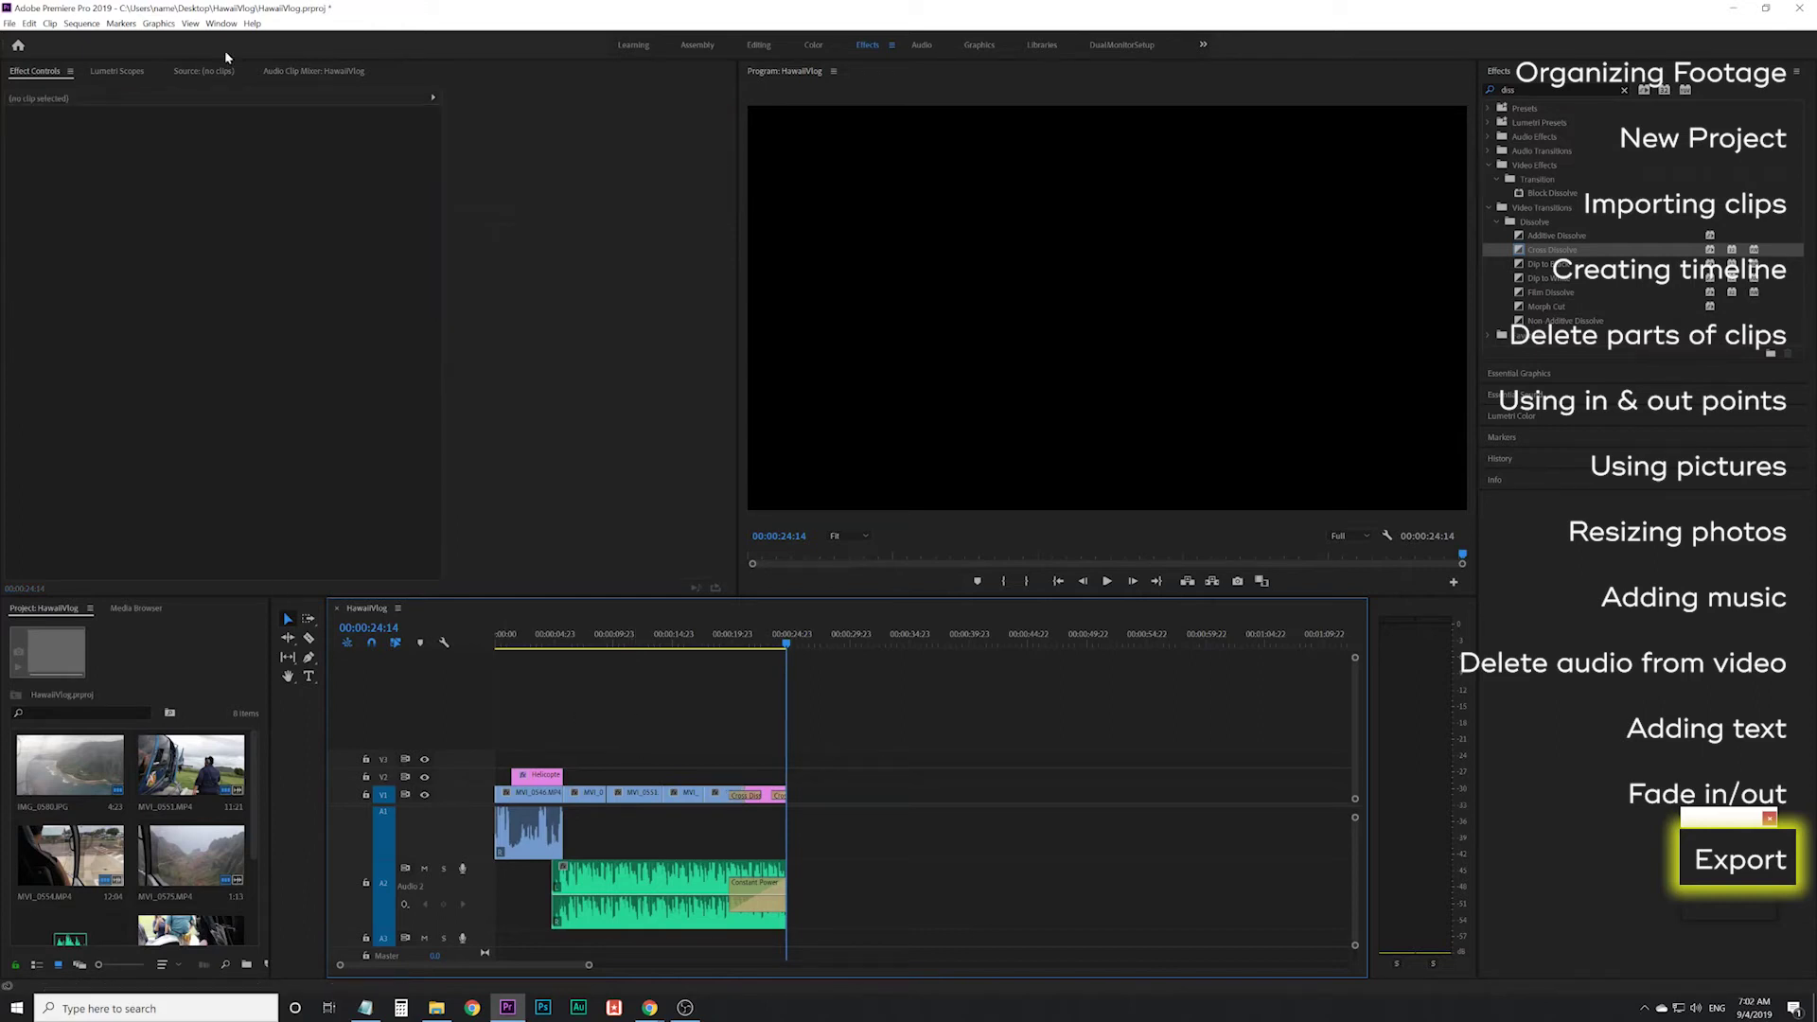
- Open the media export settings for the HawaiiVlog sequence and choose the YouTube 1080p Full HD preset
left_click(10, 23)
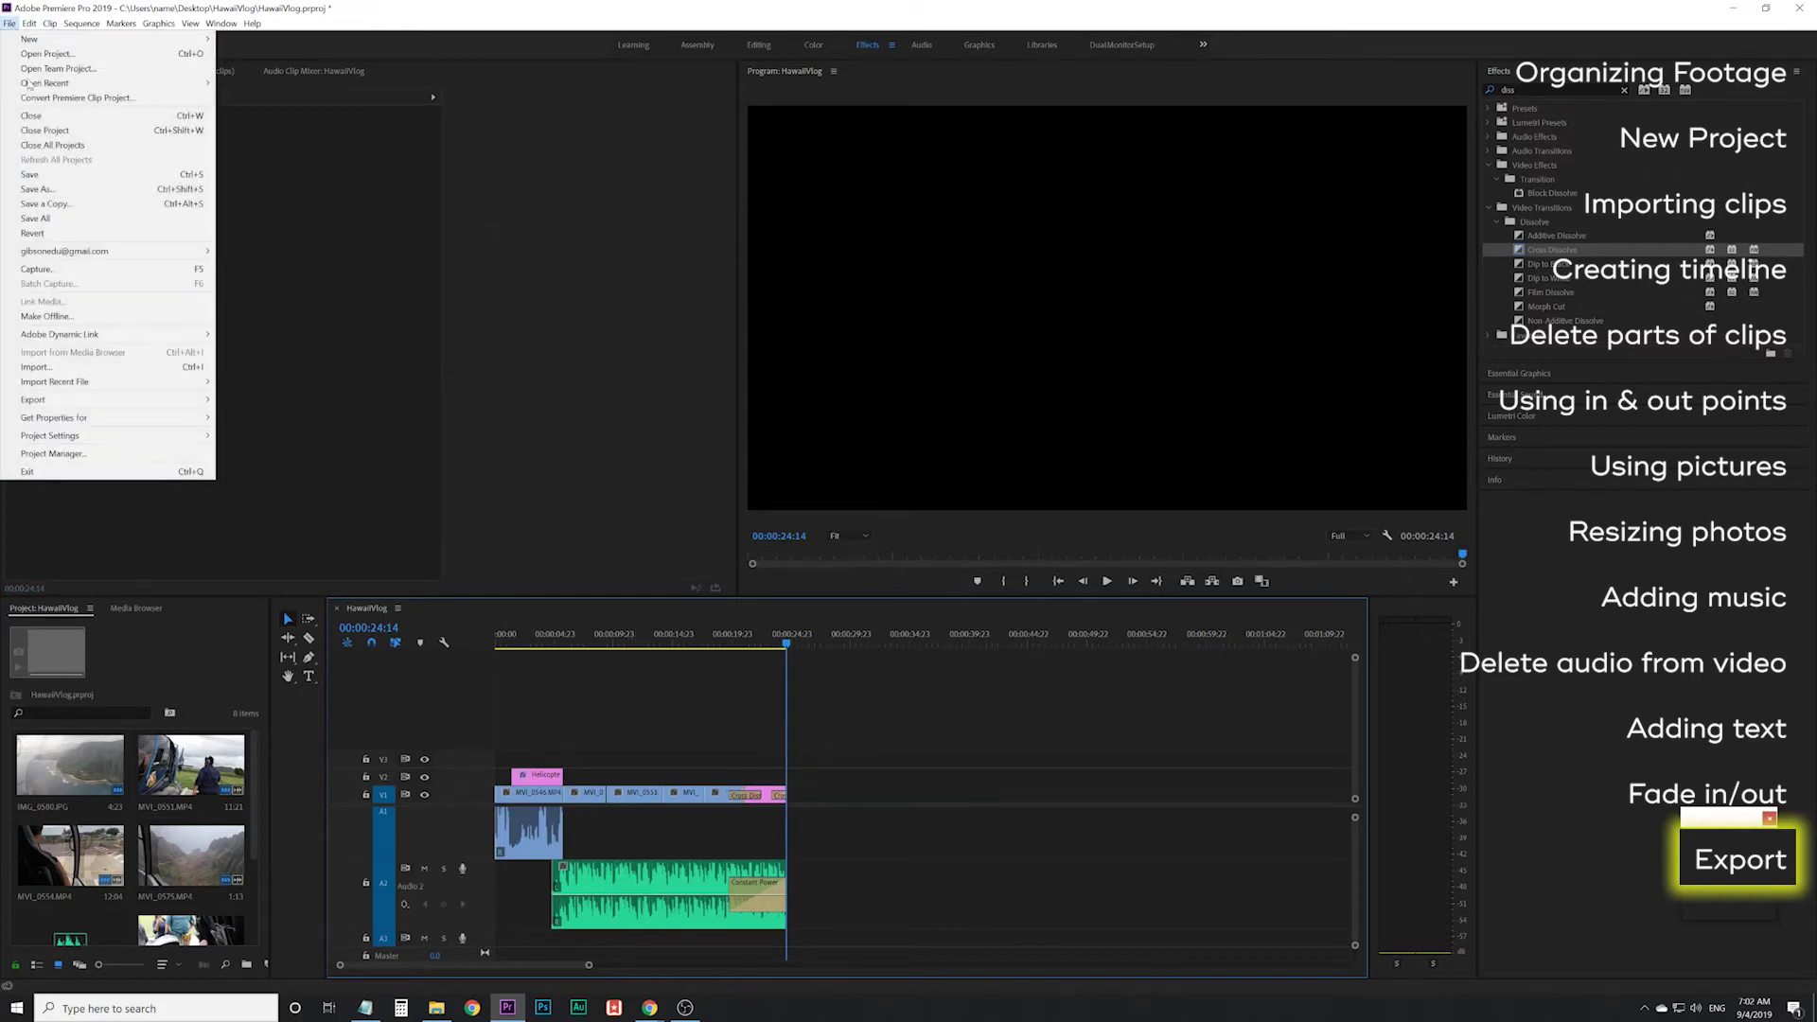
mouse_move(99, 401)
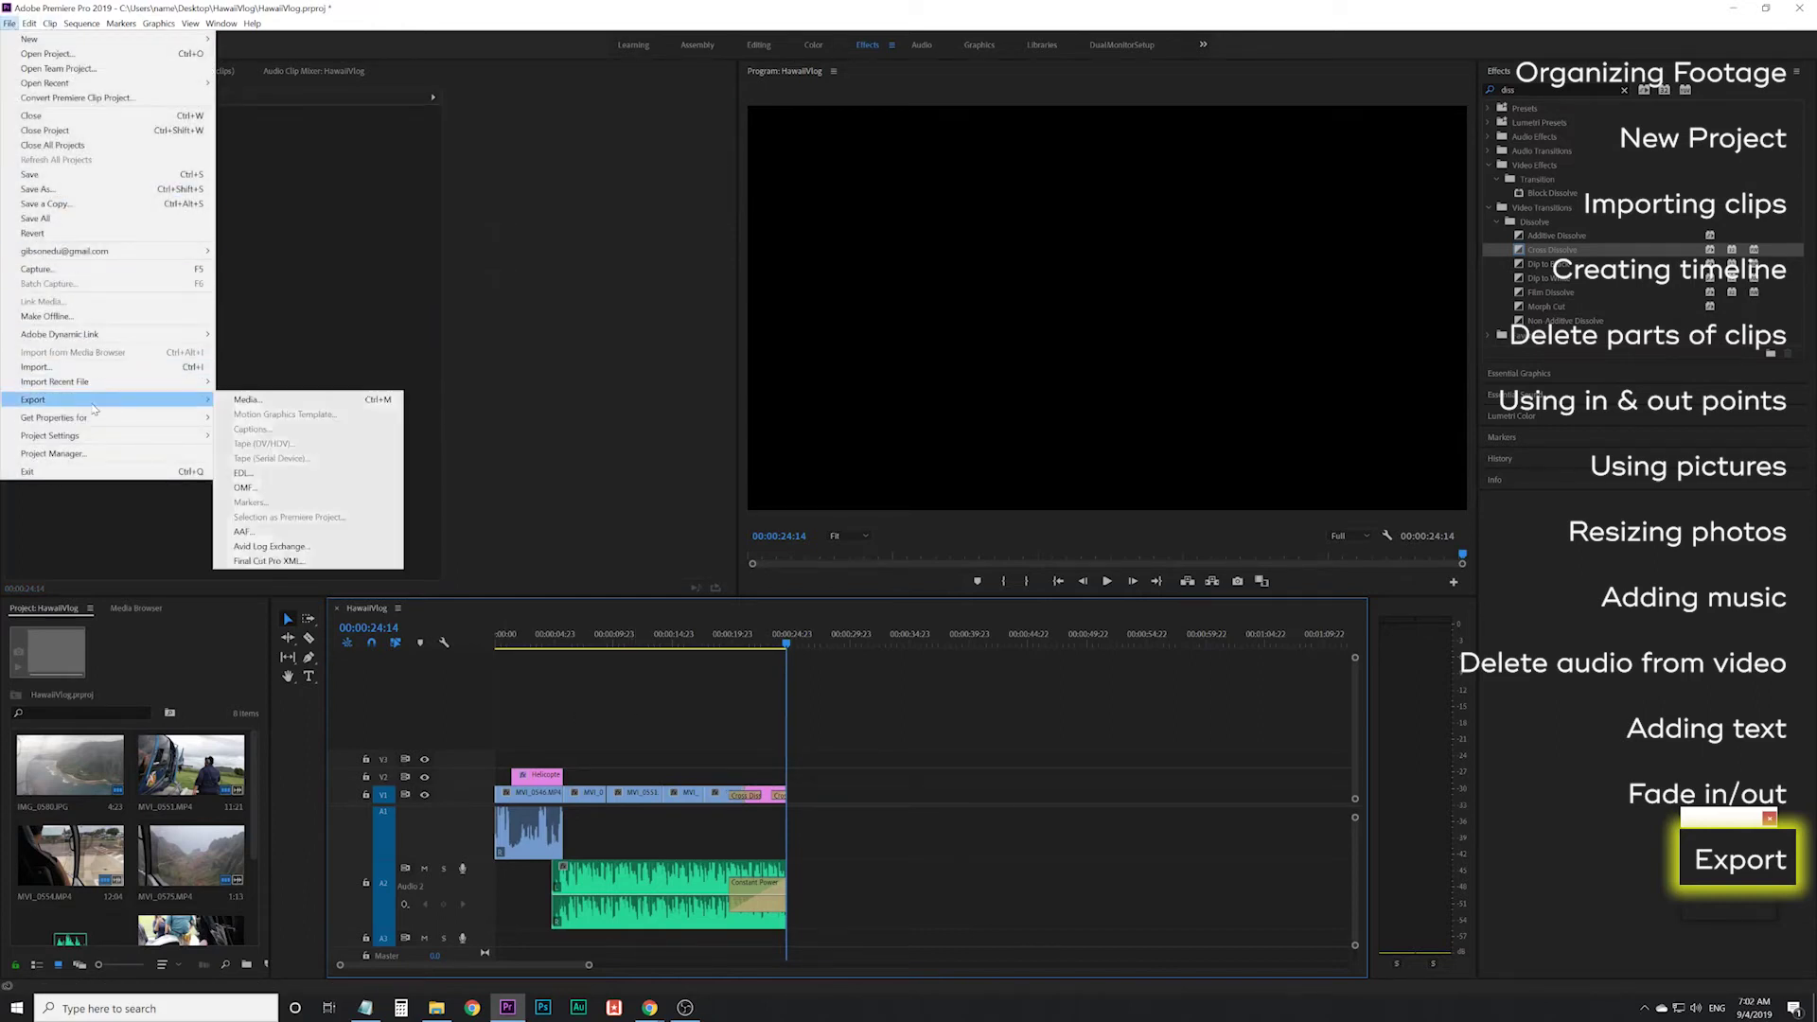
left_click(278, 401)
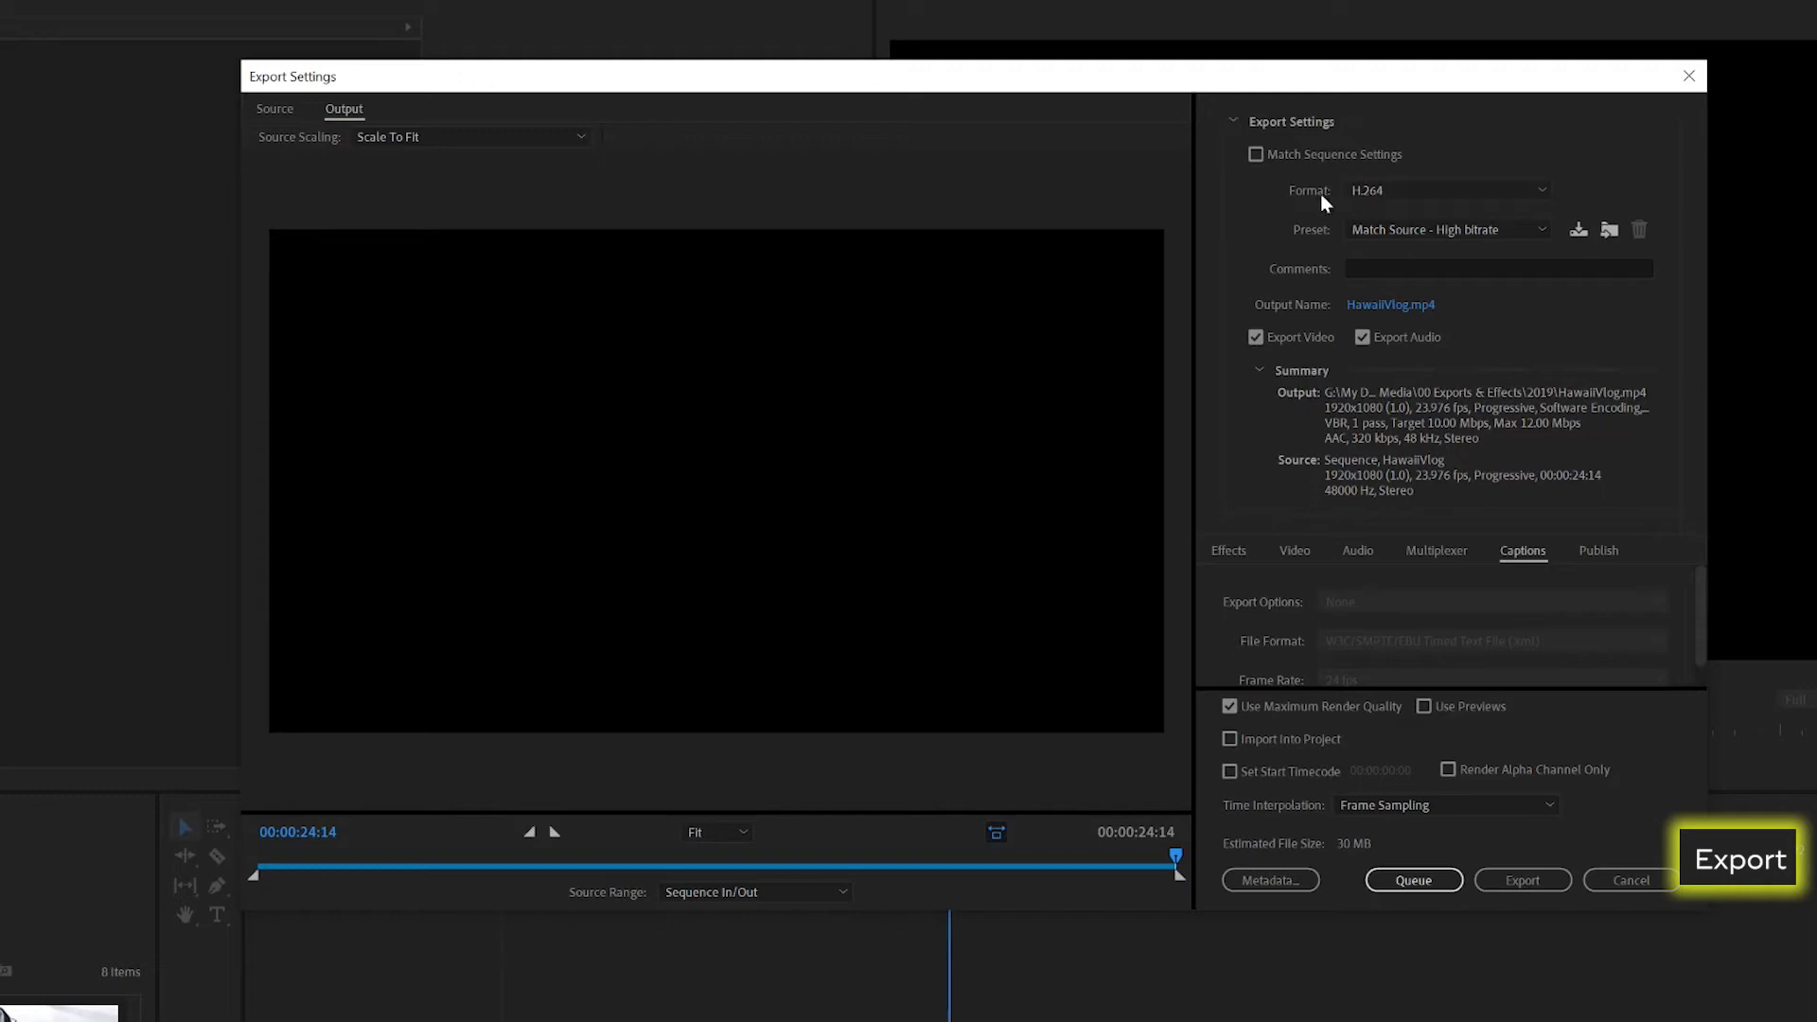
left_click(1369, 231)
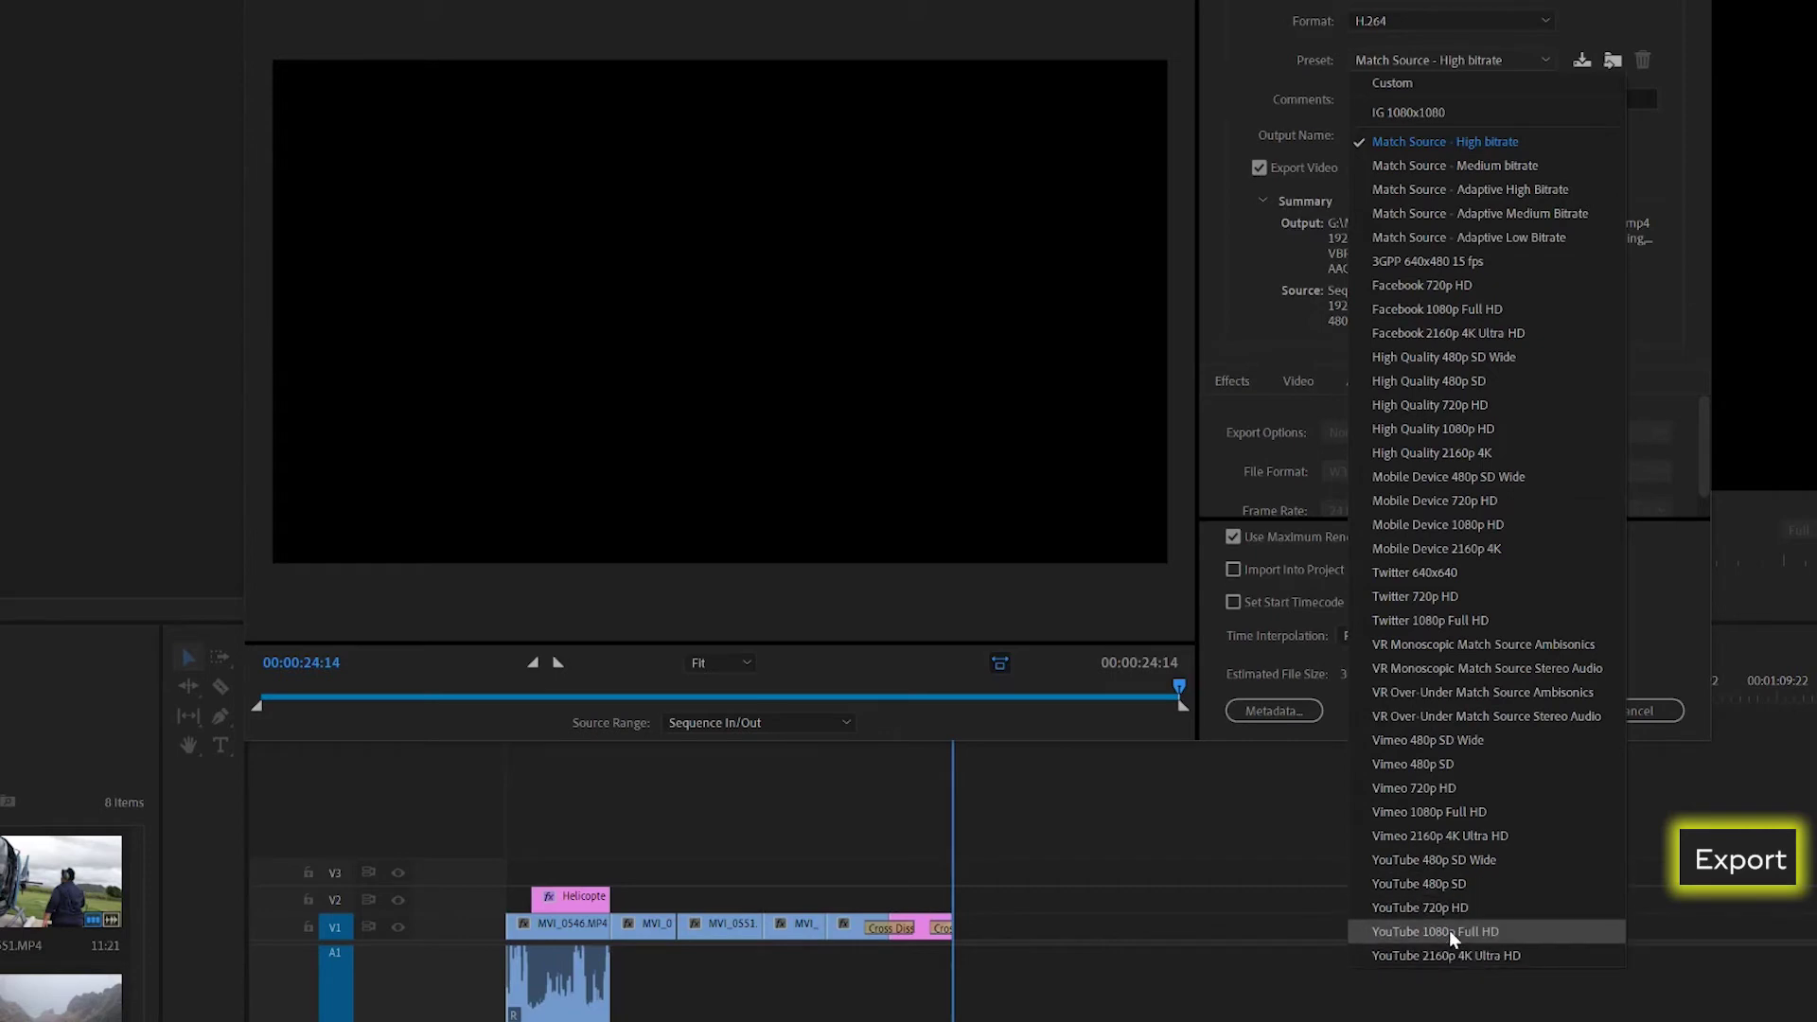
left_click(1541, 930)
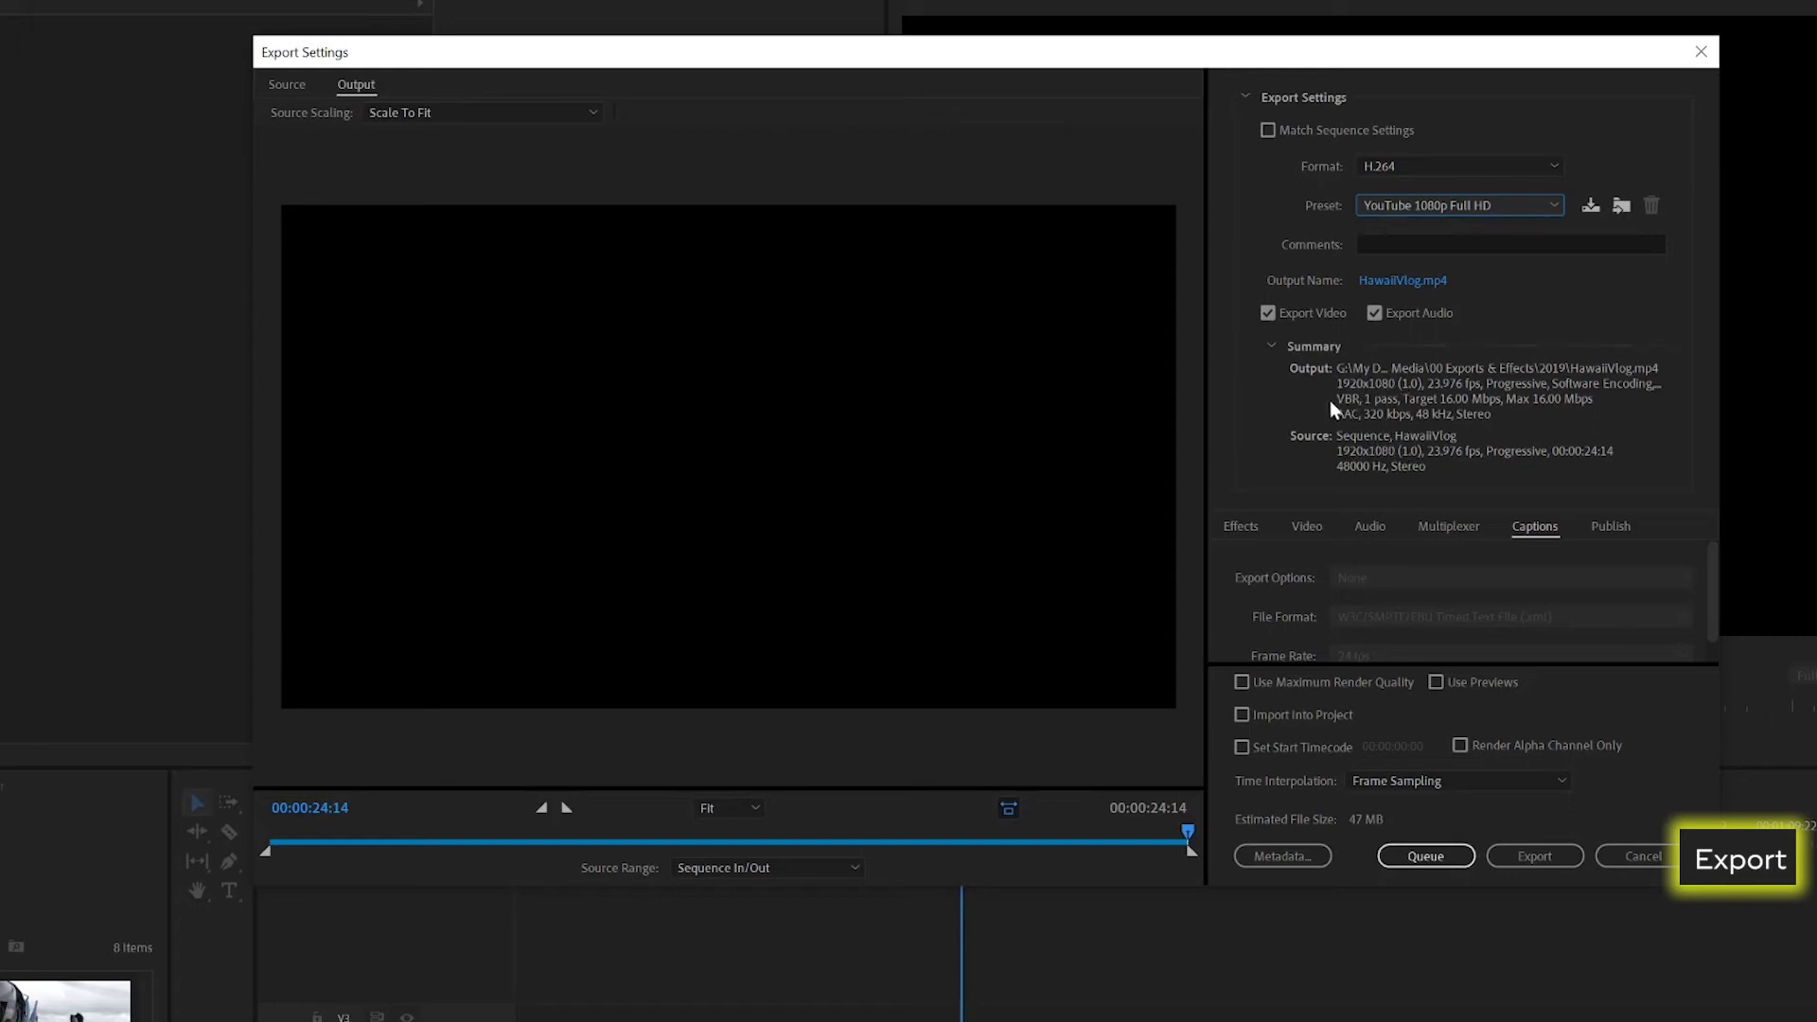
left_click(1453, 207)
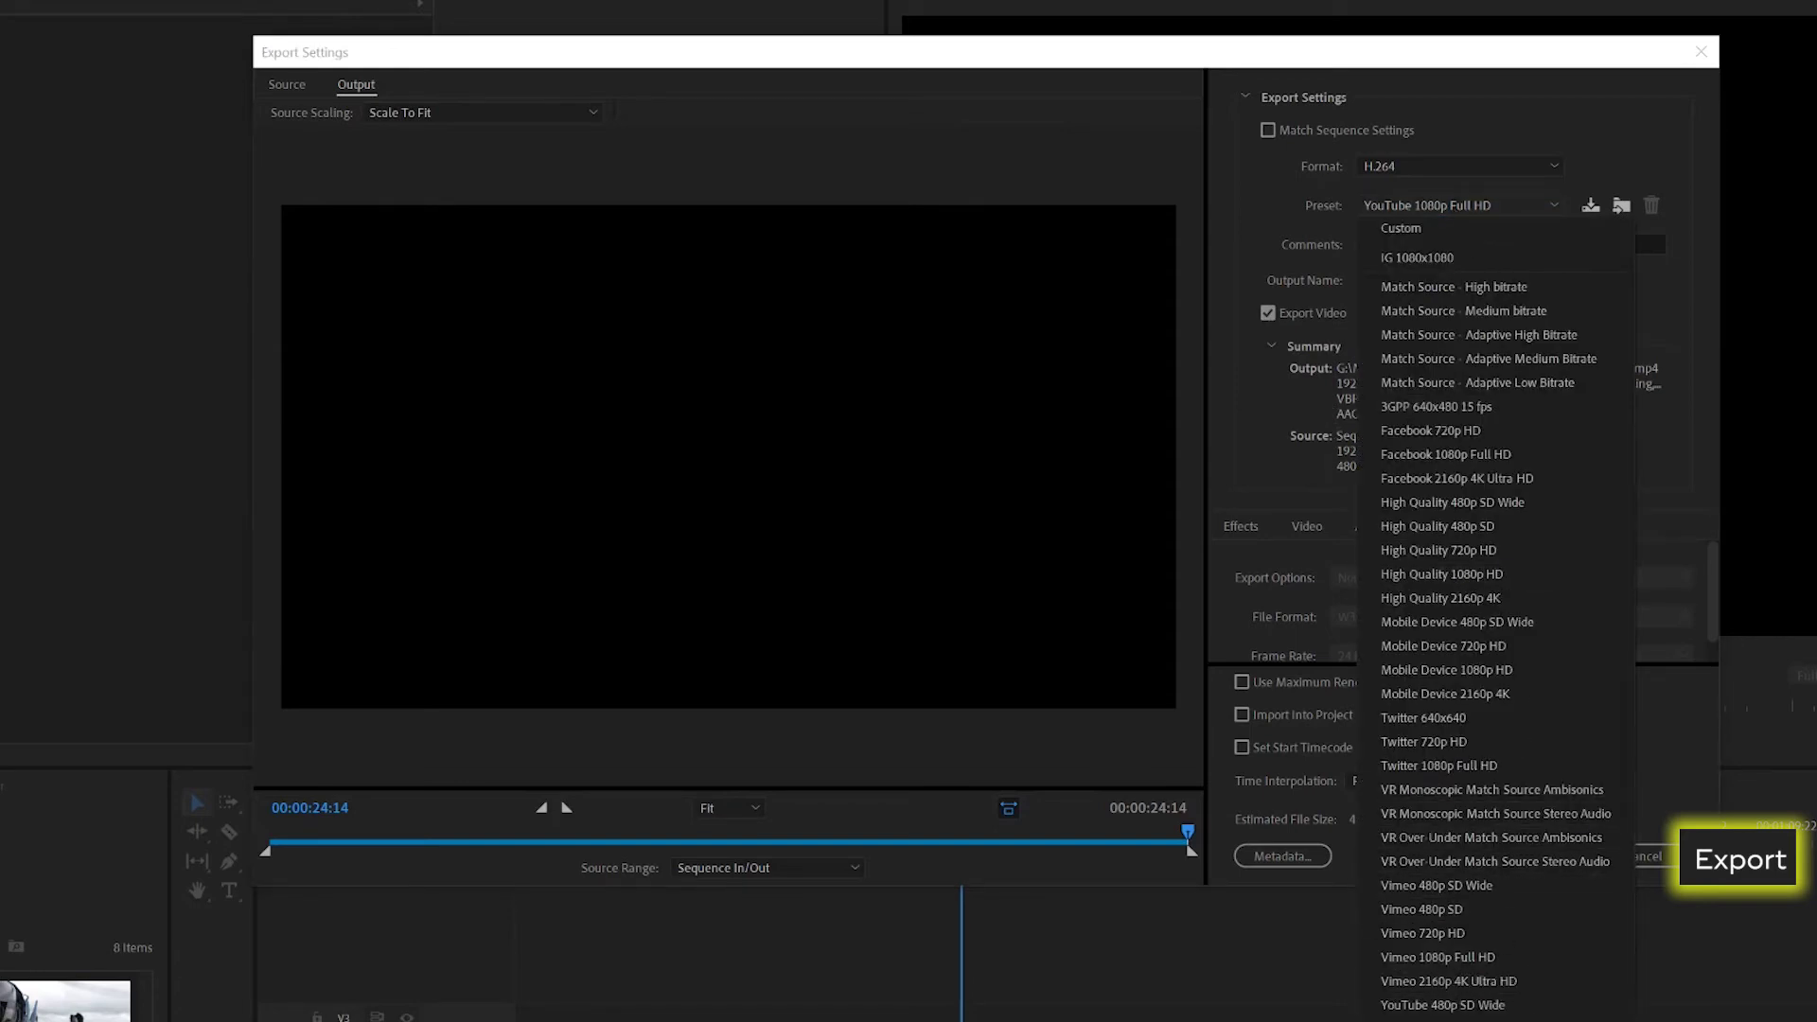
left_click(1338, 451)
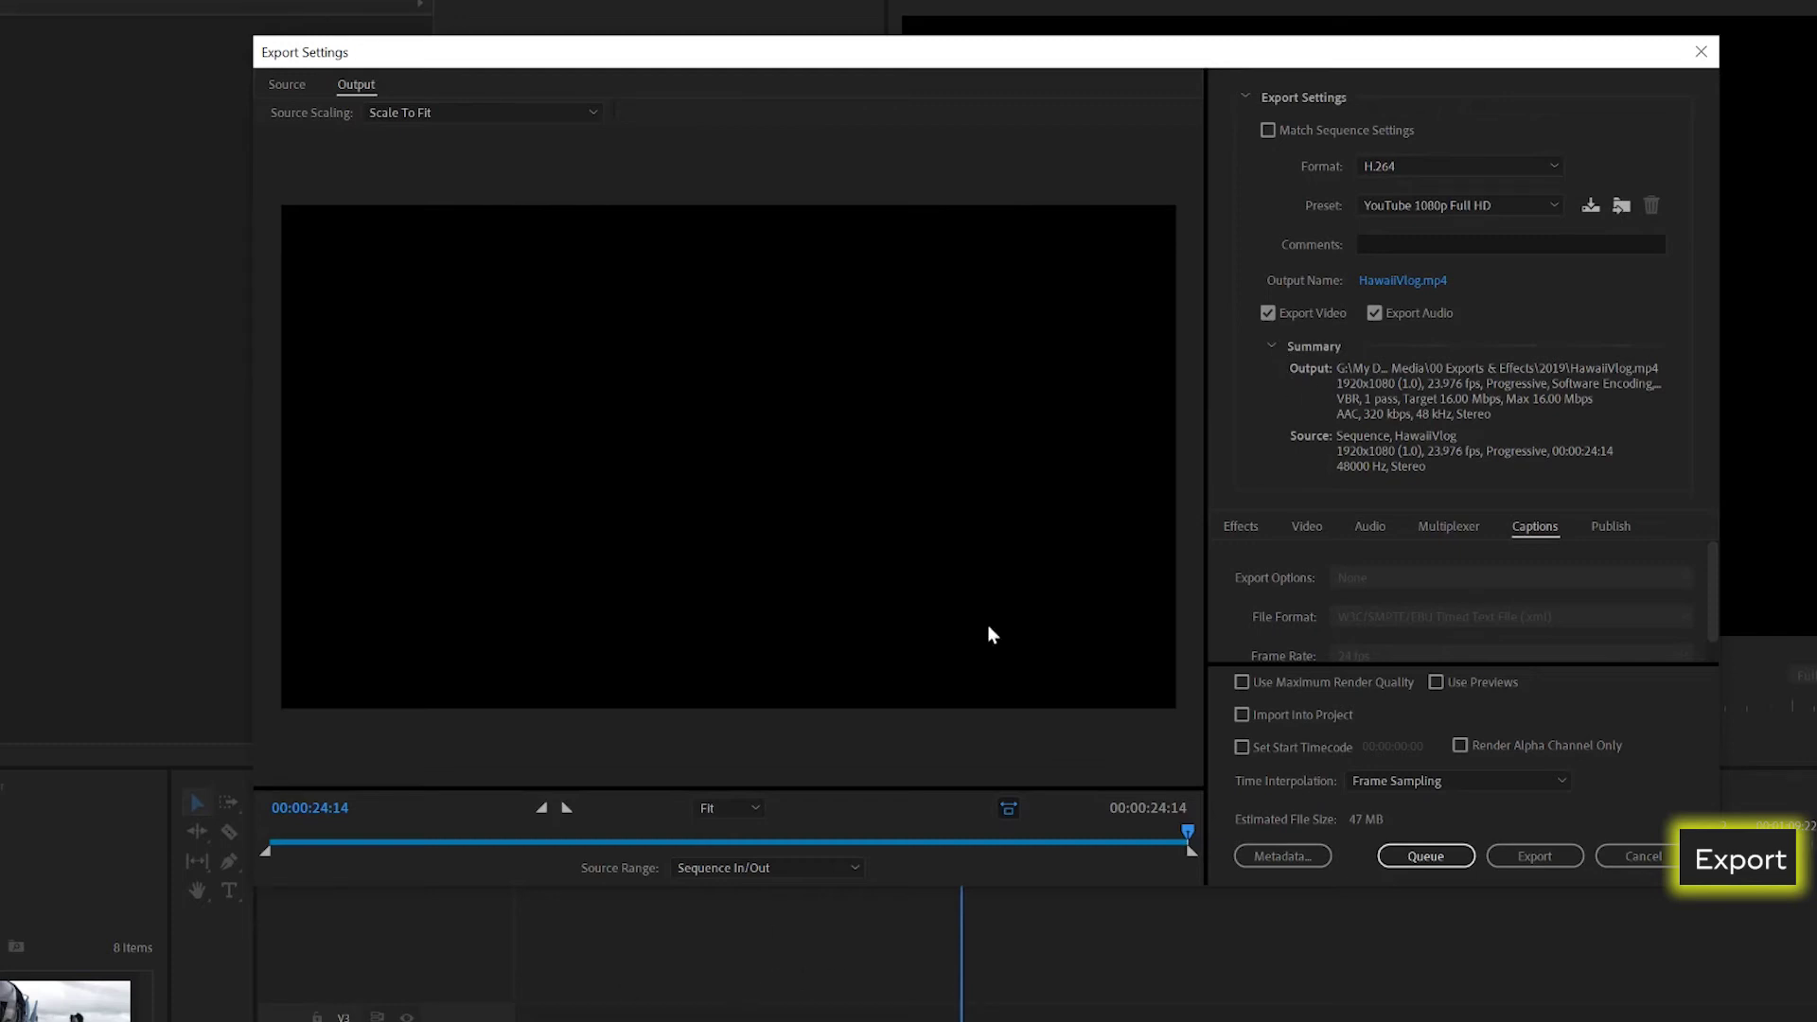
- Set the output location of HawaiiVlog.mp4 to the HawaiiVlog folder on the Desktop, and export the video
left_click(1388, 281)
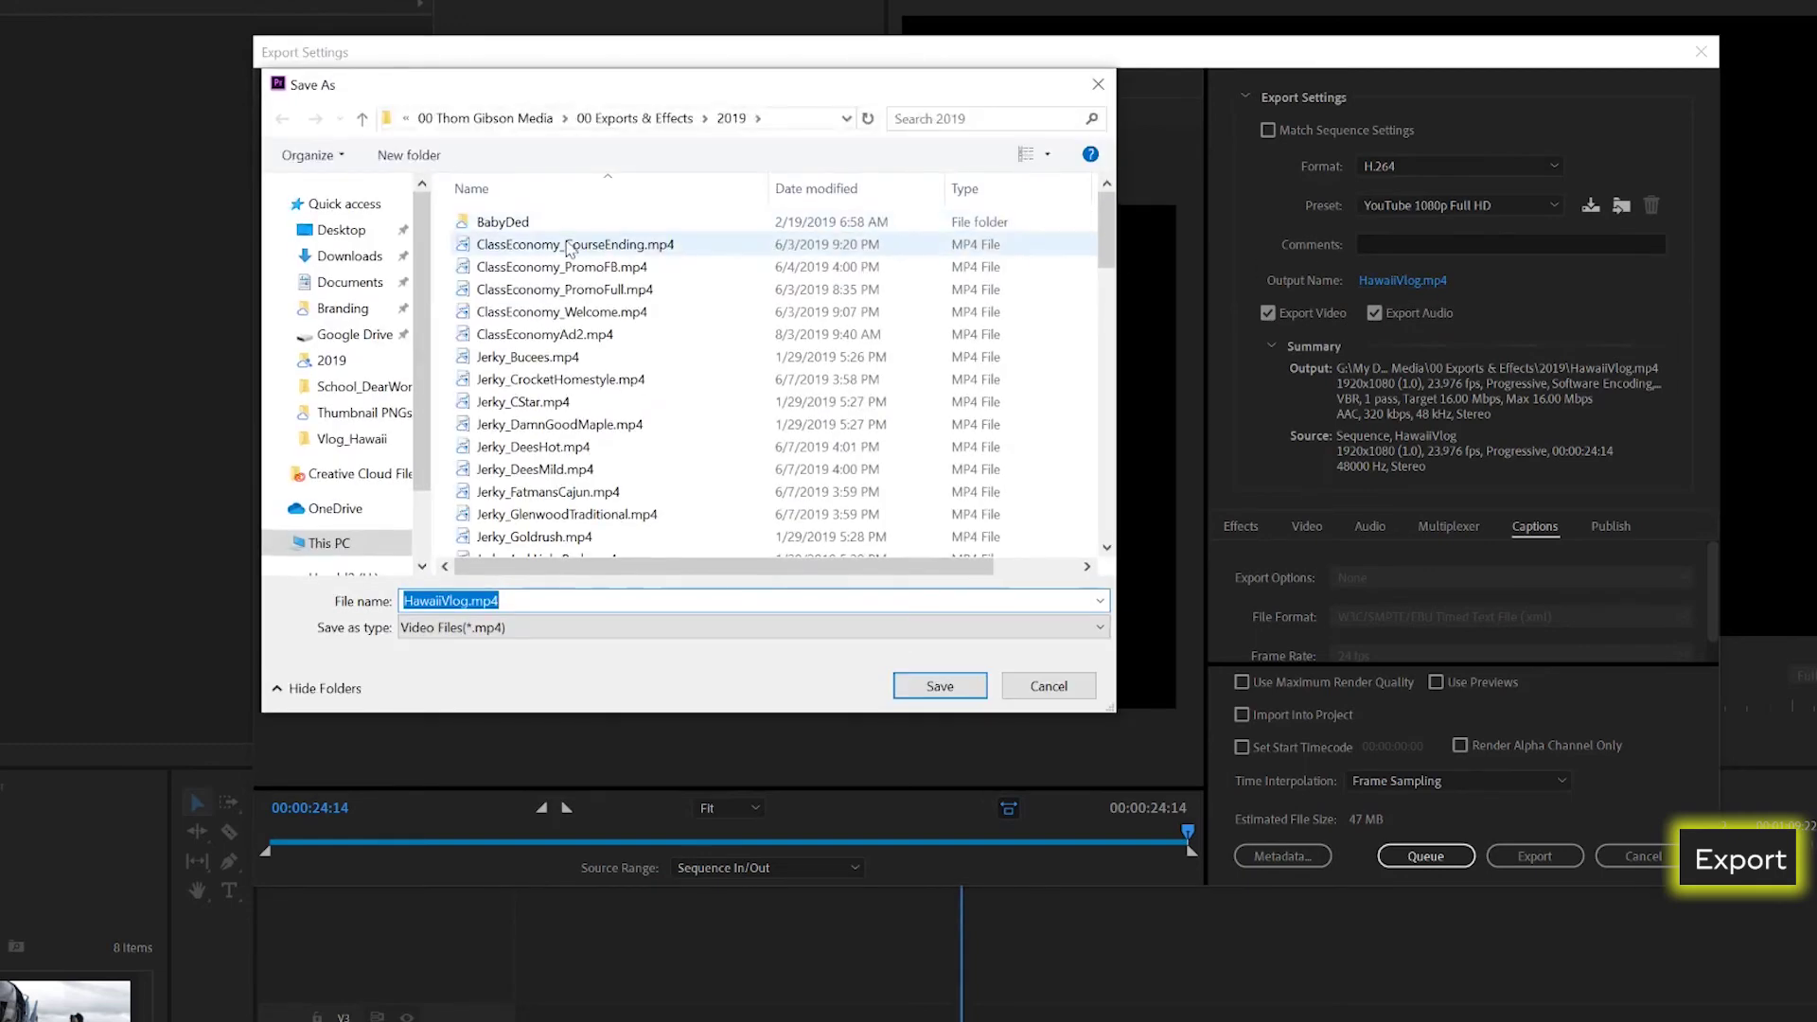
left_click(356, 237)
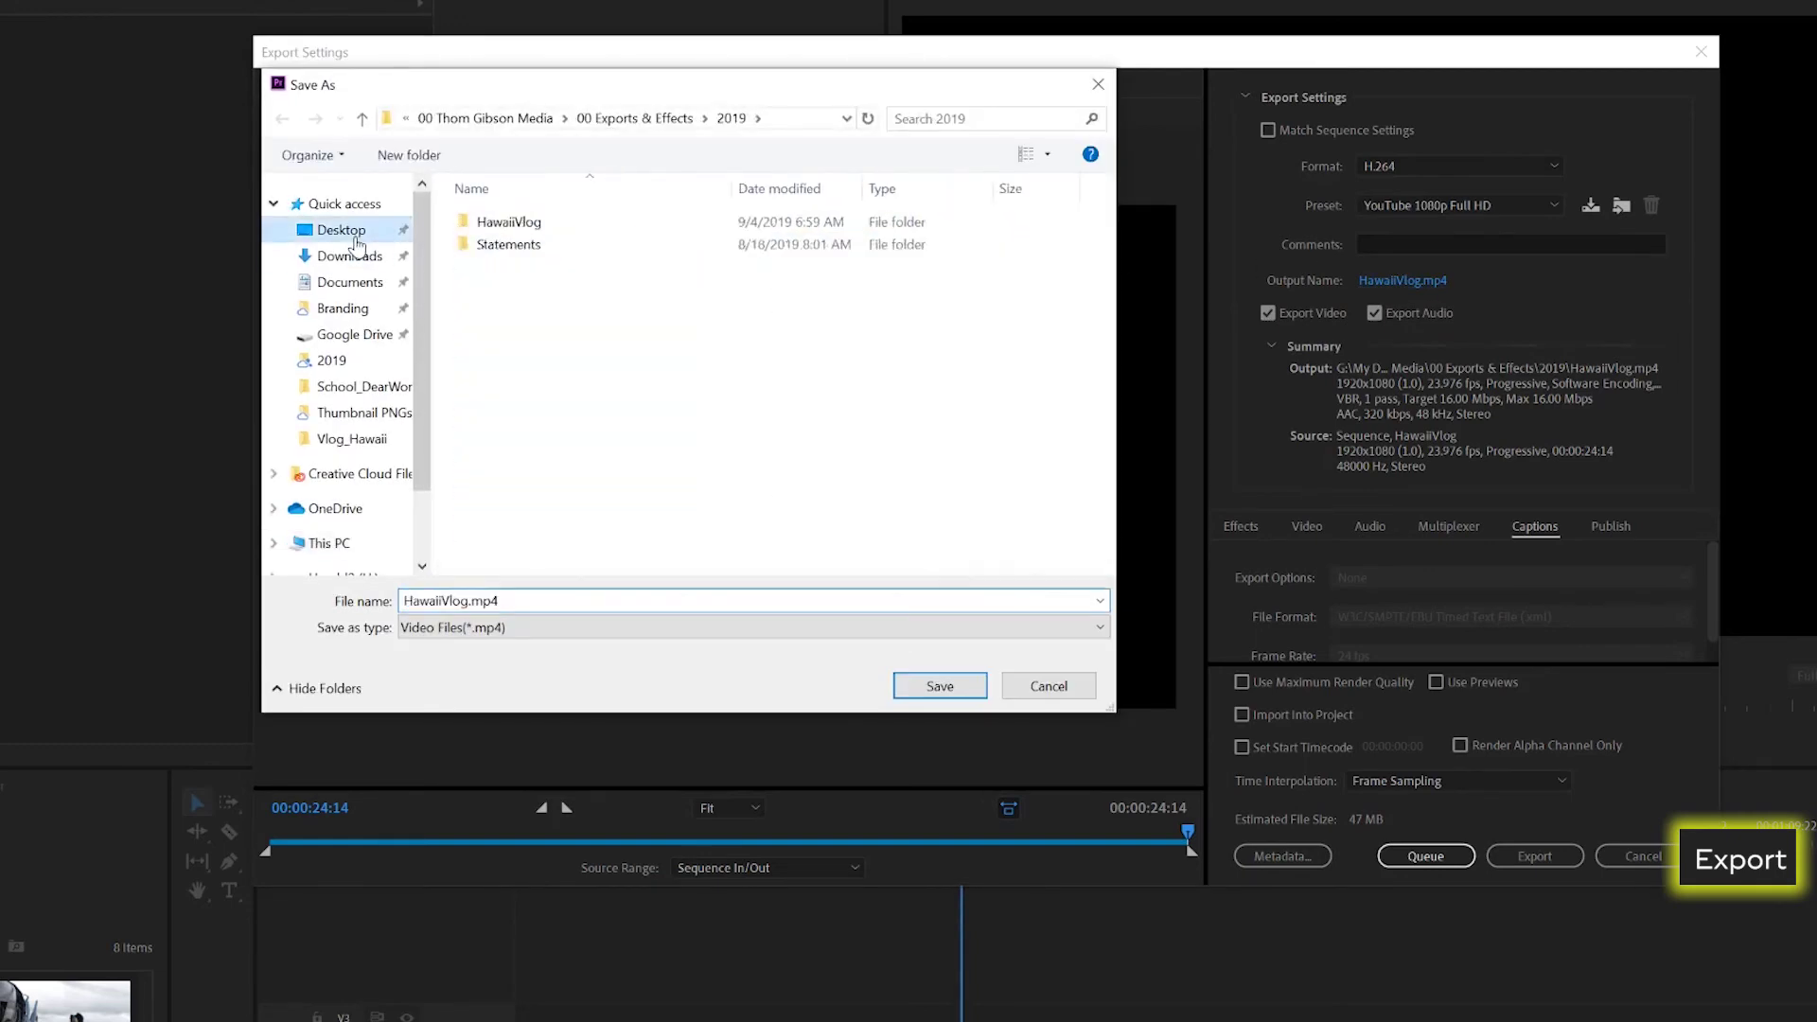
left_click(509, 231)
double_click(509, 223)
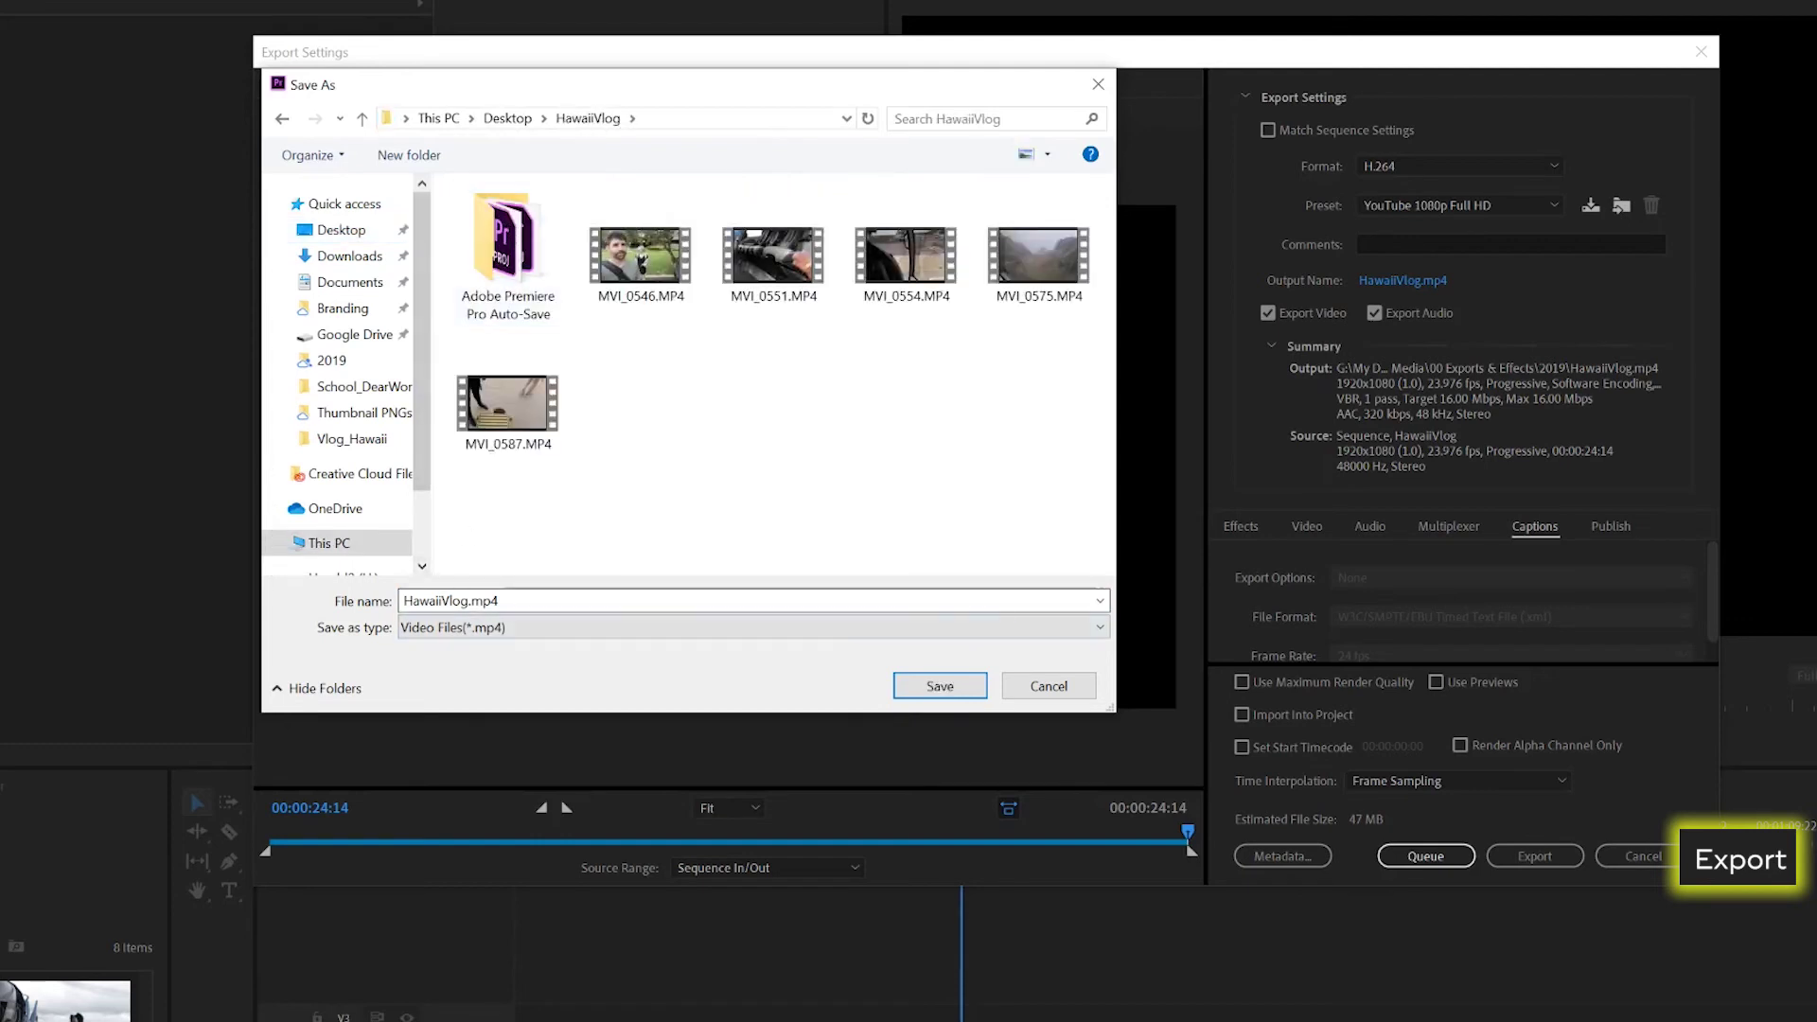
left_click(939, 685)
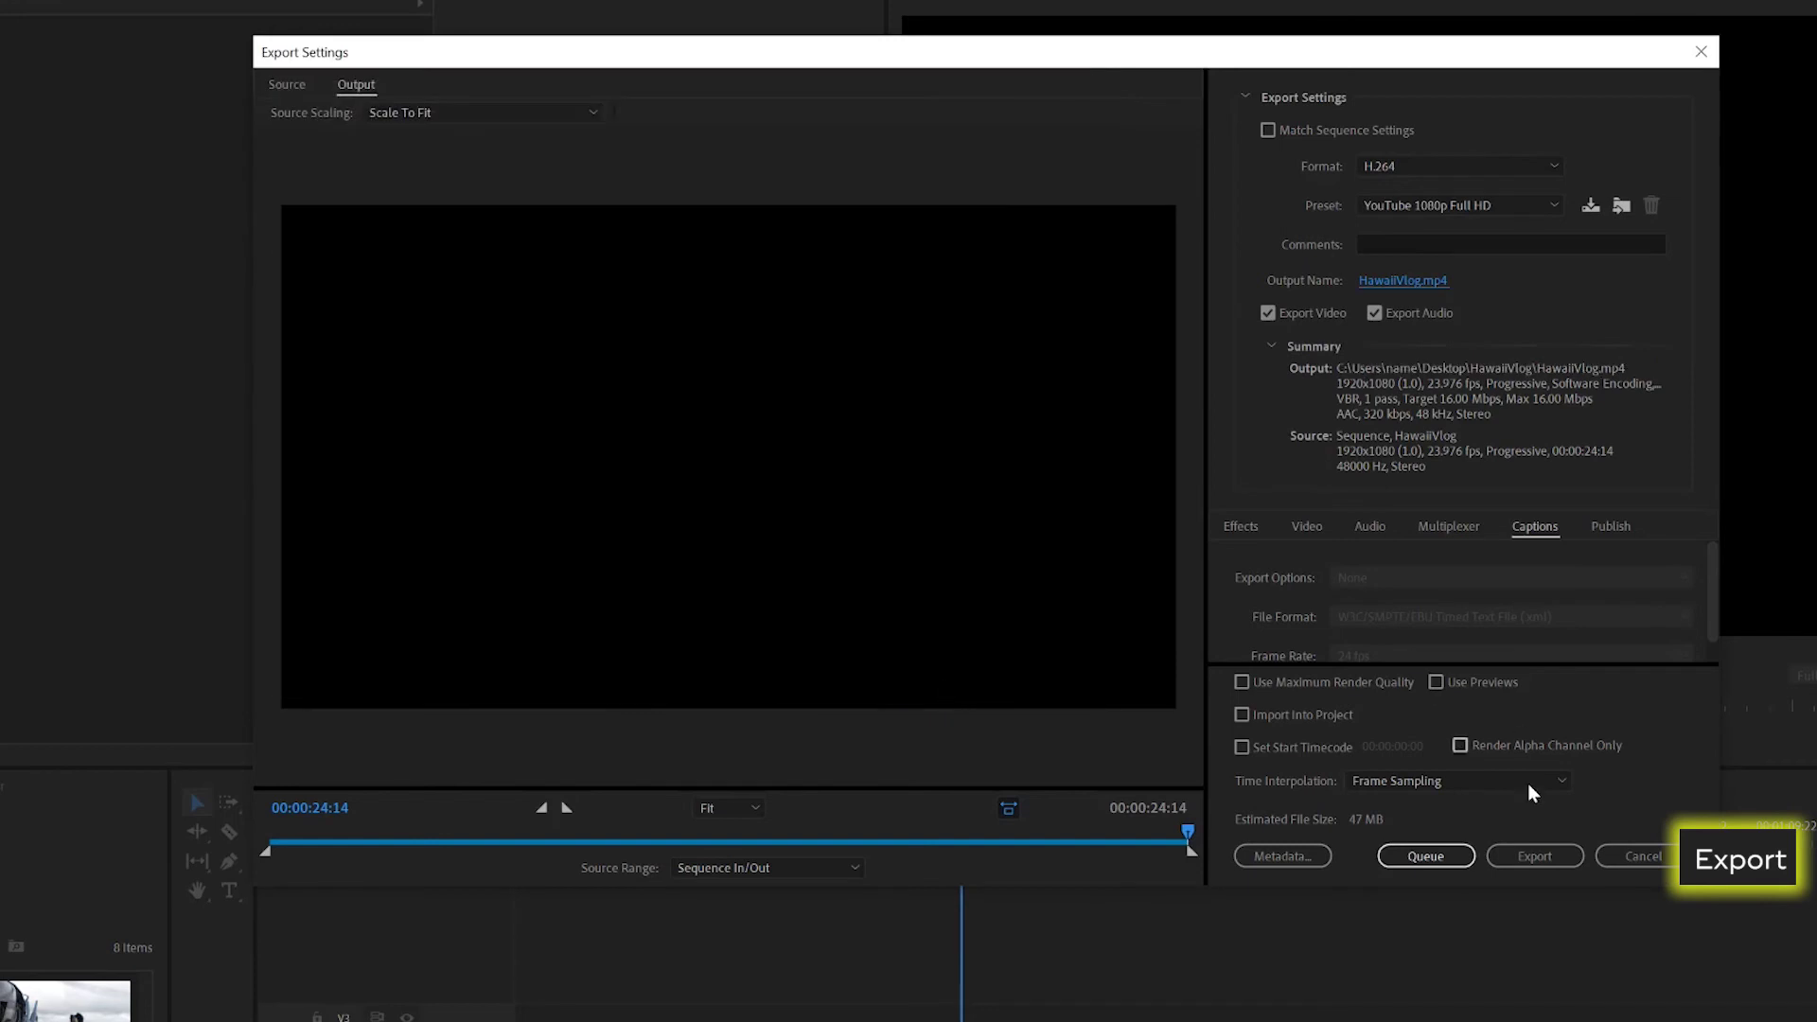
left_click(1534, 858)
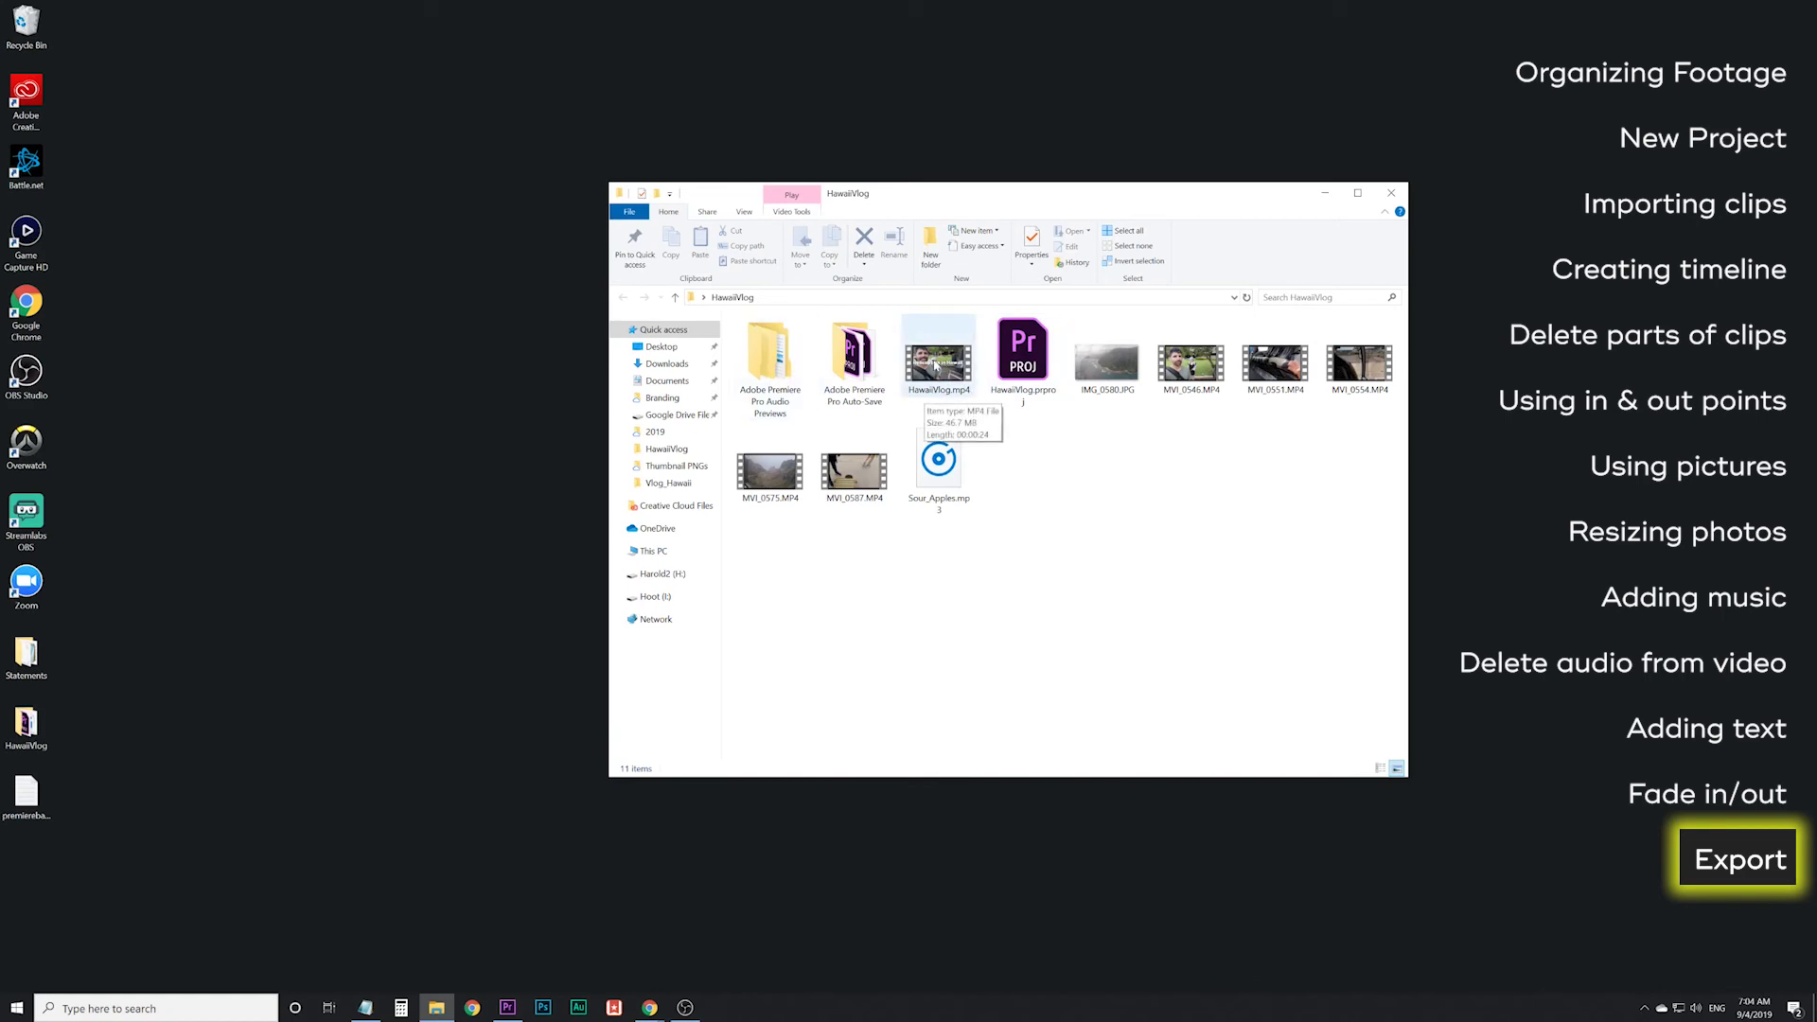
- Play the exported HawaiiVlog.mp4 from the project folder in the video player, pause it, and close the player
double_click(934, 367)
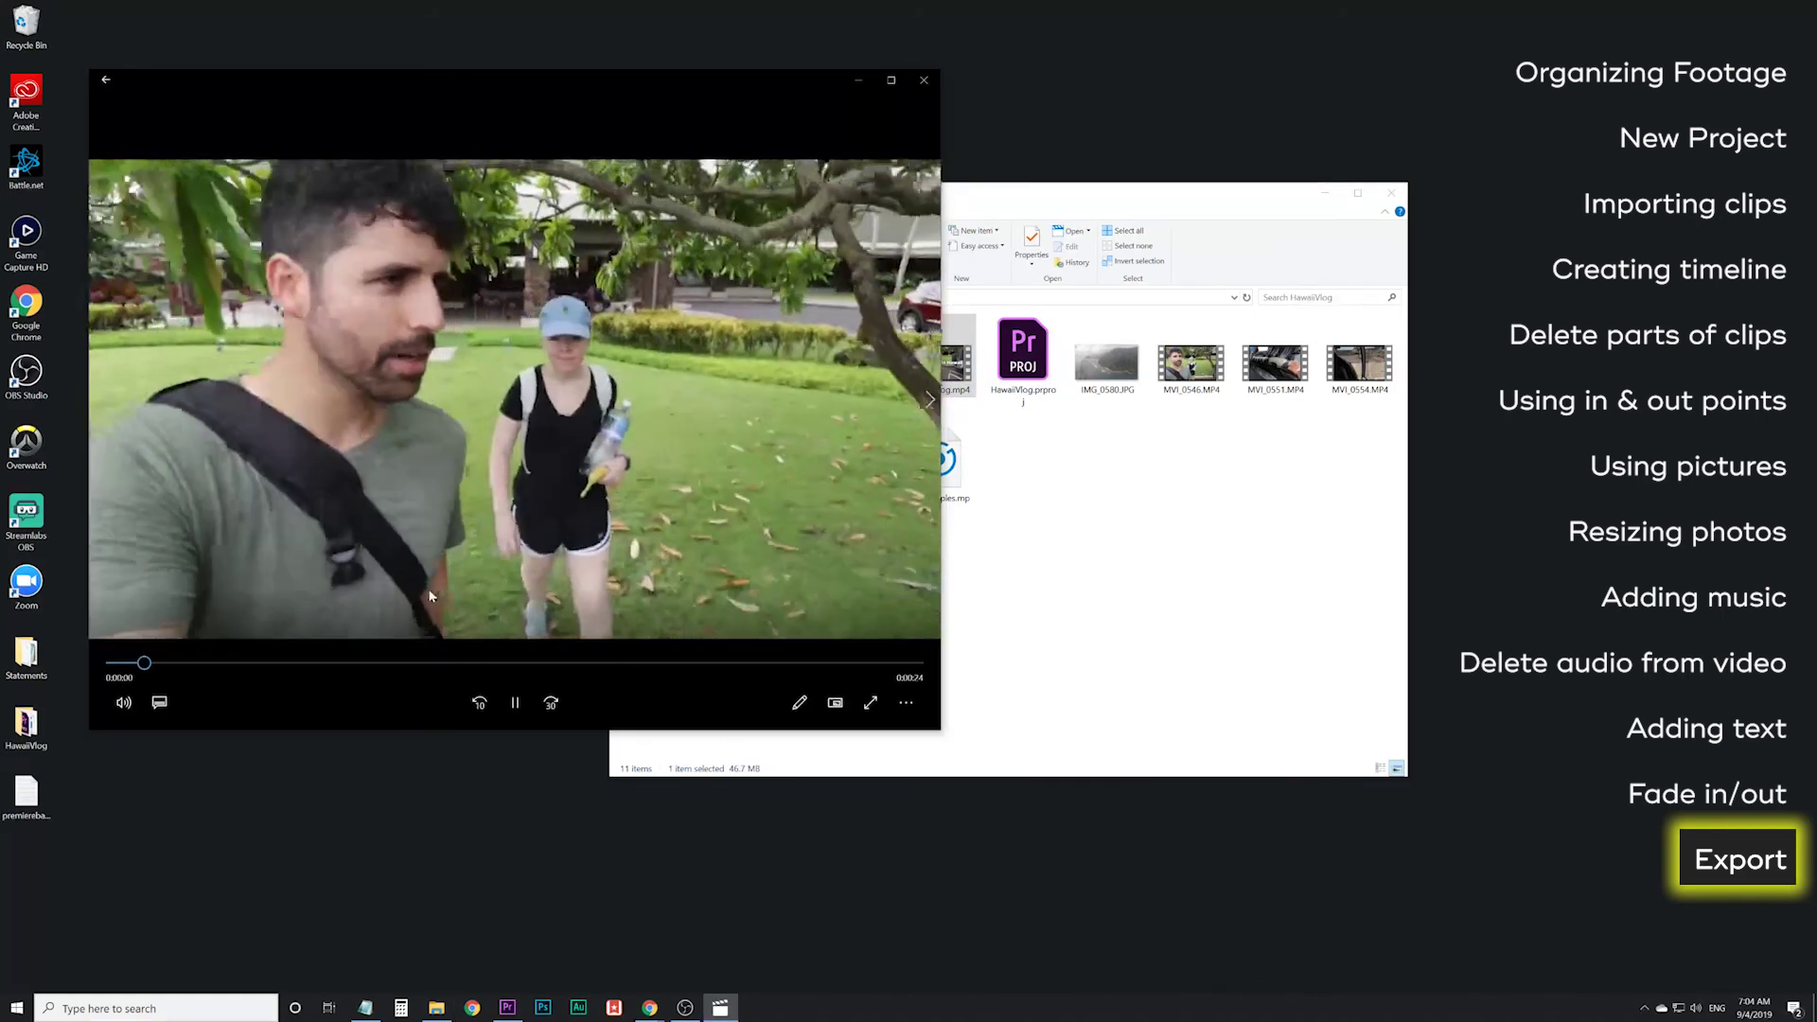
left_click(509, 705)
left_click(923, 84)
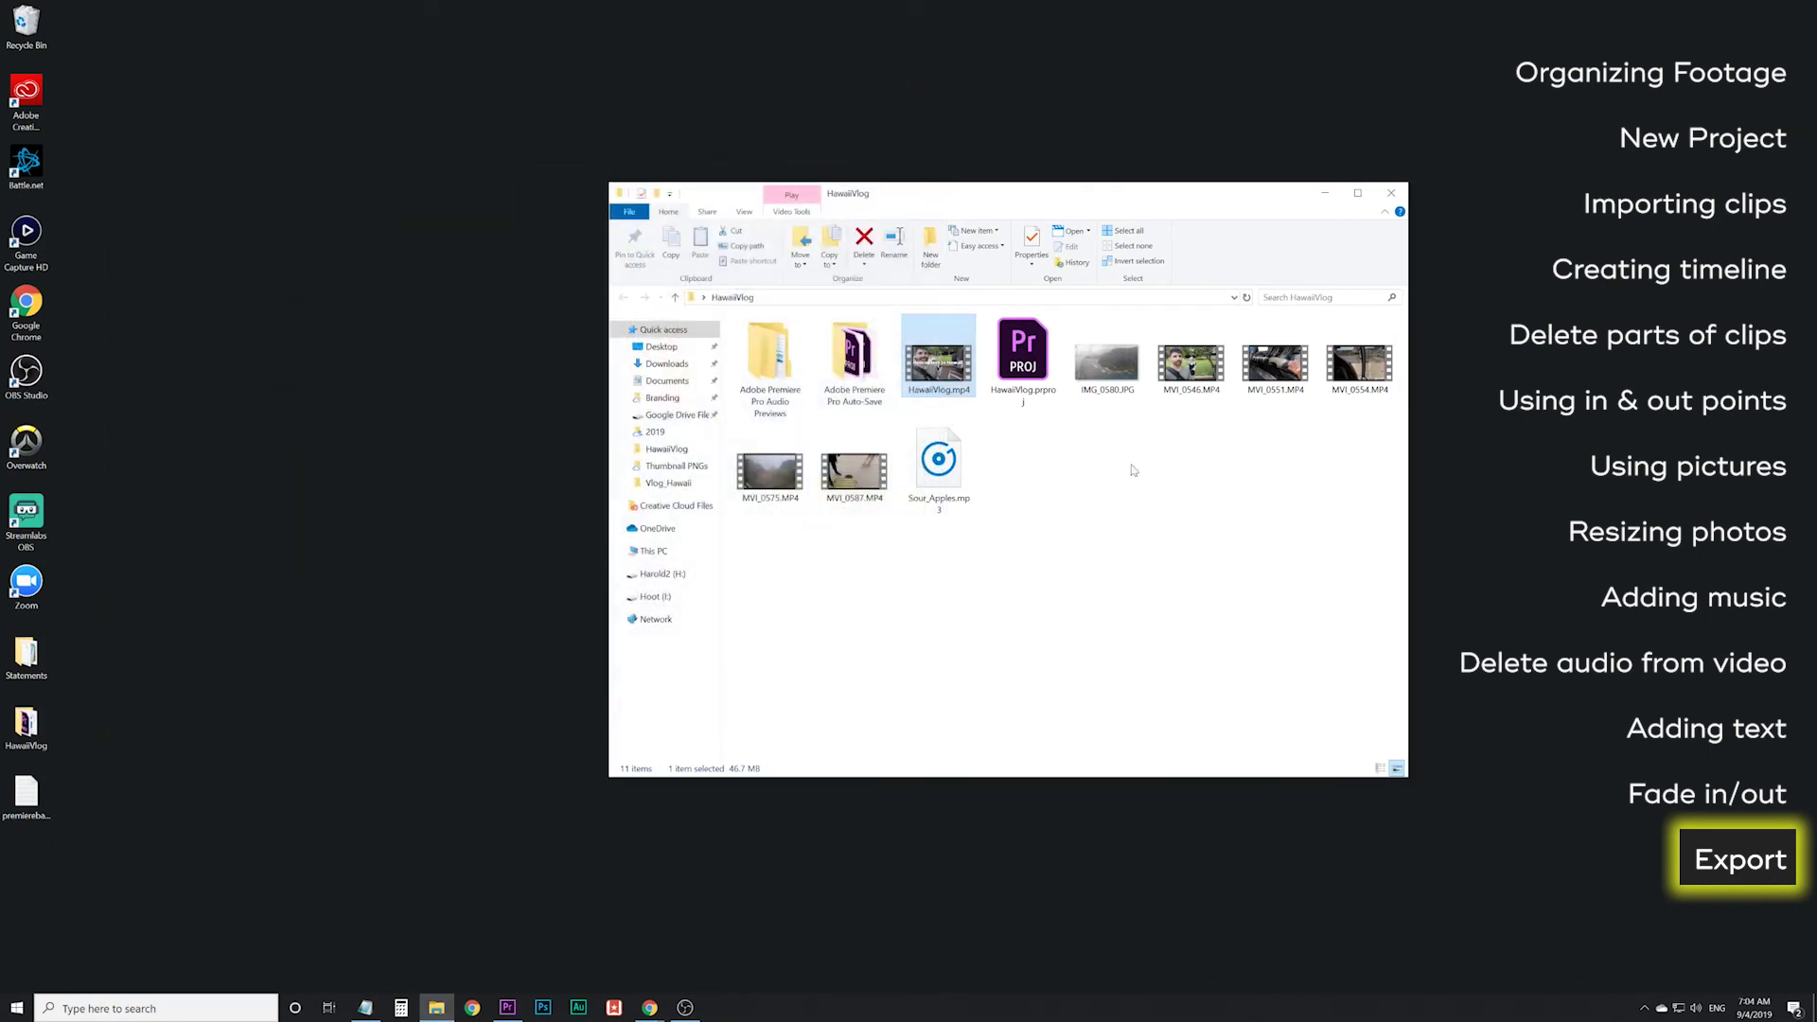